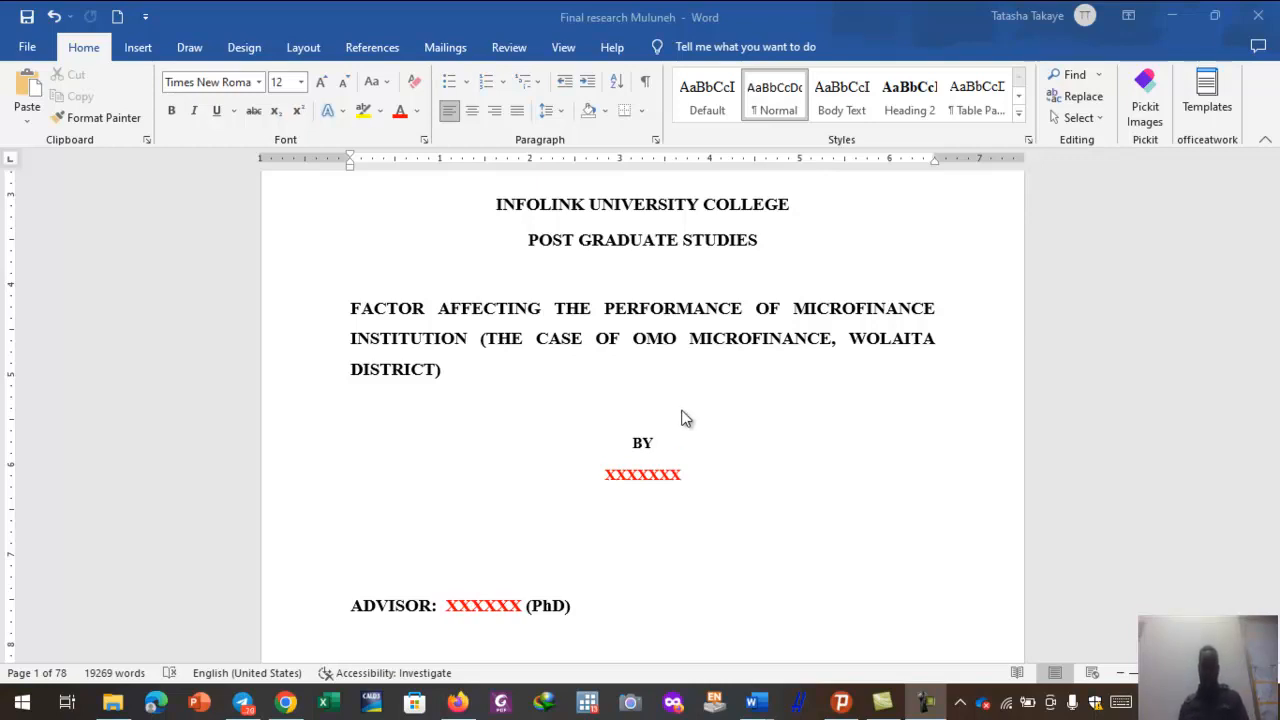
- Look over the thesis cover page and the second title page, including the title, author and advisor lines
left_click(562, 408)
scroll(600, 440, "up", 1)
scroll(643, 475, "down", 1)
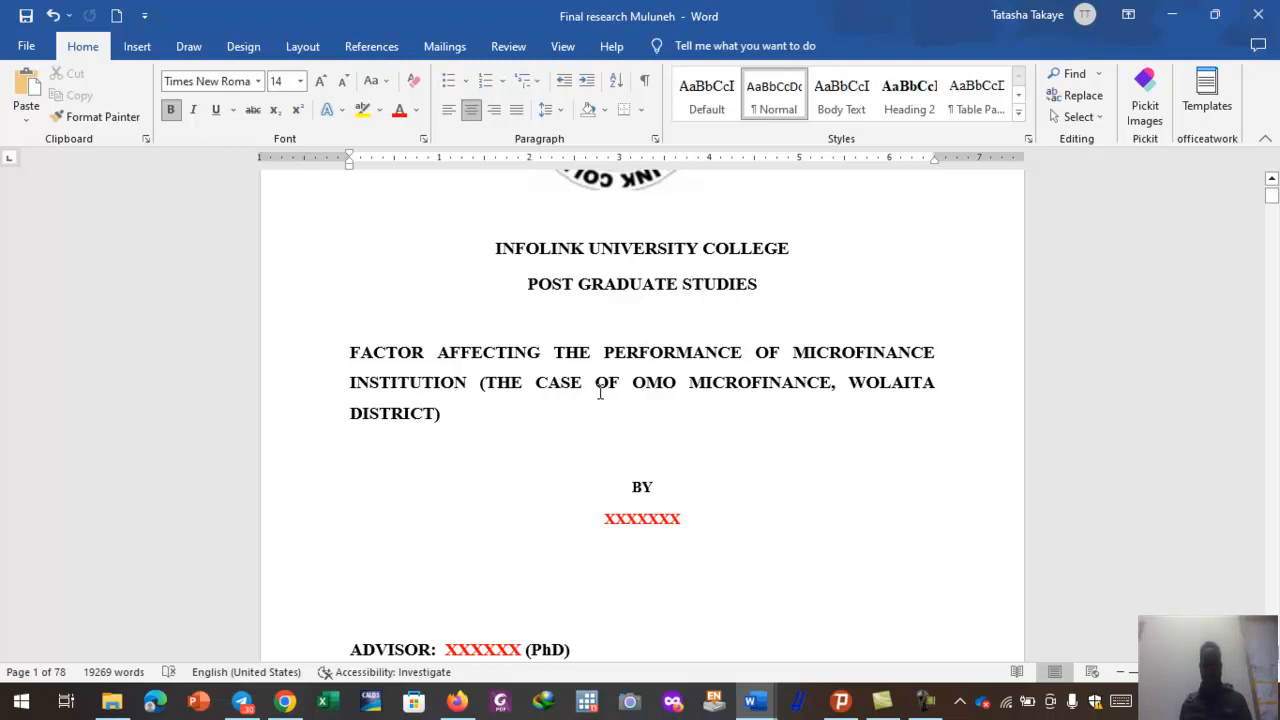
scroll(600, 393, "up", 1)
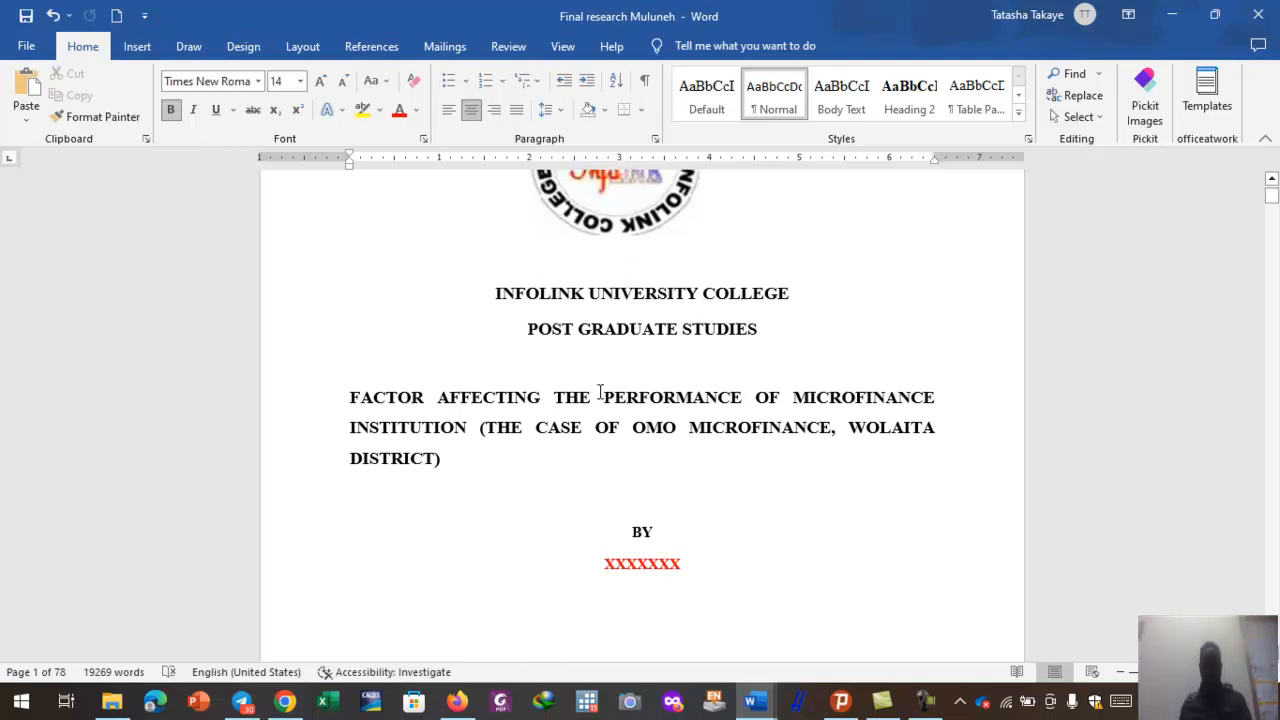
scroll(600, 393, "up", 2)
scroll(563, 460, "down", 2)
scroll(562, 463, "down", 15)
scroll(562, 463, "down", 4)
scroll(562, 463, "down", 5)
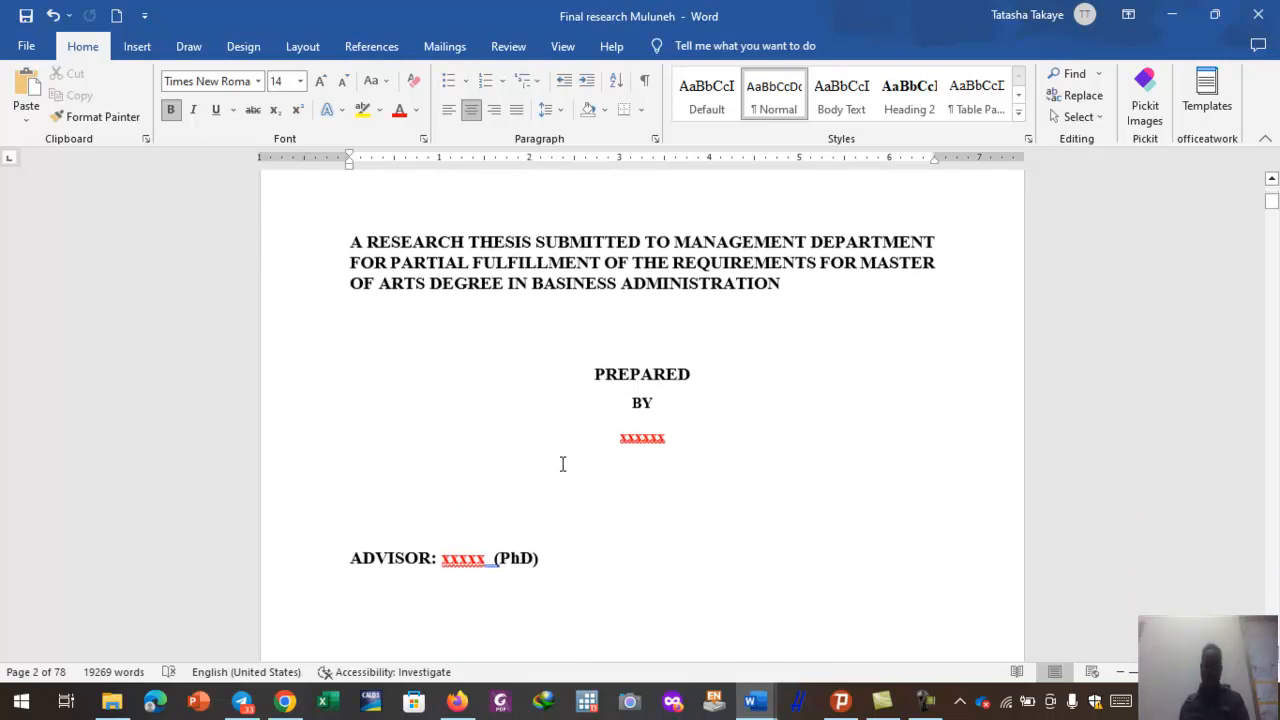
- Examine the approval sheet, dedication and statement of author pages, checking their headings
scroll(563, 461, "down", 12)
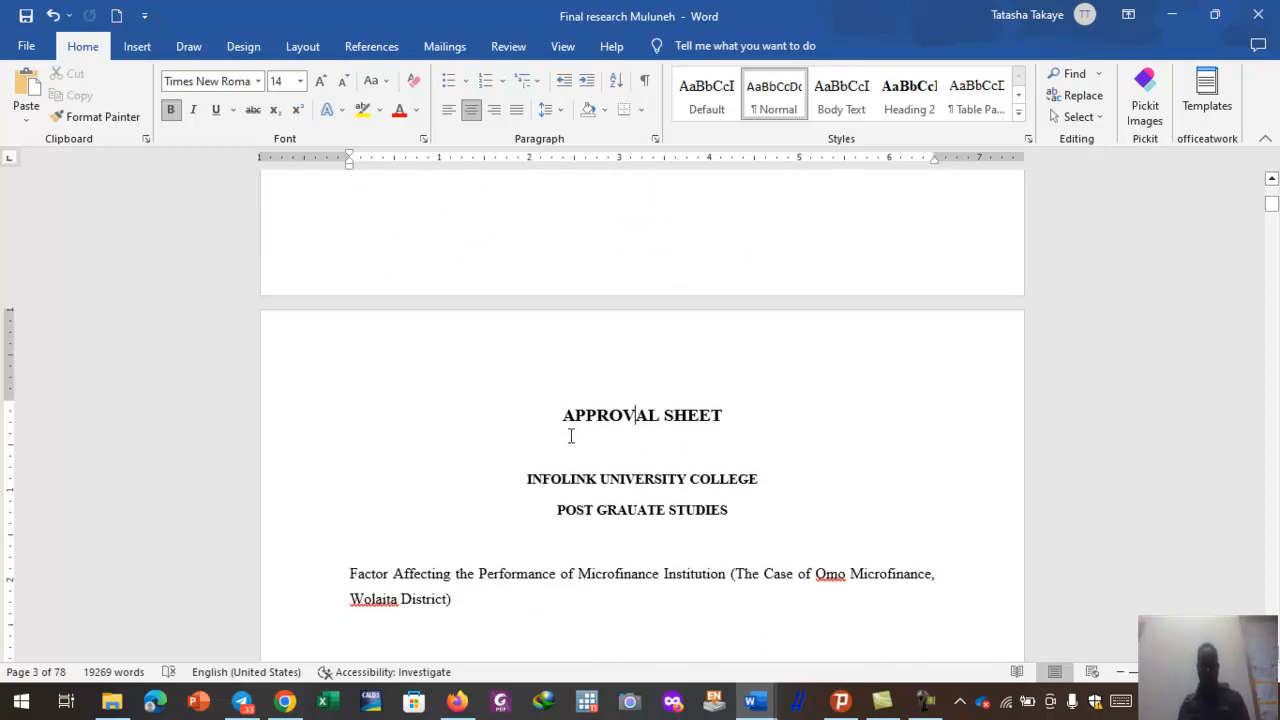
scroll(573, 427, "down", 1)
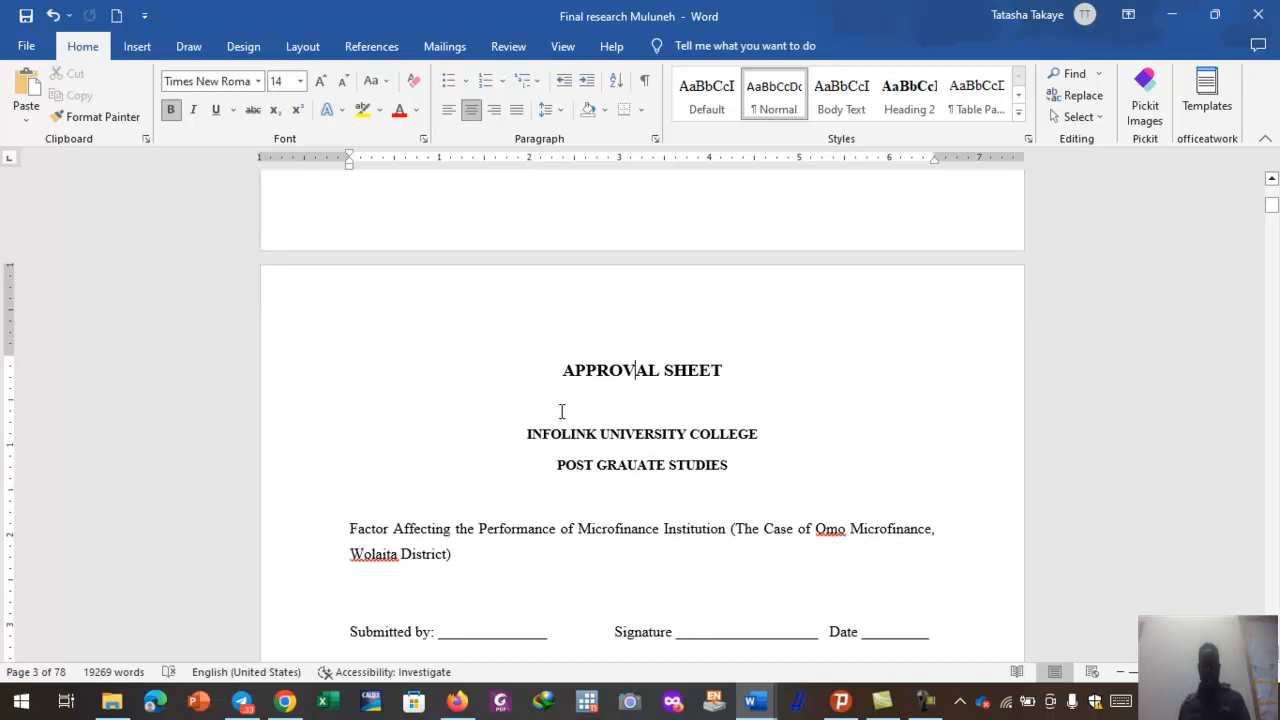
left_click_drag(563, 371, 731, 370)
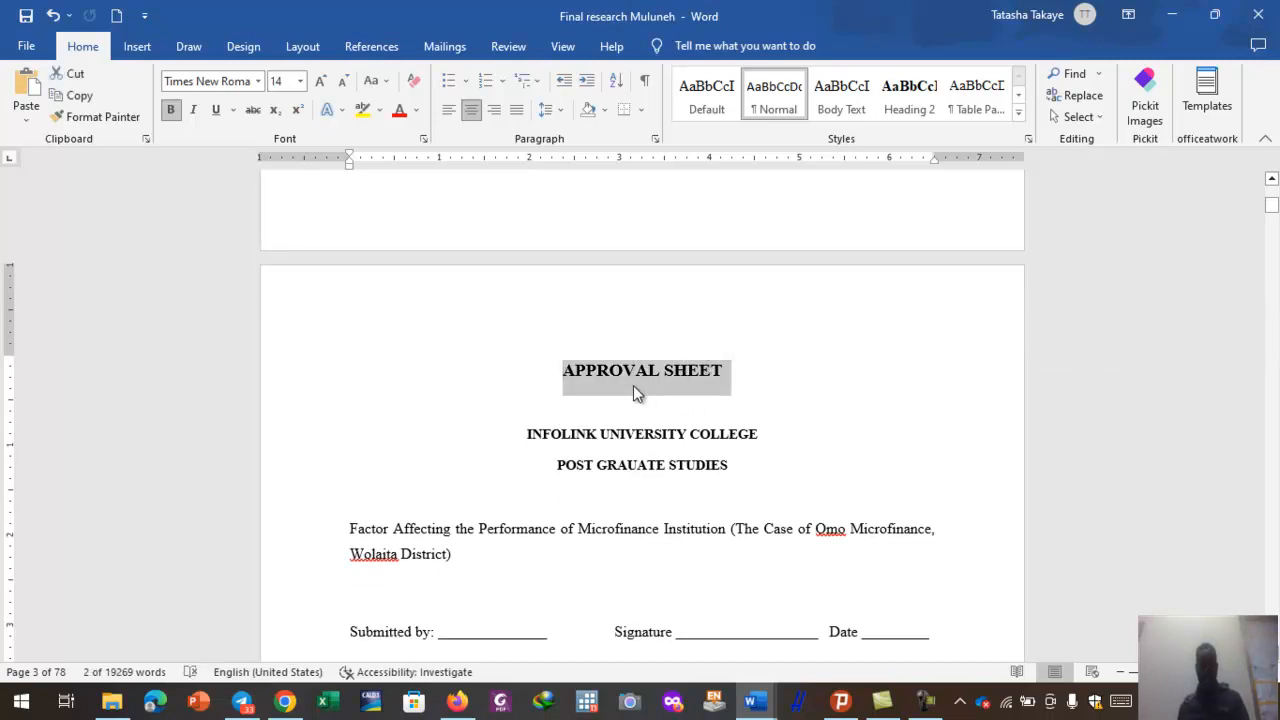
scroll(630, 415, "down", 2)
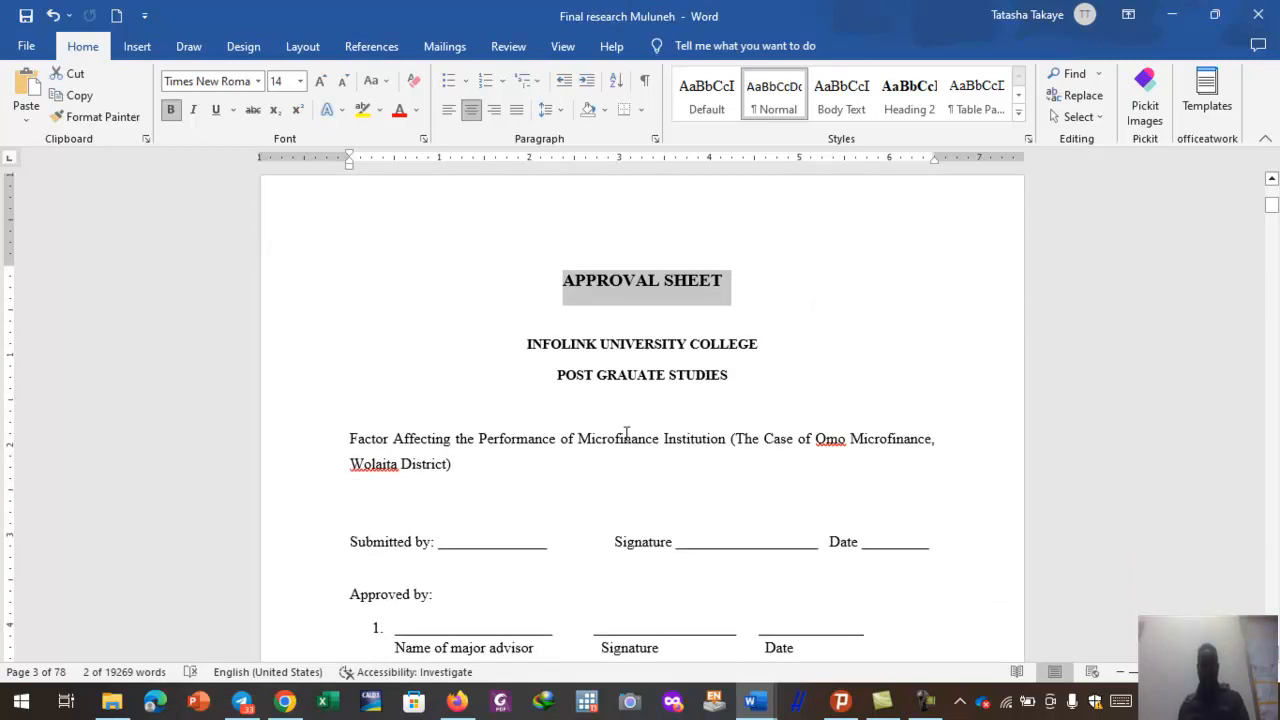
scroll(620, 400, "down", 5)
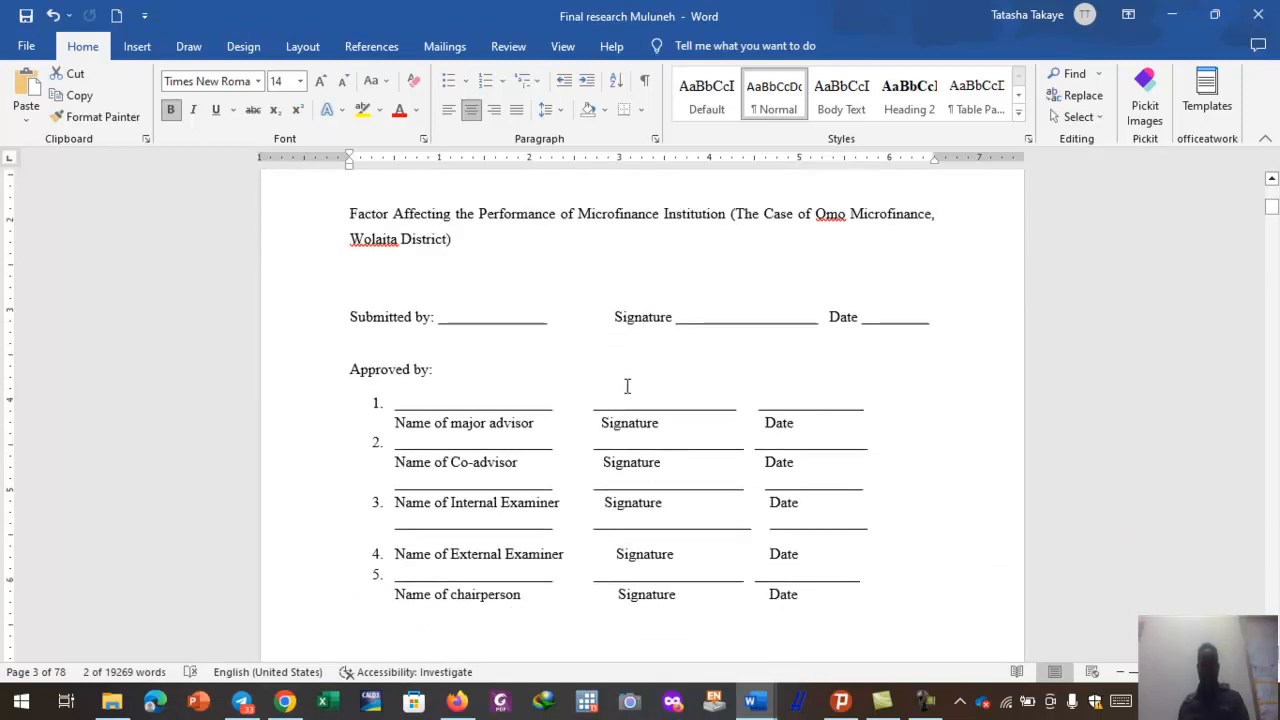
scroll(620, 395, "down", 9)
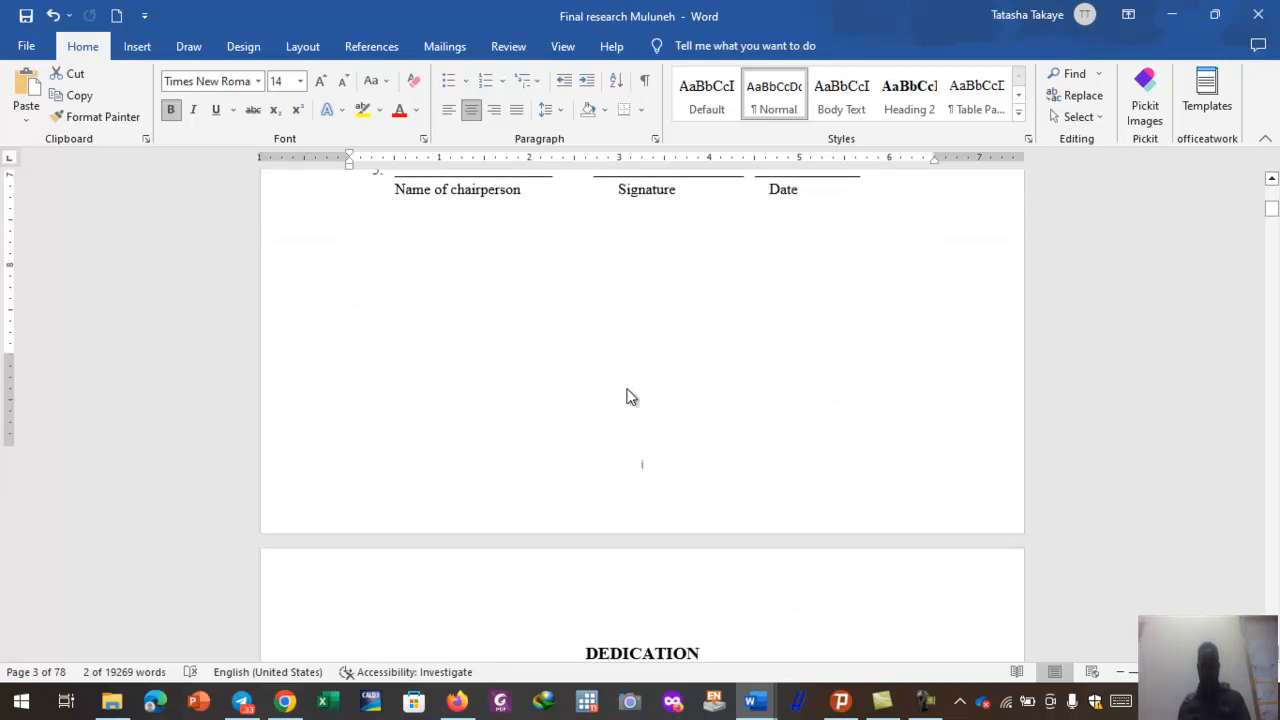
scroll(628, 389, "down", 6)
left_click_drag(585, 383, 700, 385)
scroll(688, 451, "down", 15)
scroll(688, 470, "down", 7)
left_click(601, 263)
scroll(660, 367, "down", 20)
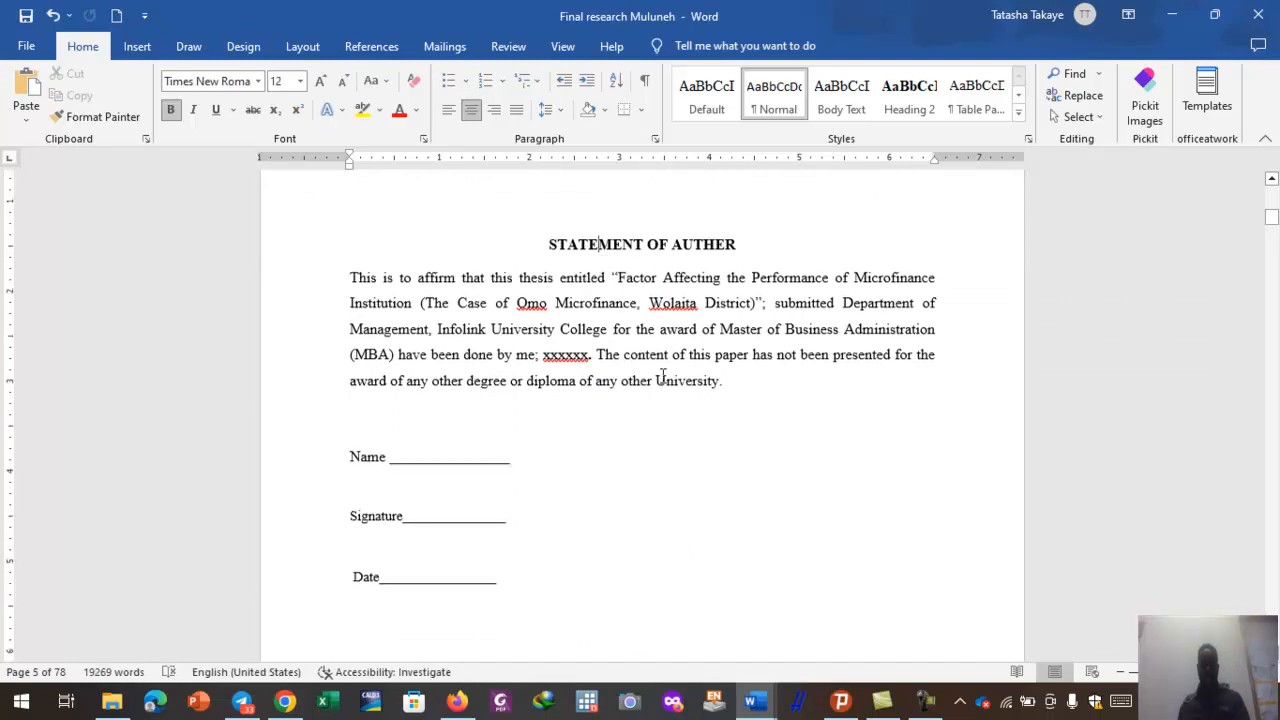
- Examine the table of contents, list of tables and list of figures pages, continuing to the Chapter One heading
scroll(629, 378, "down", 20)
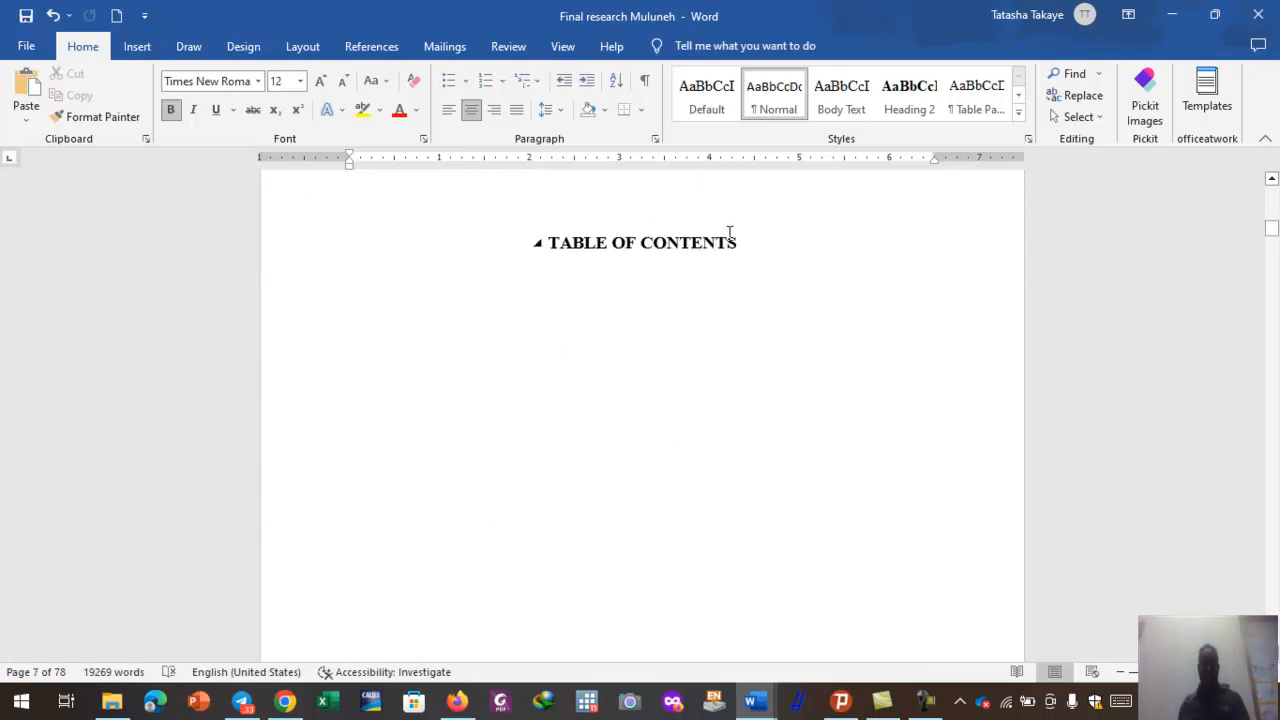
scroll(657, 349, "down", 15)
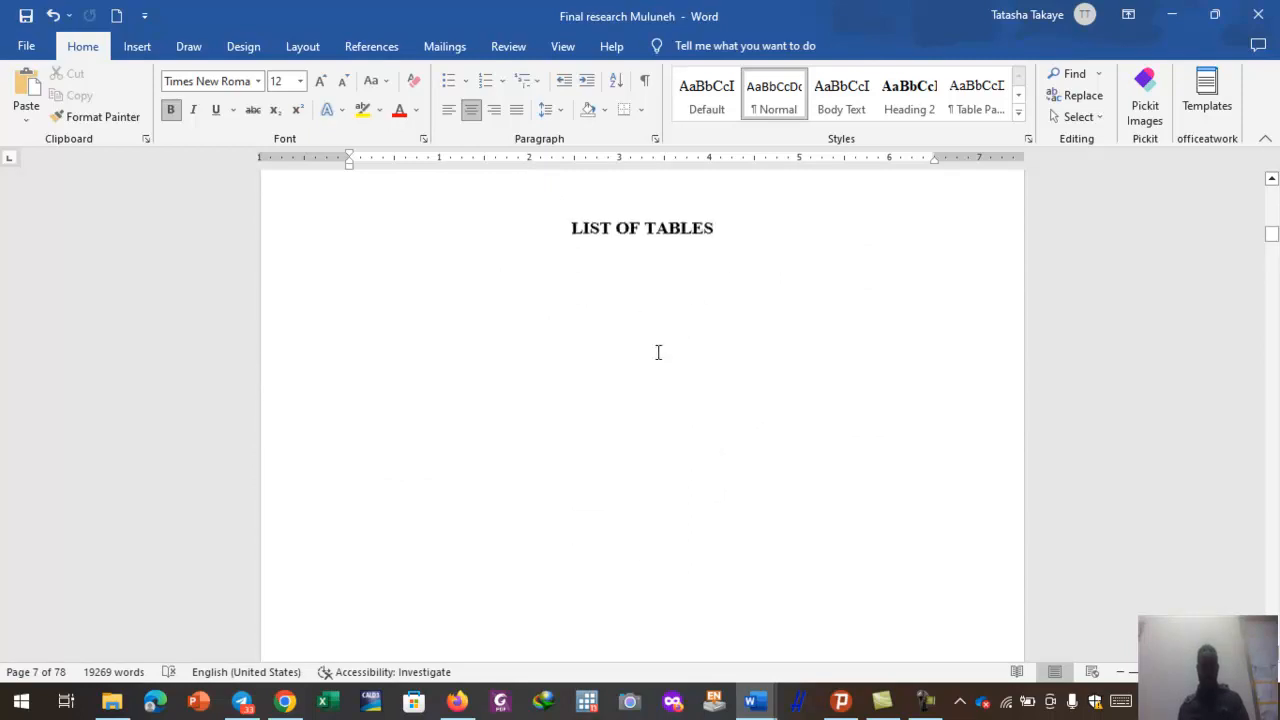
scroll(658, 352, "down", 15)
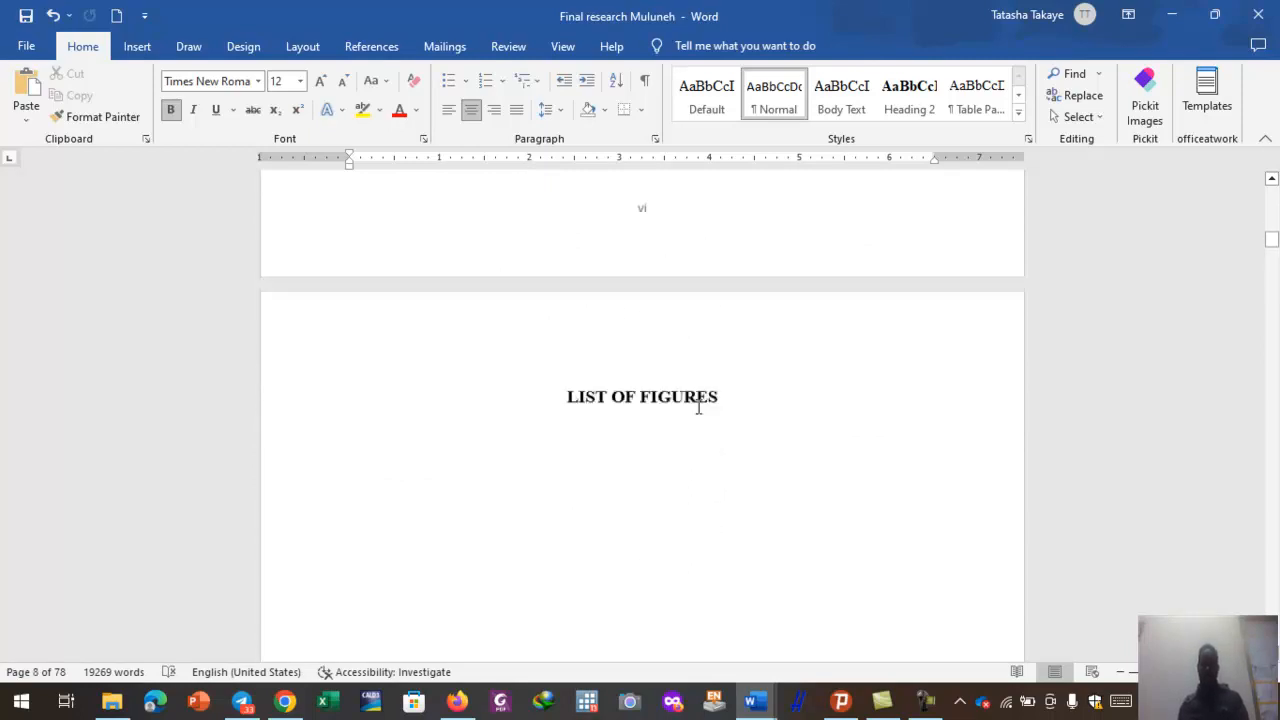
scroll(660, 380, "down", 3)
scroll(743, 360, "down", 3)
scroll(742, 383, "down", 10)
scroll(654, 318, "down", 10)
scroll(654, 318, "down", 10)
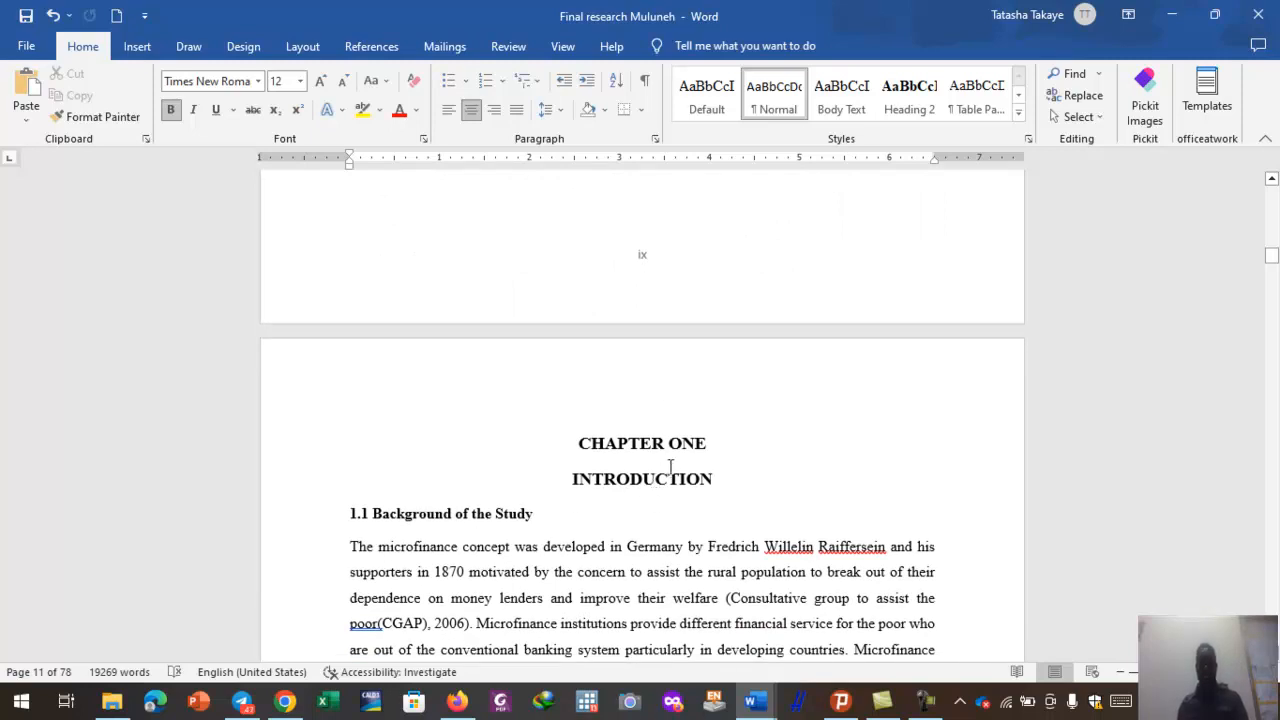
- Go back to the Abbreviations page to examine it, and return to the Chapter One introduction
scroll(646, 458, "up", 1)
scroll(646, 458, "up", 10)
scroll(646, 445, "up", 6)
scroll(648, 436, "up", 10)
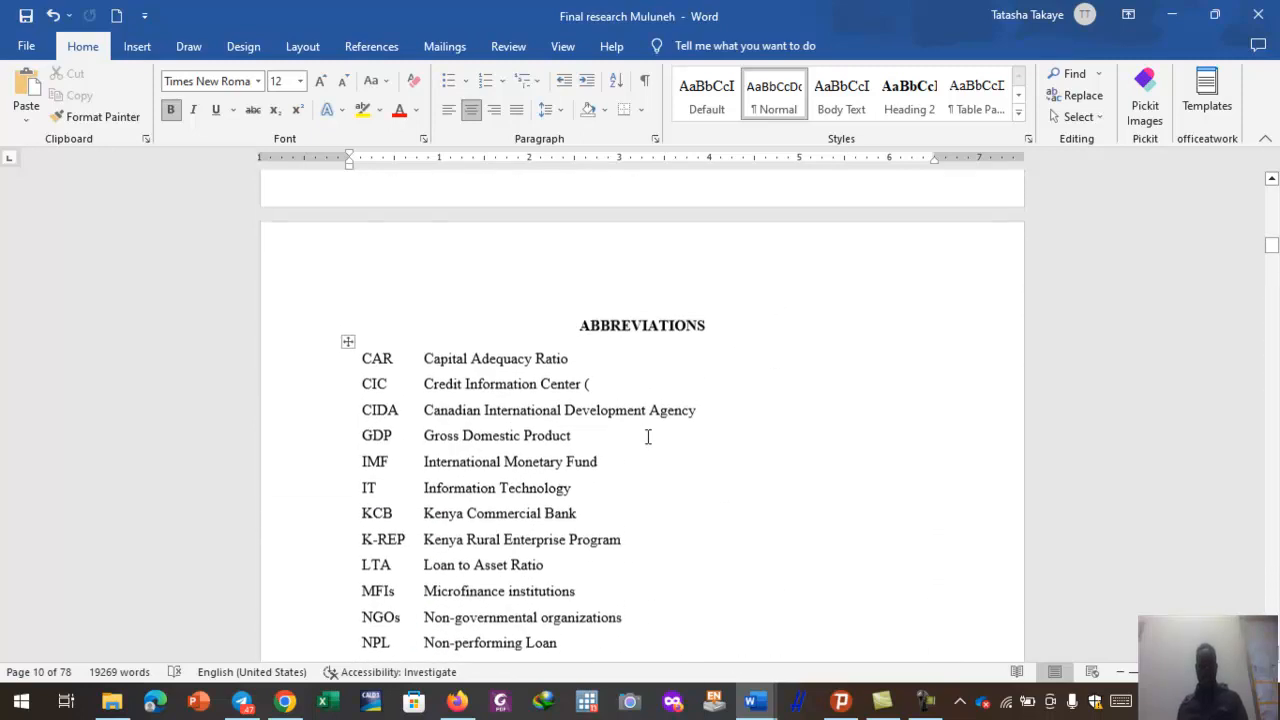
scroll(648, 436, "up", 1)
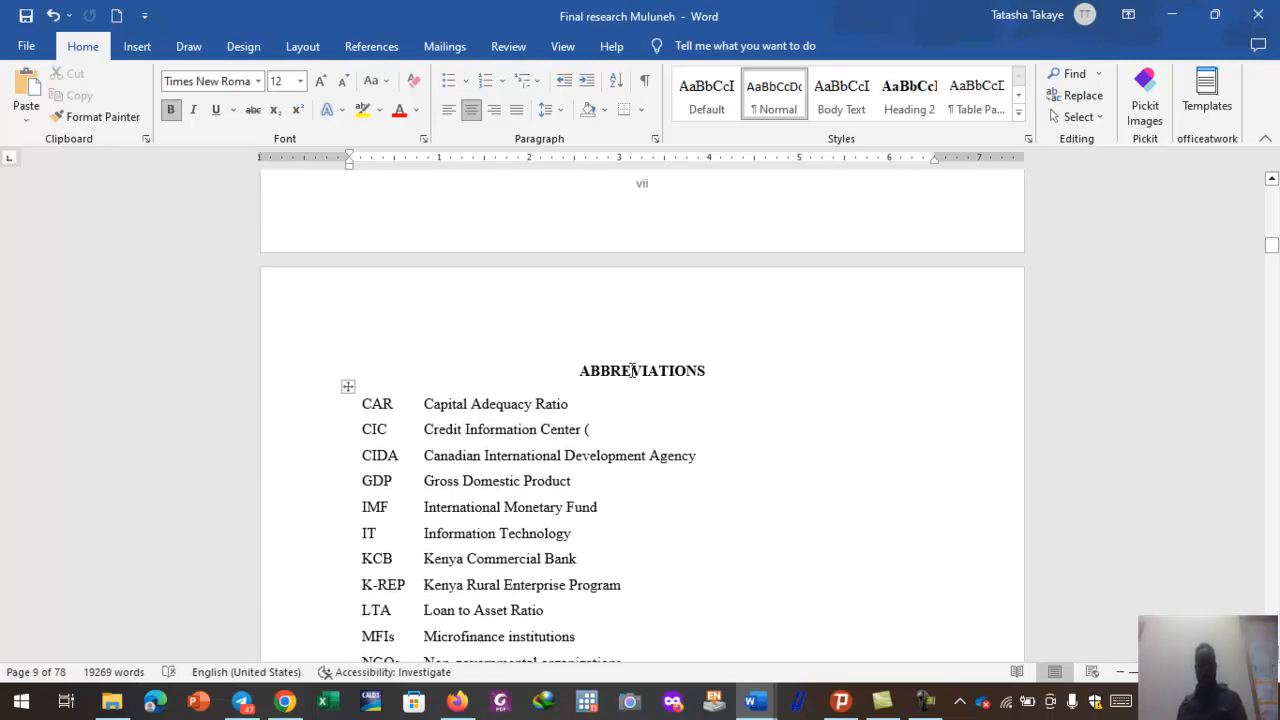
scroll(632, 370, "up", 5)
scroll(632, 370, "up", 3)
scroll(632, 370, "down", 15)
scroll(629, 448, "down", 20)
scroll(632, 457, "down", 6)
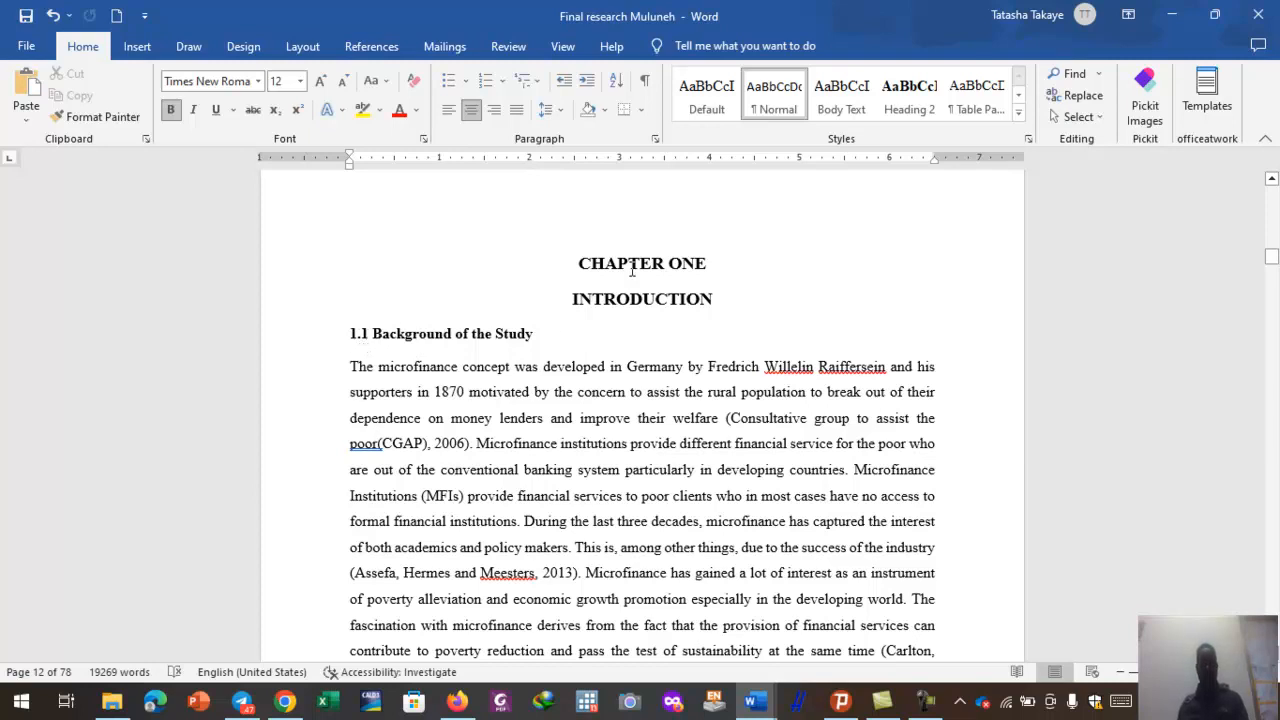
- Examine the Chapter One title and its numbered headings from 1.1 Background of the Study to 1.3 Research Objectives
scroll(631, 272, "up", 2)
scroll(631, 270, "up", 1)
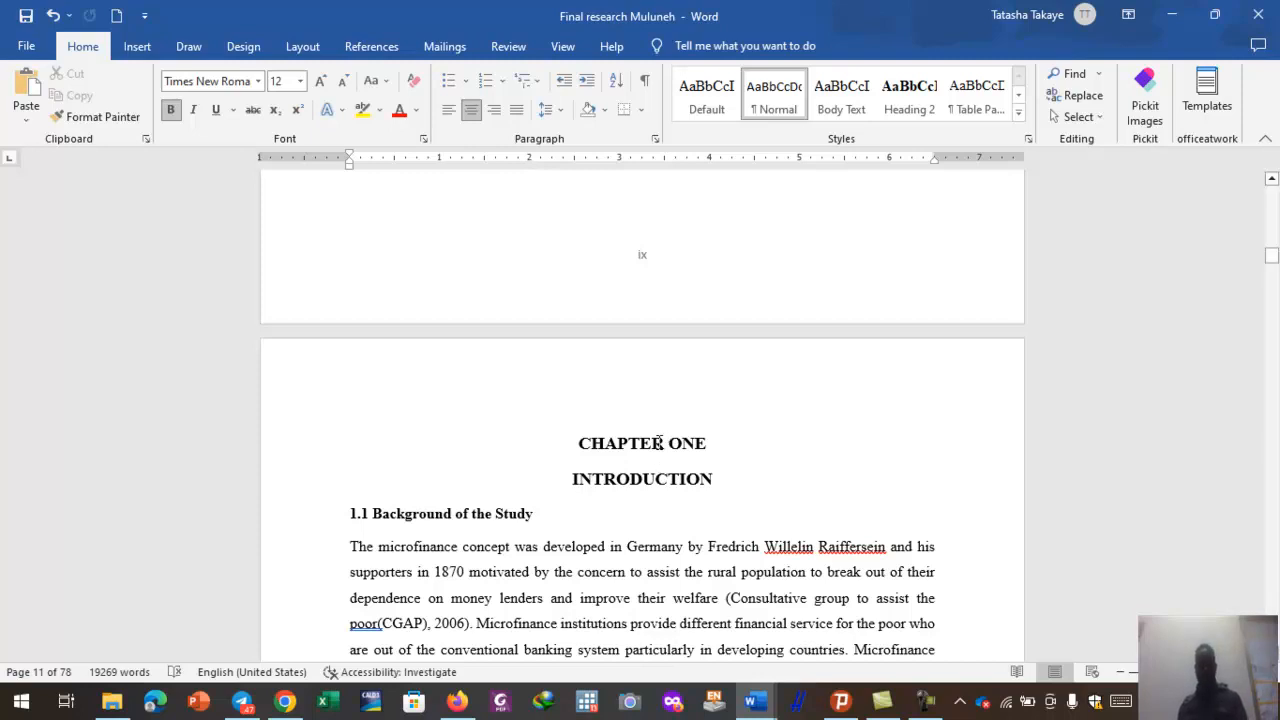
left_click(458, 514)
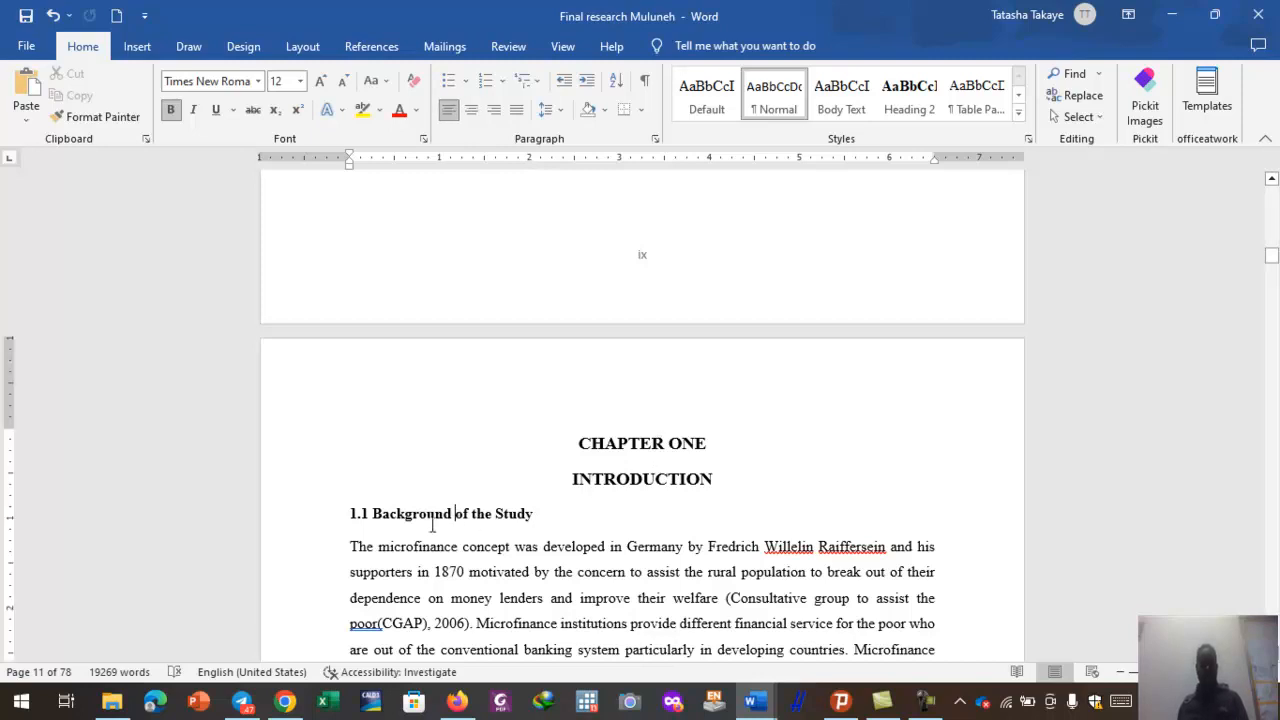
scroll(417, 512, "down", 1)
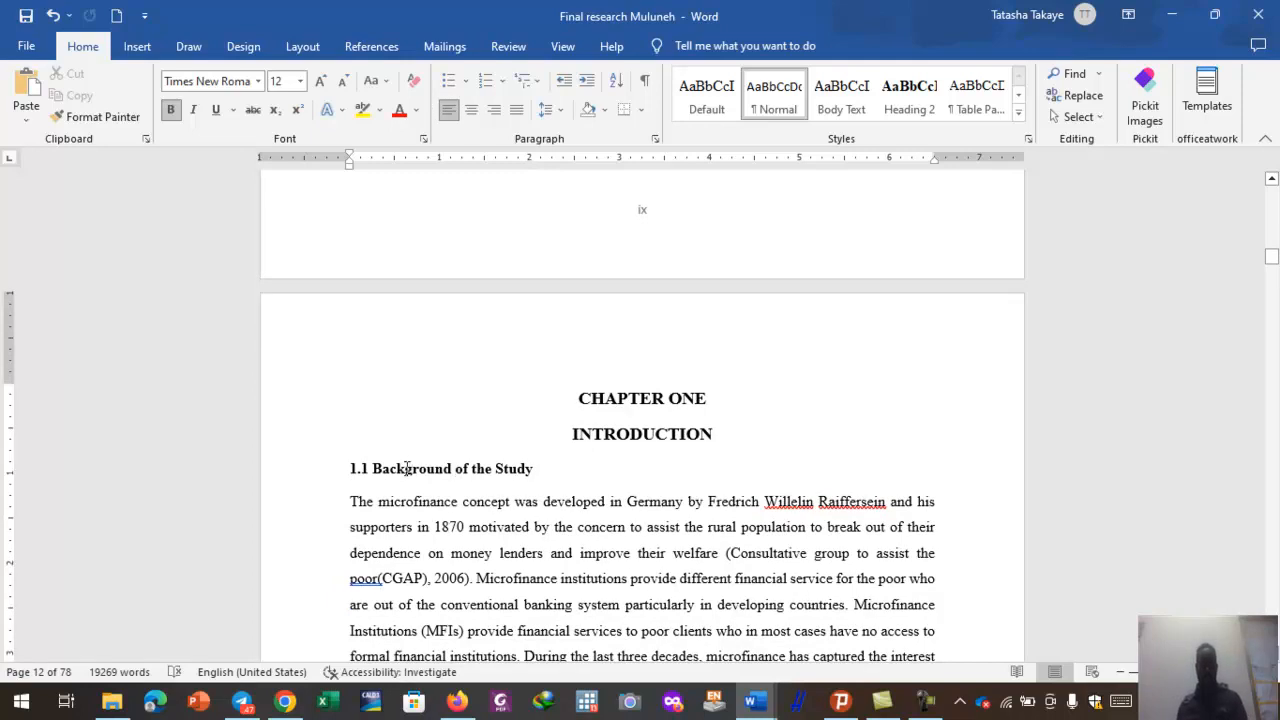
scroll(407, 468, "down", 3)
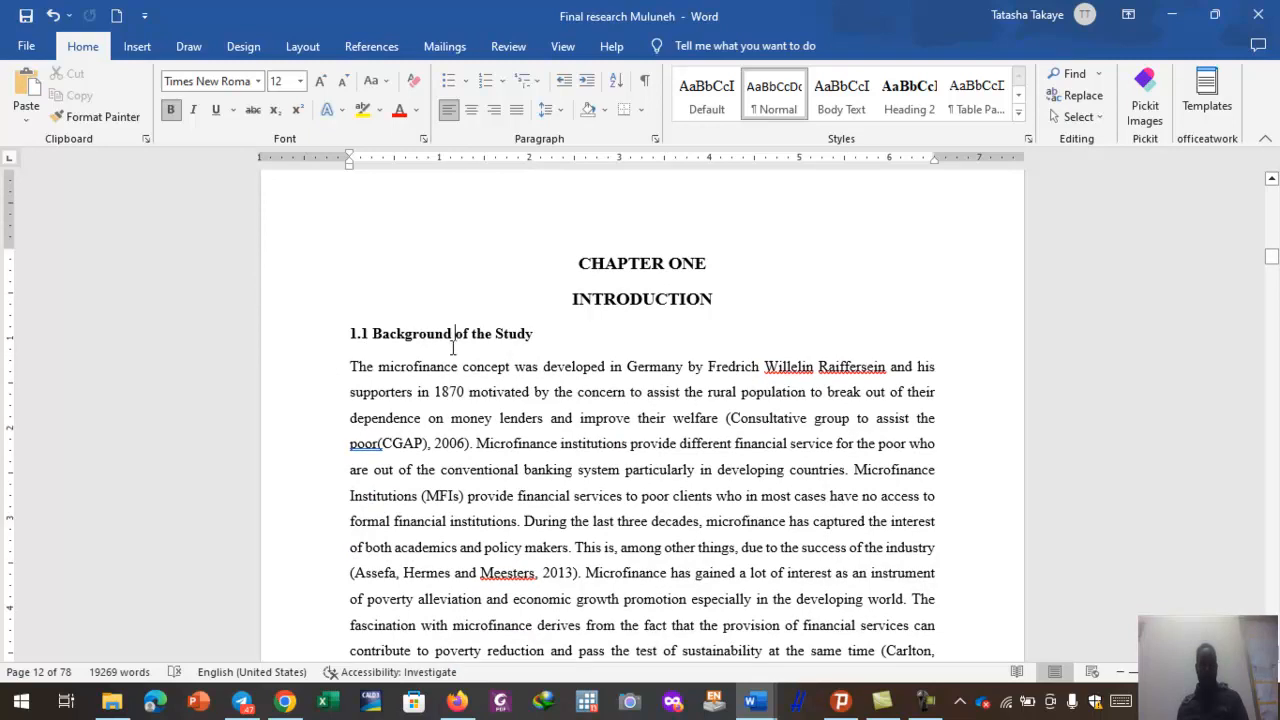
scroll(455, 348, "down", 20)
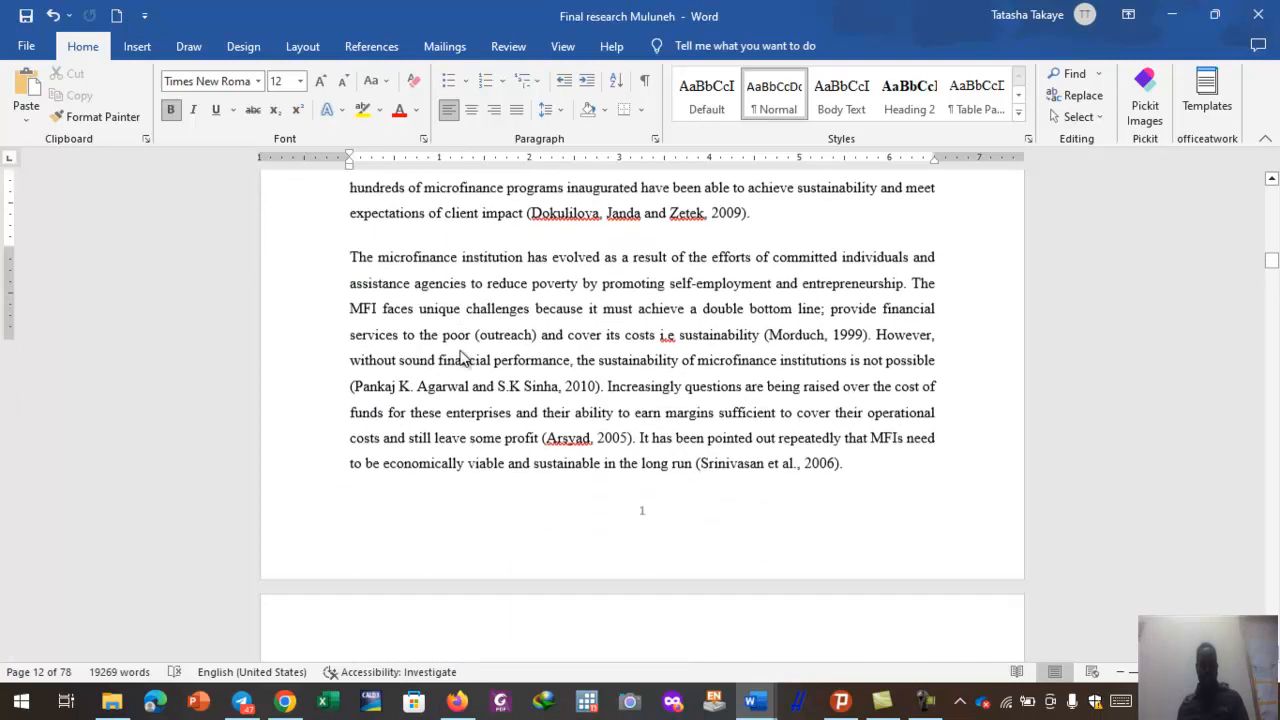
scroll(465, 352, "down", 9)
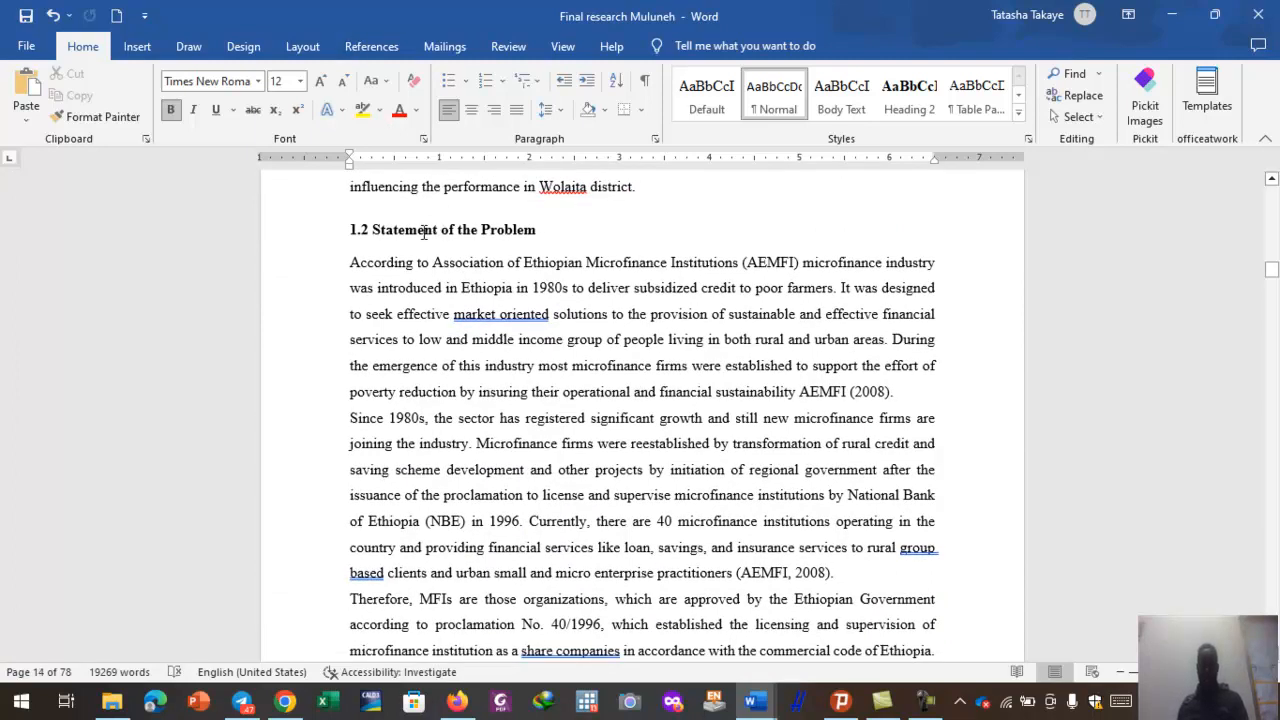
scroll(424, 232, "down", 15)
scroll(475, 396, "down", 3)
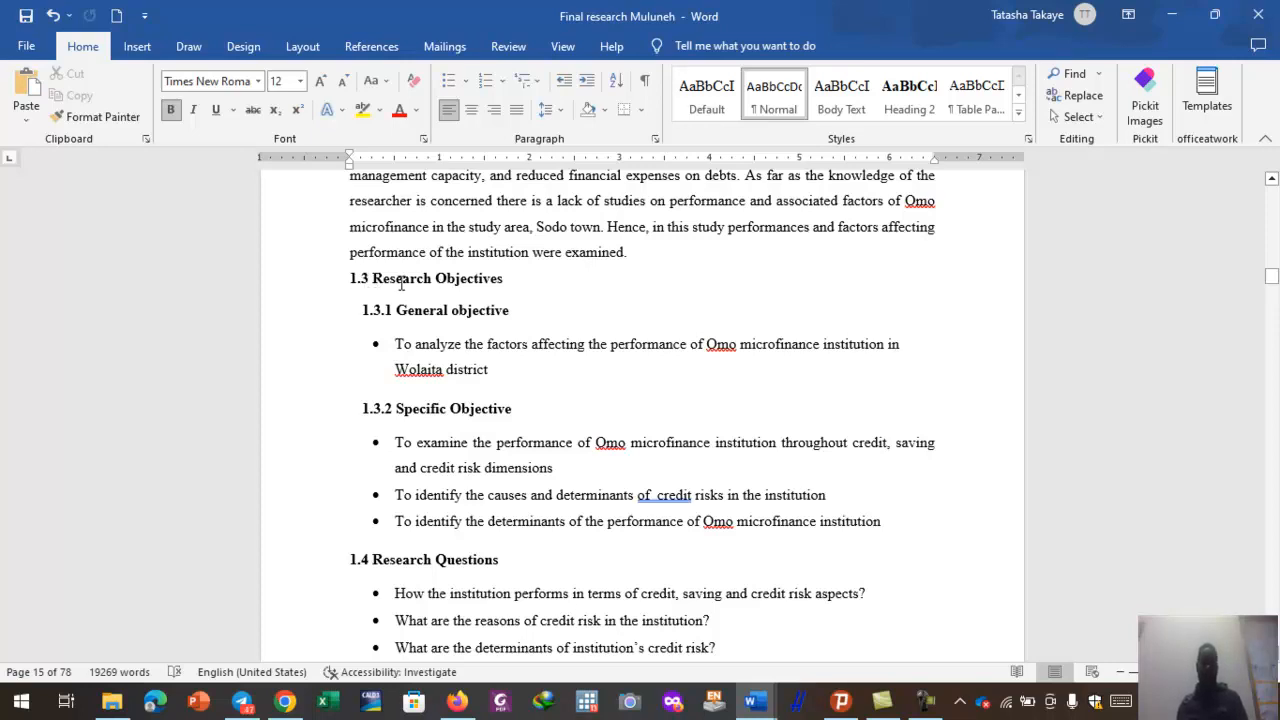
- Examine subheadings 1.3.1 and 1.3.2 and the remaining Chapter One headings from 1.4 to 1.8, up to Chapter Two
left_click_drag(365, 310, 398, 310)
left_click(363, 309)
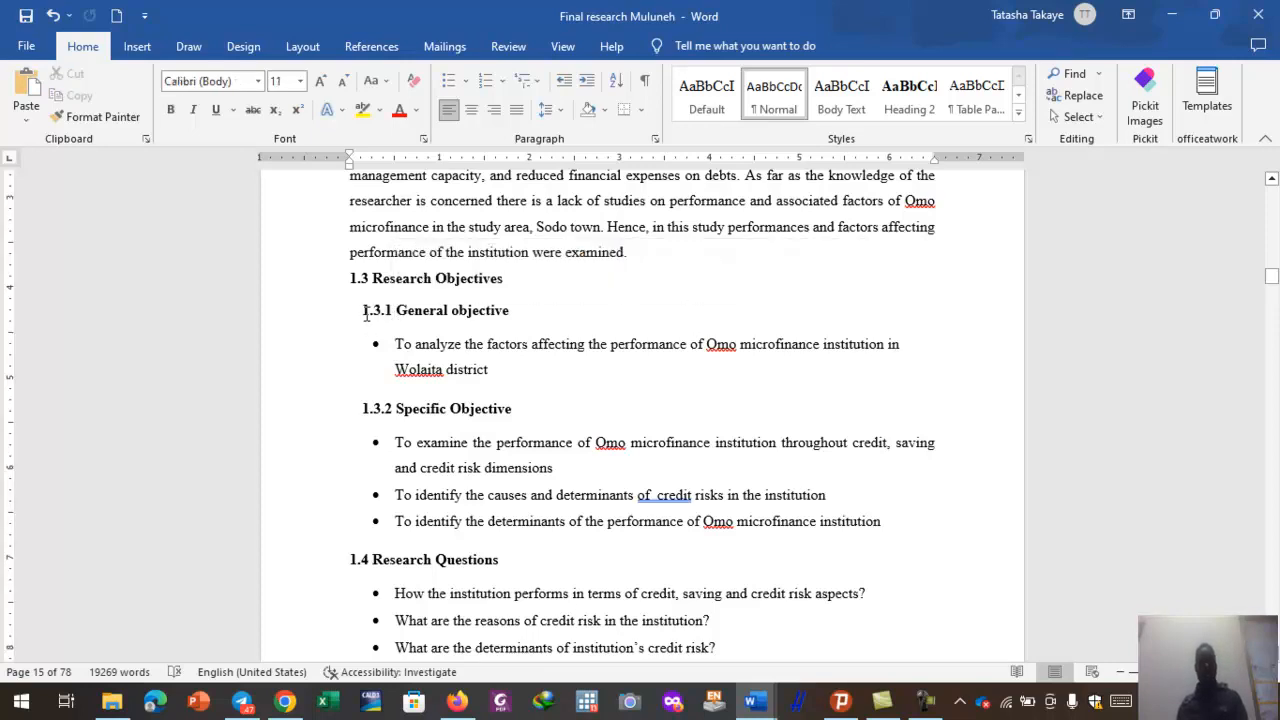
left_click(386, 413)
scroll(502, 520, "down", 2)
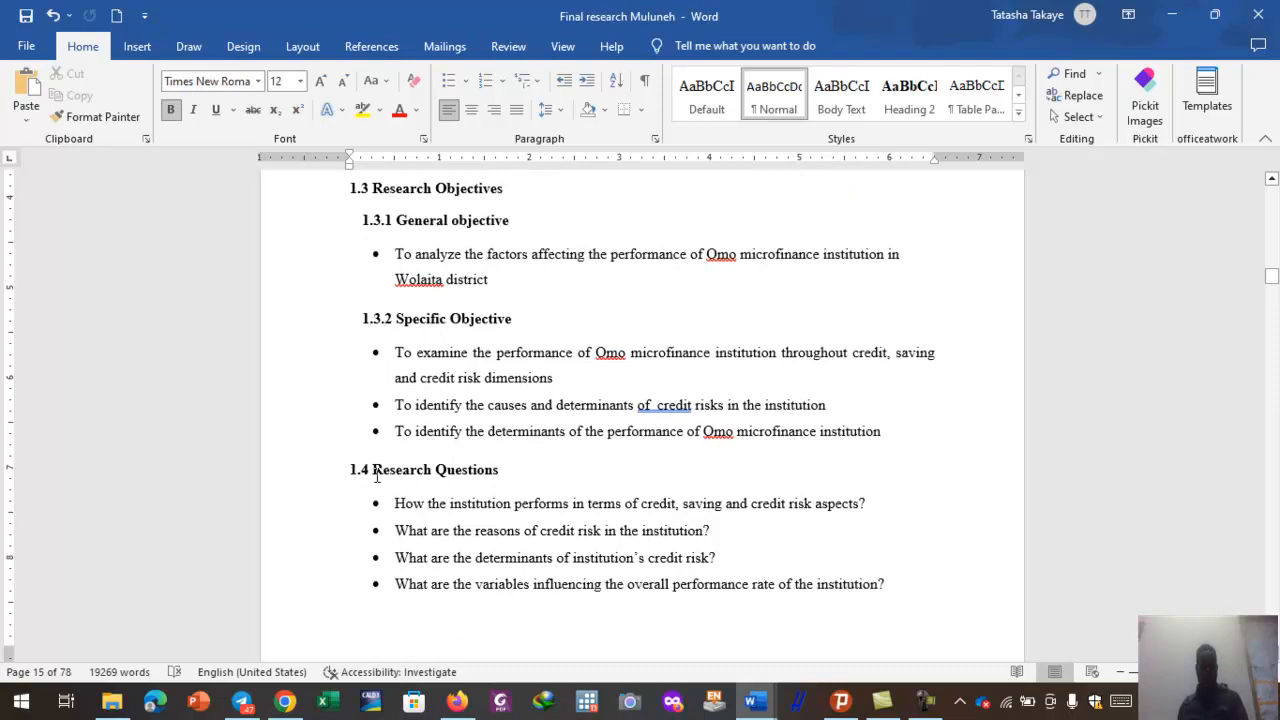
scroll(400, 466, "down", 7)
scroll(409, 462, "down", 1)
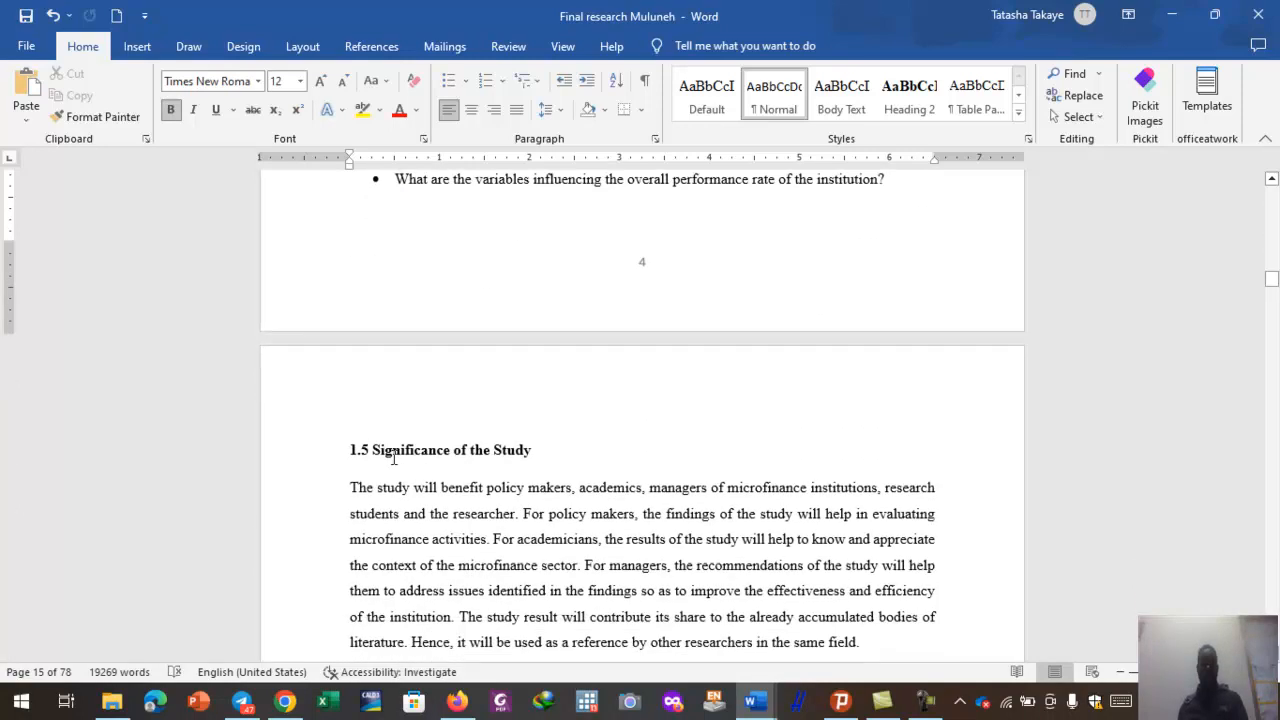
scroll(510, 454, "down", 9)
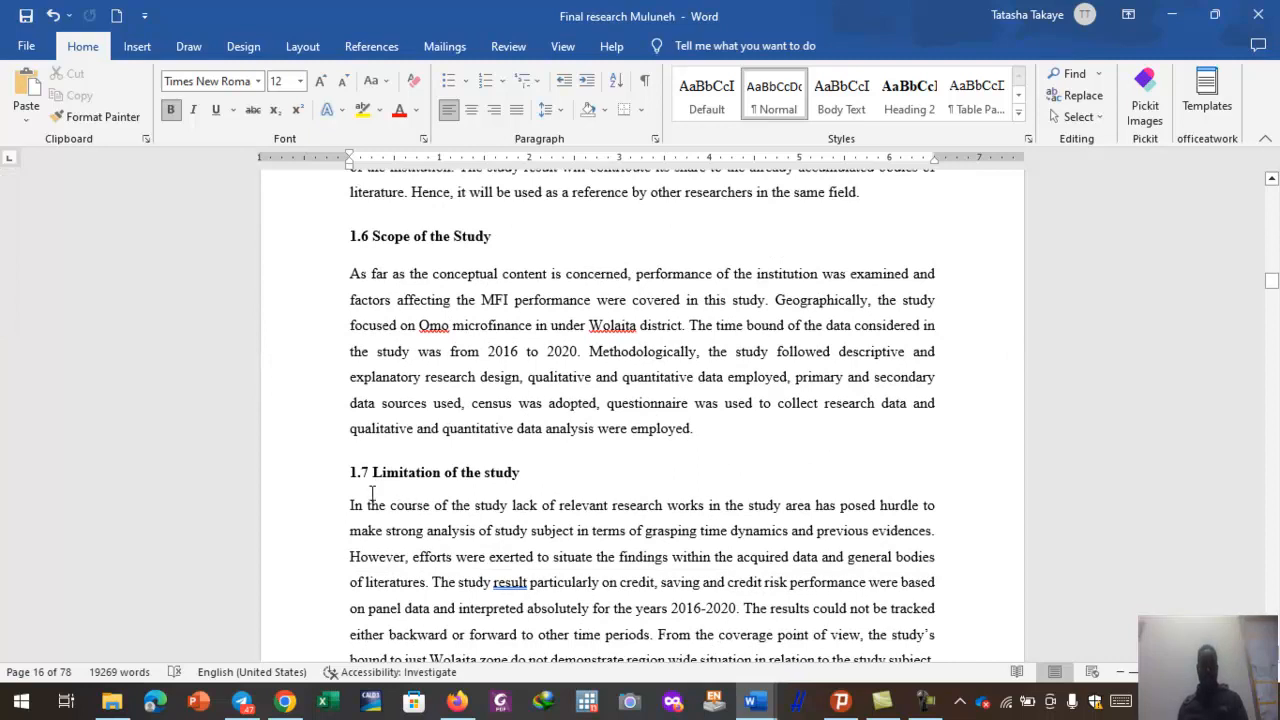
scroll(463, 474, "down", 10)
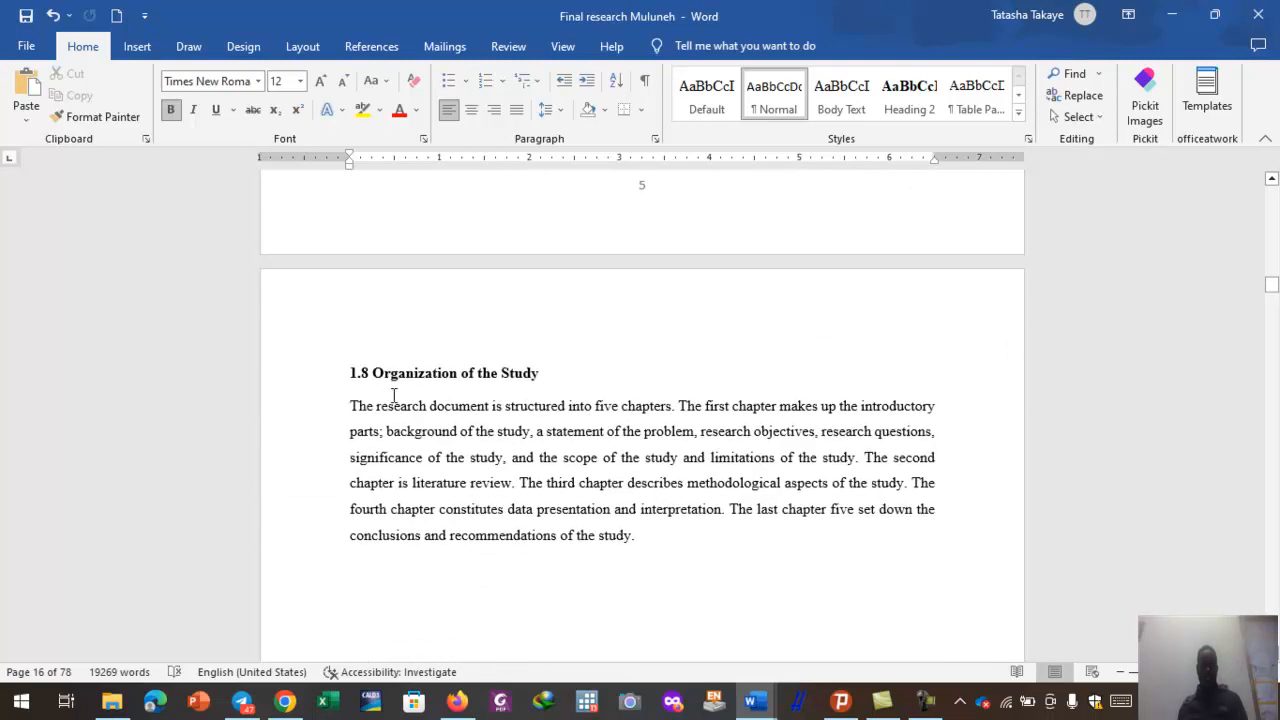
scroll(417, 397, "down", 20)
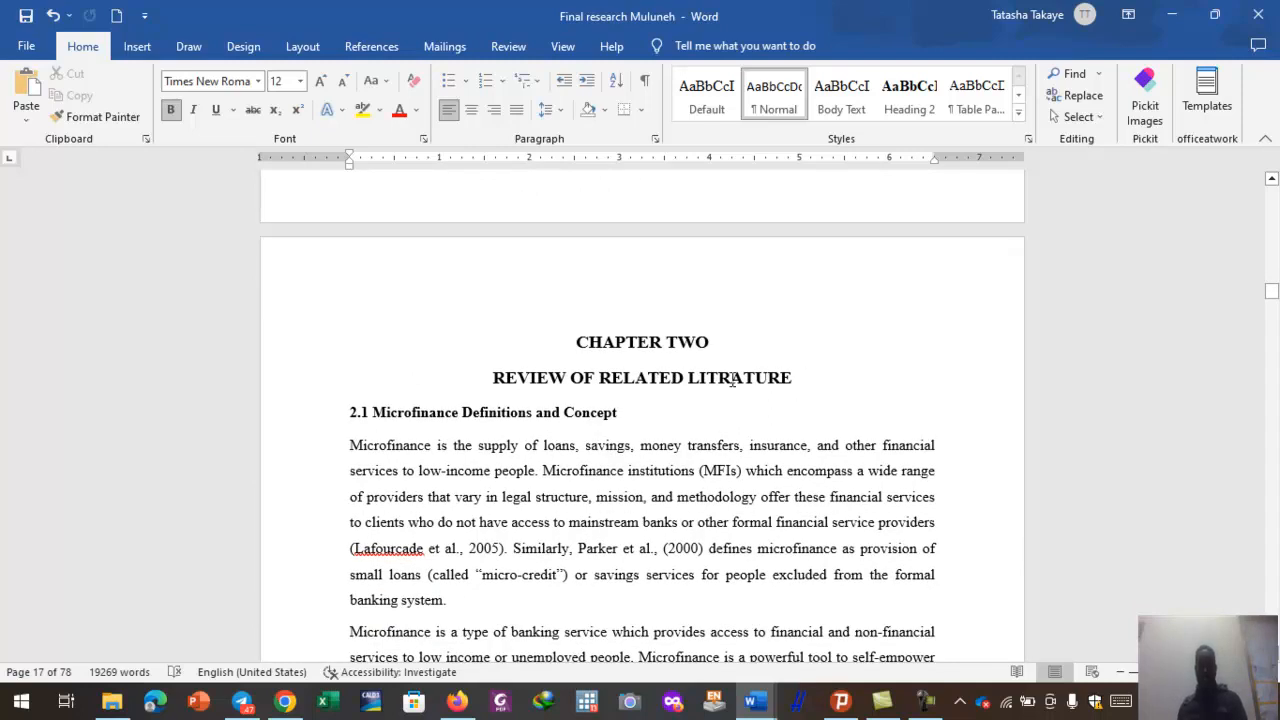
- Examine the two-line Chapter Two title and the numbering of heading 2.1 Microfinance Definitions and Concept
left_click_drag(580, 342, 802, 380)
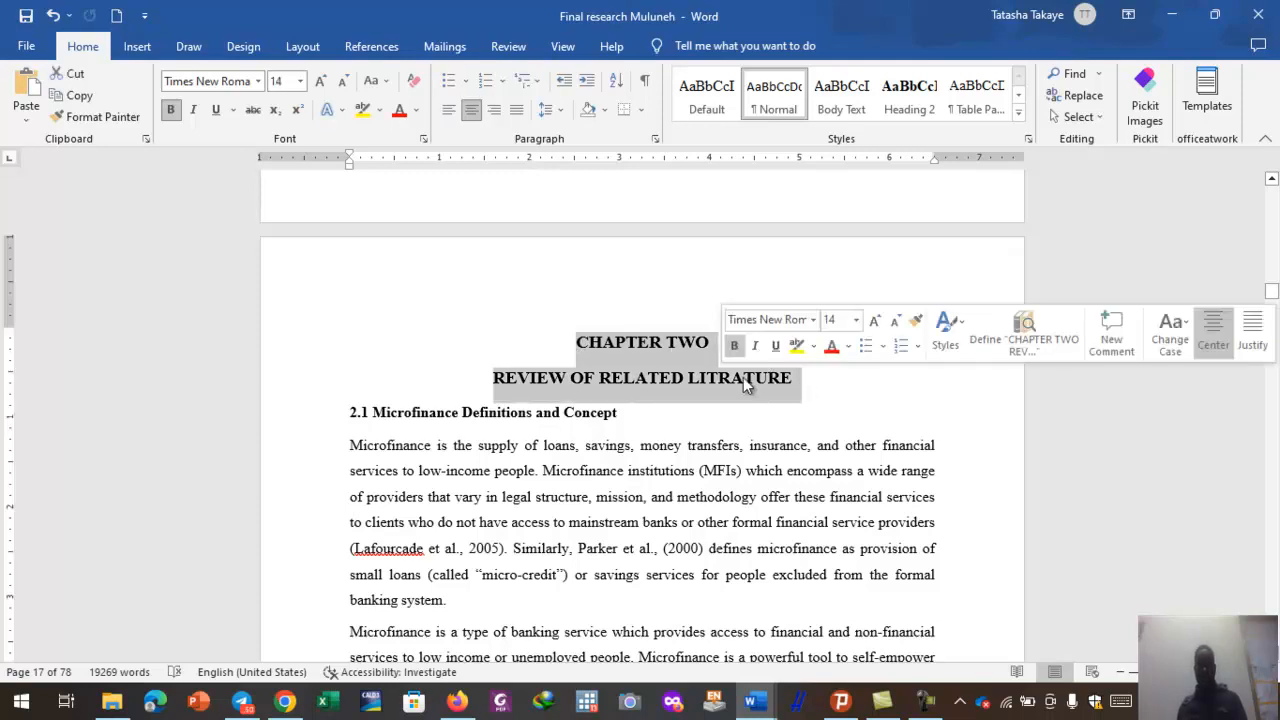
left_click(672, 368)
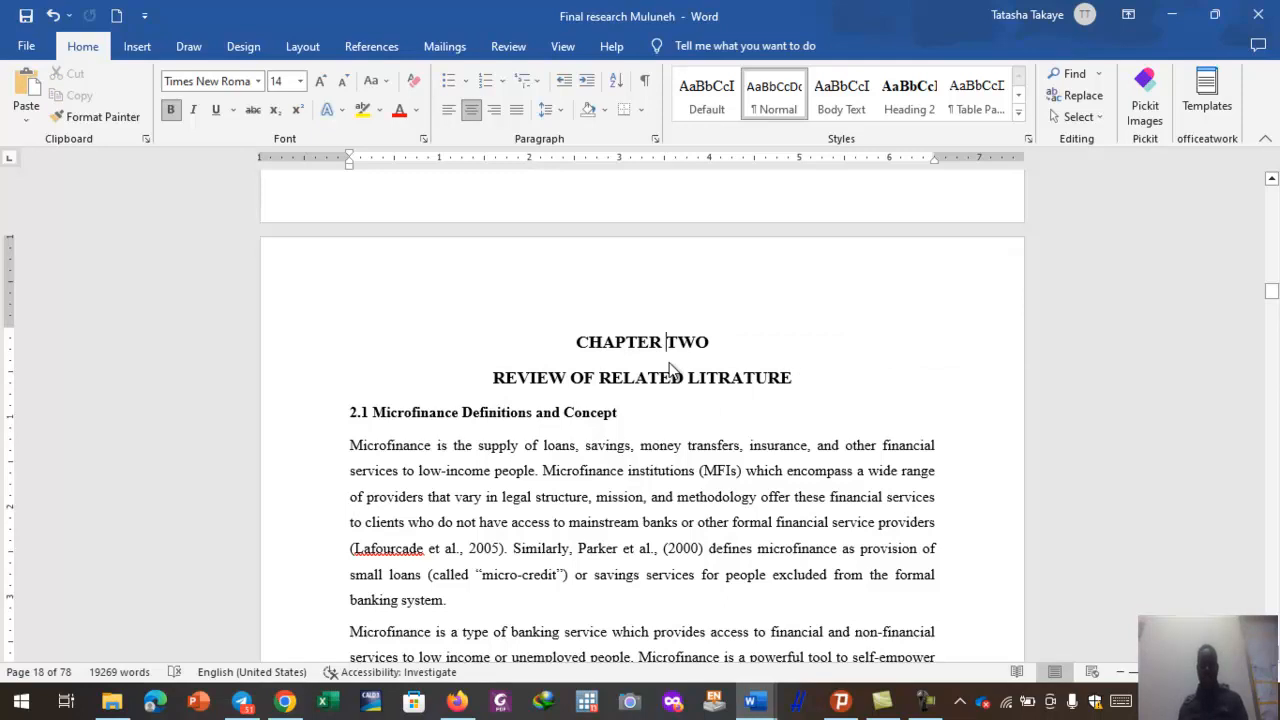
left_click_drag(576, 345, 765, 374)
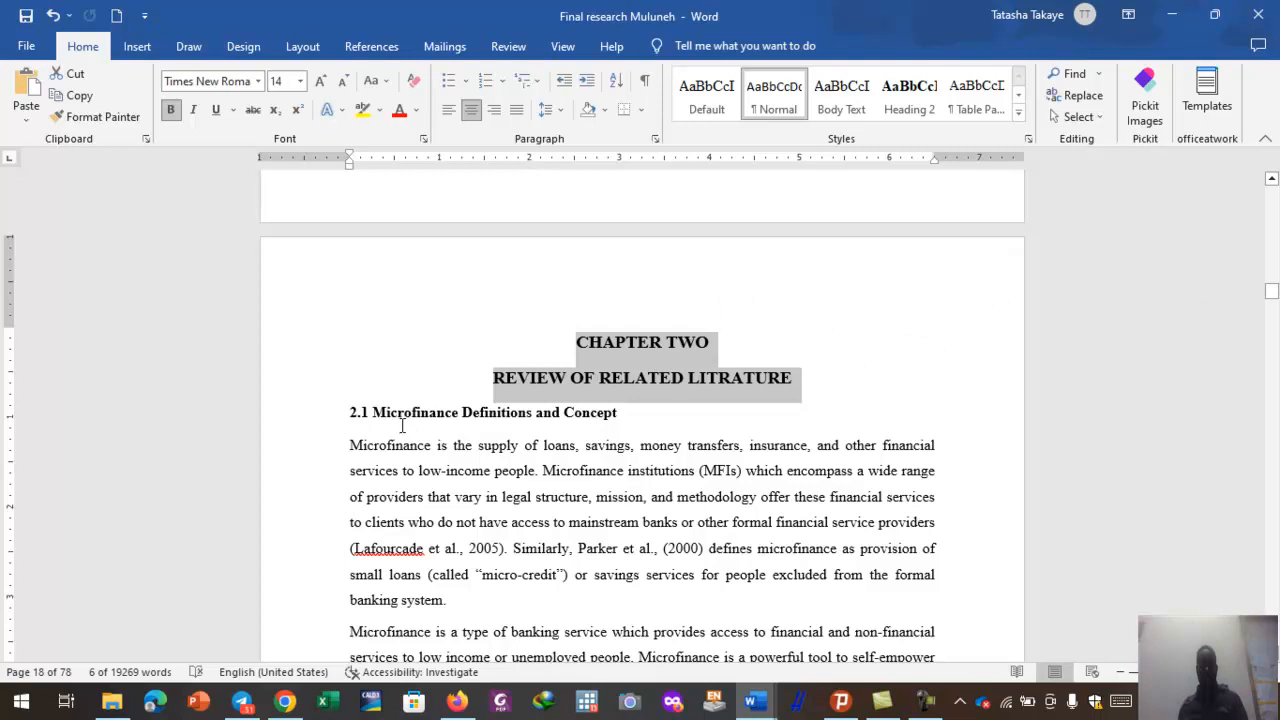
left_click(438, 423)
left_click_drag(348, 416, 372, 418)
left_click(431, 411)
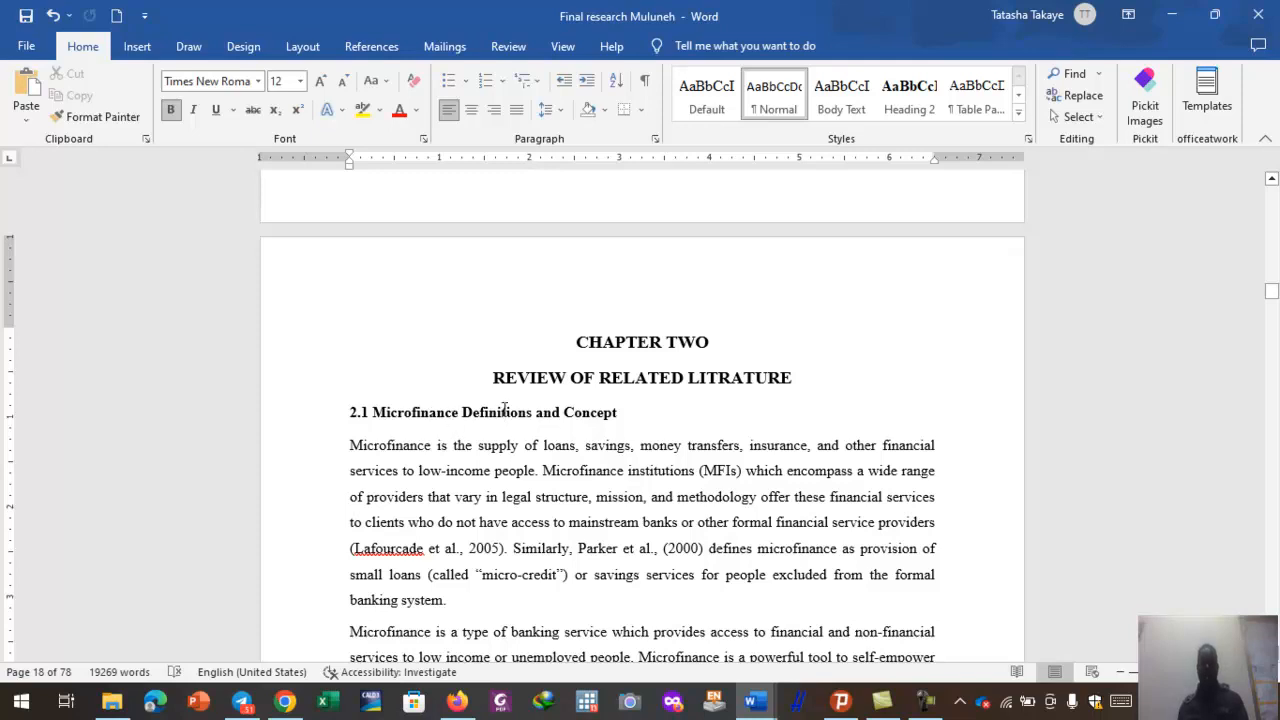
scroll(540, 405, "up", 8)
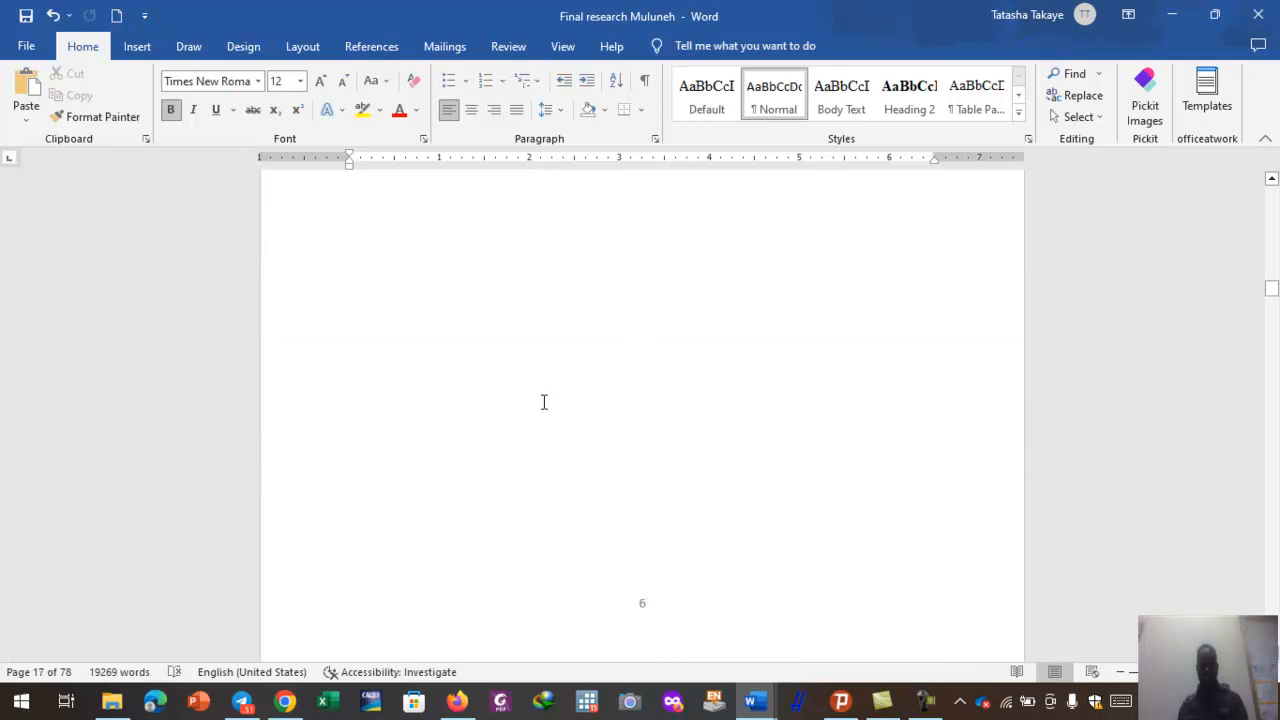
- Go back to the approval page and apply the Heading 1 style to the APPROVAL SHEET title
scroll(544, 402, "up", 3)
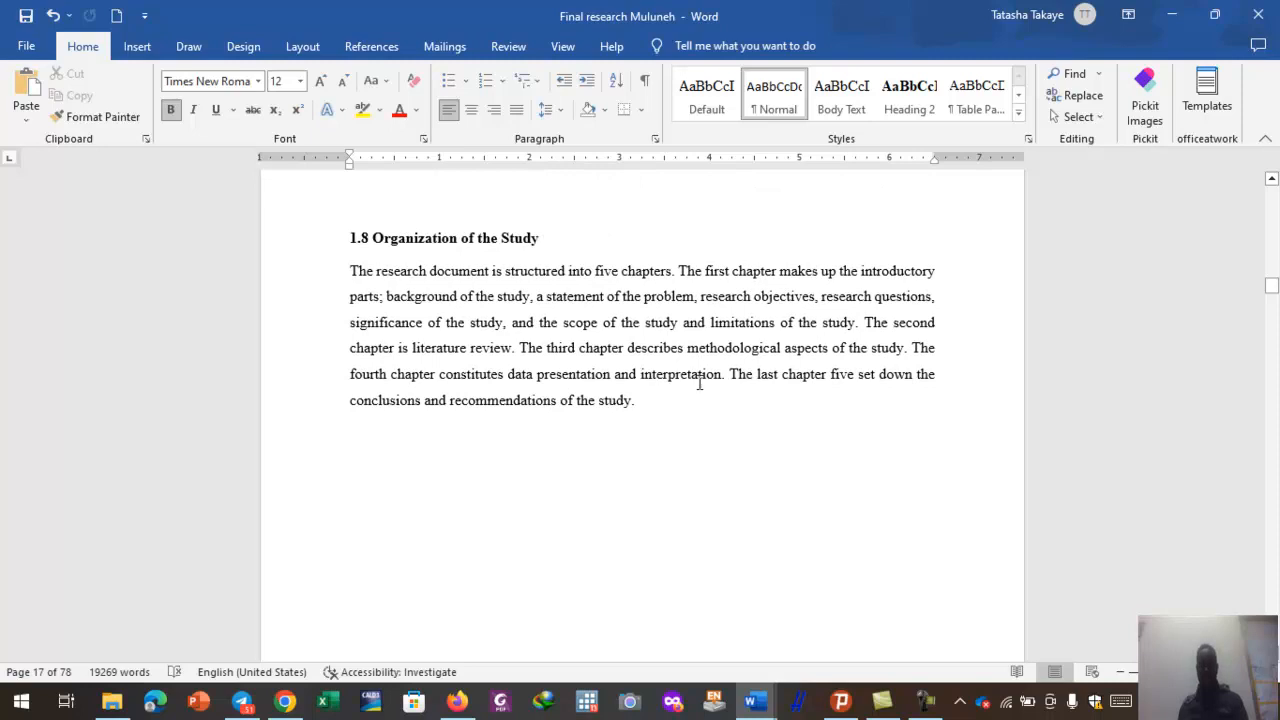
scroll(600, 393, "up", 3)
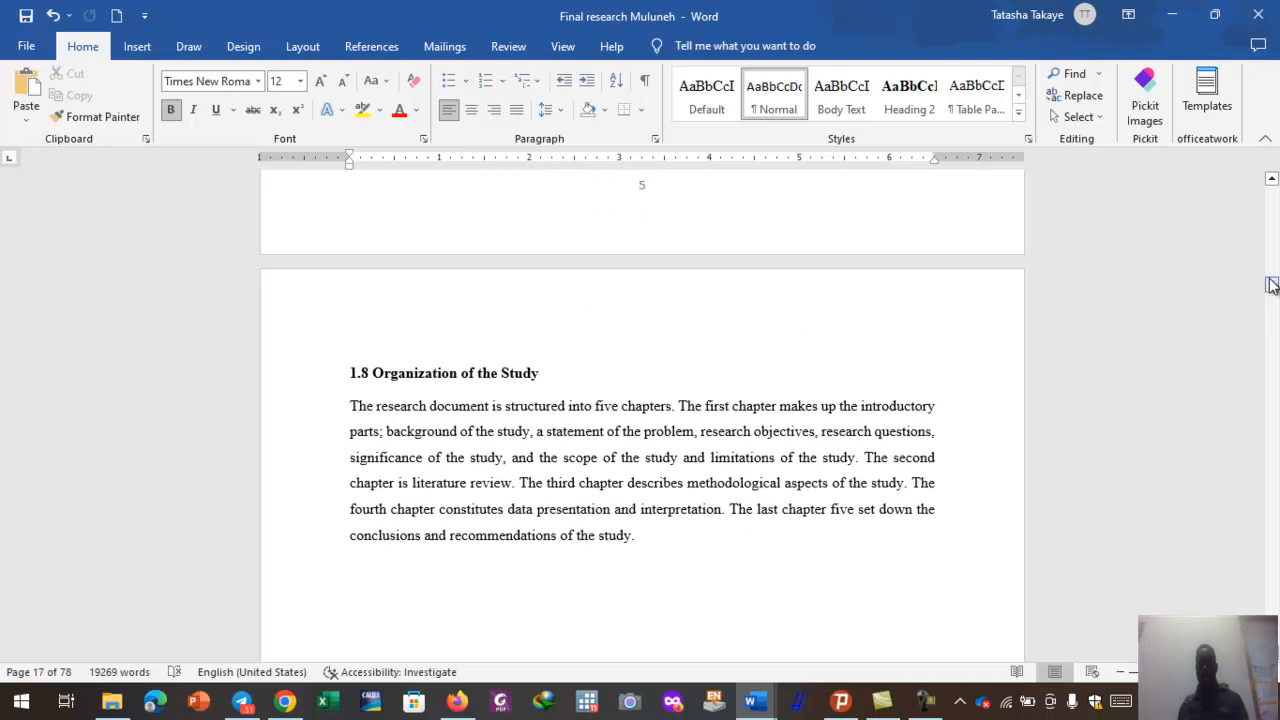
left_click_drag(1271, 289, 1271, 204)
left_click(632, 490)
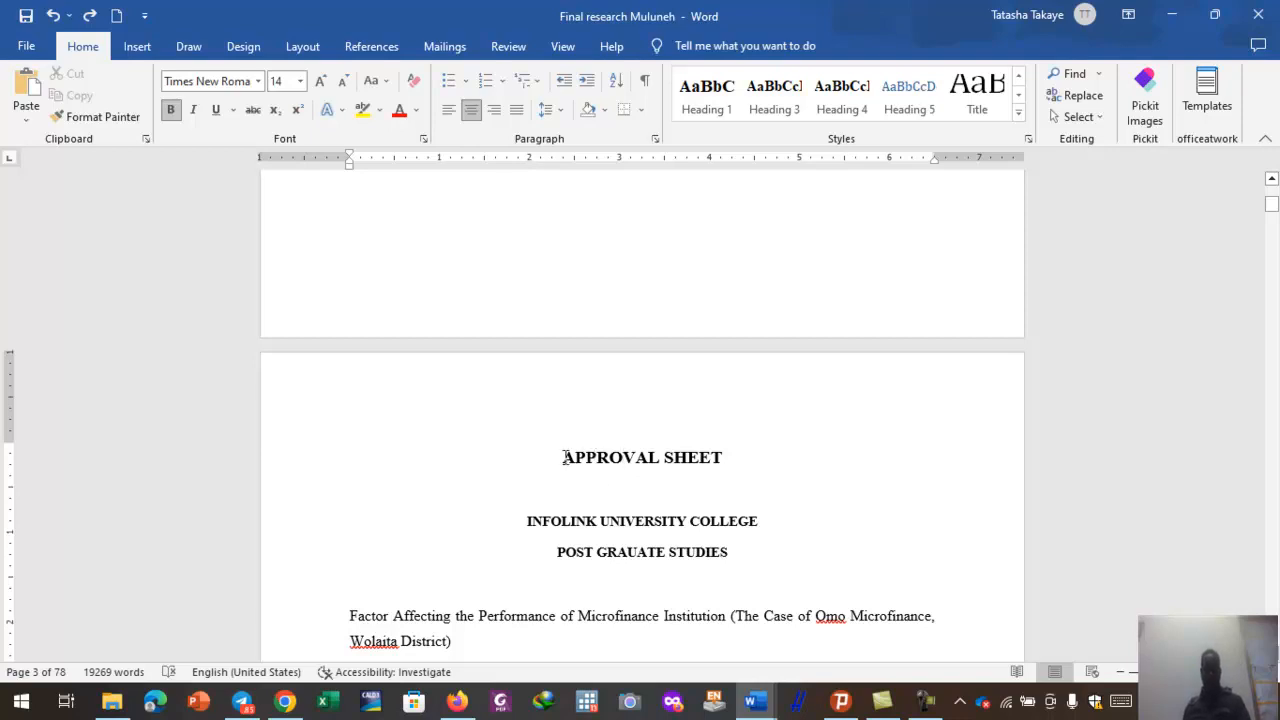
left_click_drag(564, 457, 718, 459)
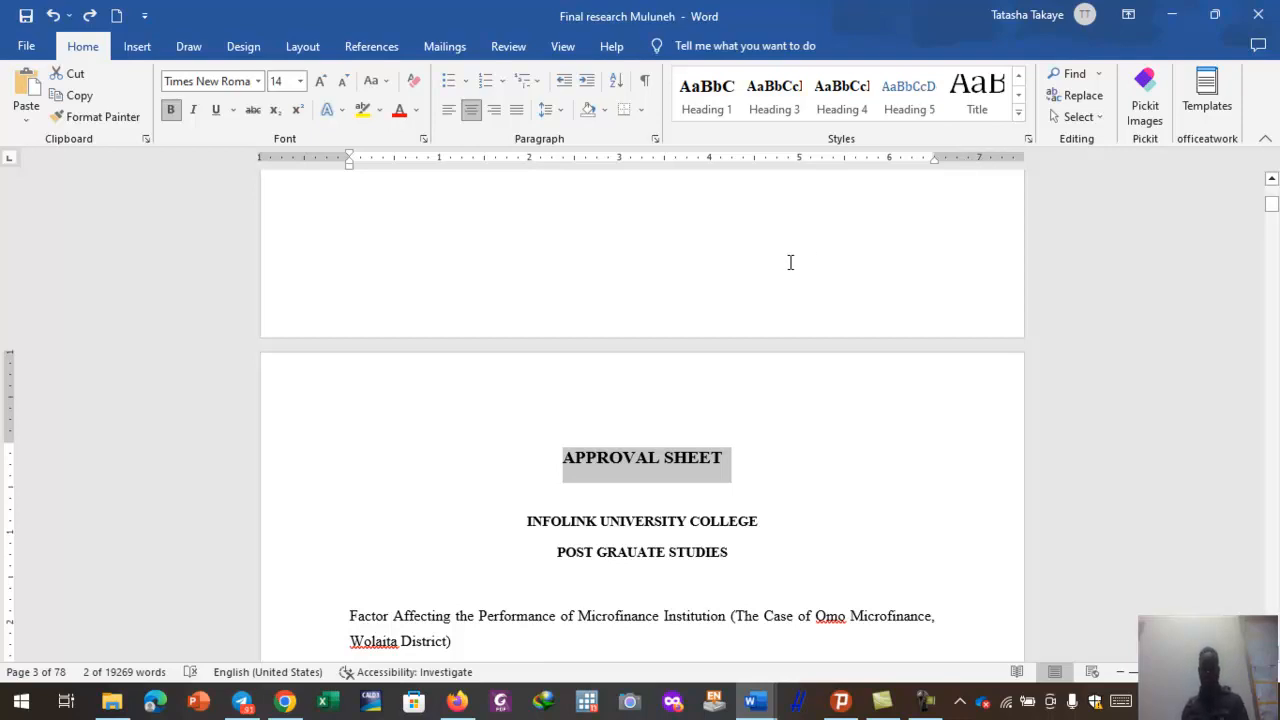
left_click(714, 102)
left_click(713, 95)
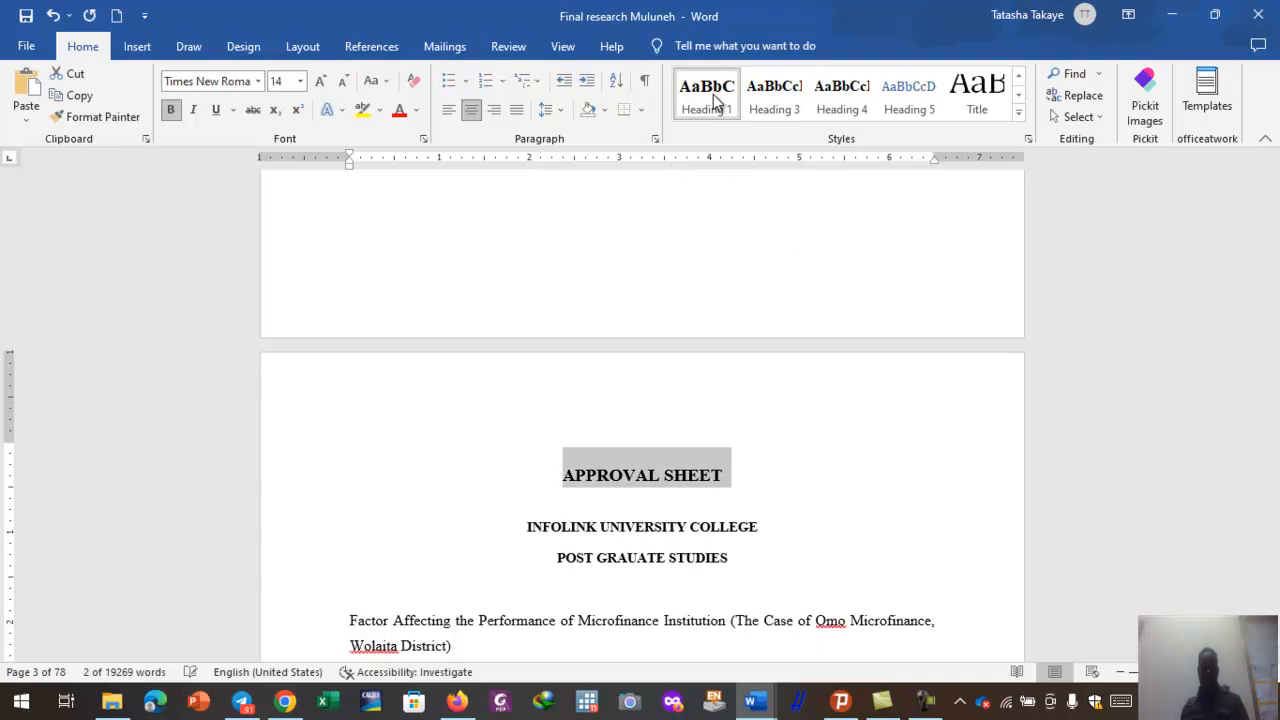
- Apply the Heading 1 style to the DEDICATION title on the following page
scroll(678, 508, "down", 2)
left_click(678, 508)
scroll(677, 510, "down", 19)
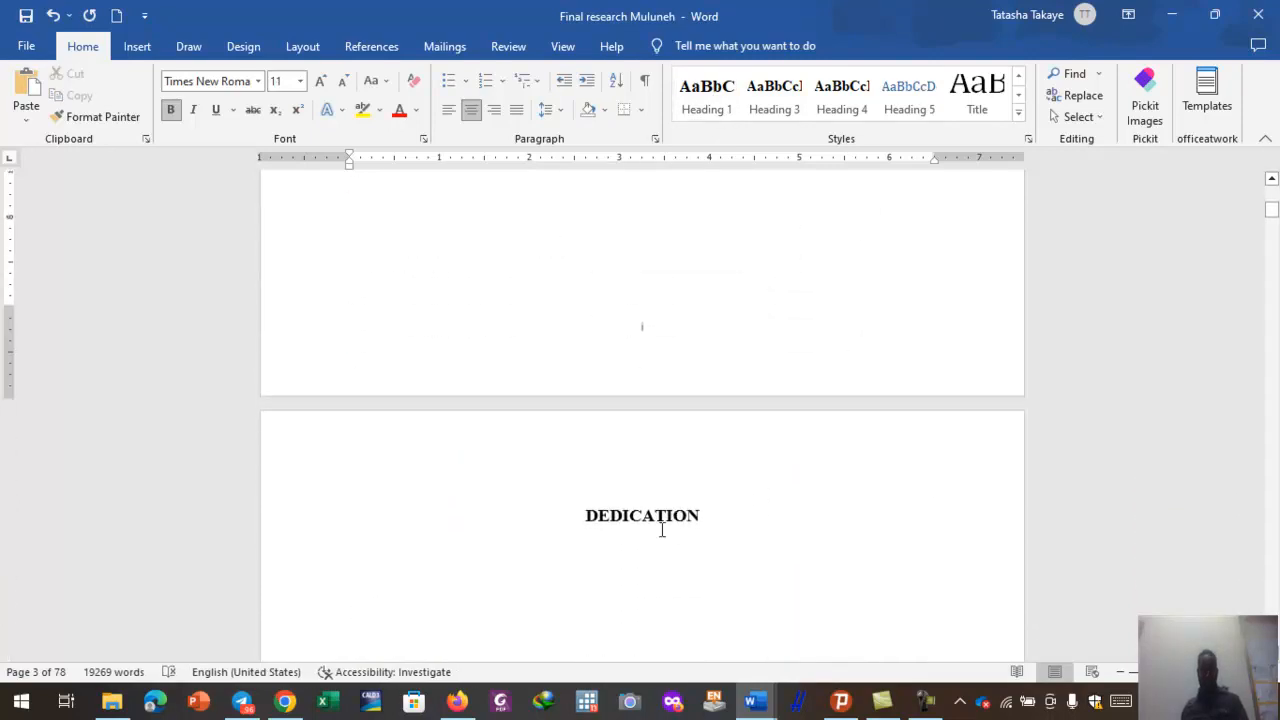
left_click_drag(598, 517, 731, 509)
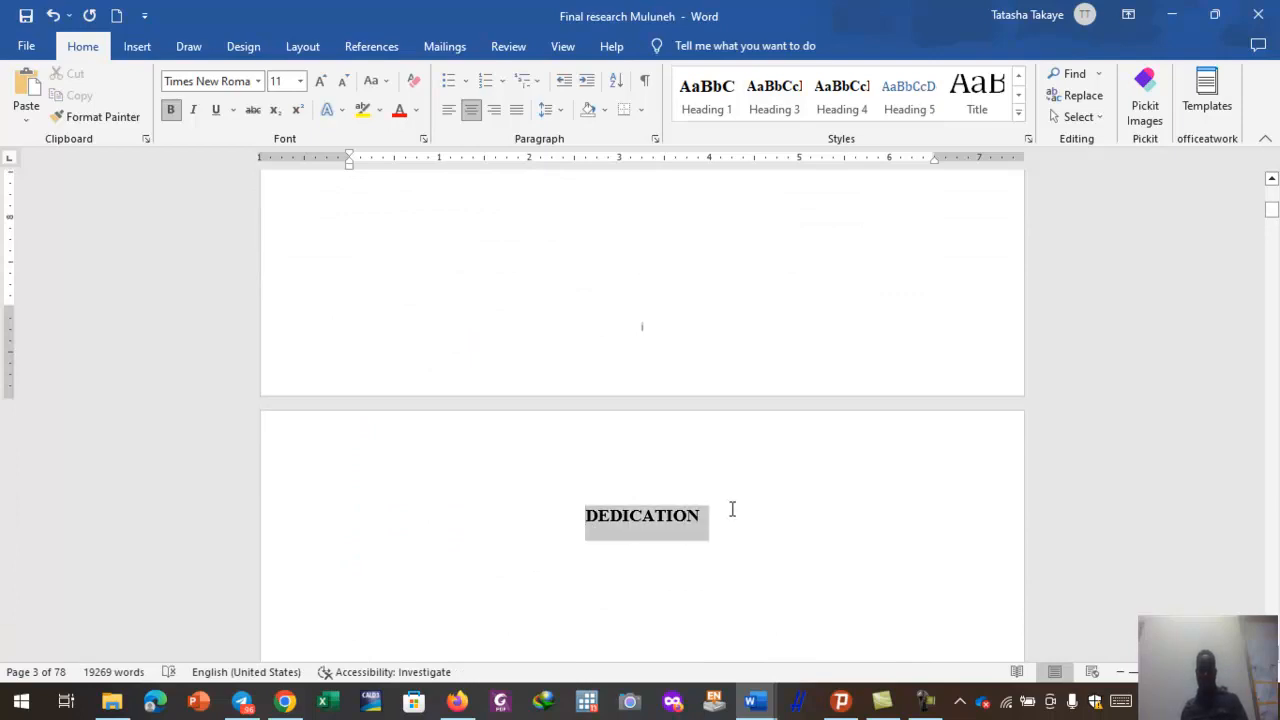
left_click(716, 112)
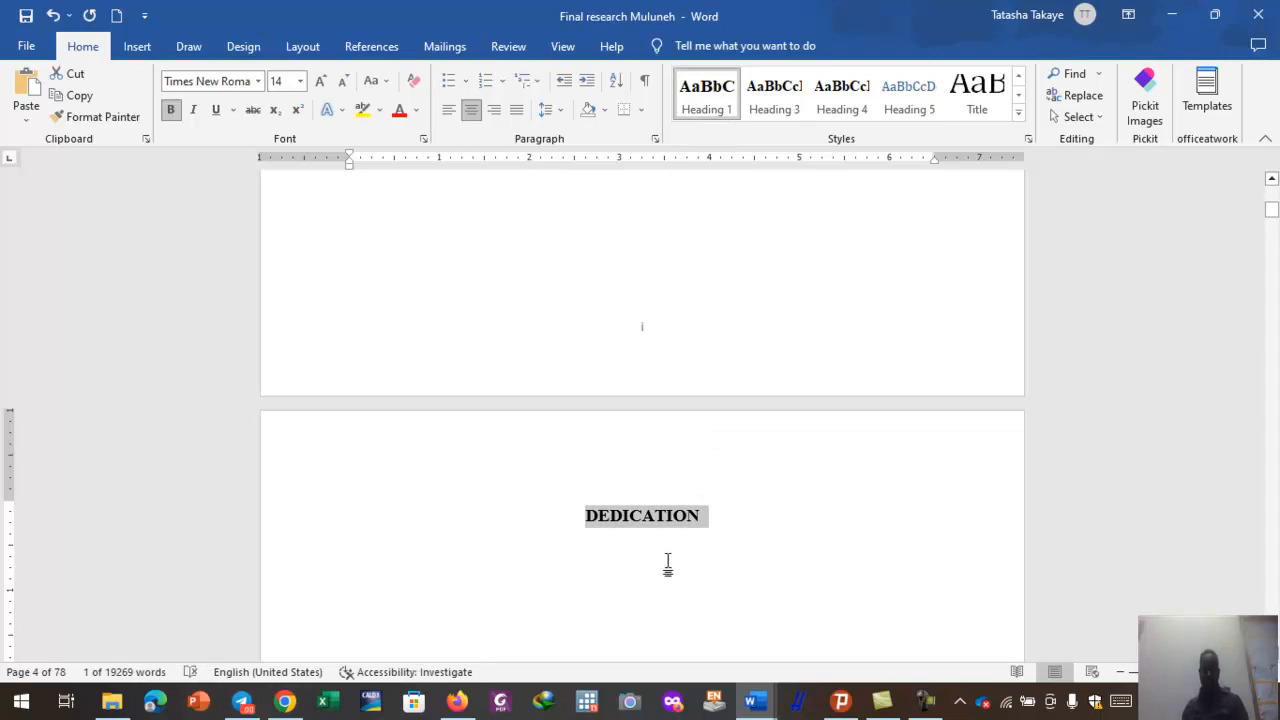
- Modify the Heading 1 style with its font colour set to Automatic, and accept the style settings
right_click(709, 101)
left_click(765, 135)
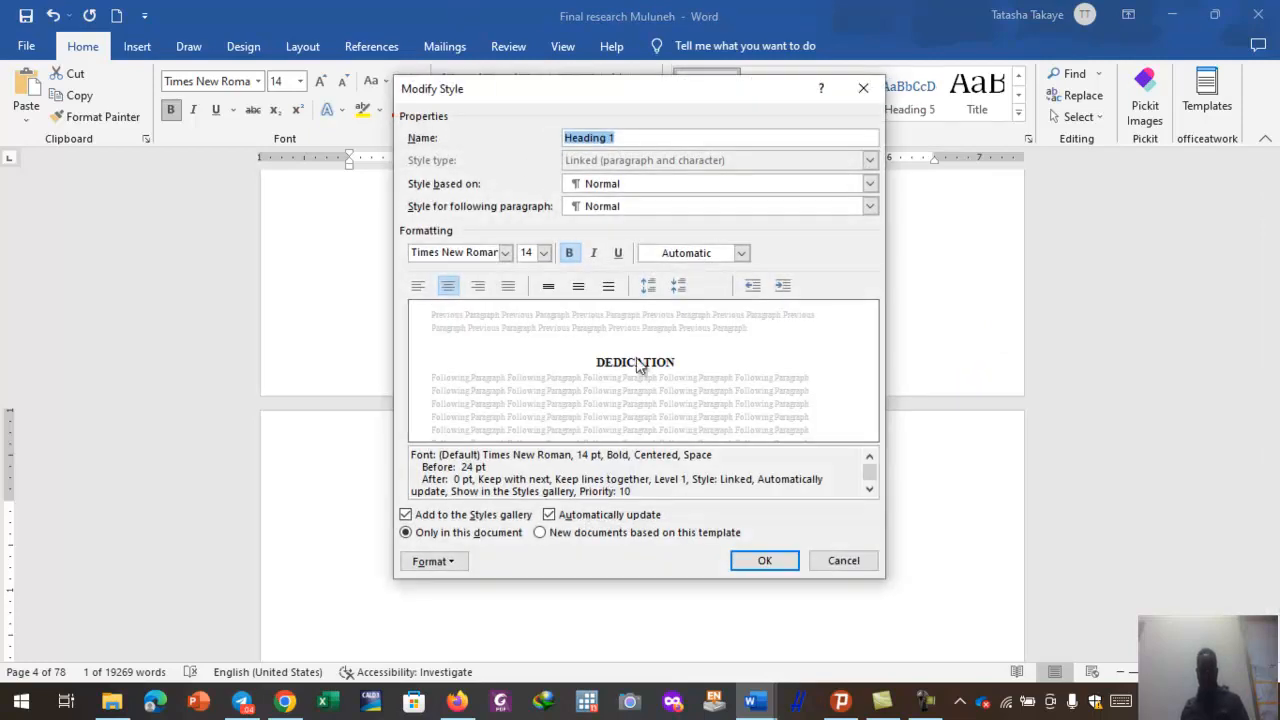
left_click(741, 253)
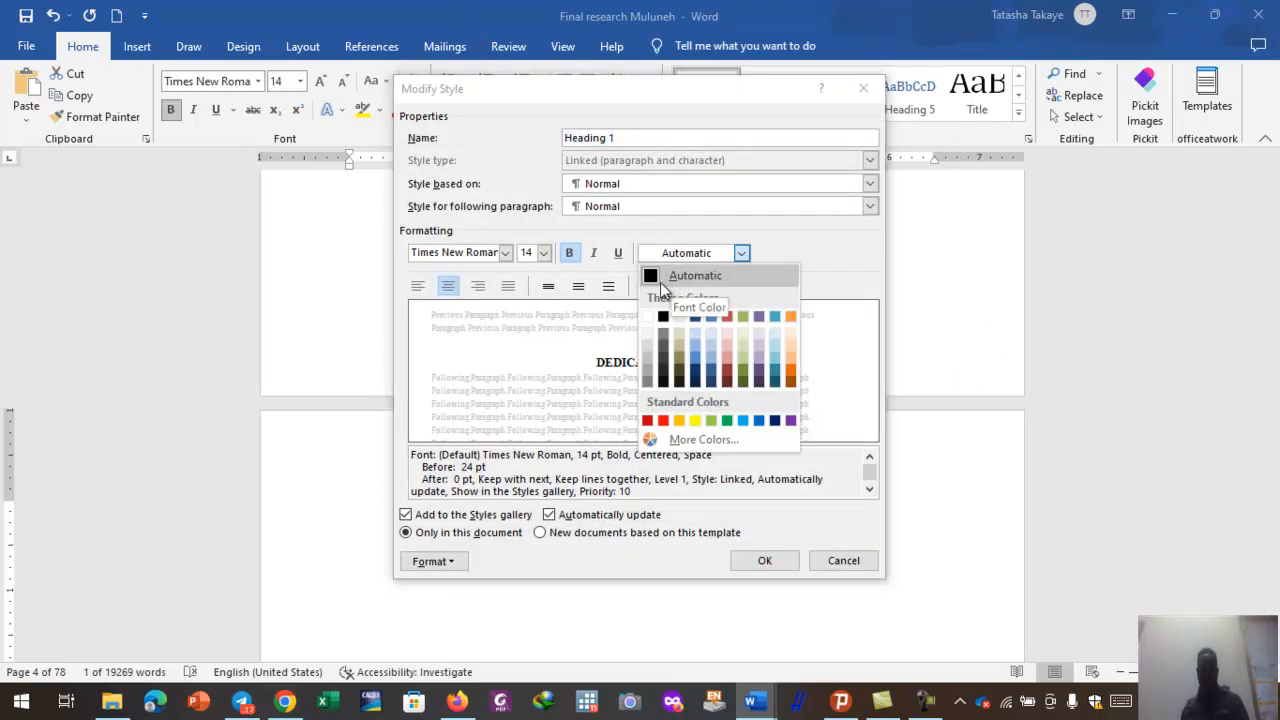
left_click(655, 278)
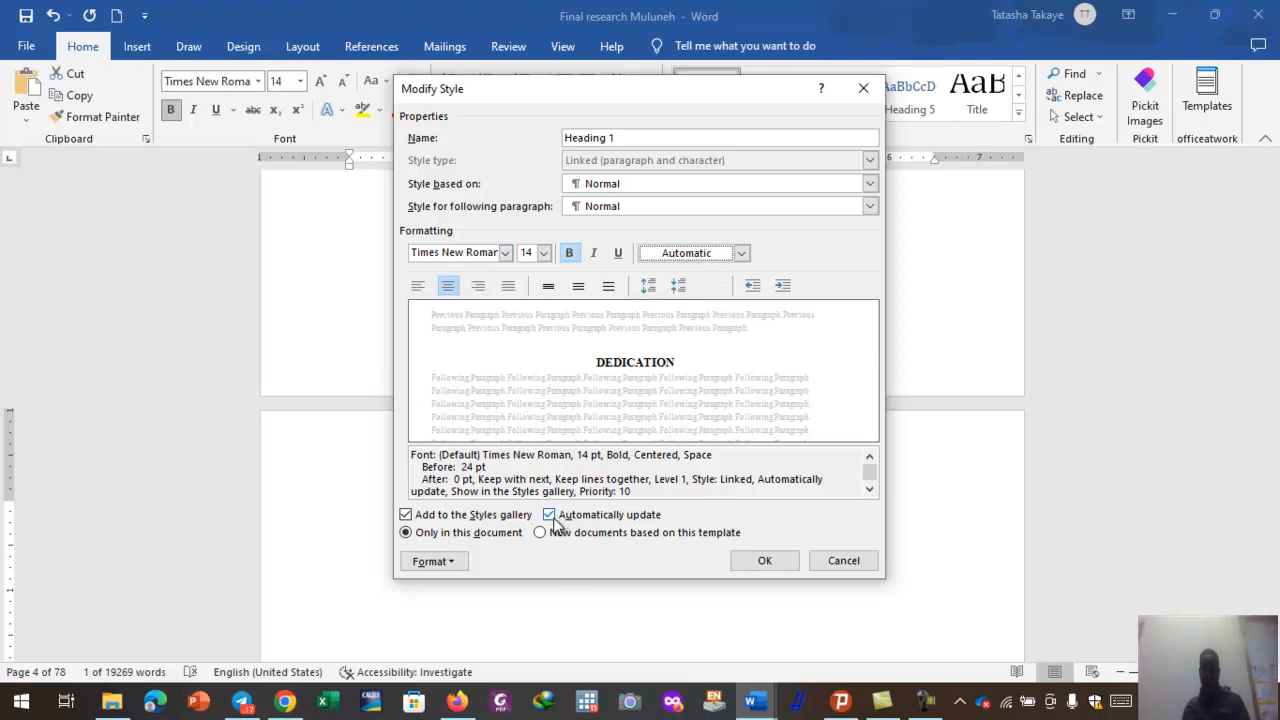
left_click(744, 566)
left_click(684, 538)
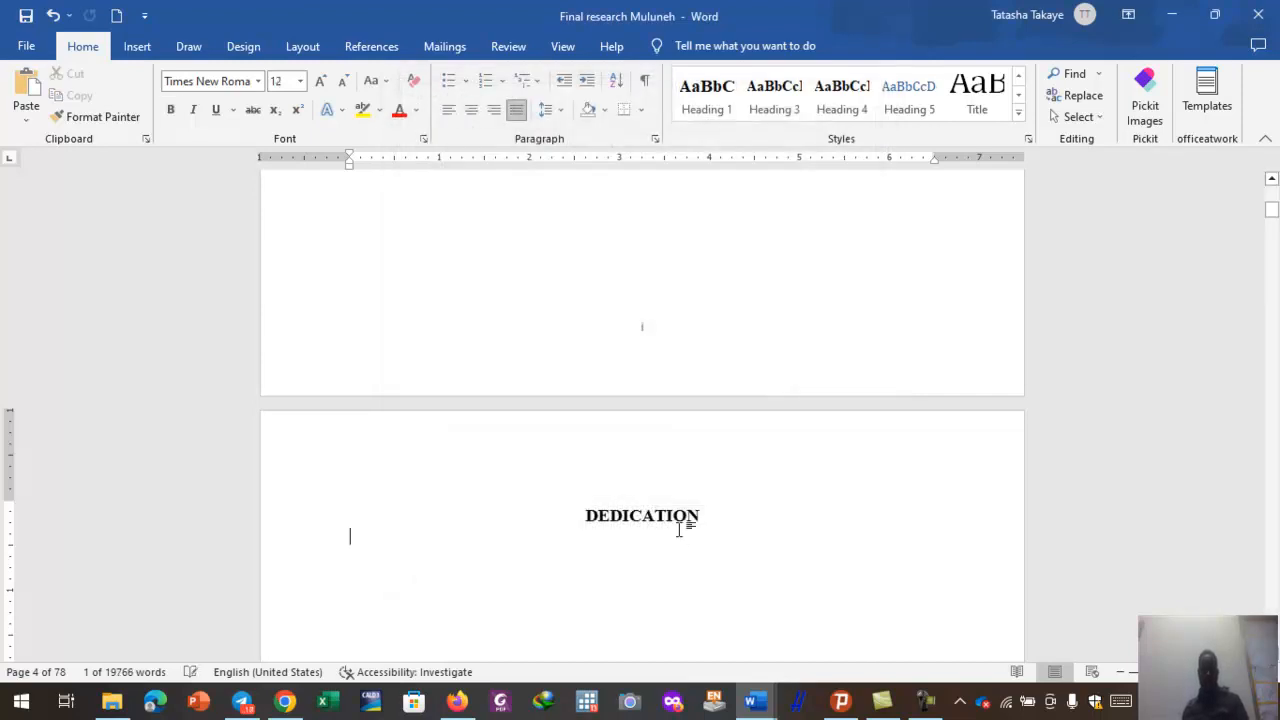
- Apply the Heading 1 style to the STATEMENT OF AUTHER title after the dedication page
scroll(684, 538, "down", 3)
left_click(652, 333)
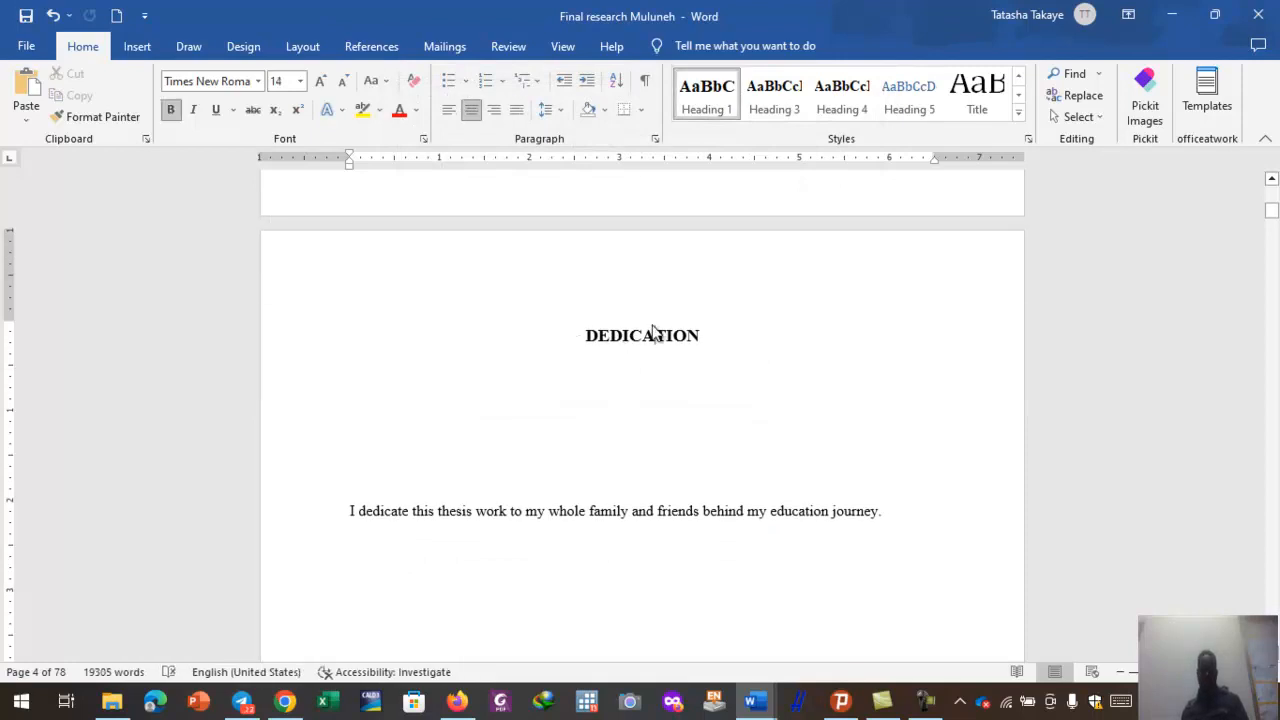
scroll(657, 429, "down", 15)
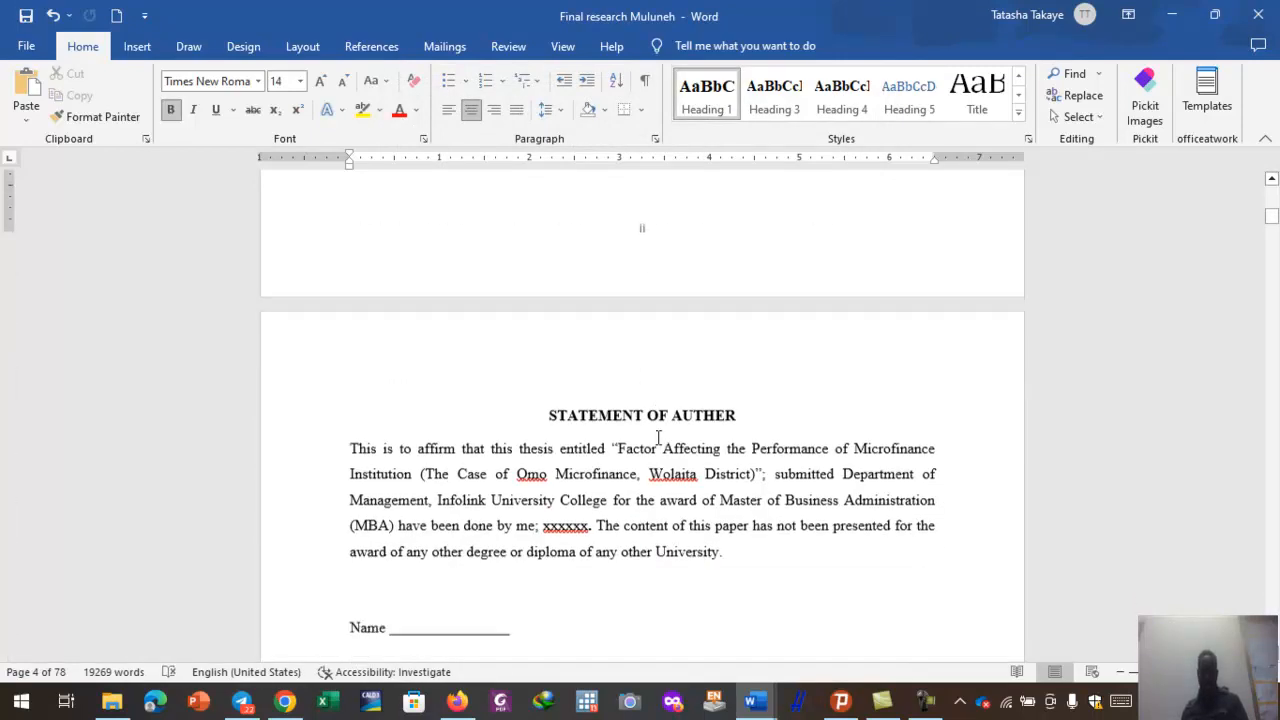
scroll(620, 400, "down", 2)
left_click_drag(547, 347, 727, 346)
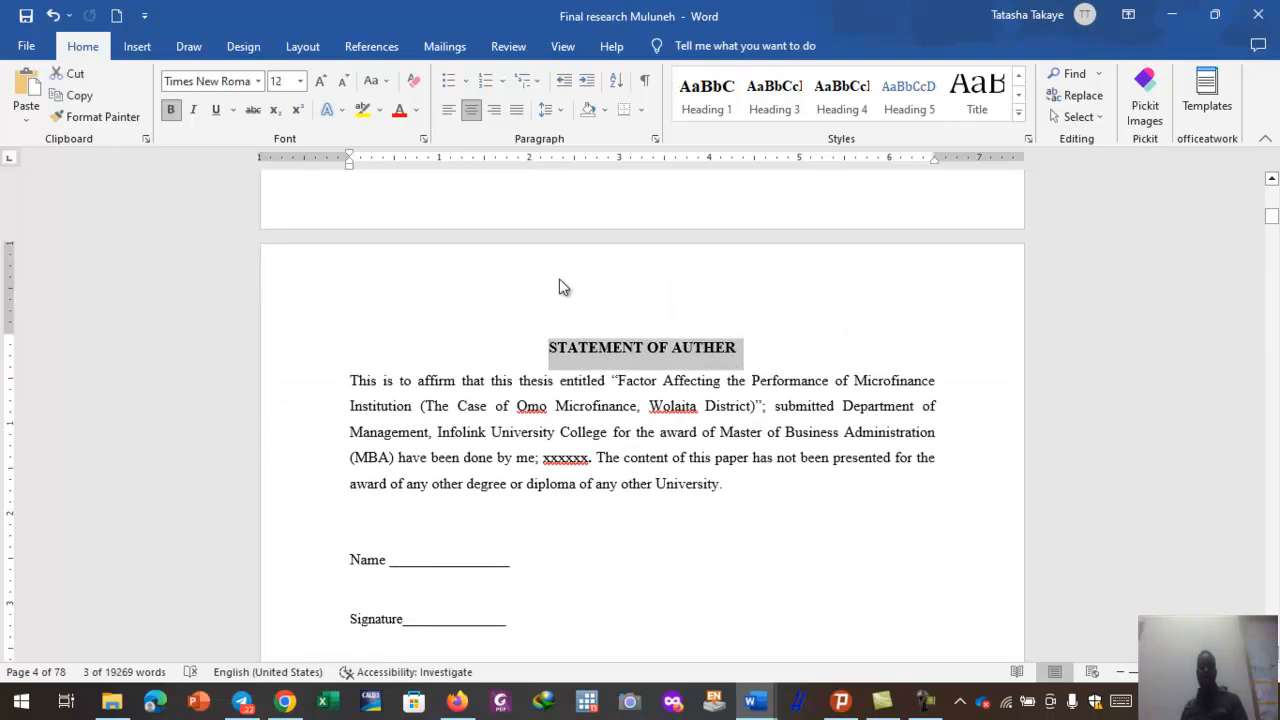
left_click(707, 105)
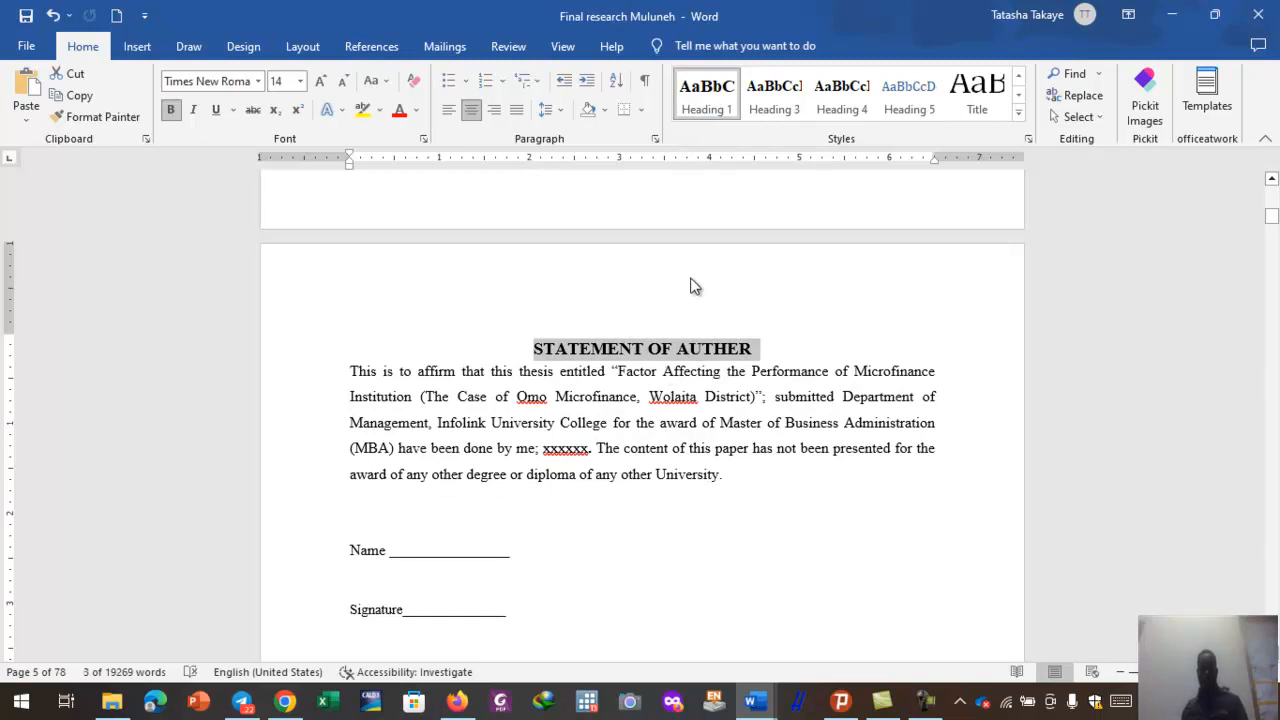
- Apply the Heading 1 style to the ACKNOWLEDGEMENT title
scroll(696, 370, "down", 10)
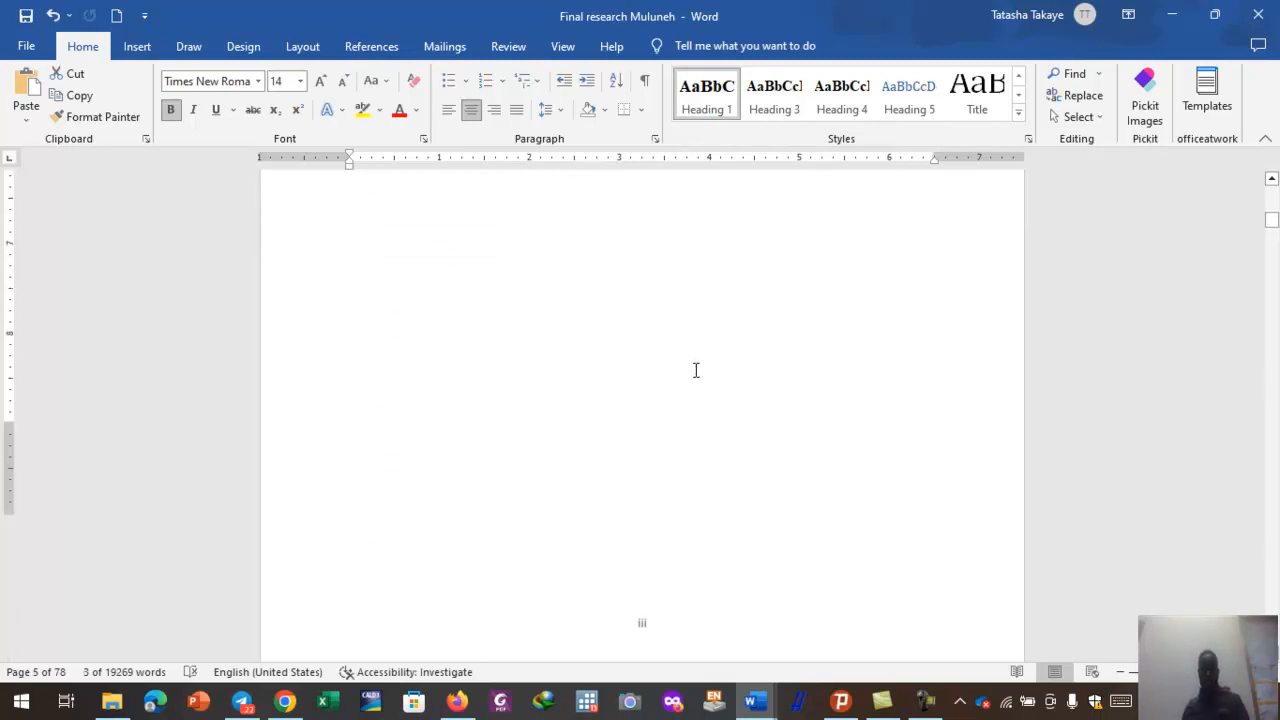
scroll(696, 370, "down", 4)
left_click_drag(545, 406, 740, 408)
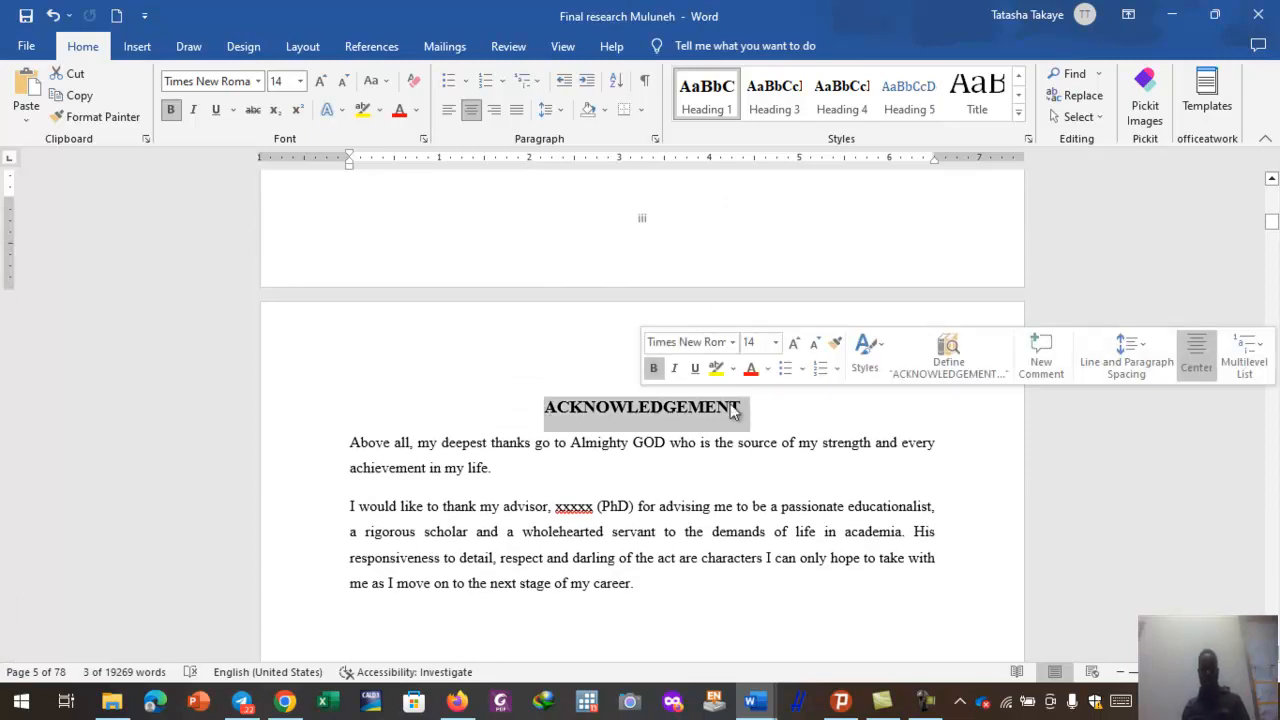
left_click(708, 97)
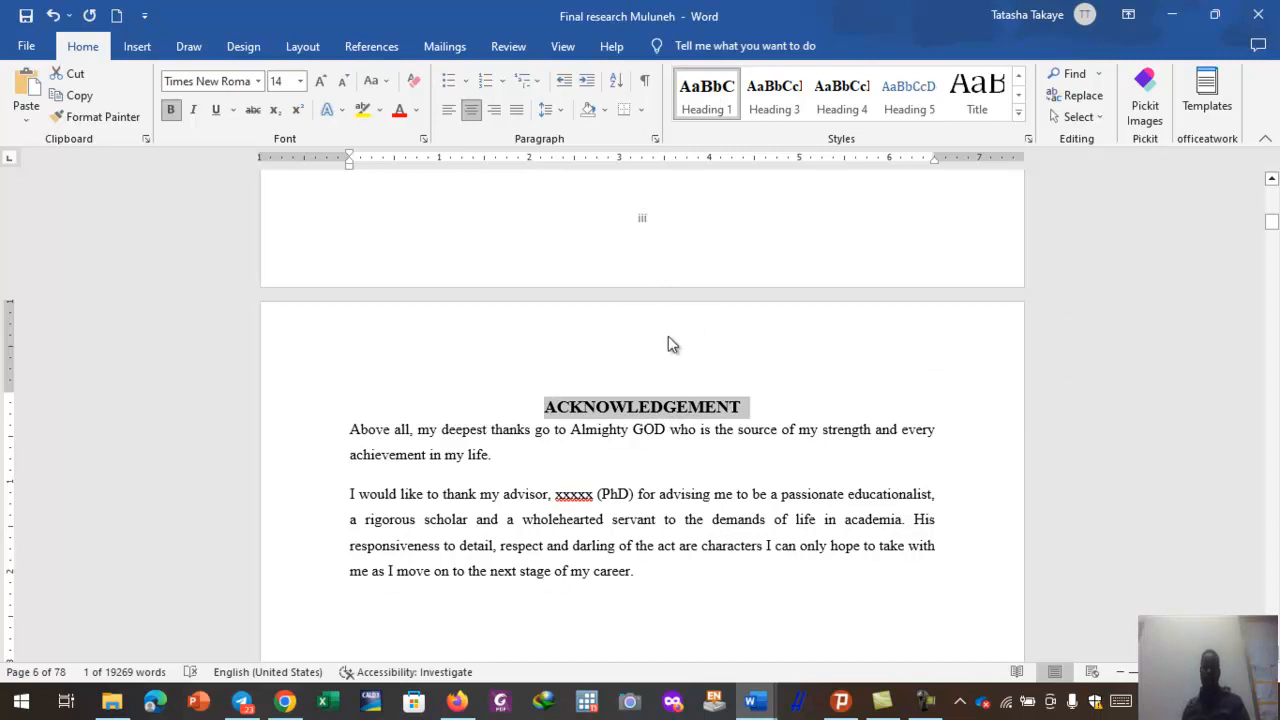
- Apply the Heading 1 style to the TABLE OF CONTENTS title
left_click(699, 519)
scroll(698, 528, "down", 3)
scroll(699, 532, "down", 10)
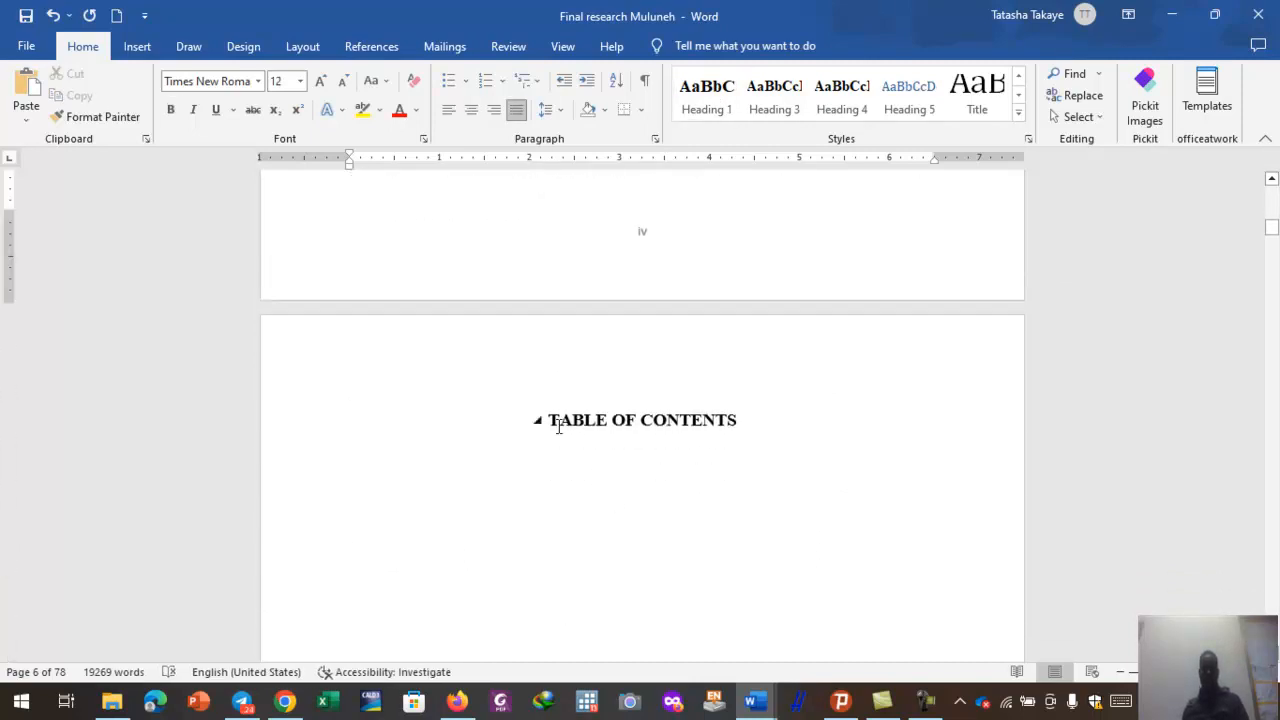
left_click_drag(551, 421, 746, 421)
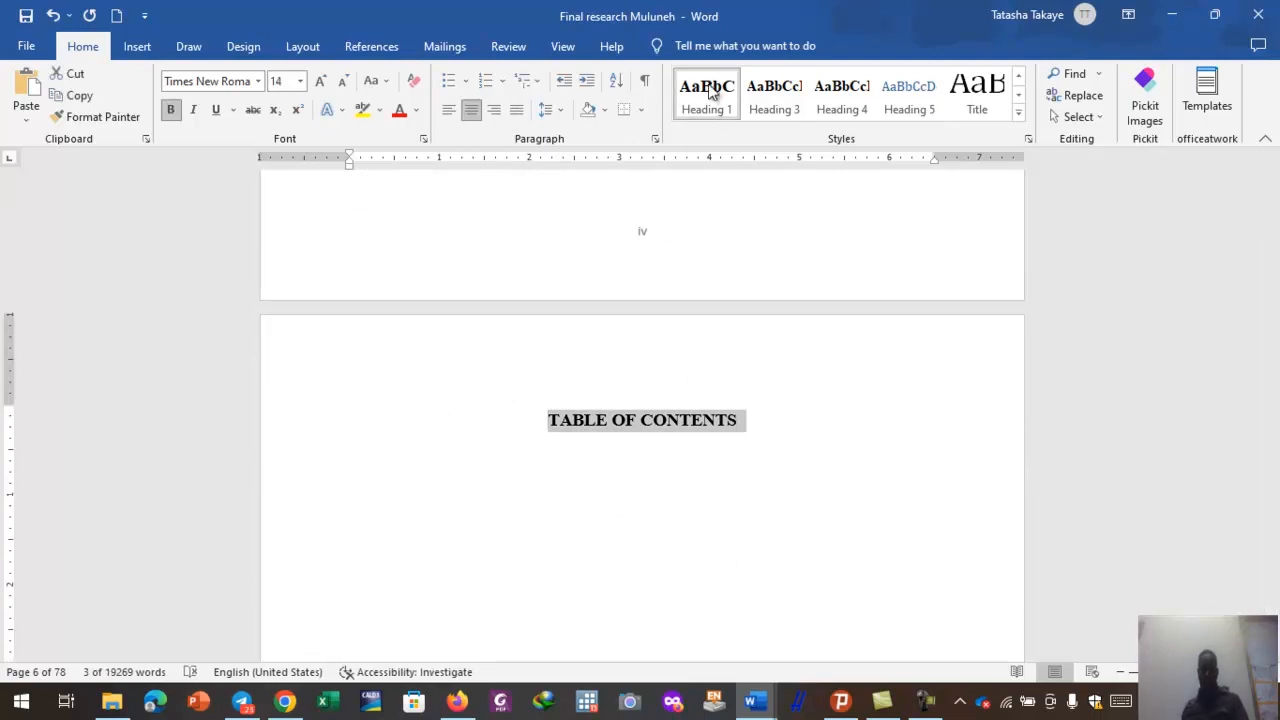
left_click(712, 92)
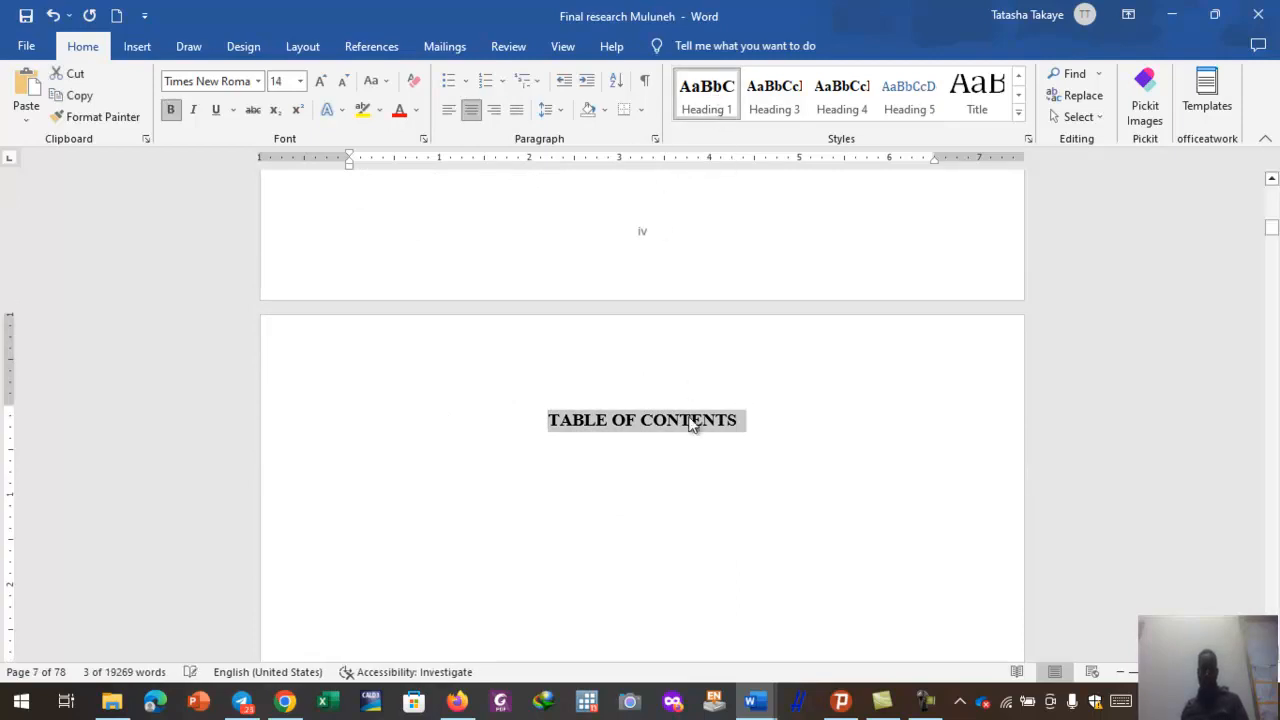
- Apply the Heading 1 style to the LIST OF TABLES and LIST OF FIGURES titles
scroll(690, 400, "down", 10)
scroll(705, 452, "down", 5)
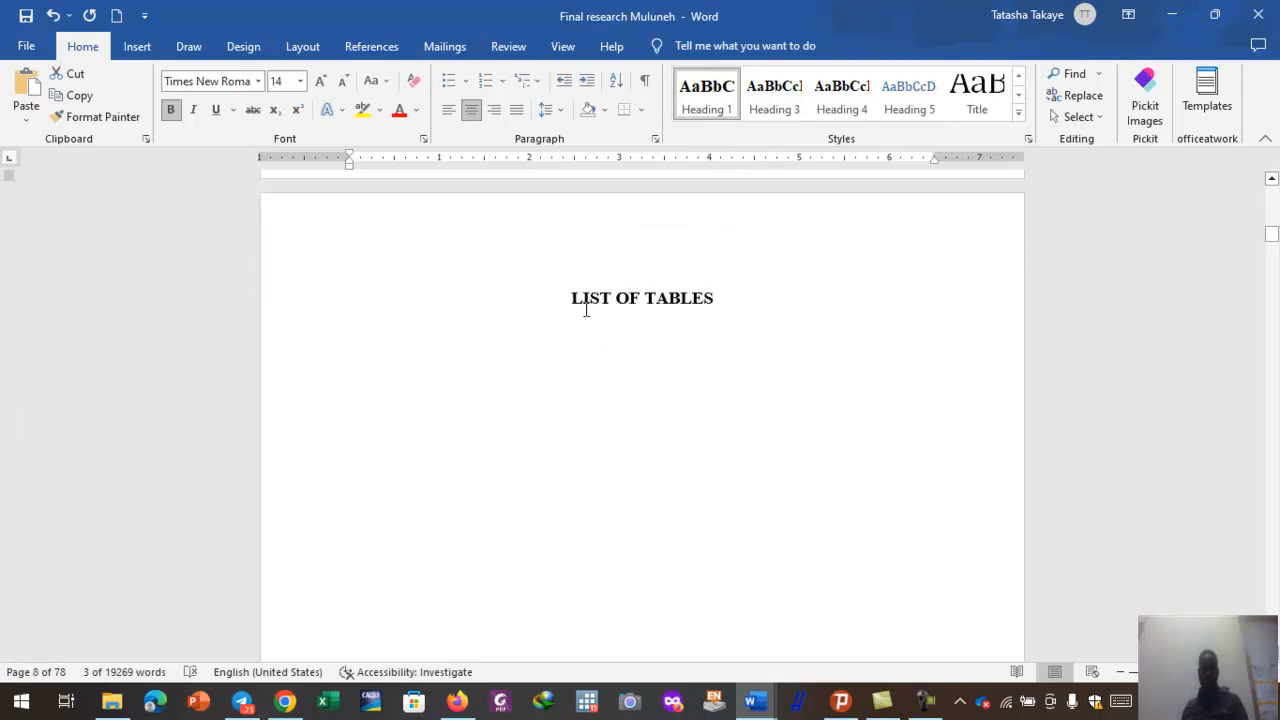
left_click_drag(571, 298, 751, 291)
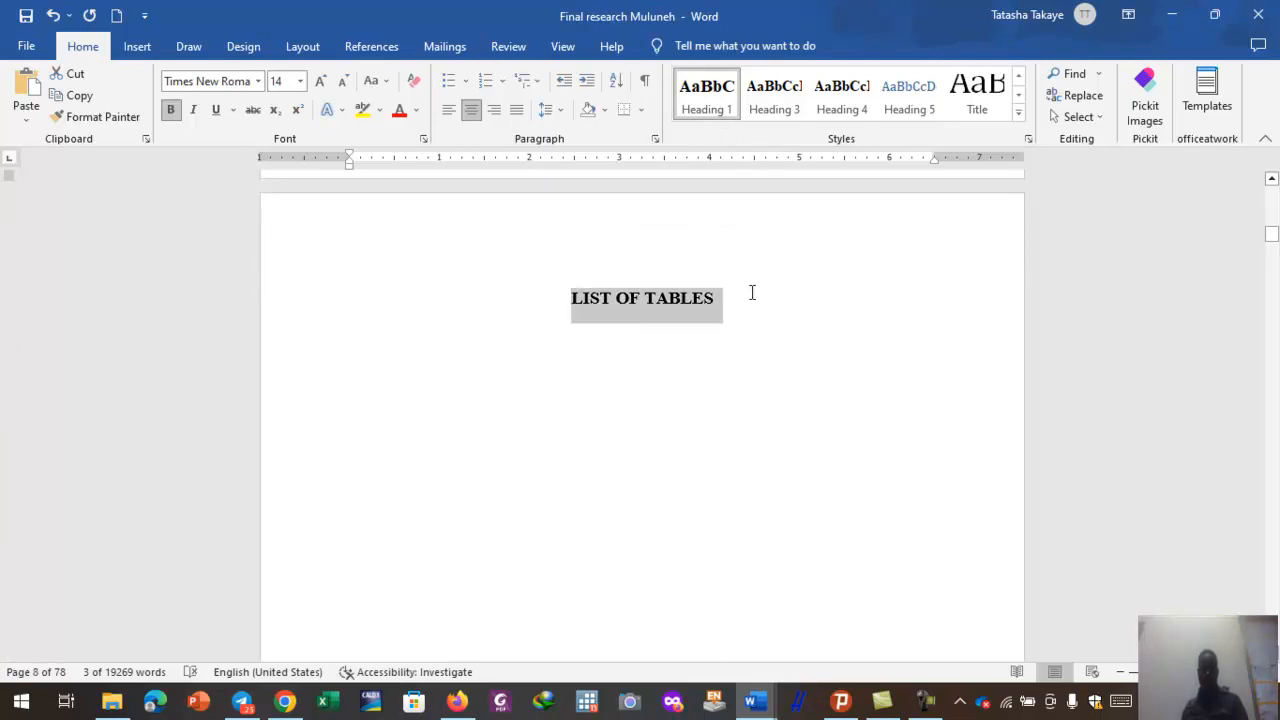
left_click(711, 108)
scroll(722, 467, "down", 5)
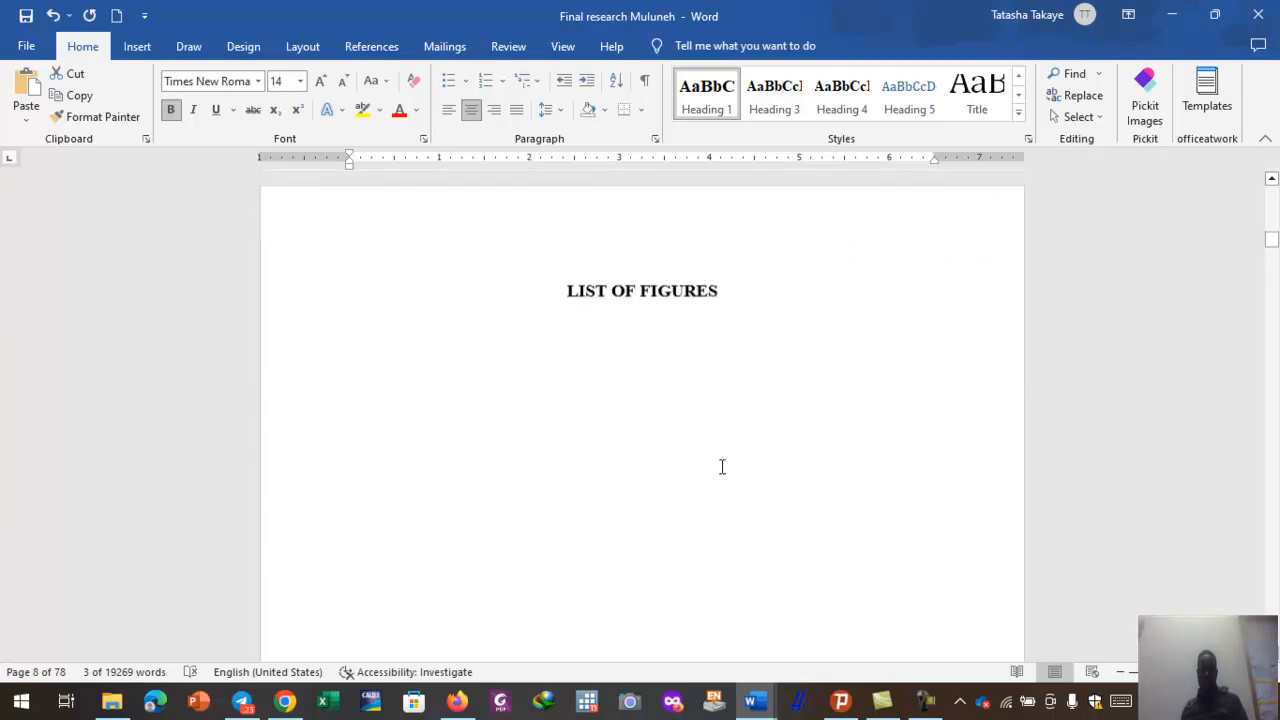
left_click_drag(570, 225, 734, 226)
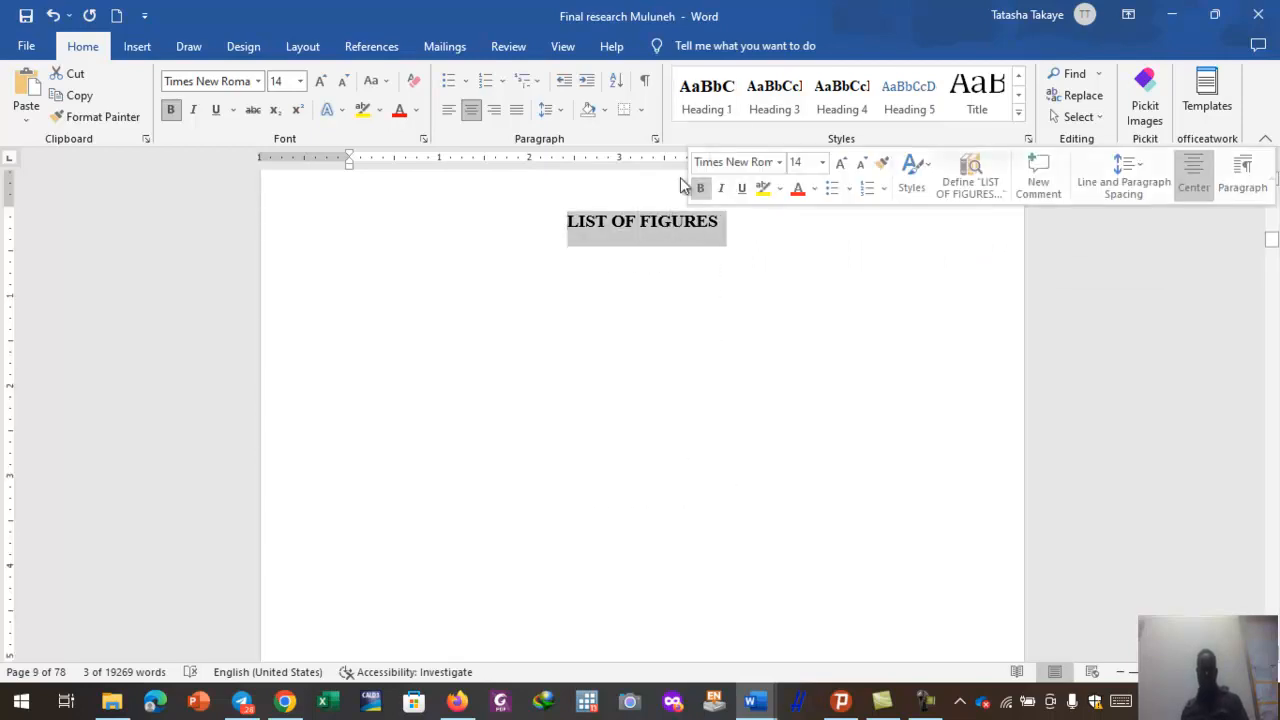
left_click(706, 90)
- Apply the Heading 1 style to the ABBREVIATIONS and ABSTRACT titles
scroll(696, 446, "down", 1)
scroll(696, 446, "down", 5)
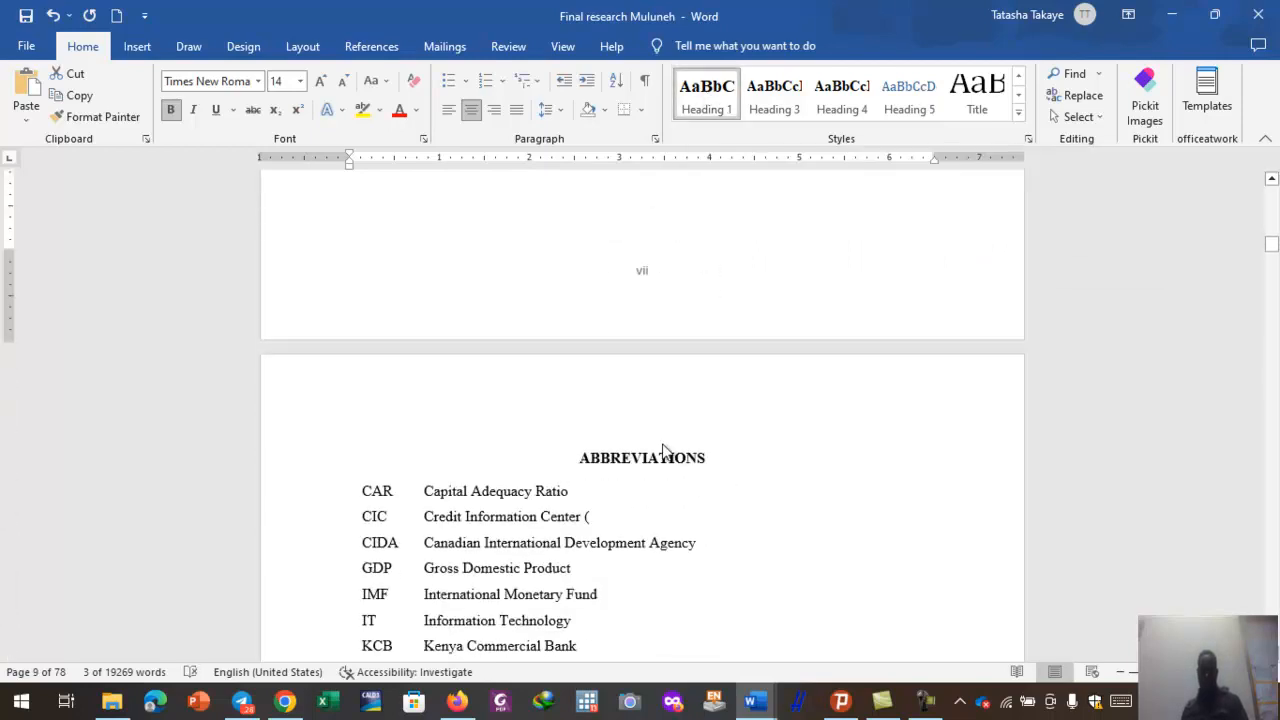
left_click_drag(582, 459, 706, 459)
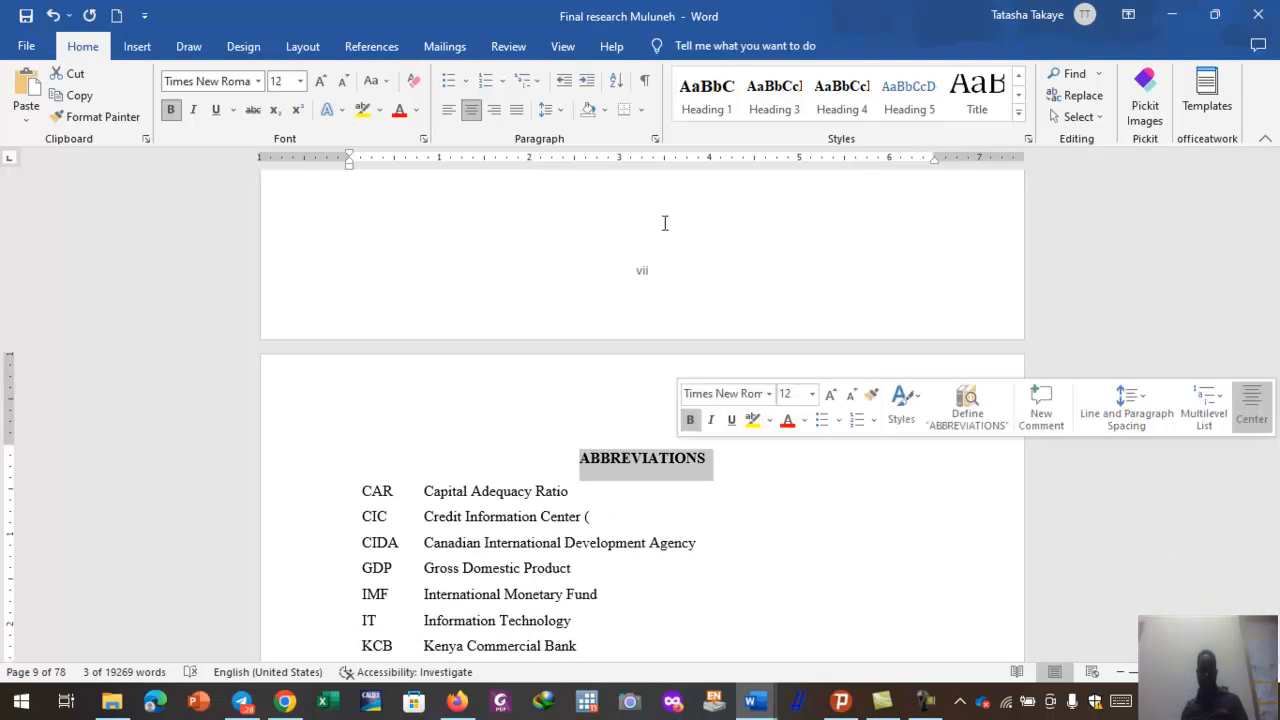
left_click(708, 95)
scroll(706, 554, "down", 15)
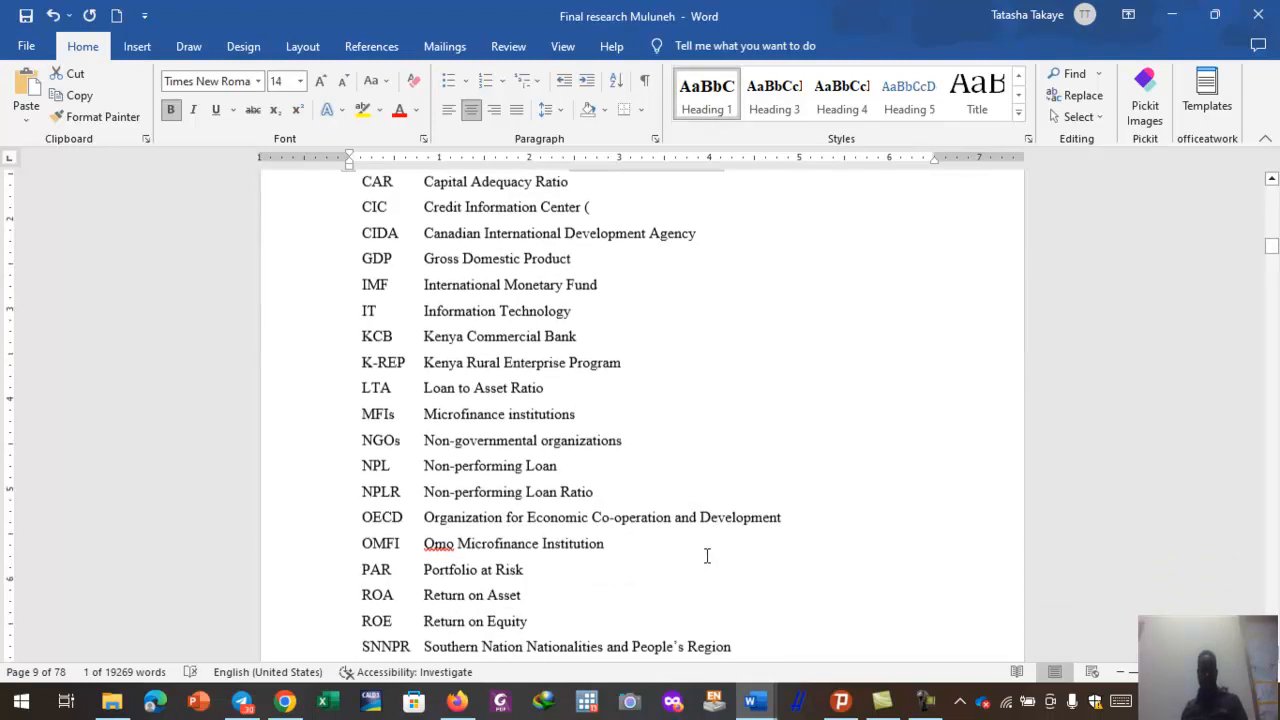
scroll(709, 547, "down", 1)
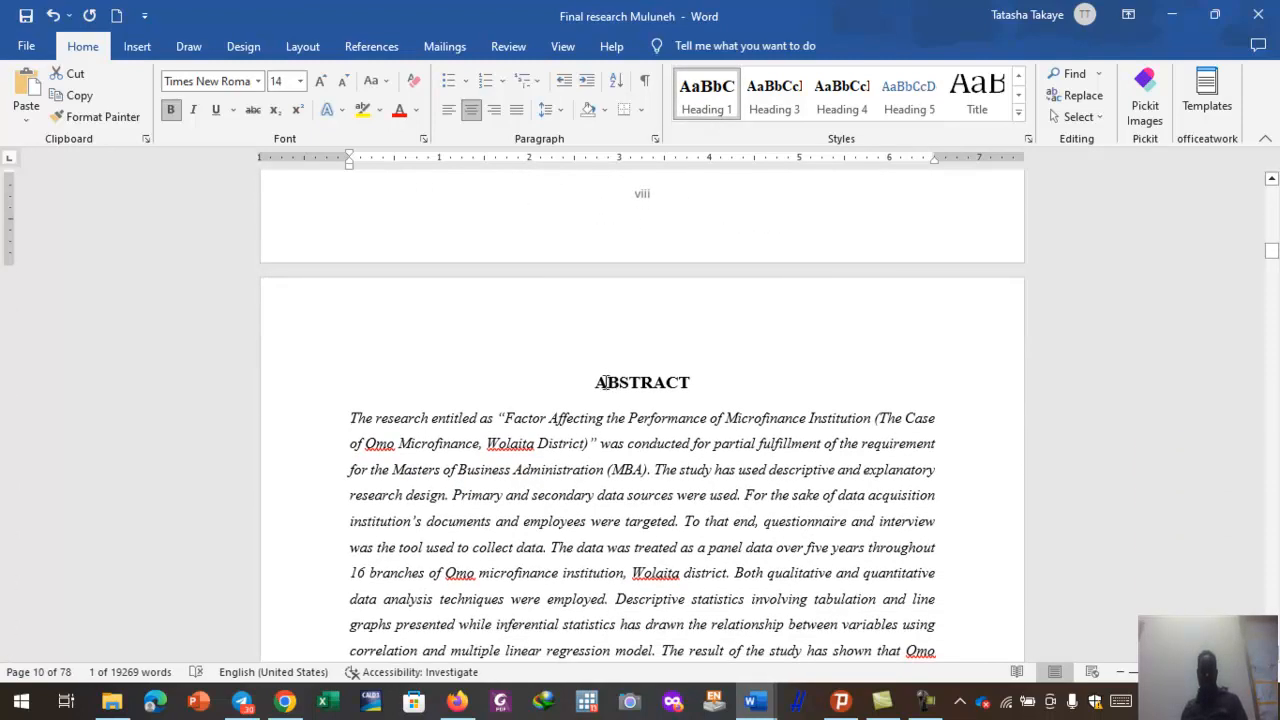
left_click_drag(597, 385, 702, 385)
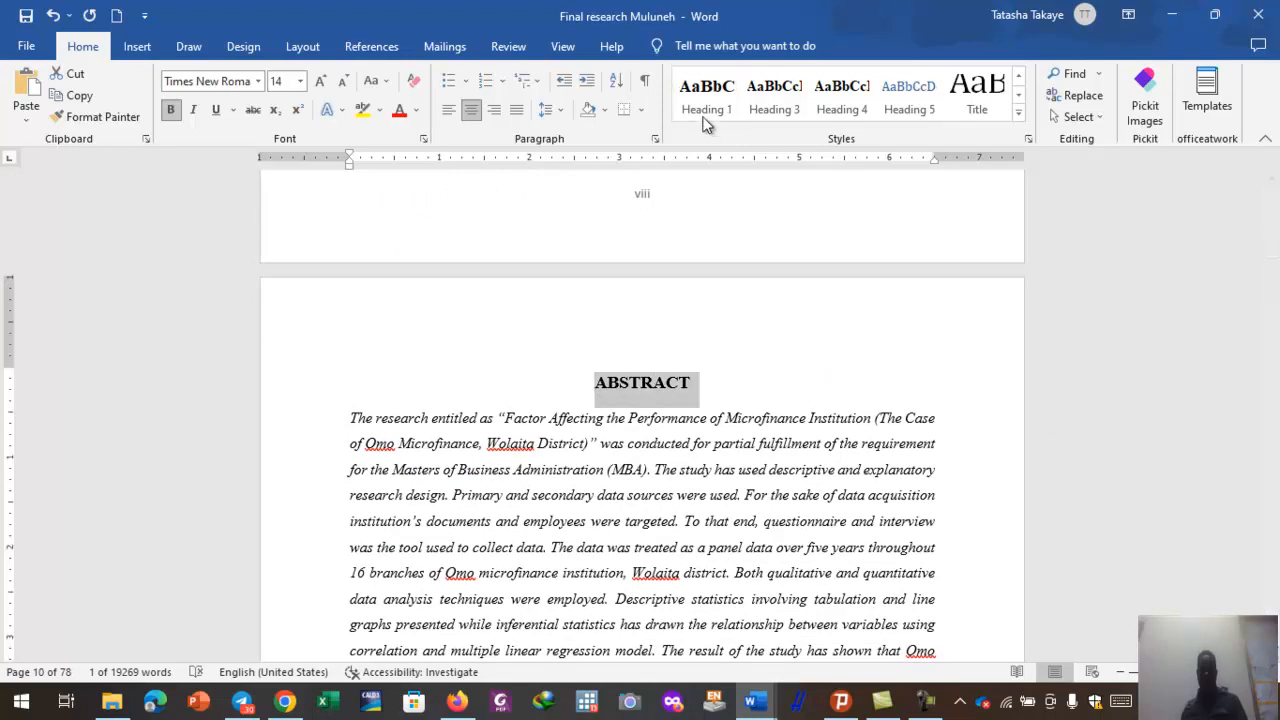
left_click(707, 95)
- Apply the Heading 1 style to both lines of the first chapter title, CHAPTER ONE and INTRODUCTION
scroll(729, 591, "down", 18)
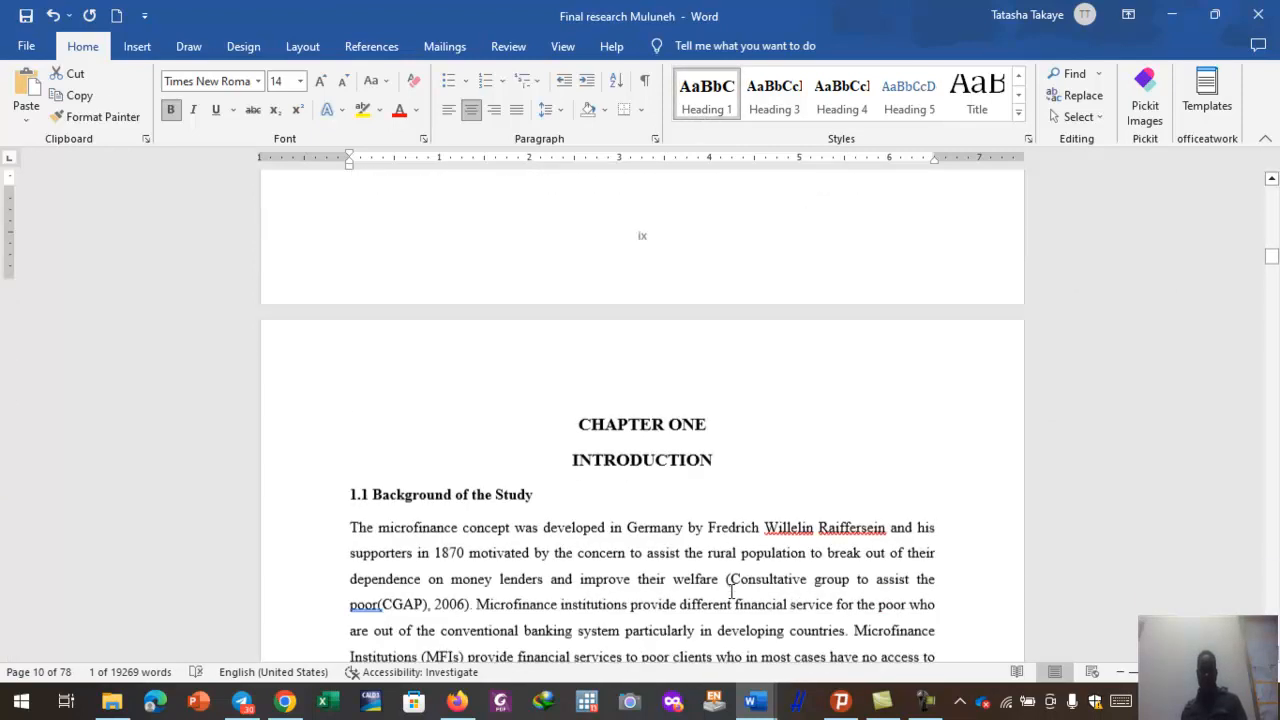
left_click(586, 398)
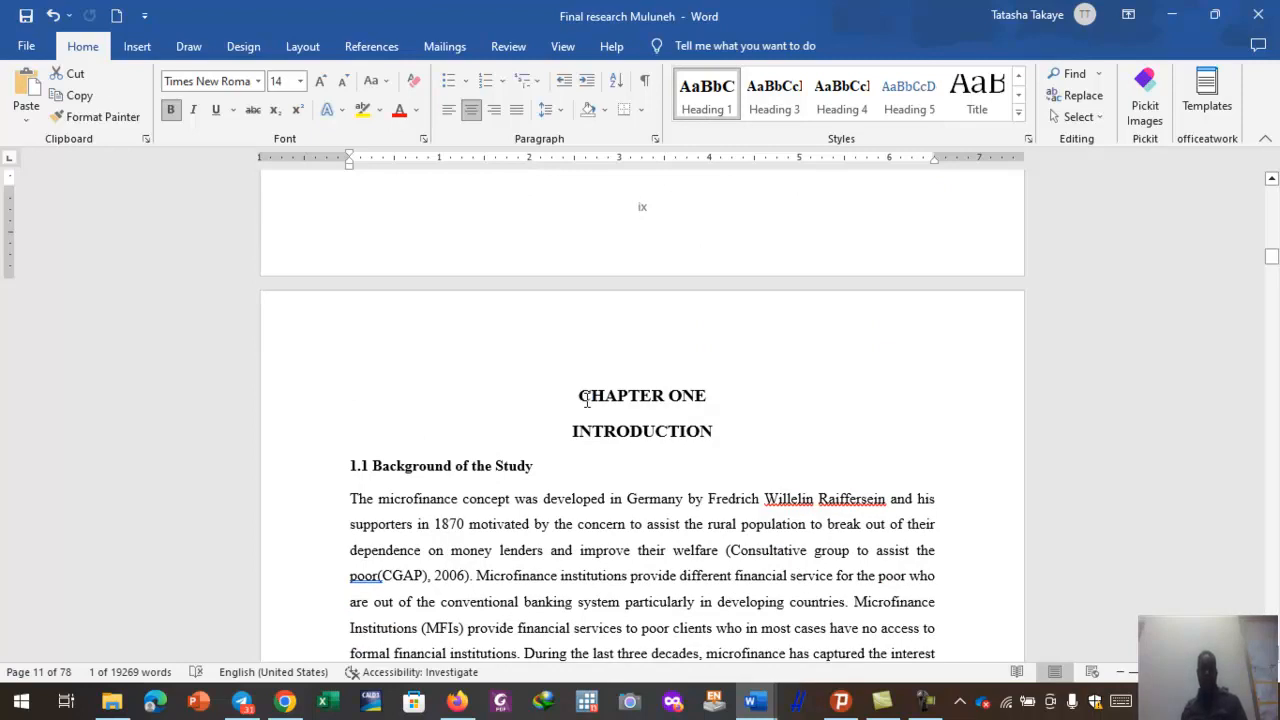
left_click_drag(586, 398, 727, 432)
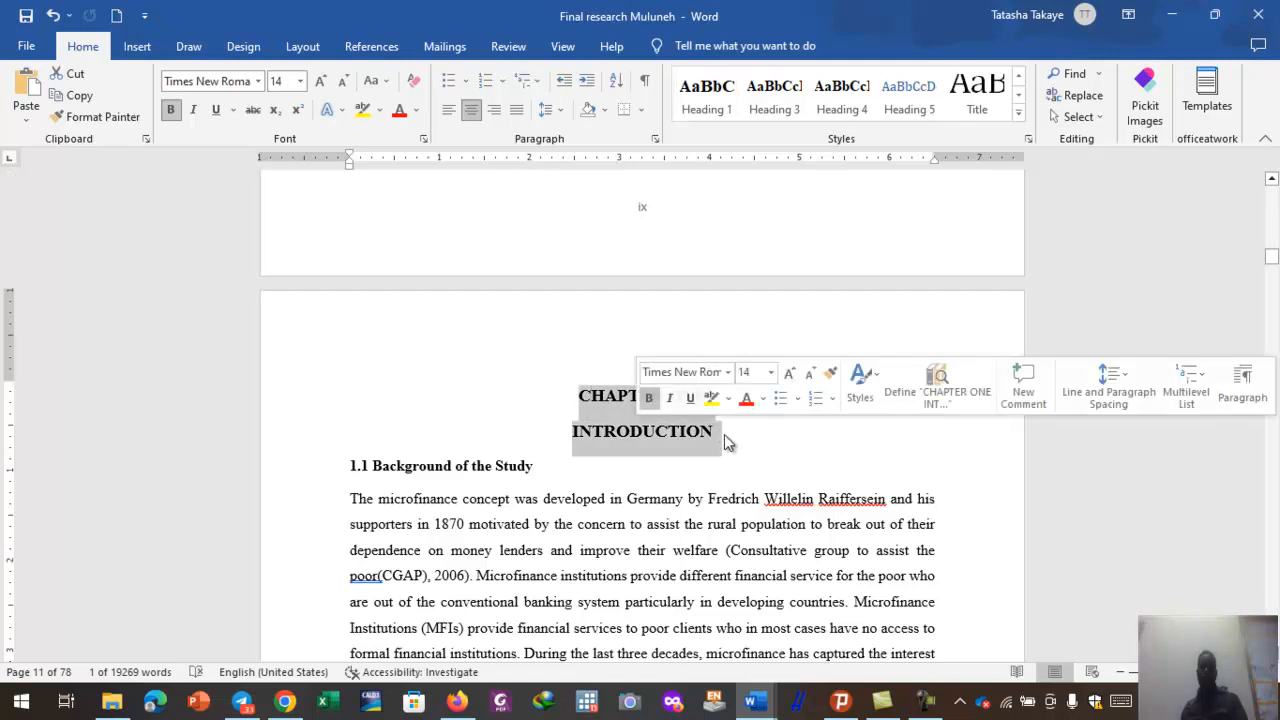
left_click(707, 97)
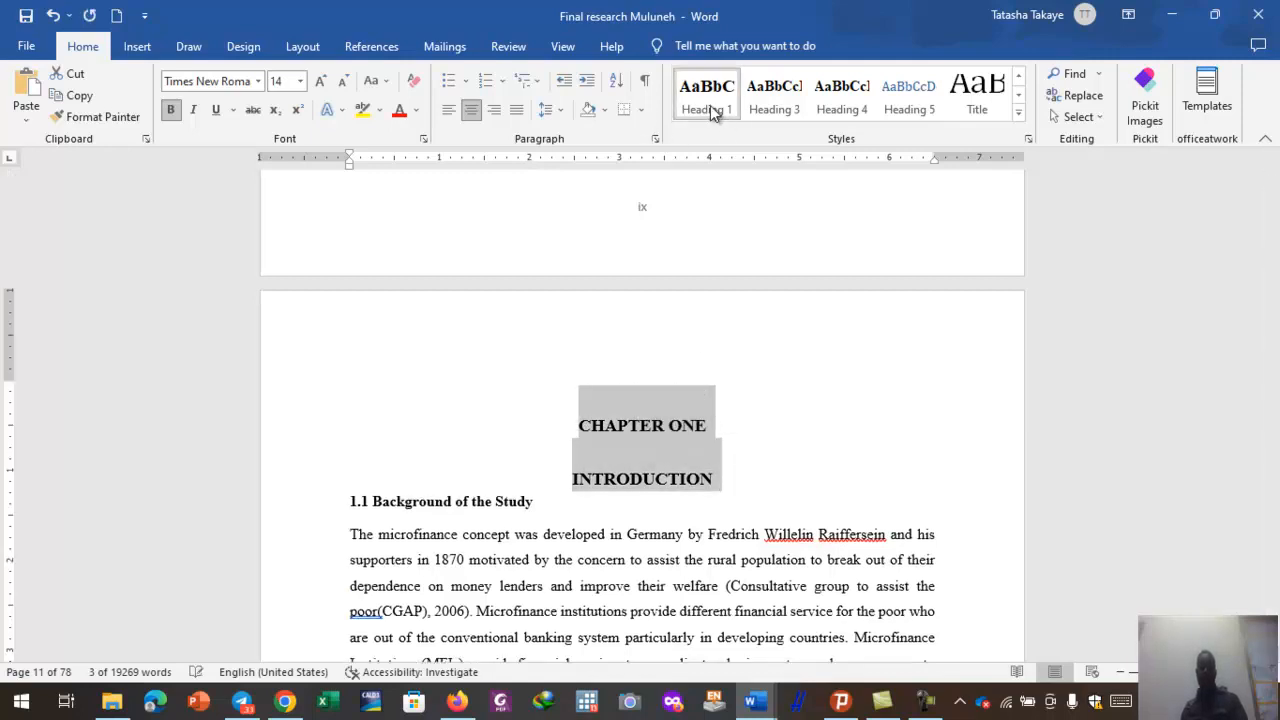
- Apply the Heading 2 style to the 1.1 Background of the Study heading
left_click(650, 514)
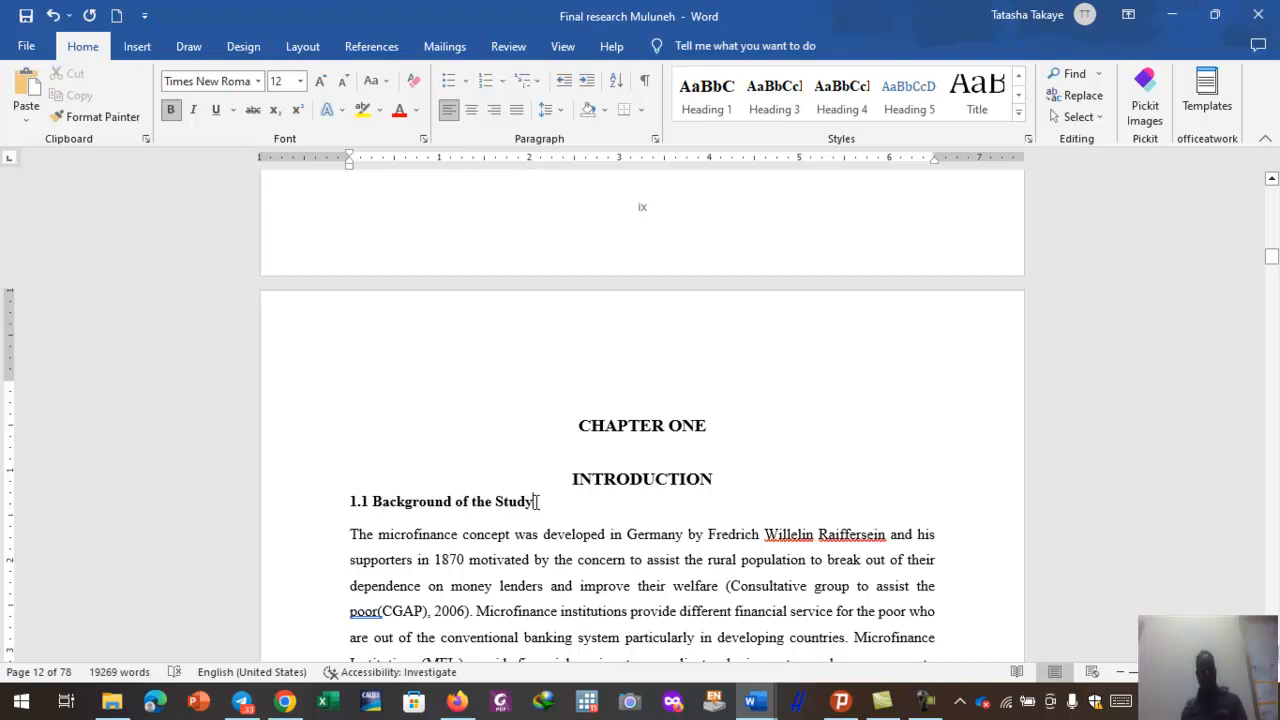
left_click_drag(537, 504, 348, 504)
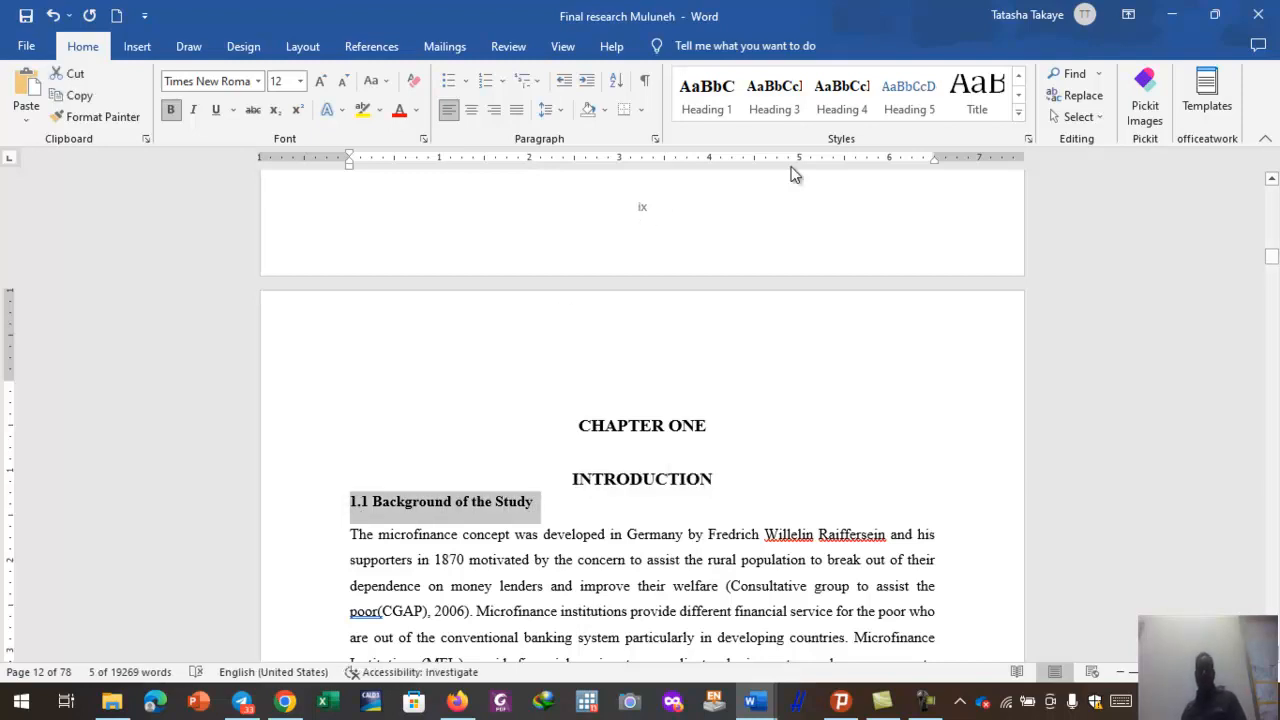
left_click(1019, 118)
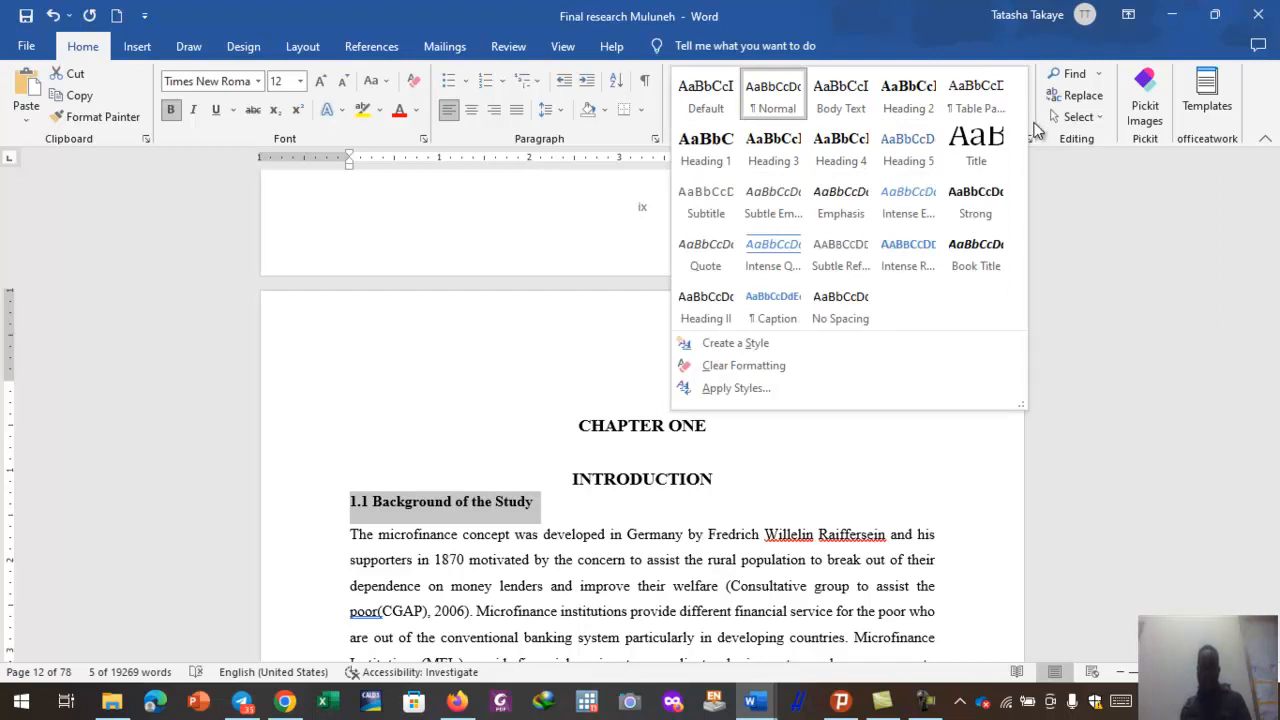
left_click(909, 95)
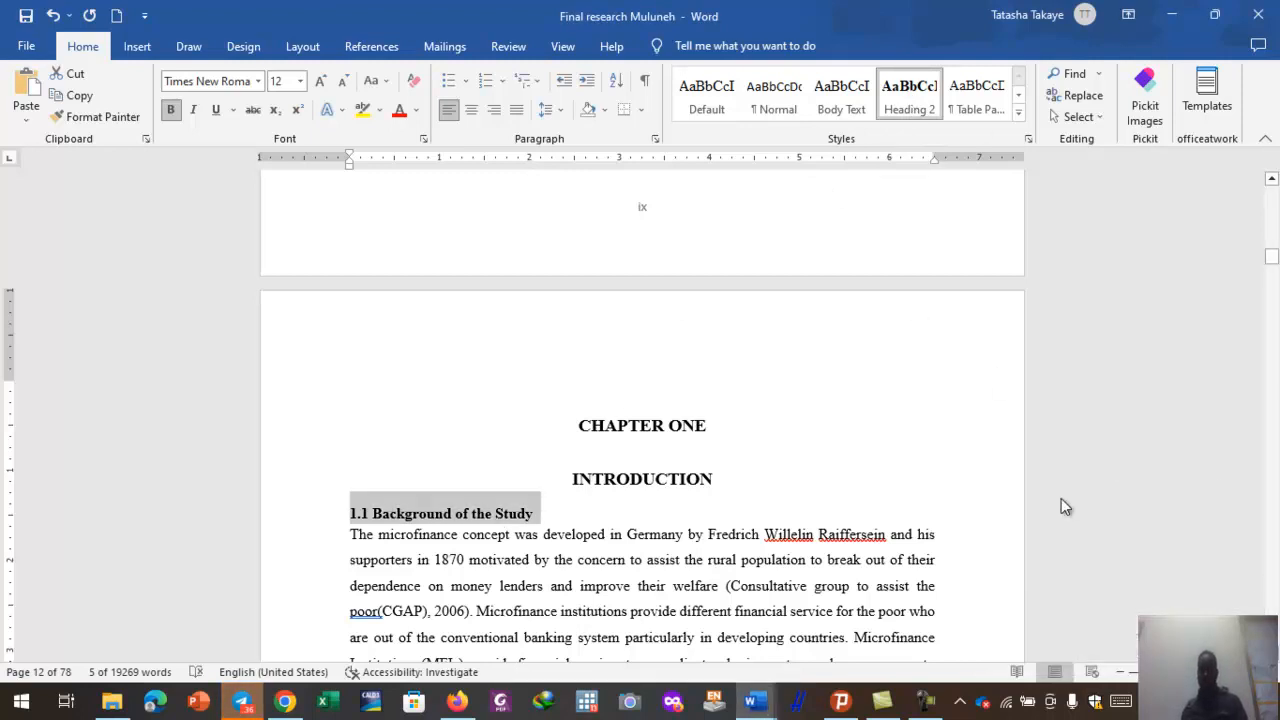
- Quit the Telegram application running in the background and return to the thesis document
left_click(960, 704)
right_click(970, 622)
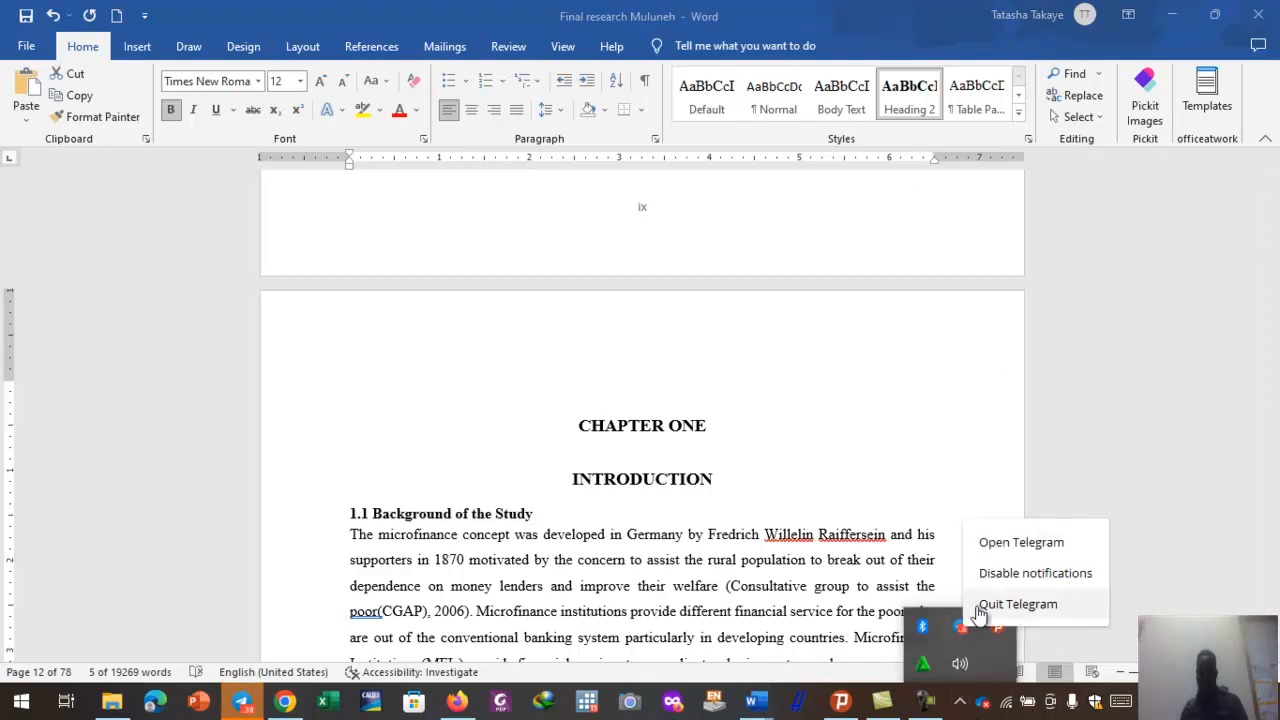
left_click(993, 604)
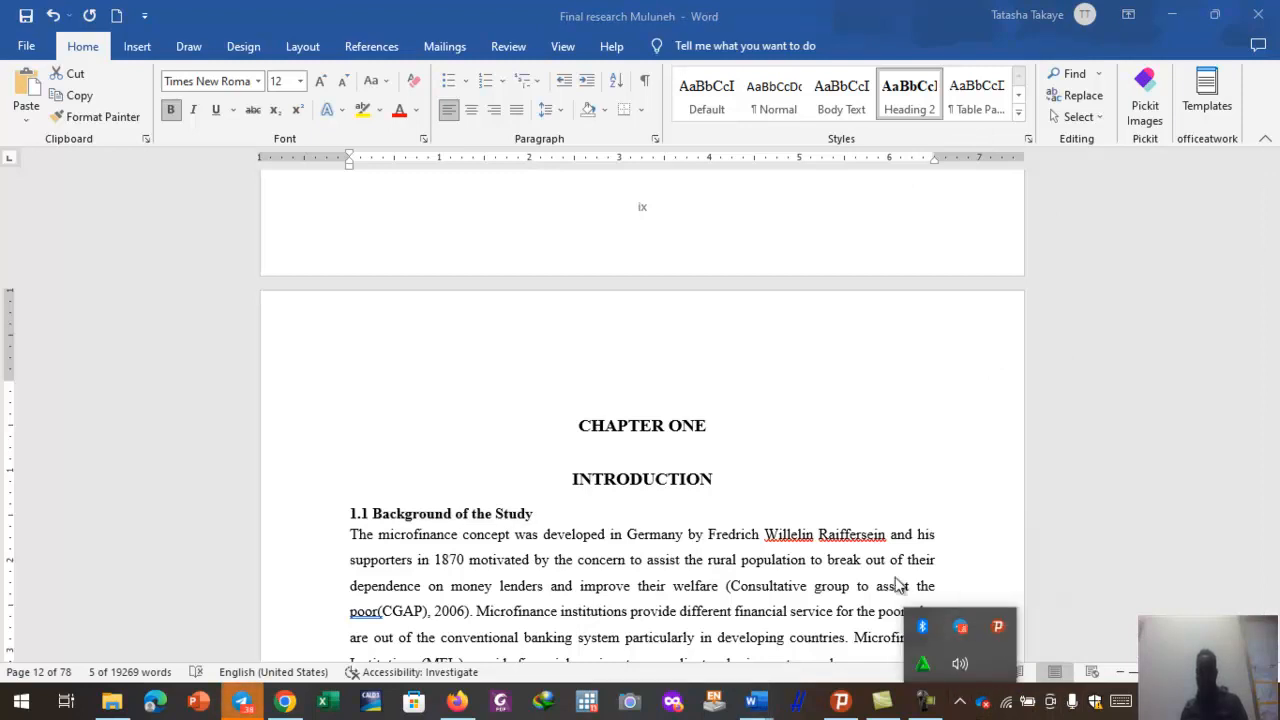
left_click(745, 538)
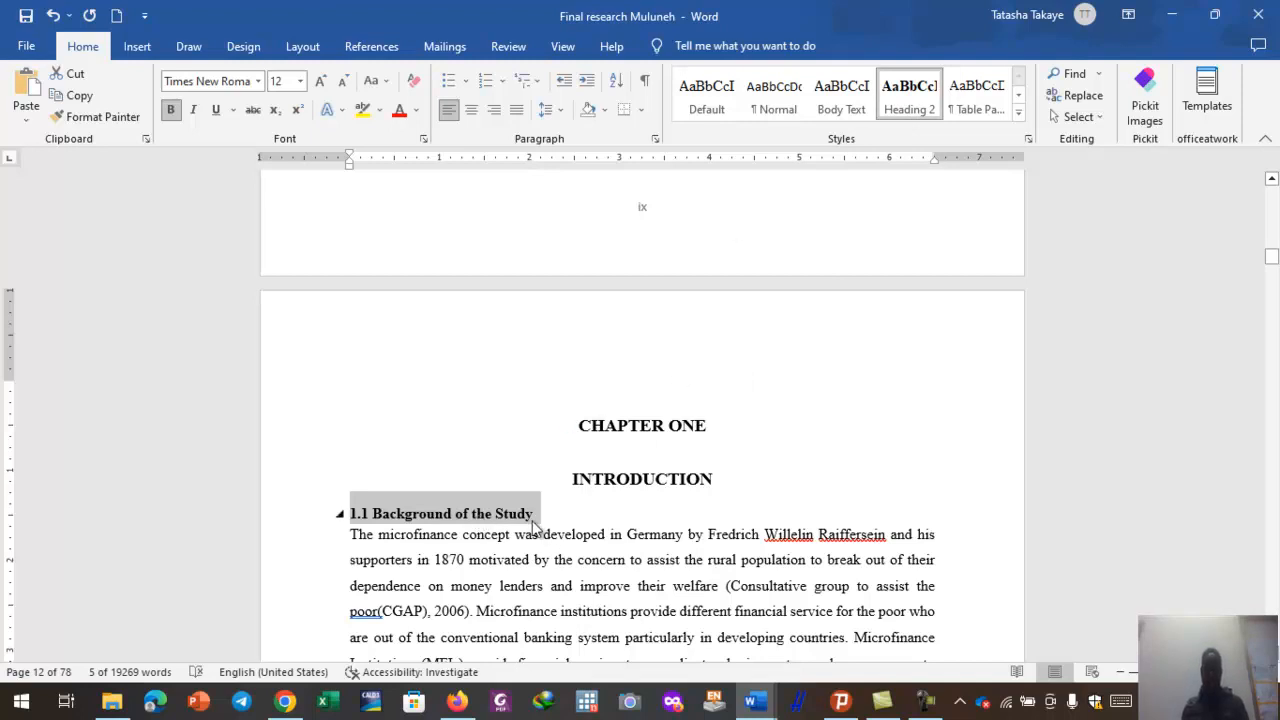
- Review the Heading 2 style's formatting settings, including its font colour choices, and accept them as they are
right_click(915, 90)
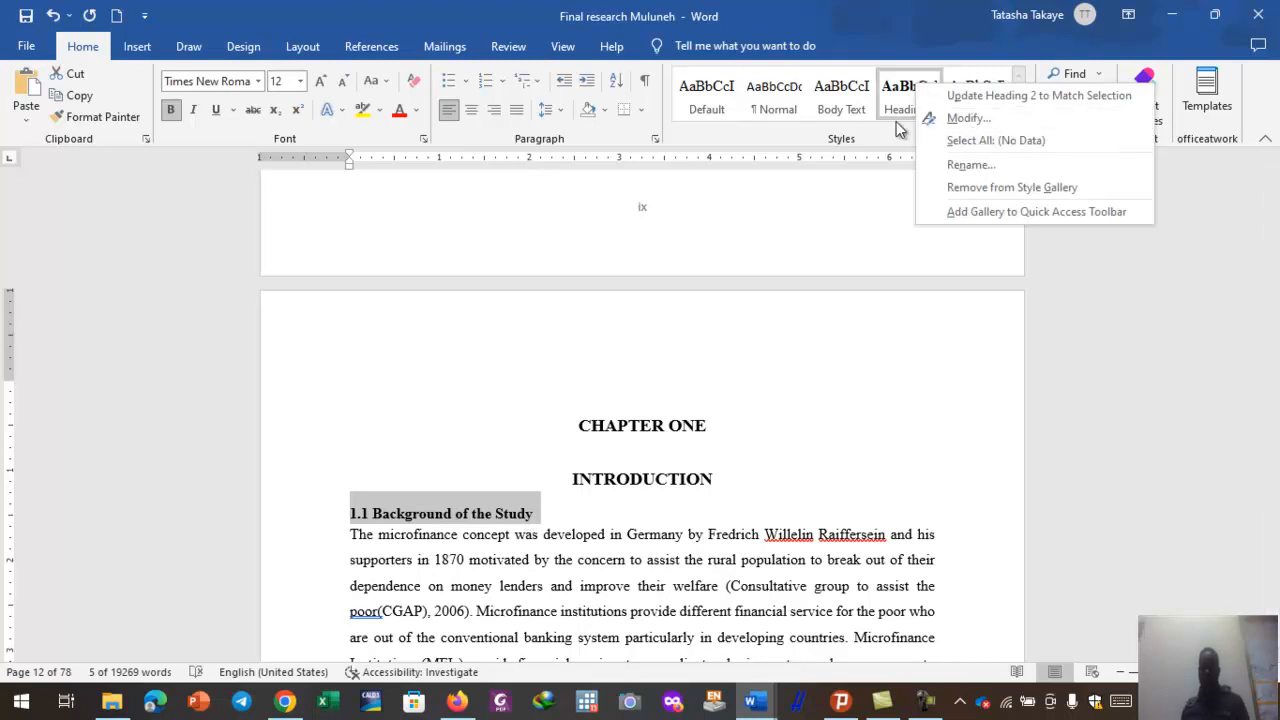
left_click(966, 118)
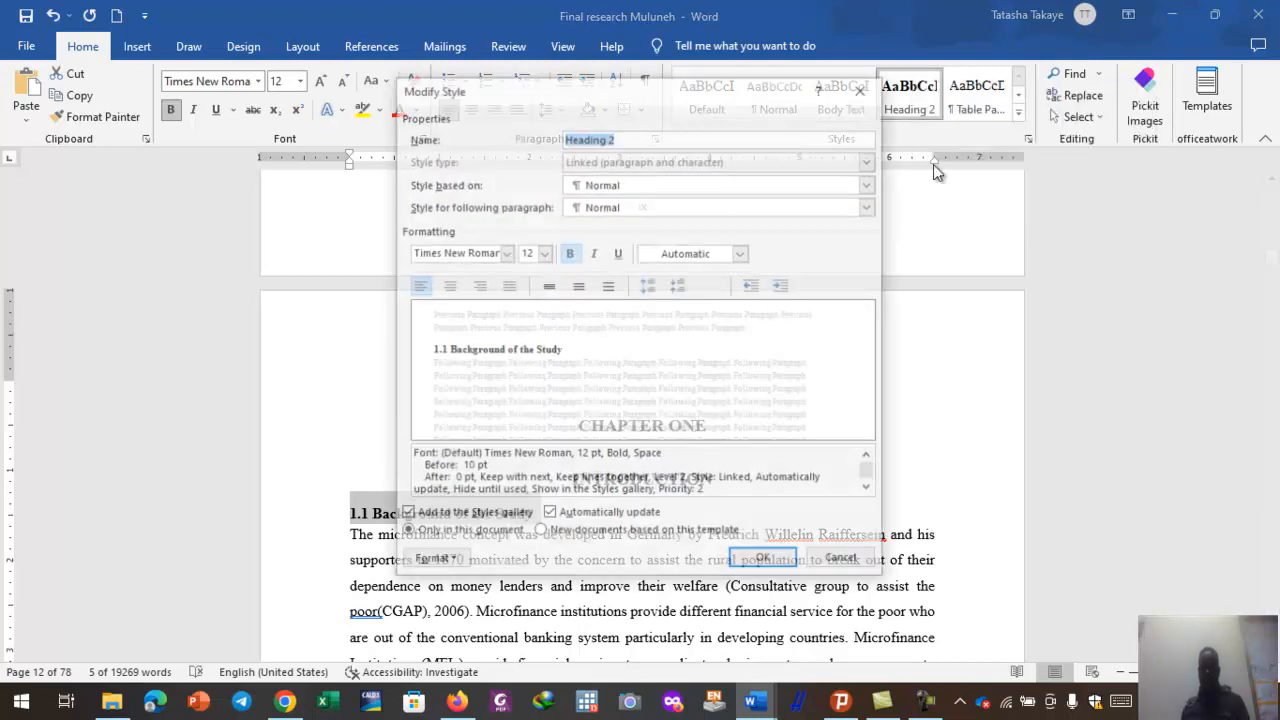
left_click(741, 253)
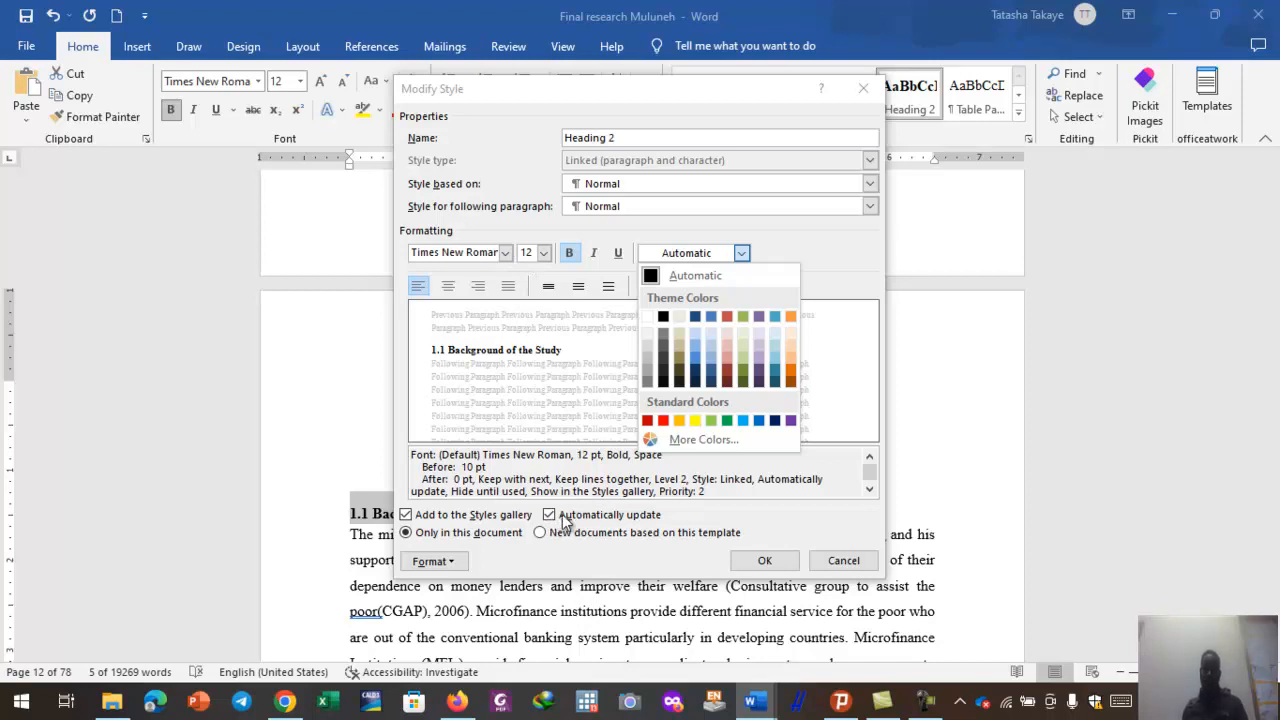
left_click(765, 568)
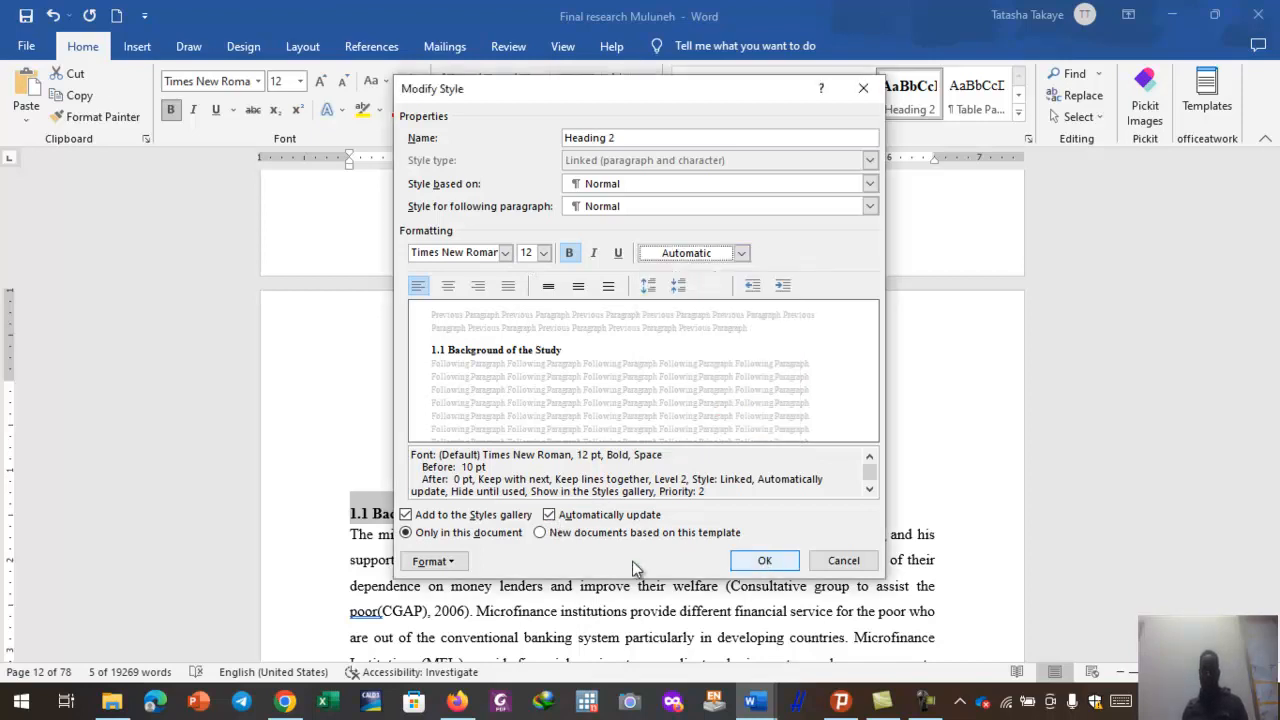
left_click(764, 560)
left_click(573, 522)
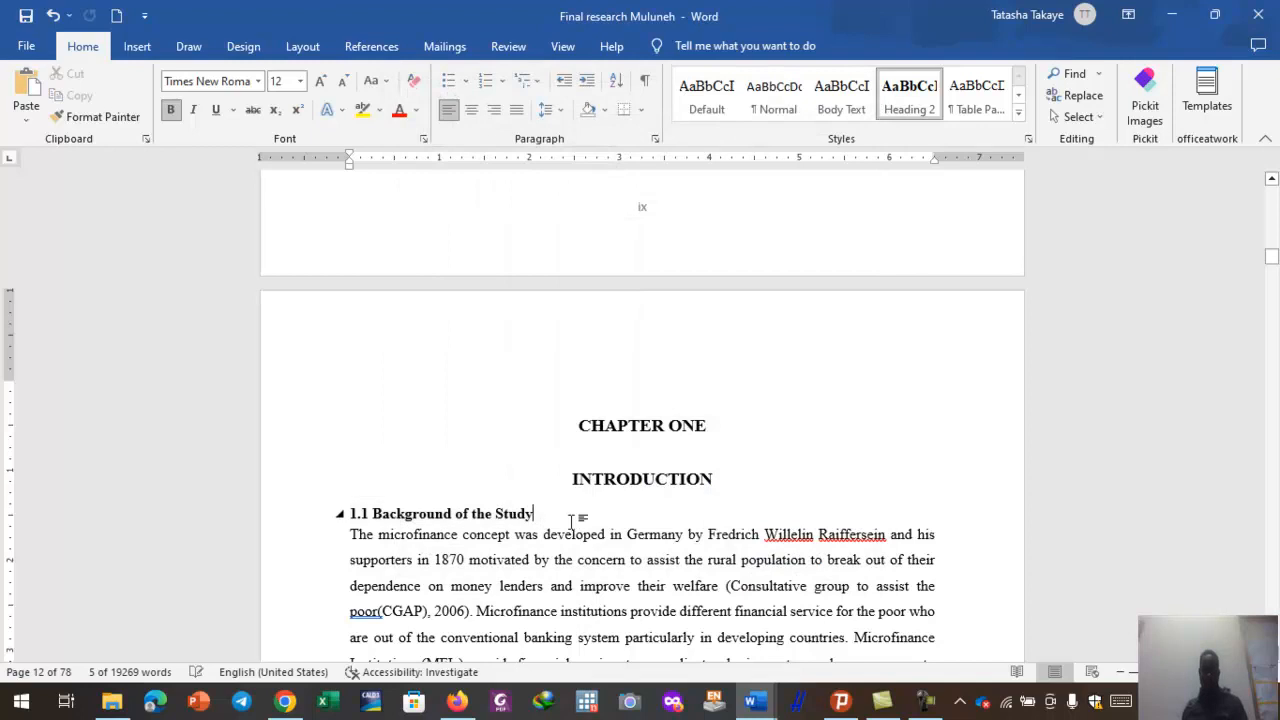
- Apply the Heading 2 style to the 1.2 Statement of the Problem heading
scroll(577, 560, "down", 10)
scroll(577, 564, "down", 15)
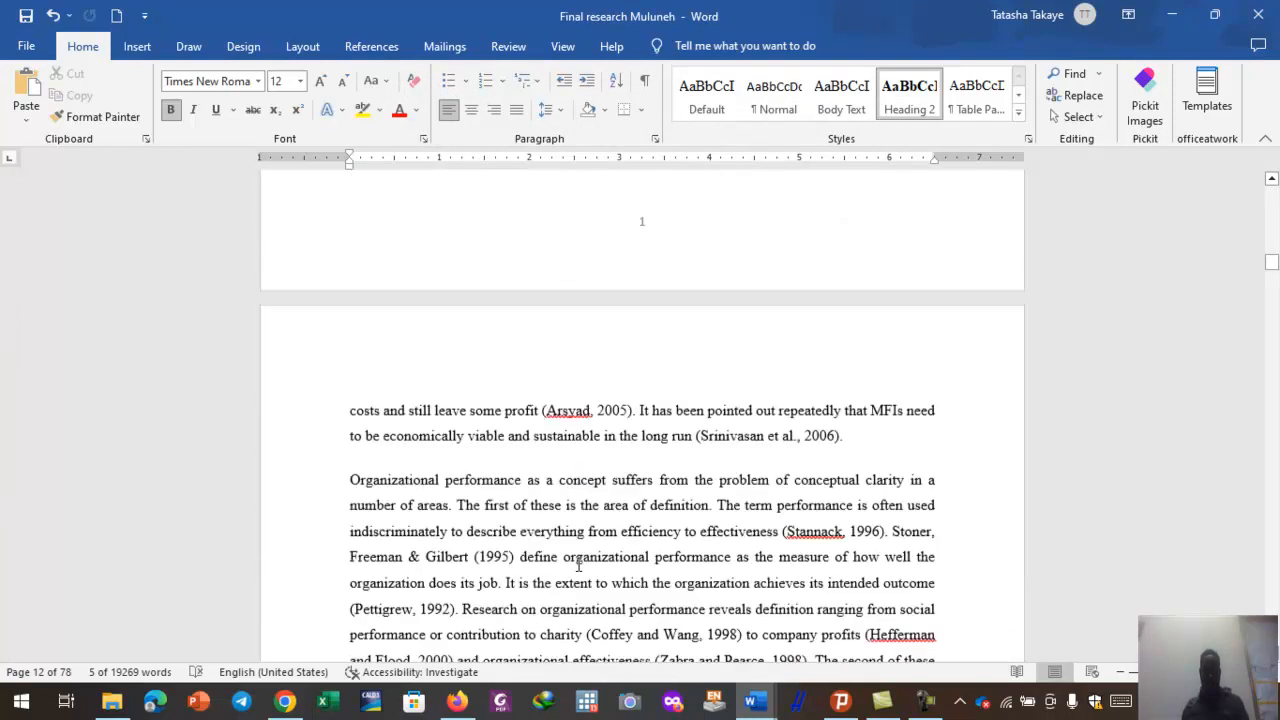
scroll(578, 565, "down", 4)
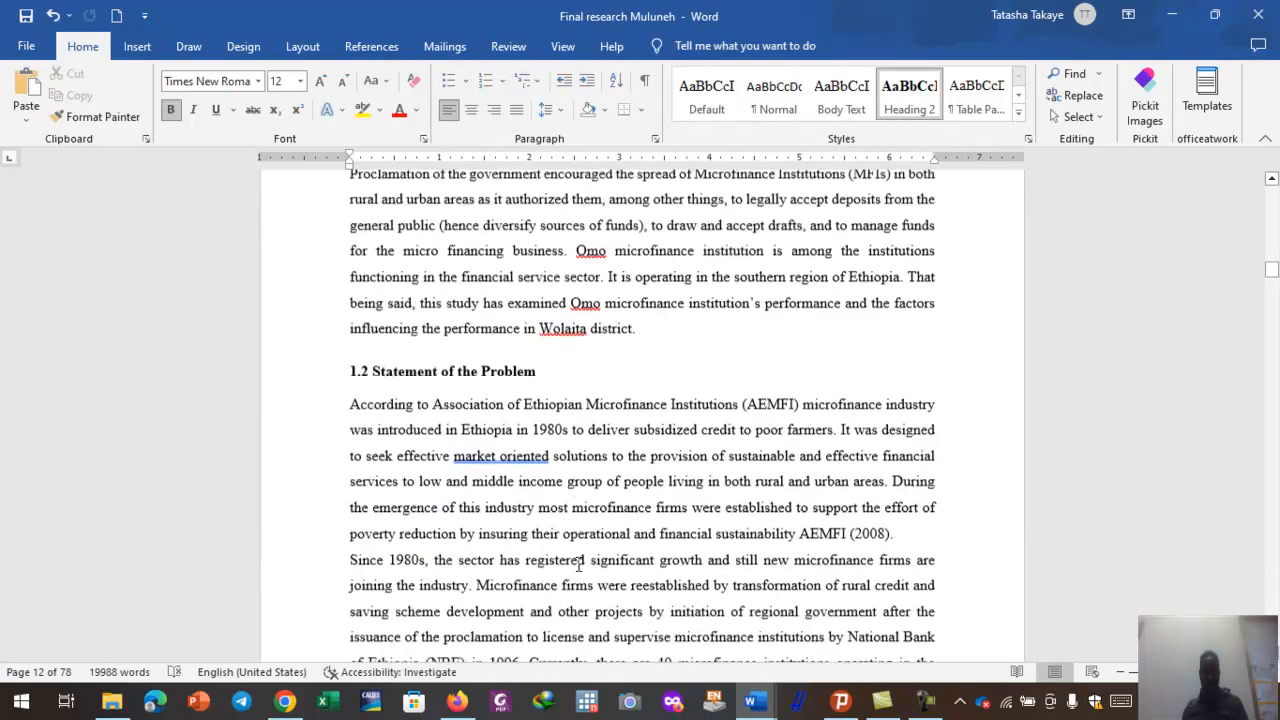
left_click_drag(351, 304, 549, 304)
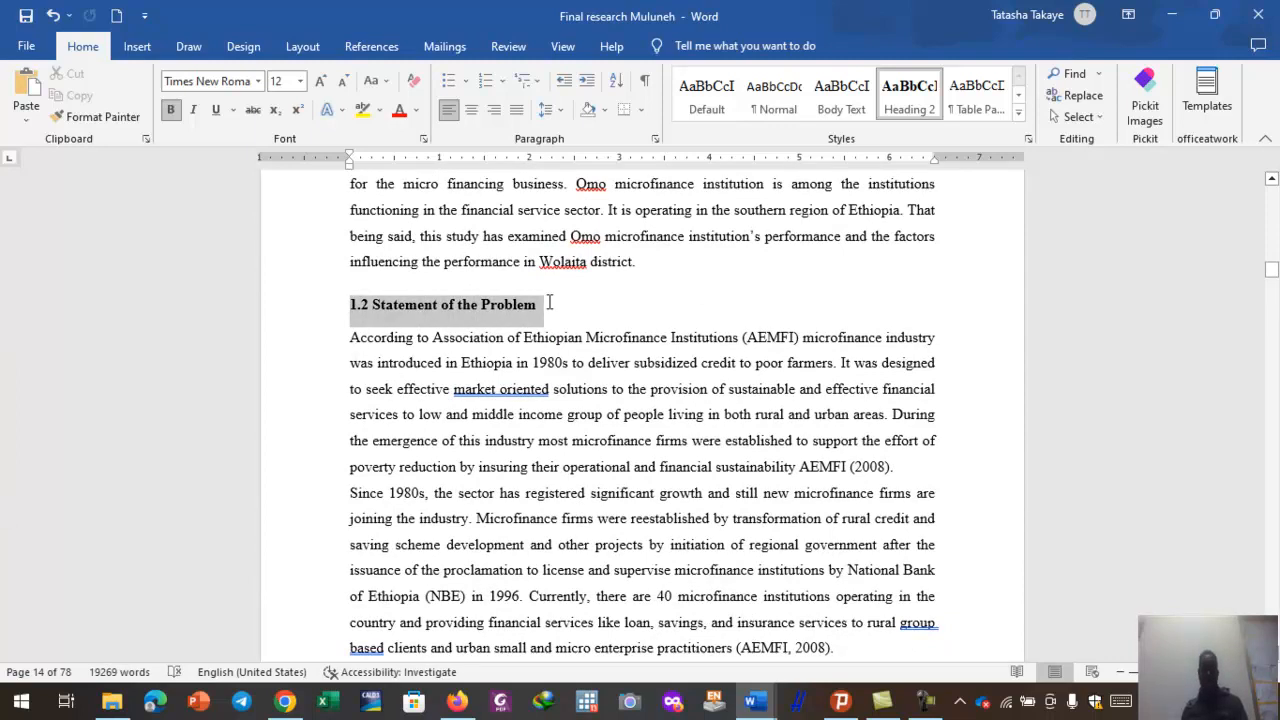
left_click(906, 108)
left_click(631, 431)
- Apply the Heading 2 style to the 1.3 Research Objectives heading
scroll(628, 490, "down", 6)
scroll(630, 497, "down", 8)
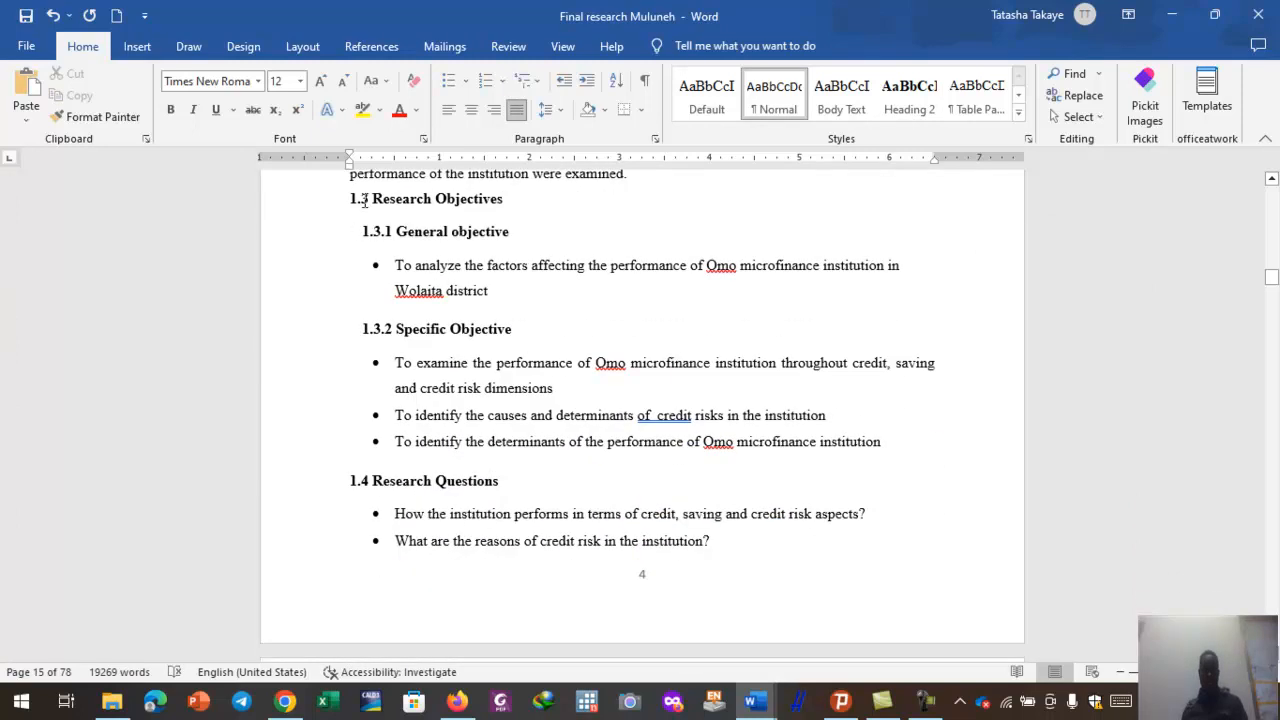
left_click_drag(348, 198, 523, 202)
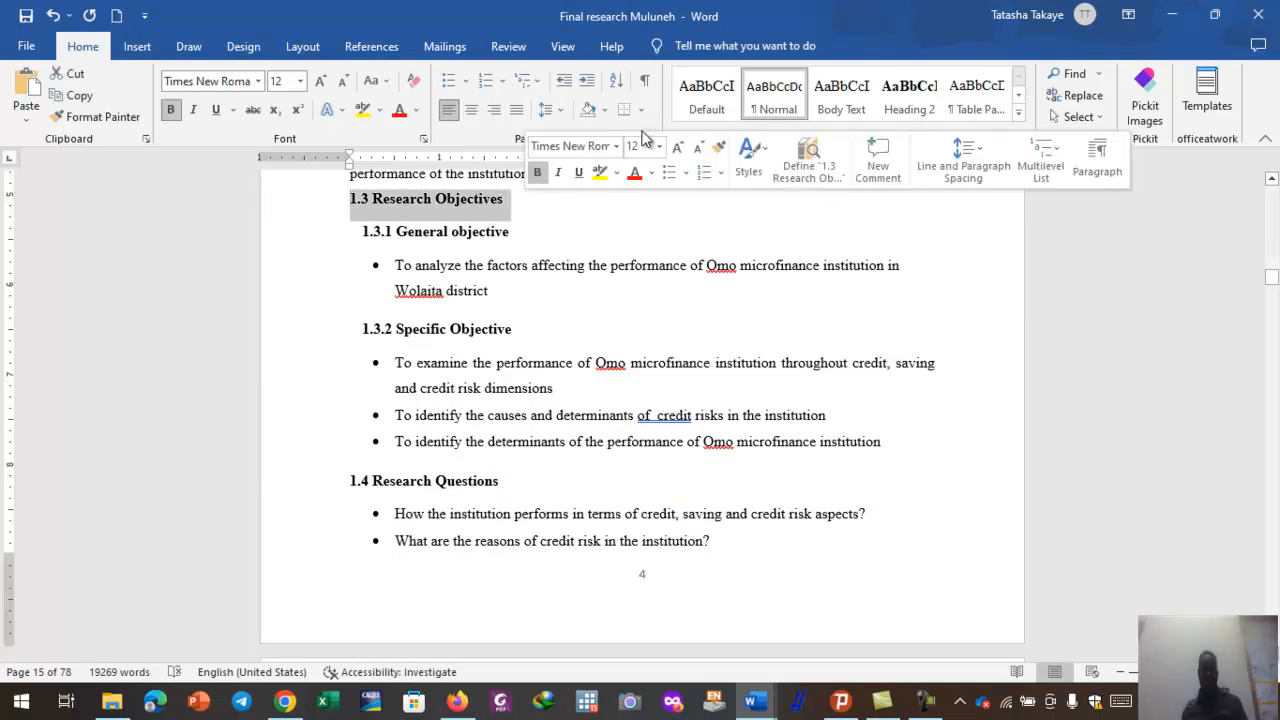
left_click(910, 112)
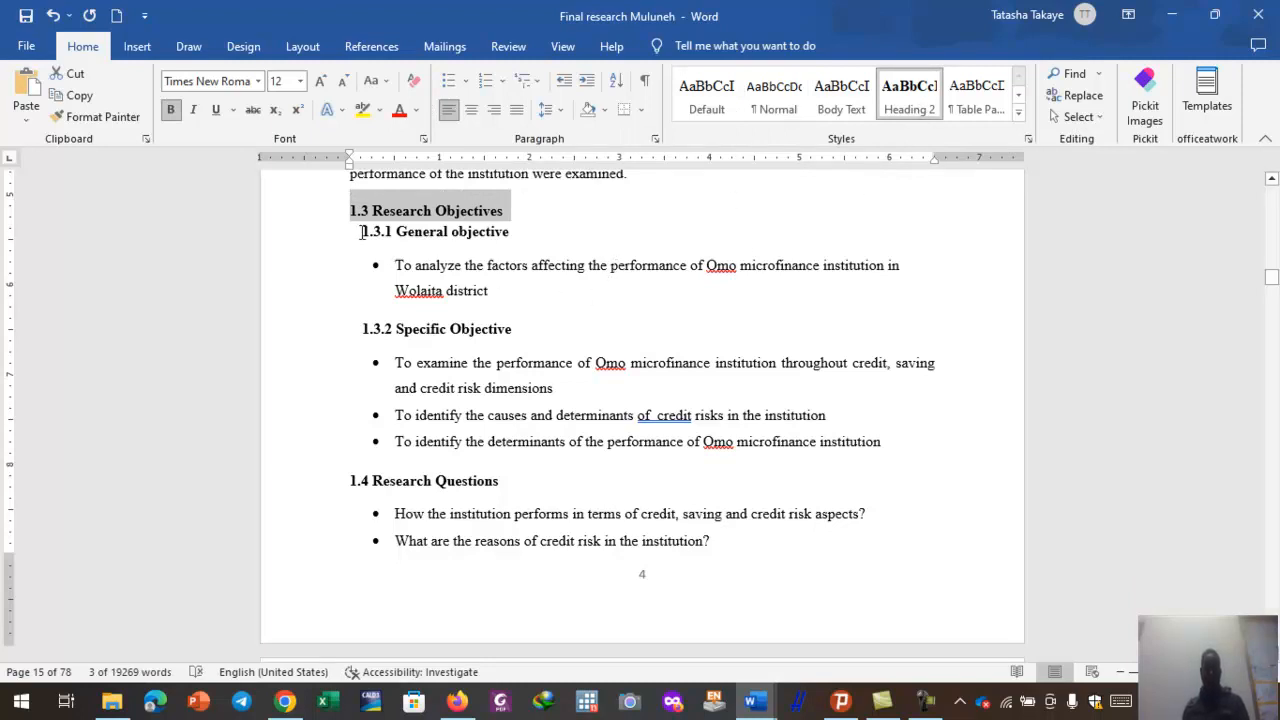
- Apply the Heading 3 style to the 1.3.1 General objective subheading
left_click_drag(361, 232, 524, 232)
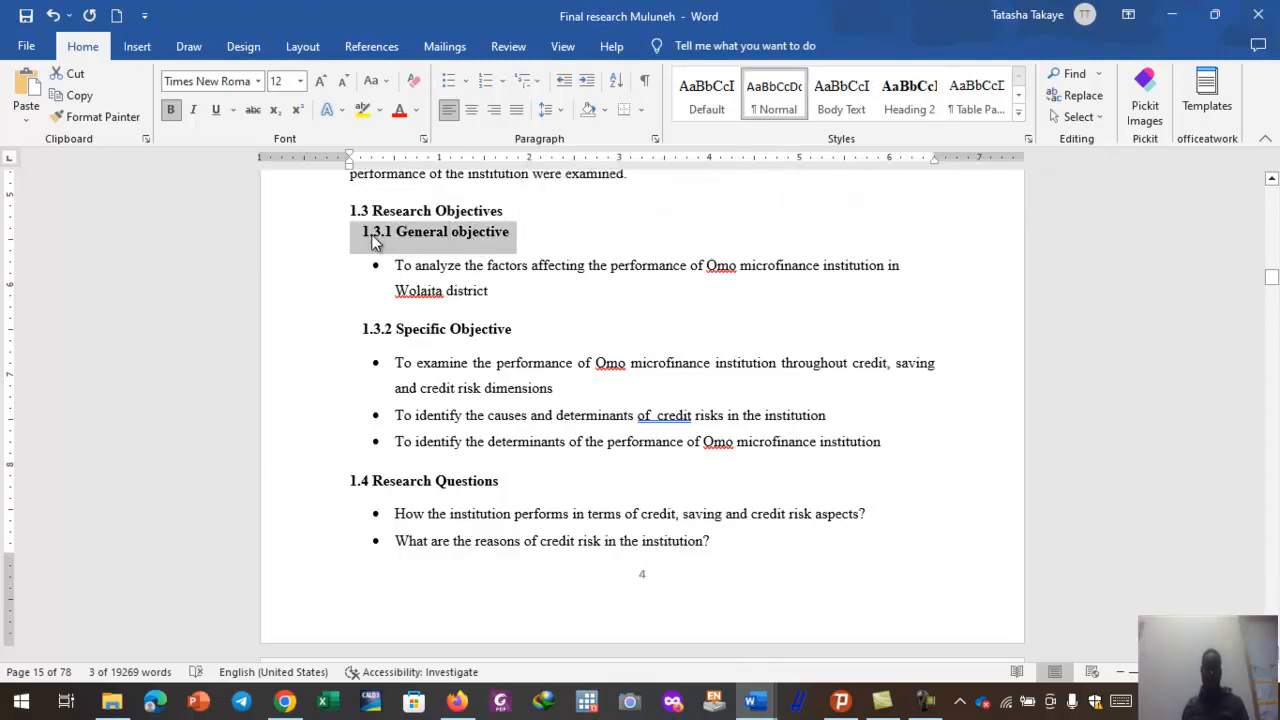
left_click(1018, 113)
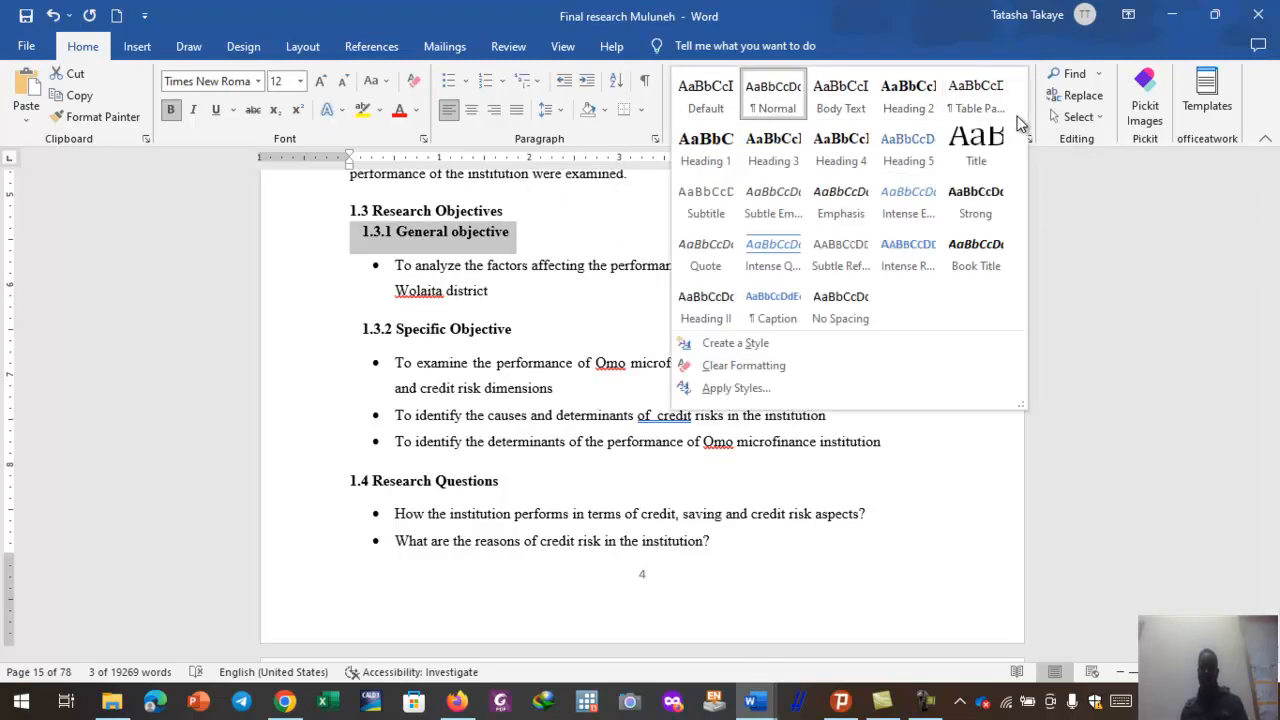
left_click(782, 162)
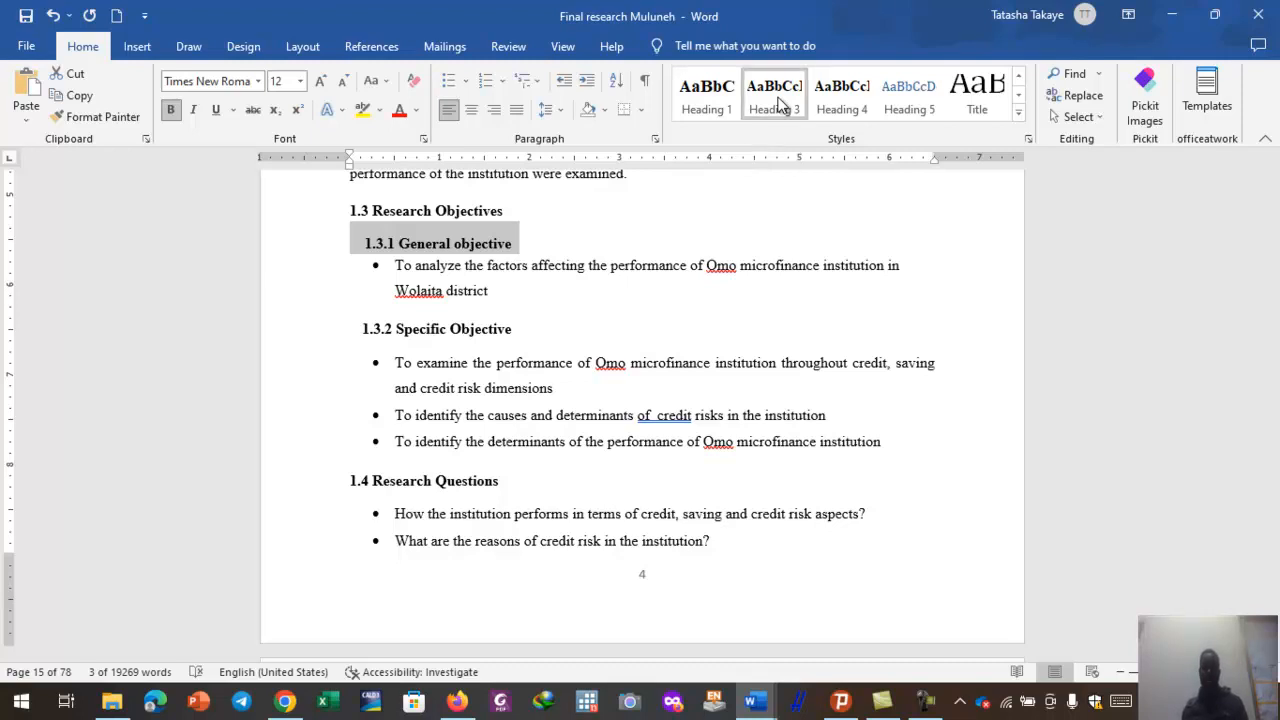
- Review the Heading 3 style's formatting settings and font colour choices without changing anything
right_click(779, 104)
left_click(824, 130)
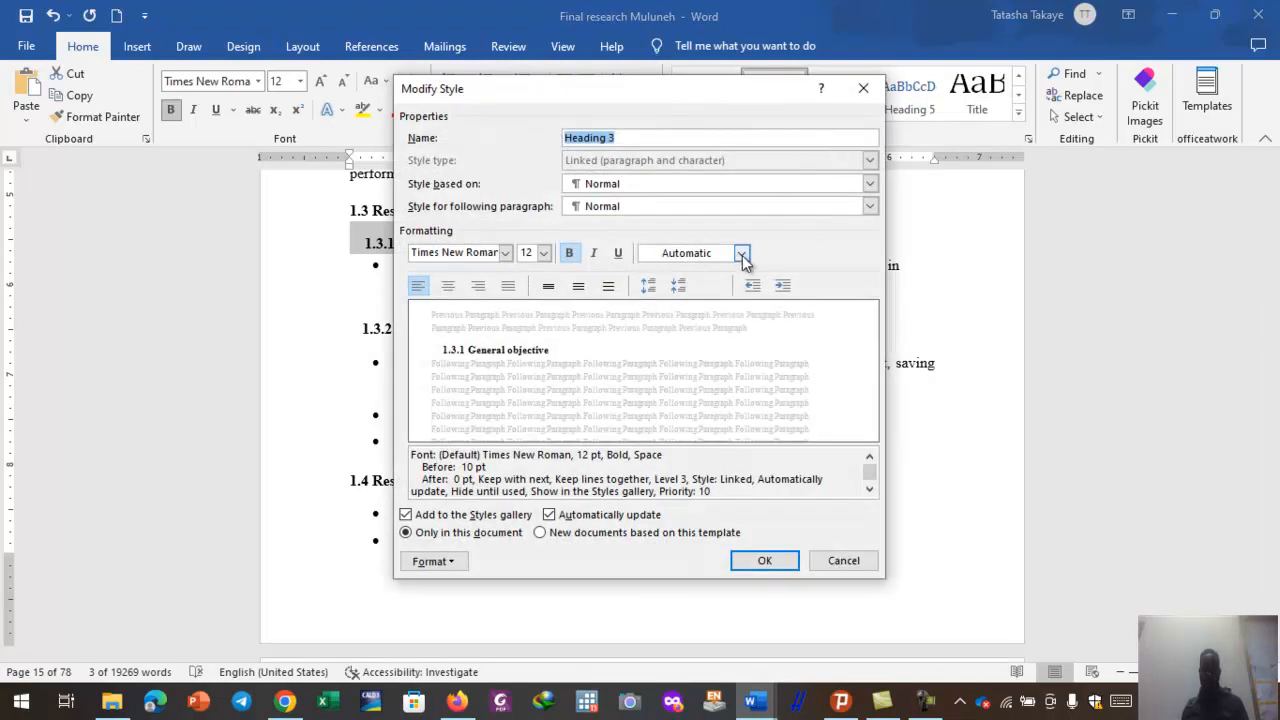
left_click(741, 253)
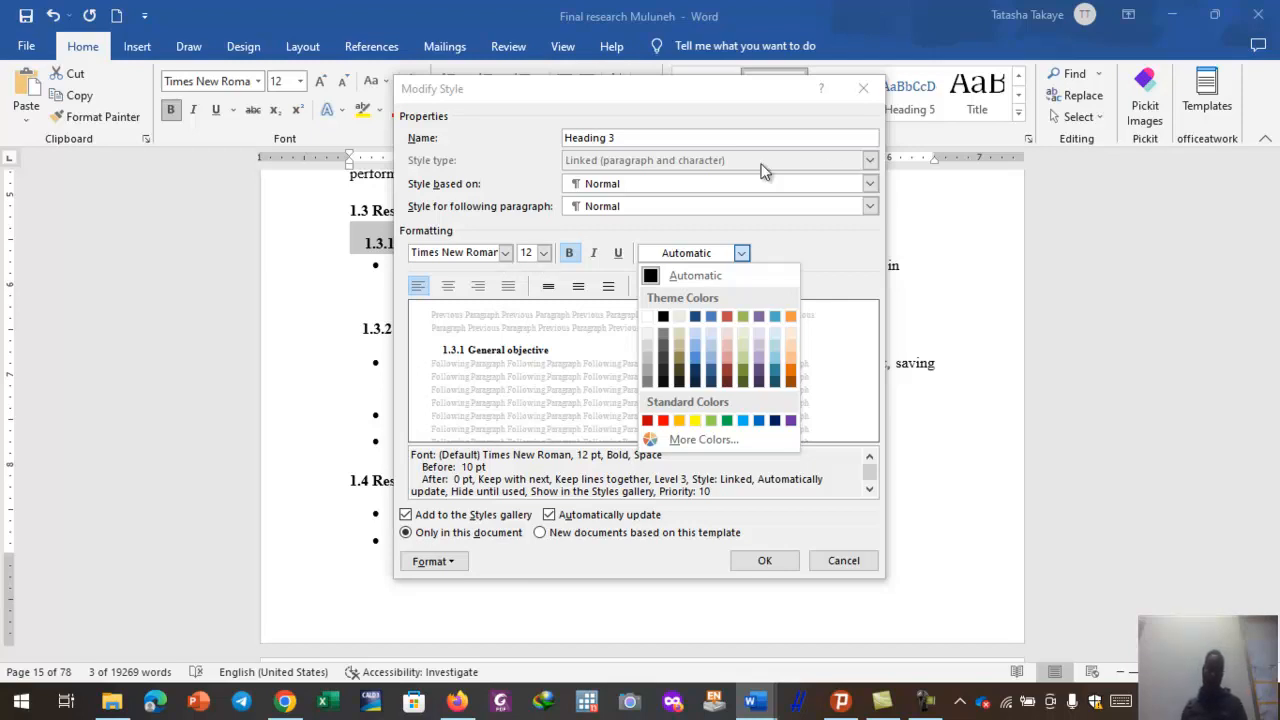
left_click(863, 89)
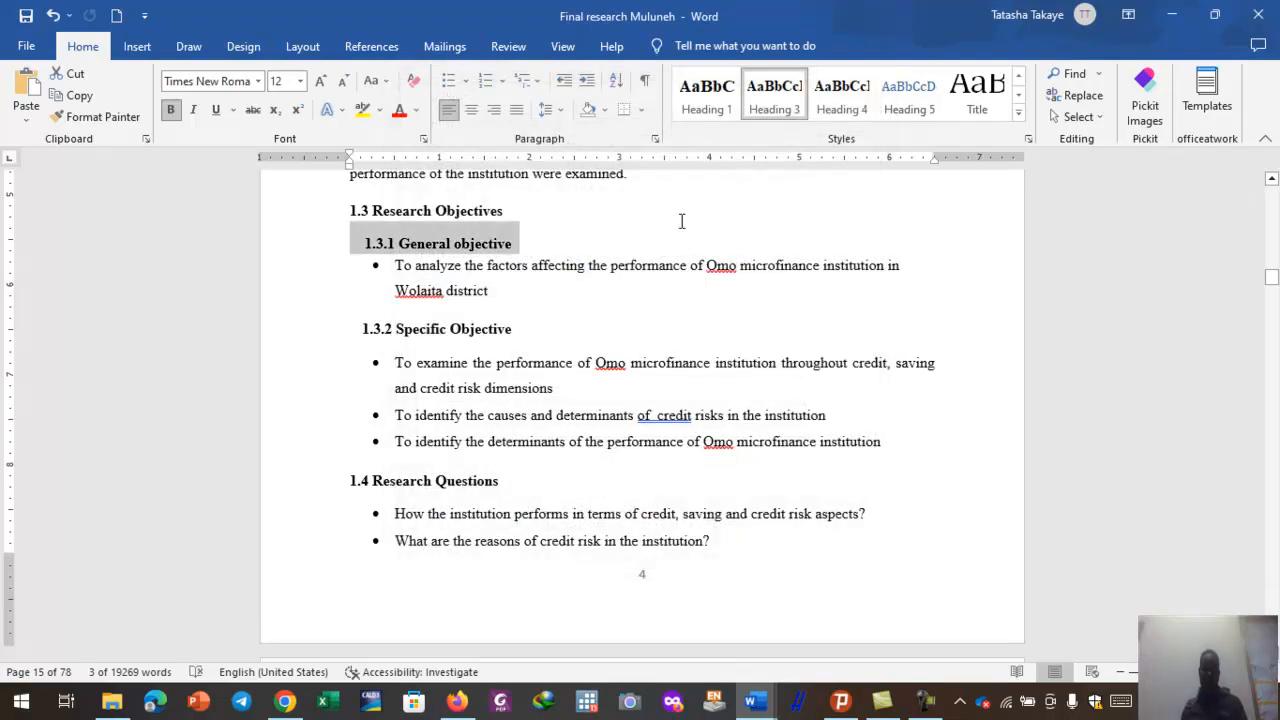
left_click(526, 247)
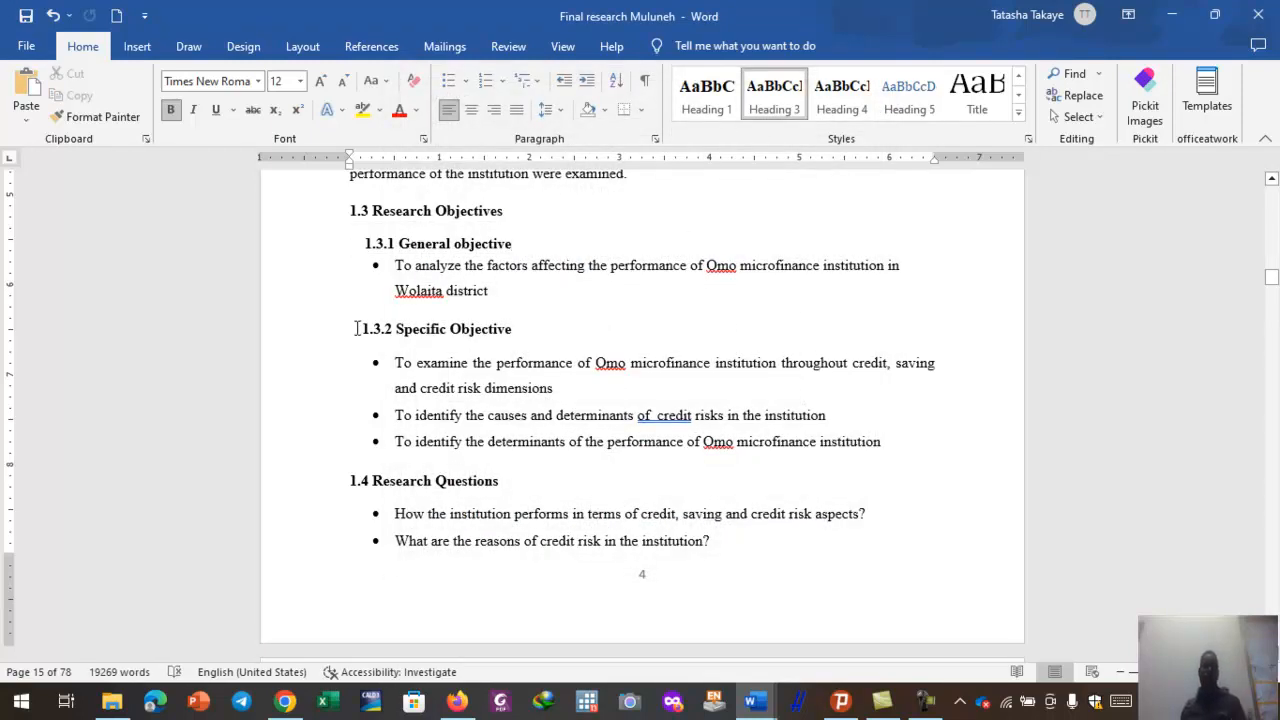
- Apply the Heading 3 style to the 1.3.2 Specific Objective subheading
left_click_drag(356, 329, 520, 331)
left_click(777, 106)
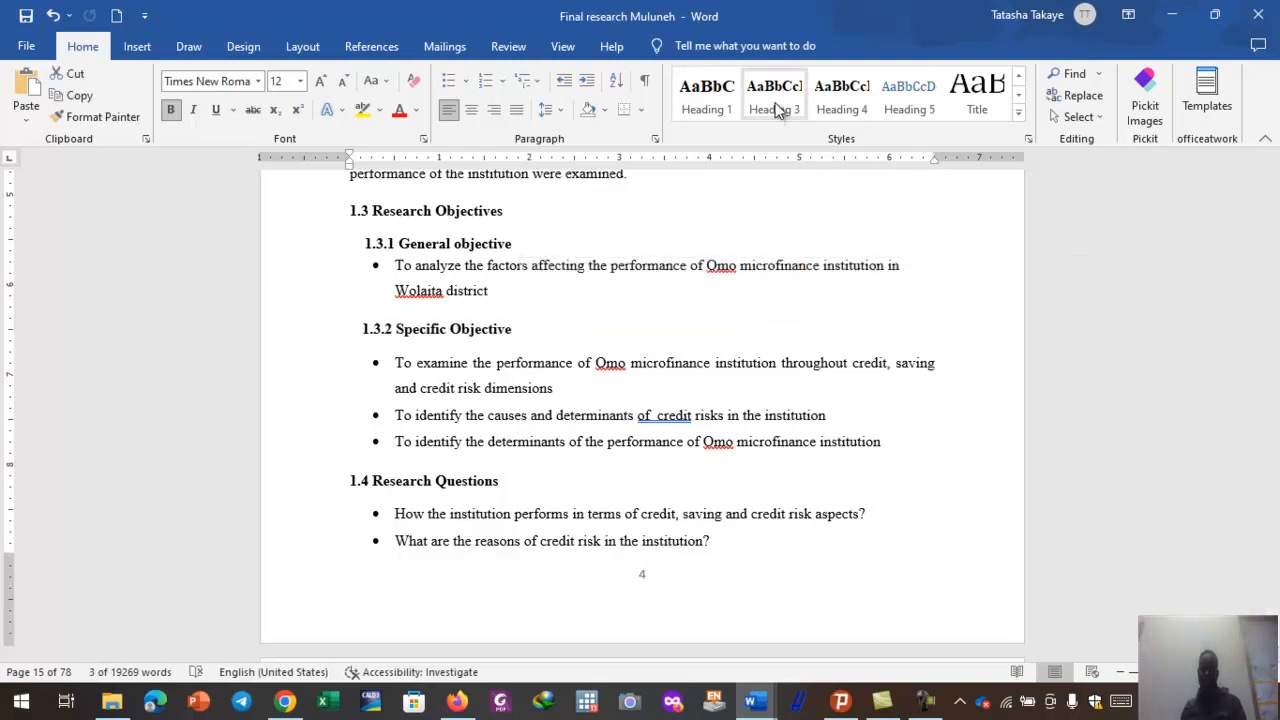
left_click(498, 387)
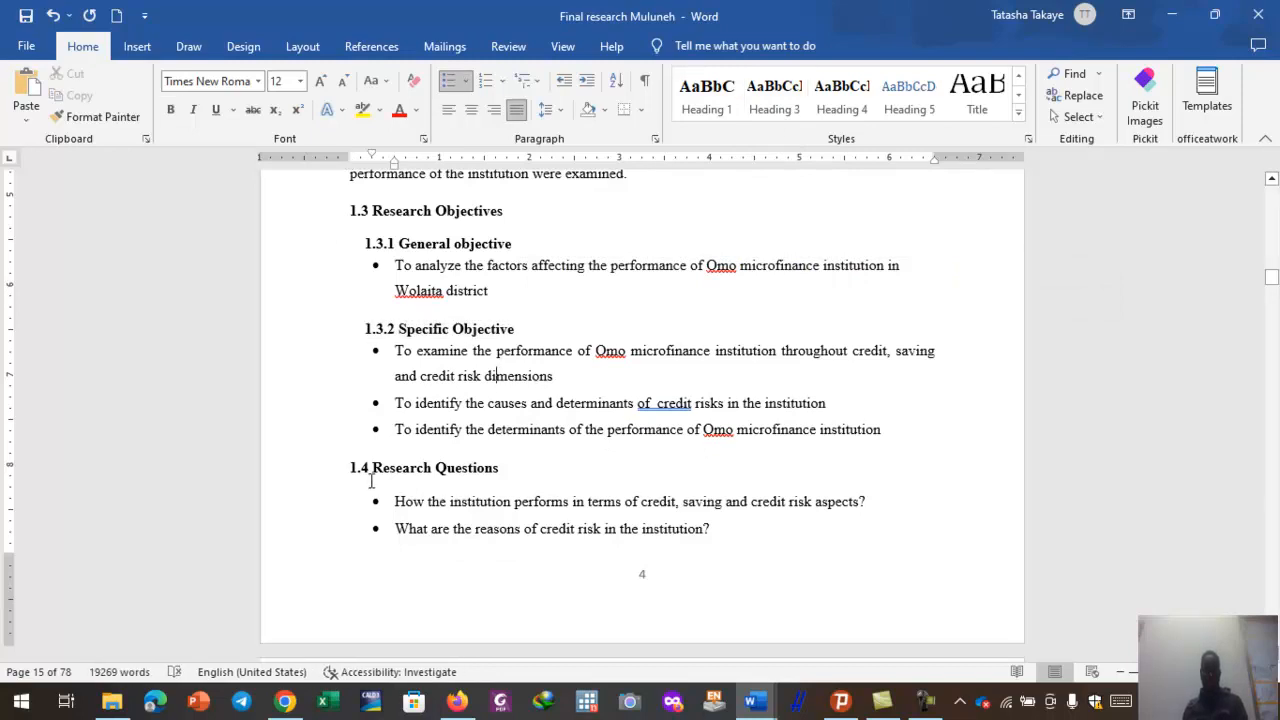
- Try the Heading 1 style on the 1.4 Research Questions heading and check that style's alignment settings
left_click_drag(352, 467, 508, 467)
left_click(706, 95)
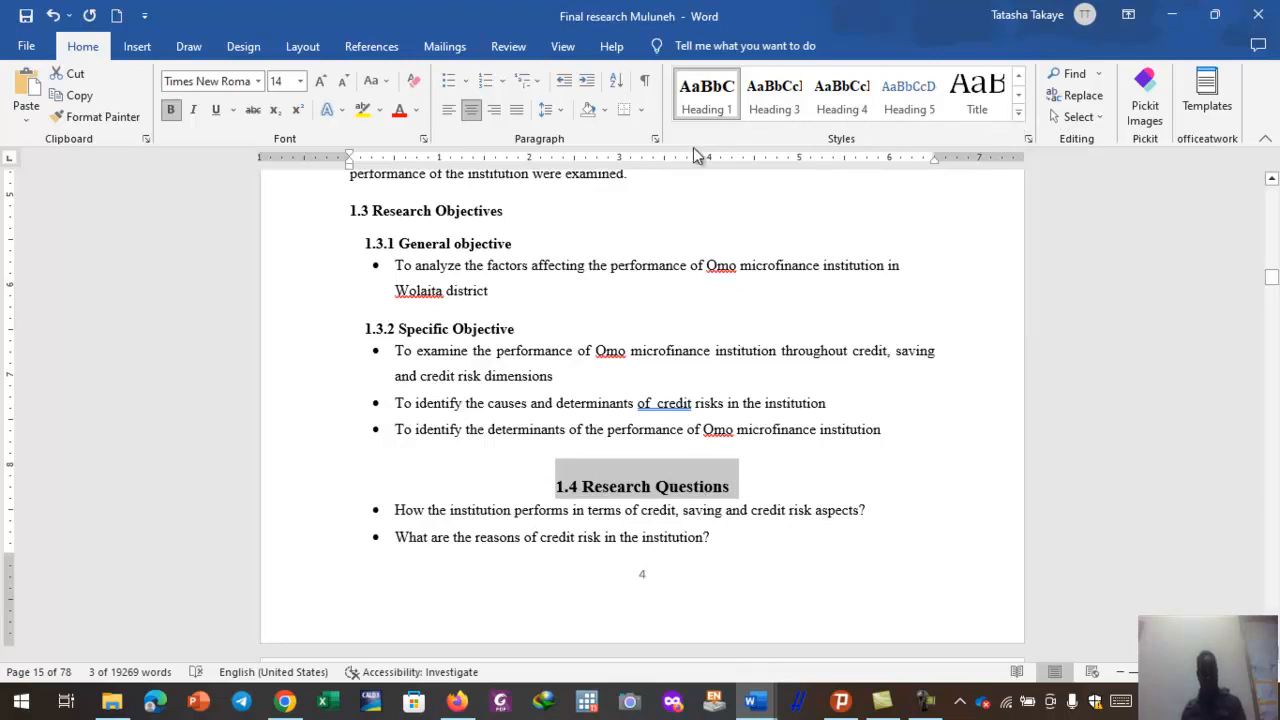
right_click(708, 106)
left_click(745, 140)
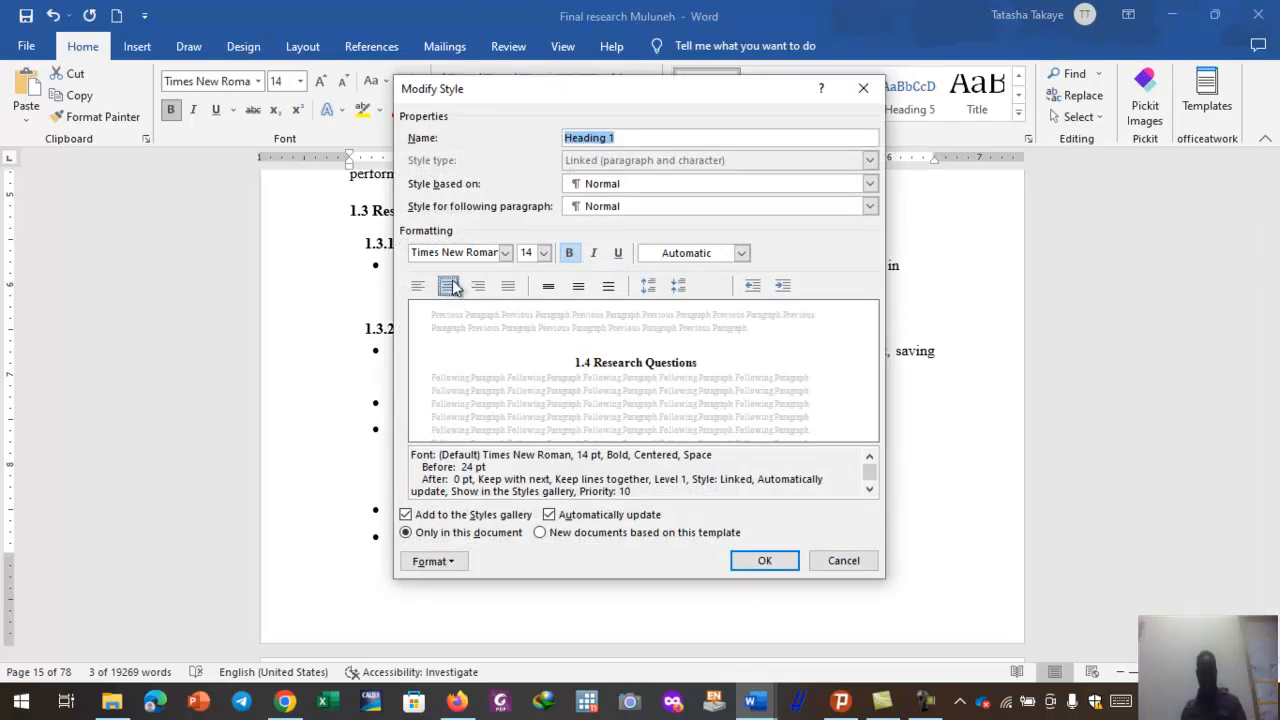
left_click(862, 90)
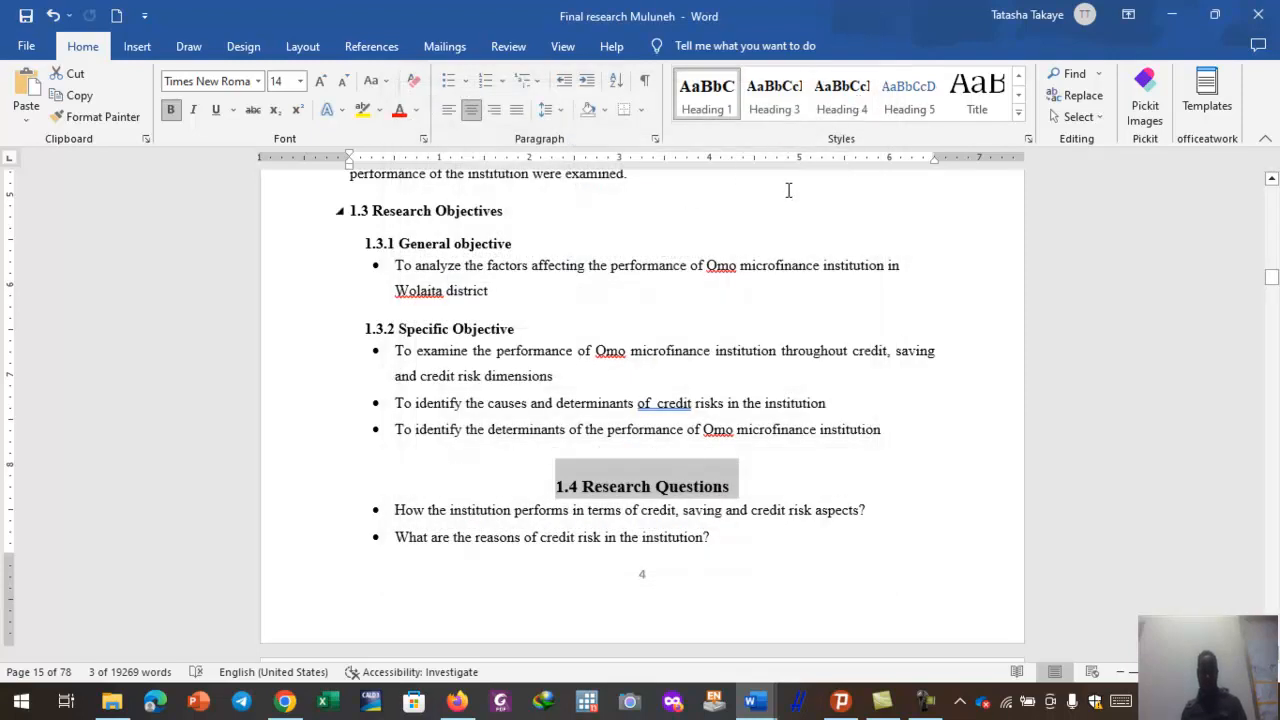
- Apply the Heading 2 style to the 1.4 Research Questions heading and check that style's alignment settings
left_click(1017, 115)
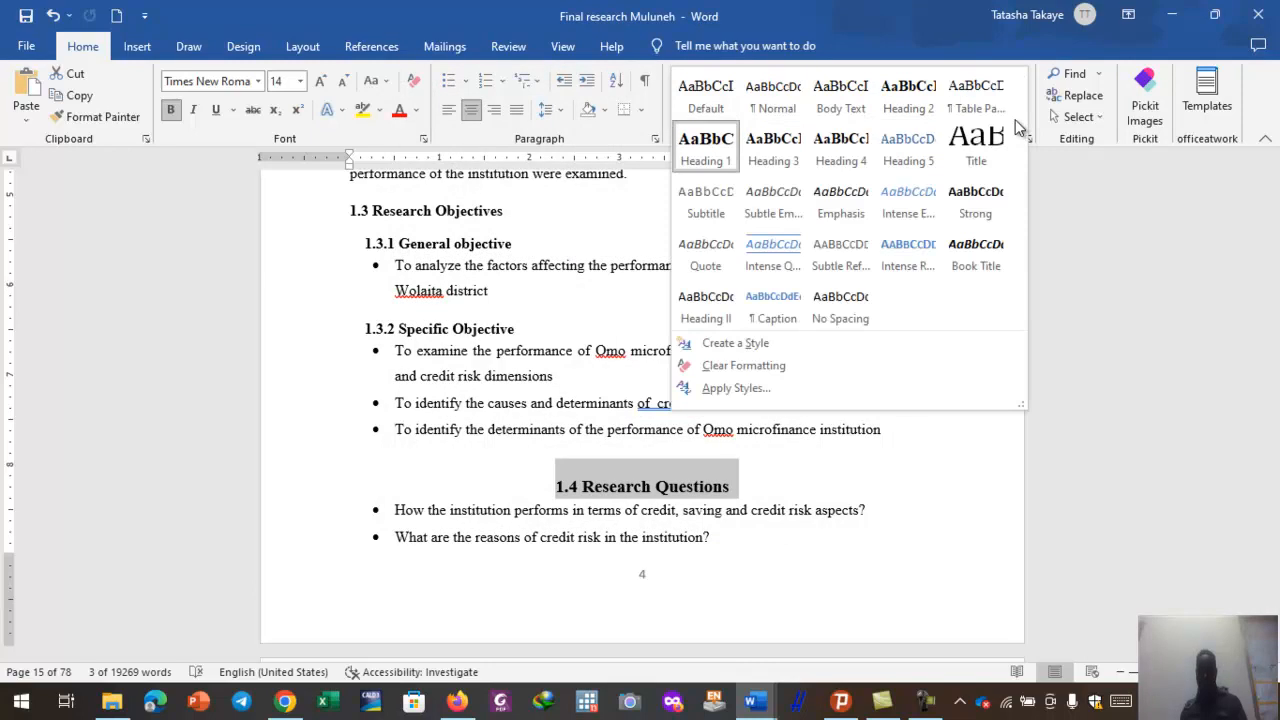
left_click(908, 96)
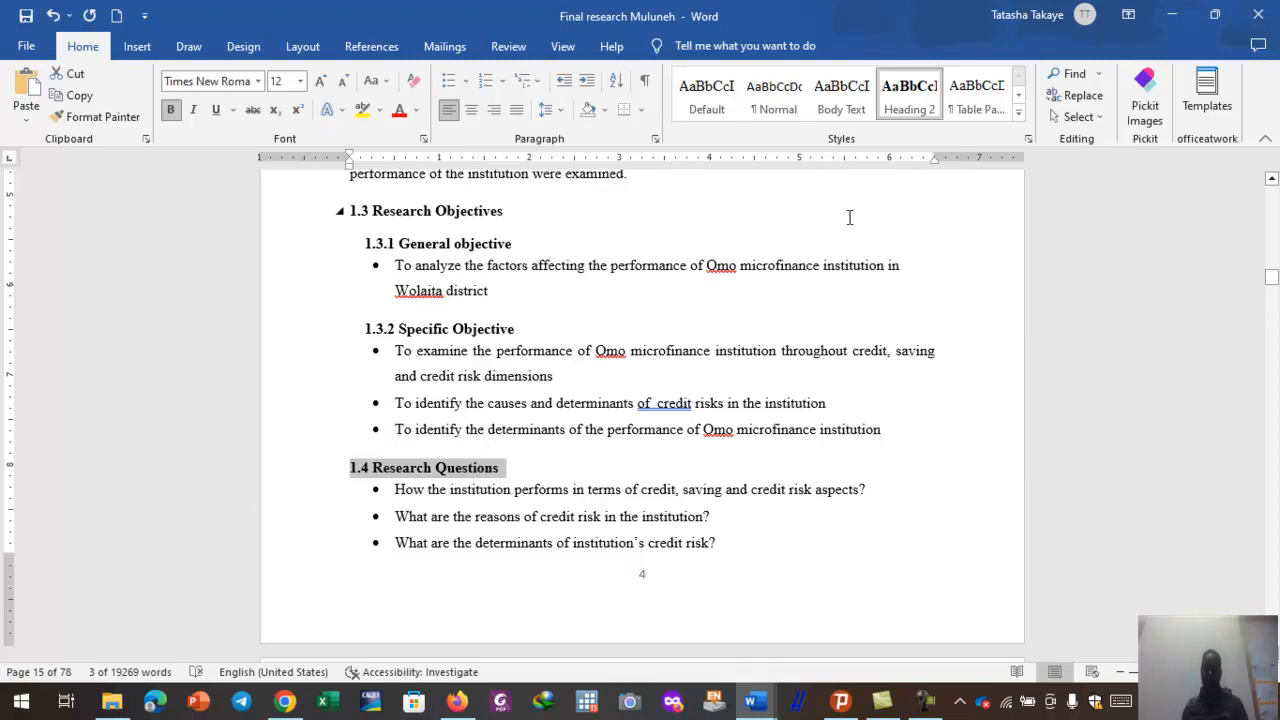
right_click(908, 100)
left_click(945, 131)
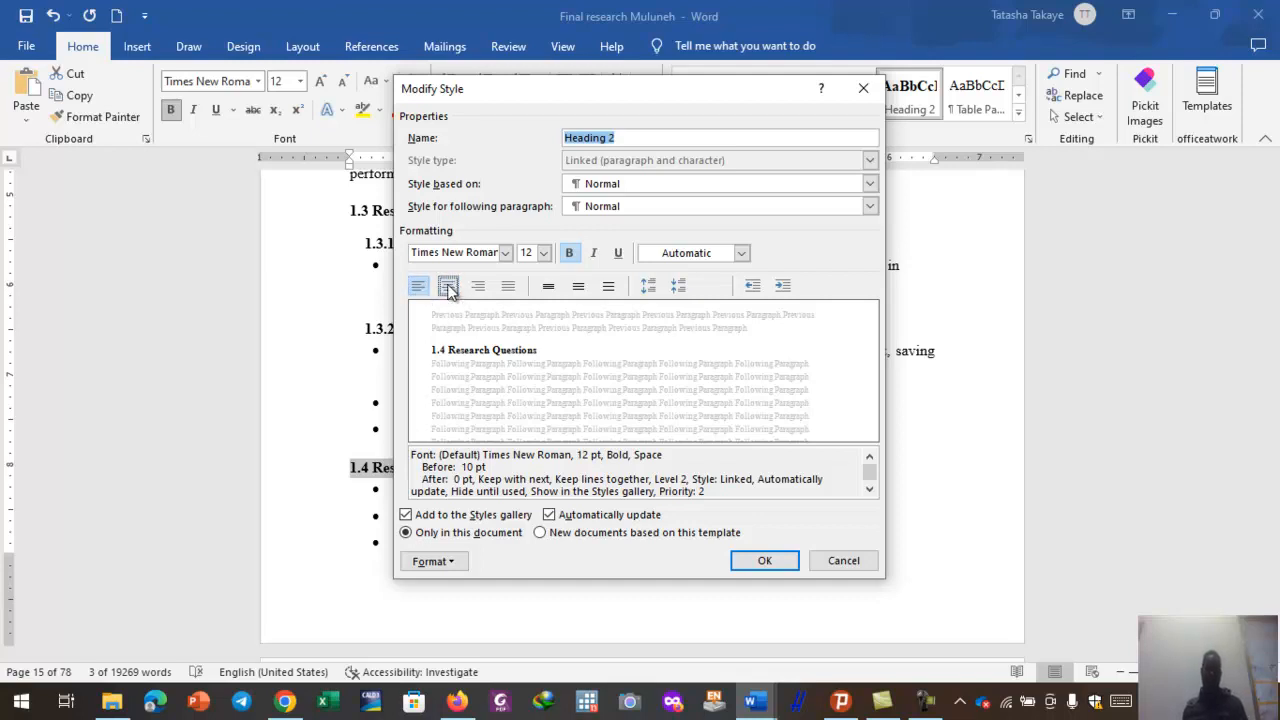
left_click(863, 90)
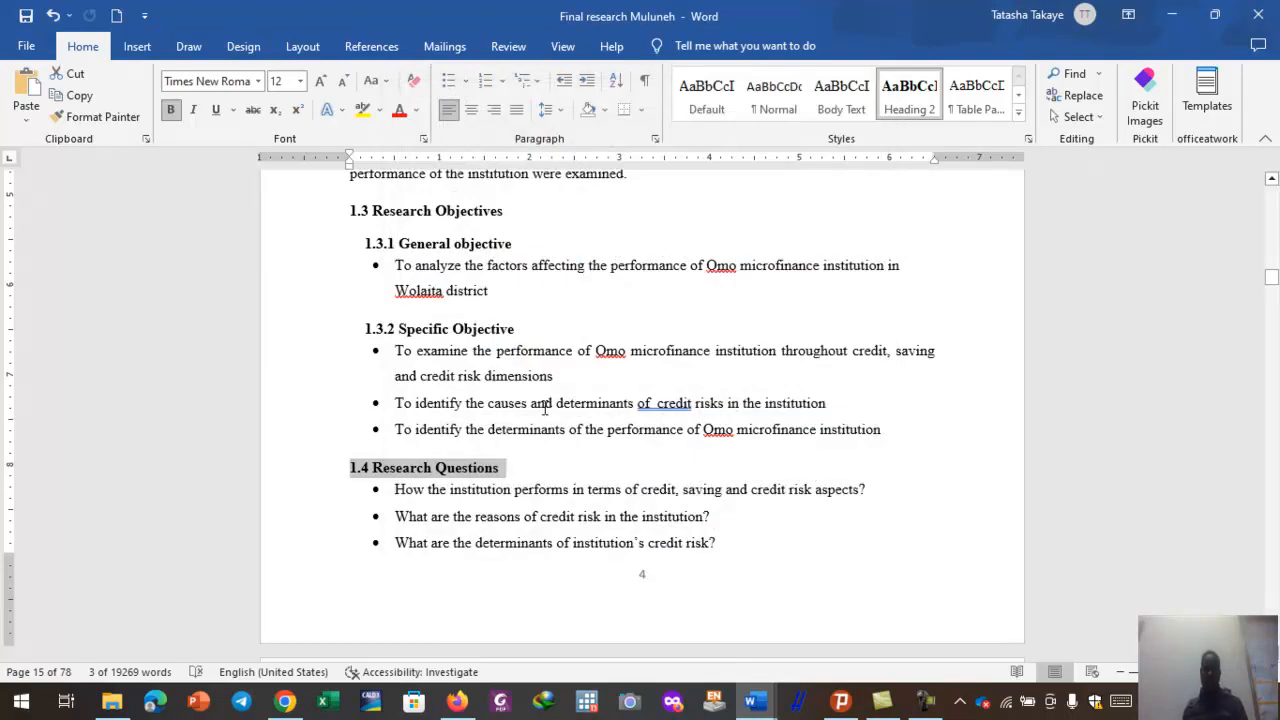
left_click(503, 465)
- Apply the Heading 2 style to the 1.5 Significance of the Study heading
scroll(532, 530, "down", 3)
scroll(532, 530, "down", 4)
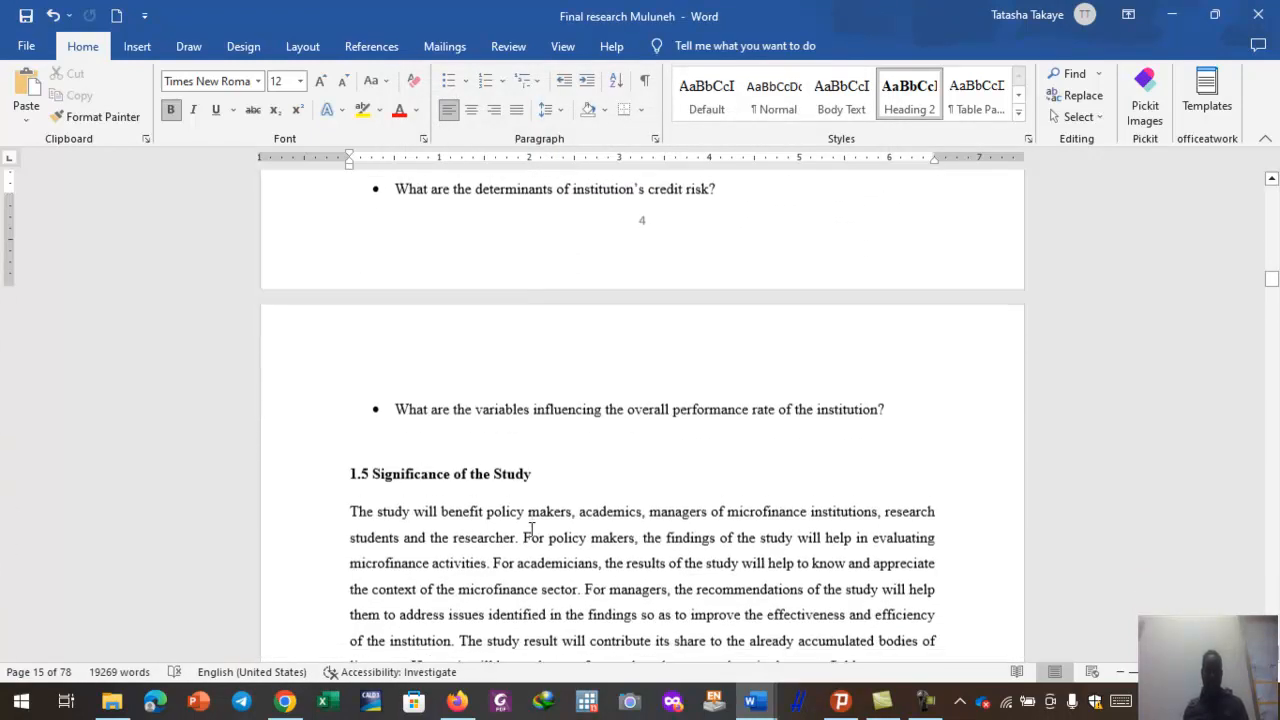
left_click(436, 437)
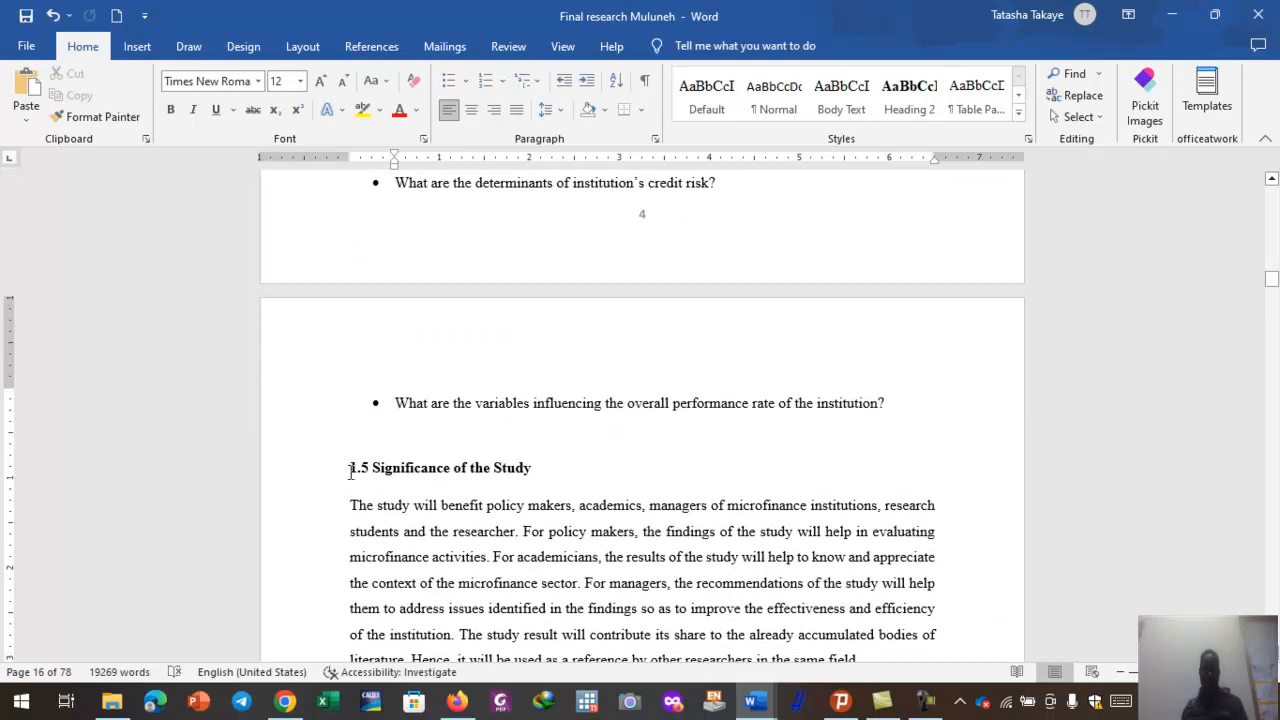
left_click_drag(351, 470, 545, 470)
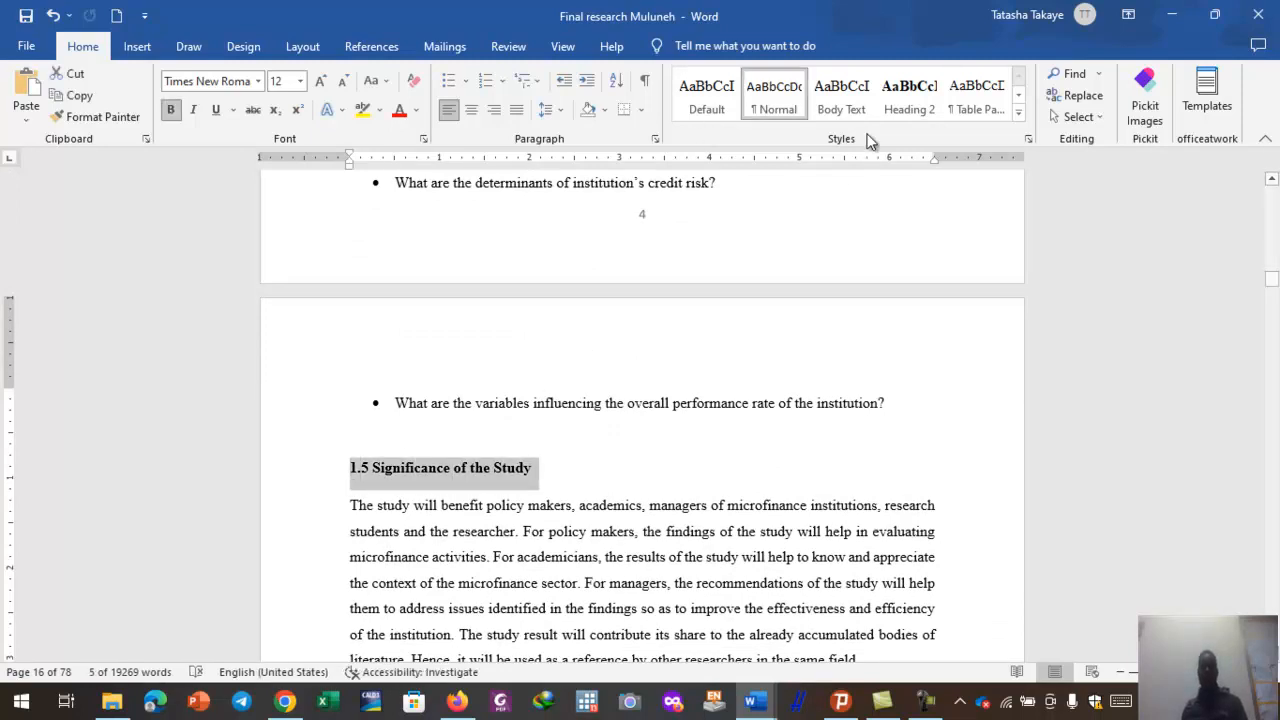
left_click(909, 98)
- Apply the Heading 2 style to the 1.6 Scope of the Study heading
scroll(655, 513, "down", 10)
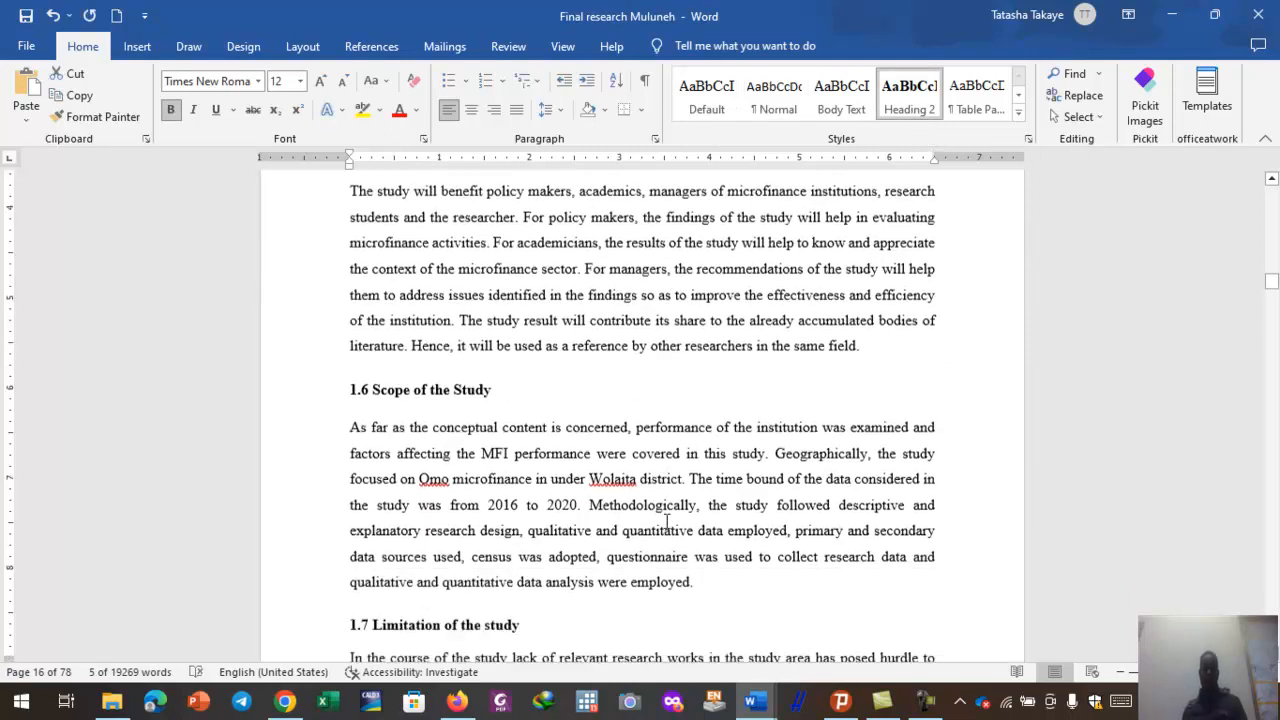
scroll(655, 513, "up", 1)
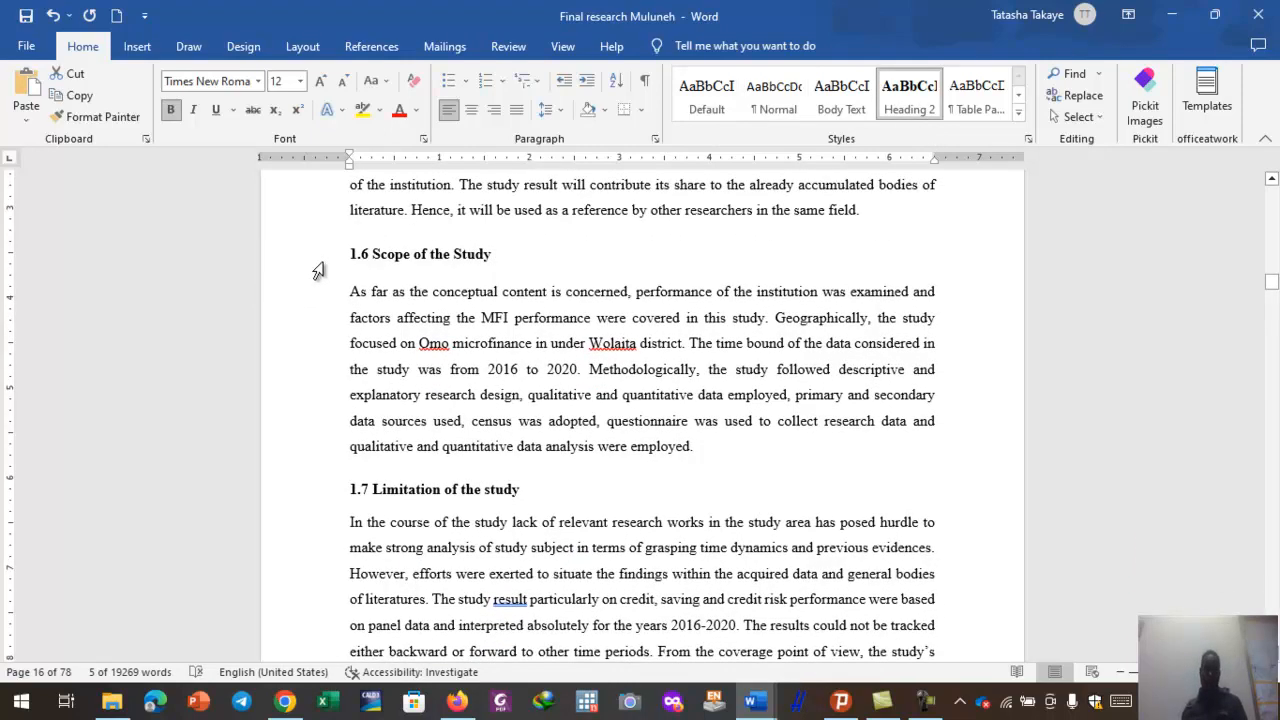
left_click_drag(352, 256, 498, 256)
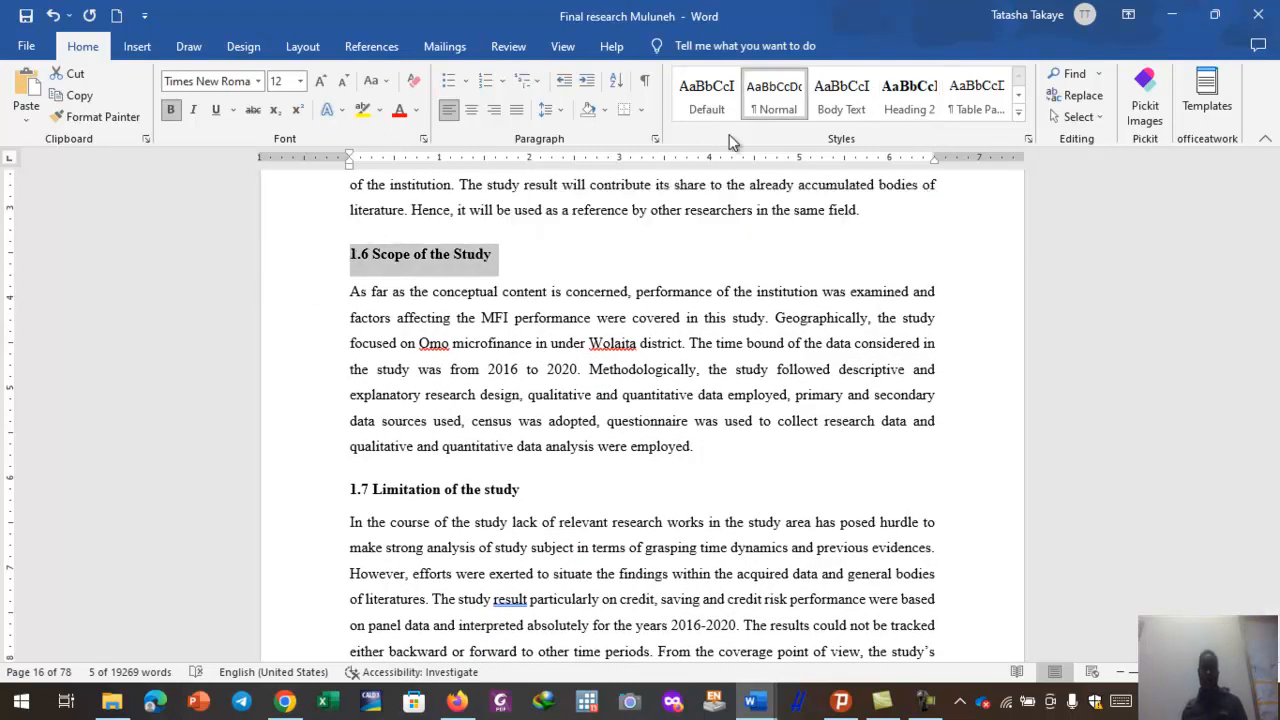
left_click(909, 98)
left_click(368, 383)
- Apply the Heading 2 style to the 1.7 Limitation of the study and 1.8 Organization of the Study headings
scroll(368, 383, "down", 3)
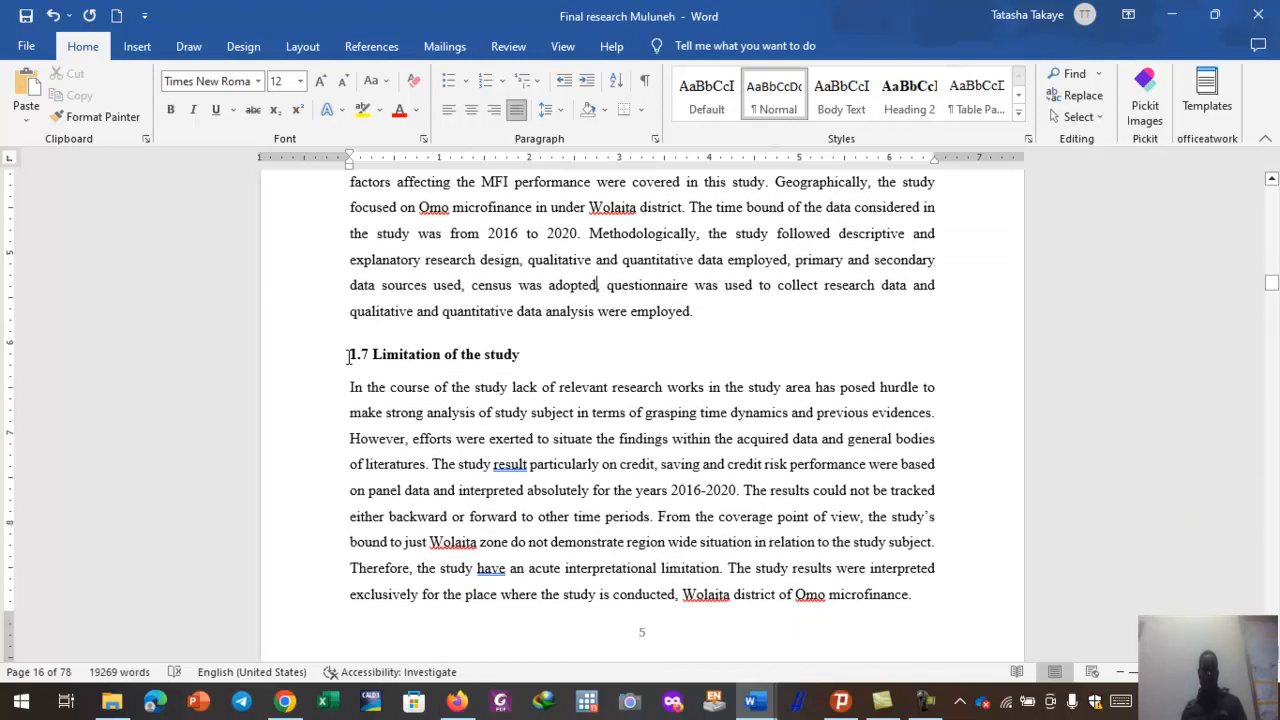
left_click_drag(348, 357, 571, 357)
left_click(917, 105)
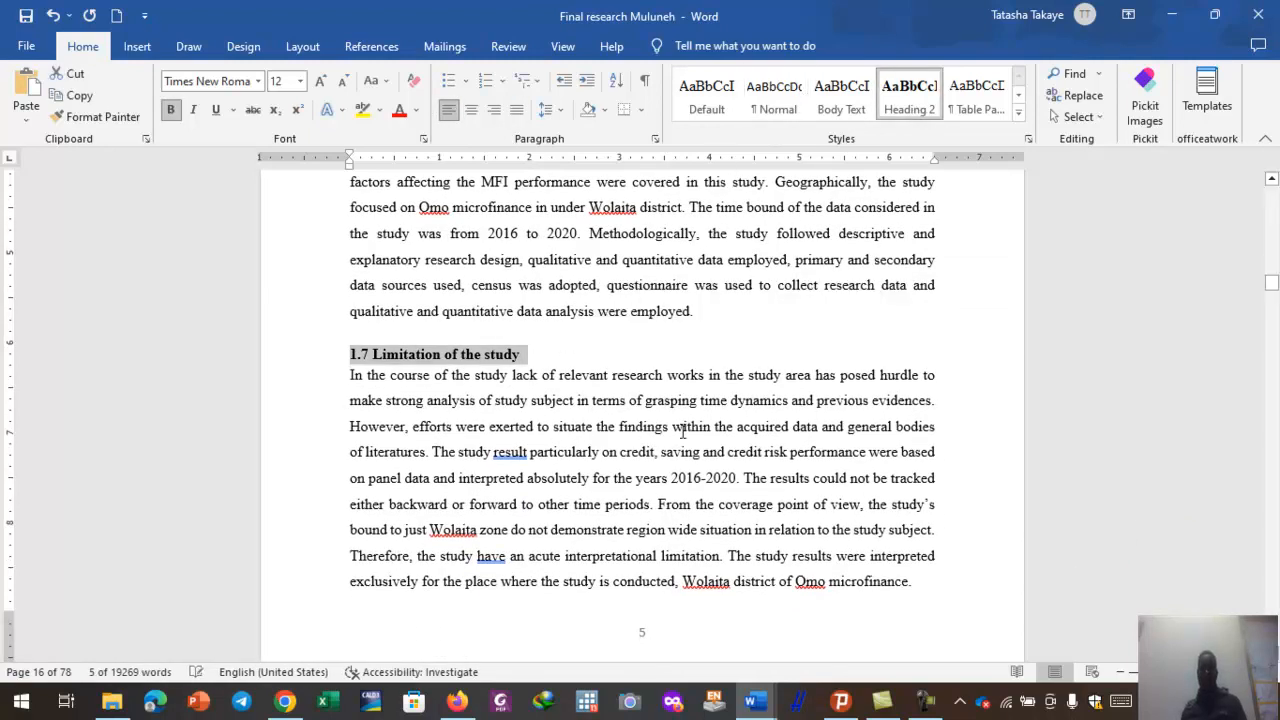
left_click(684, 431)
scroll(640, 433, "down", 6)
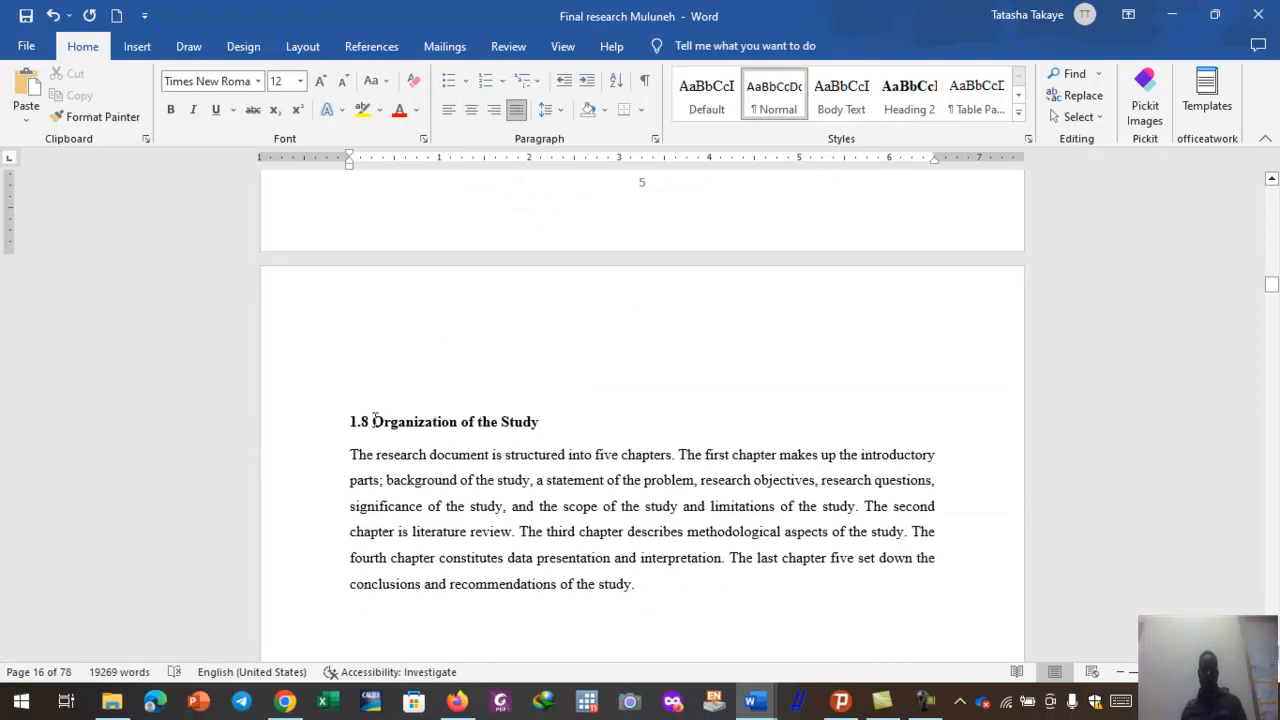
left_click_drag(351, 423, 566, 428)
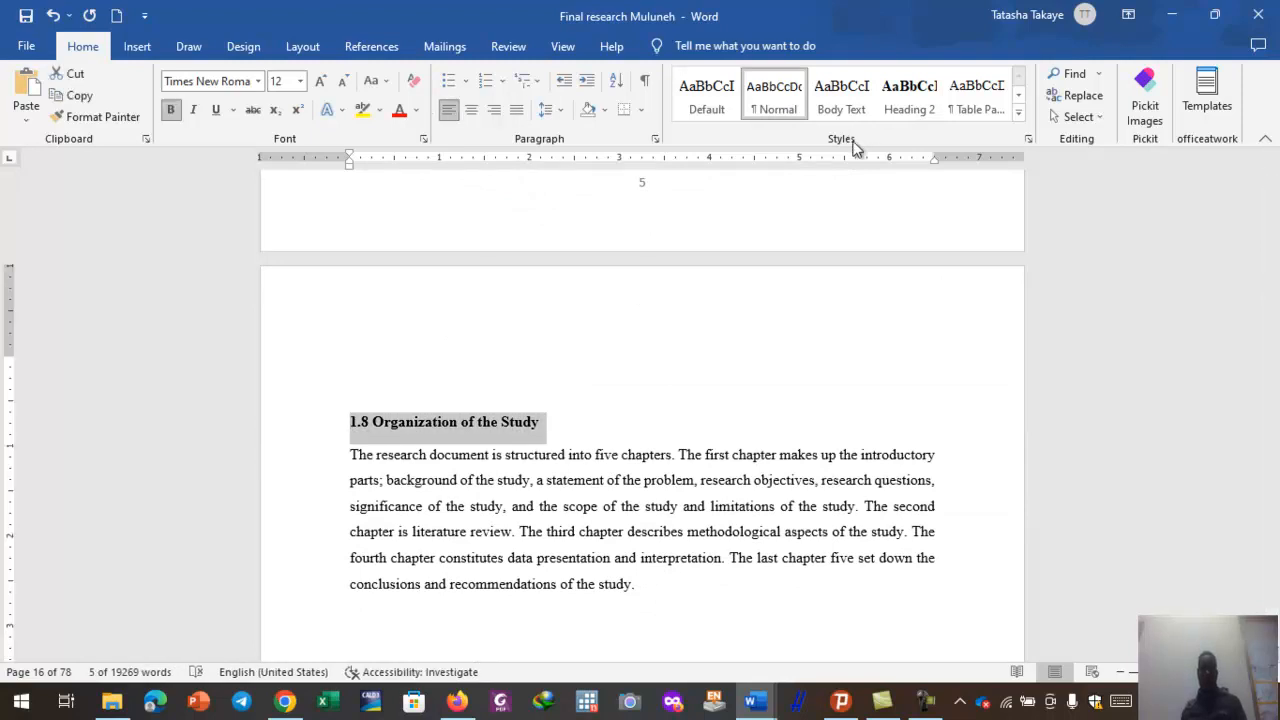
left_click(924, 119)
left_click(731, 374)
- Delete the empty paragraph above the CHAPTER TWO title
scroll(697, 489, "down", 5)
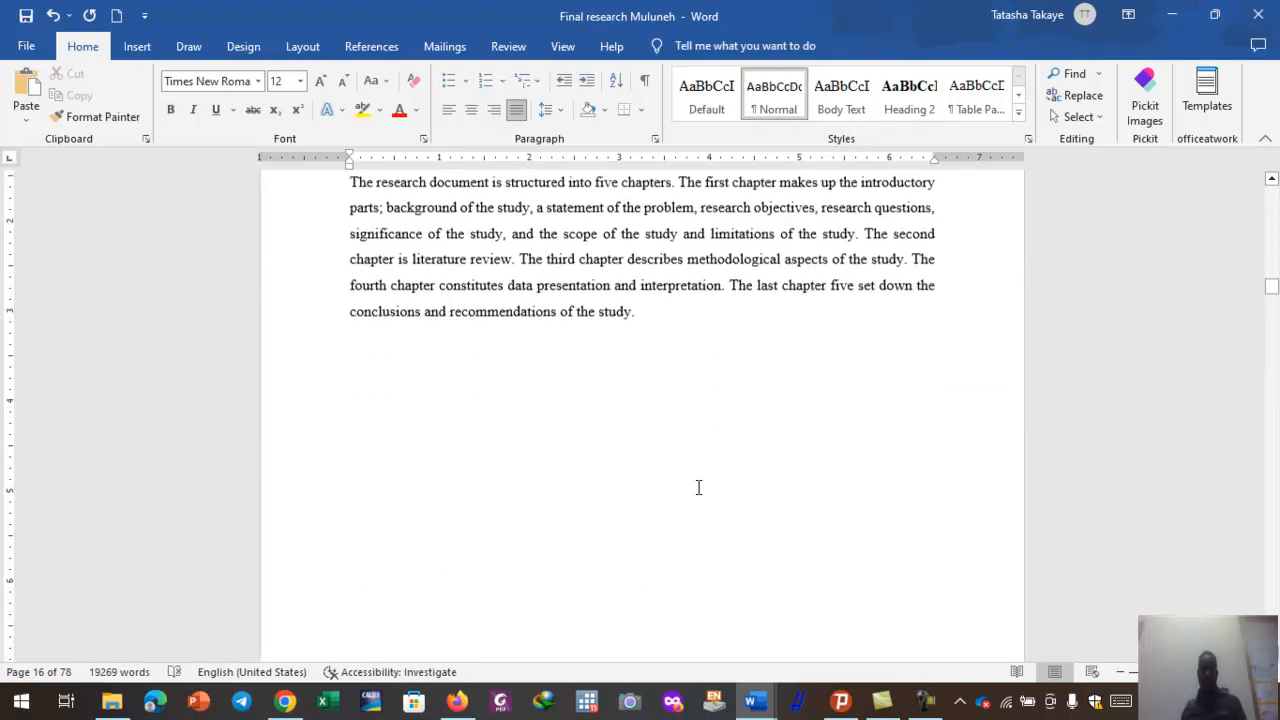
scroll(700, 480, "up", 5)
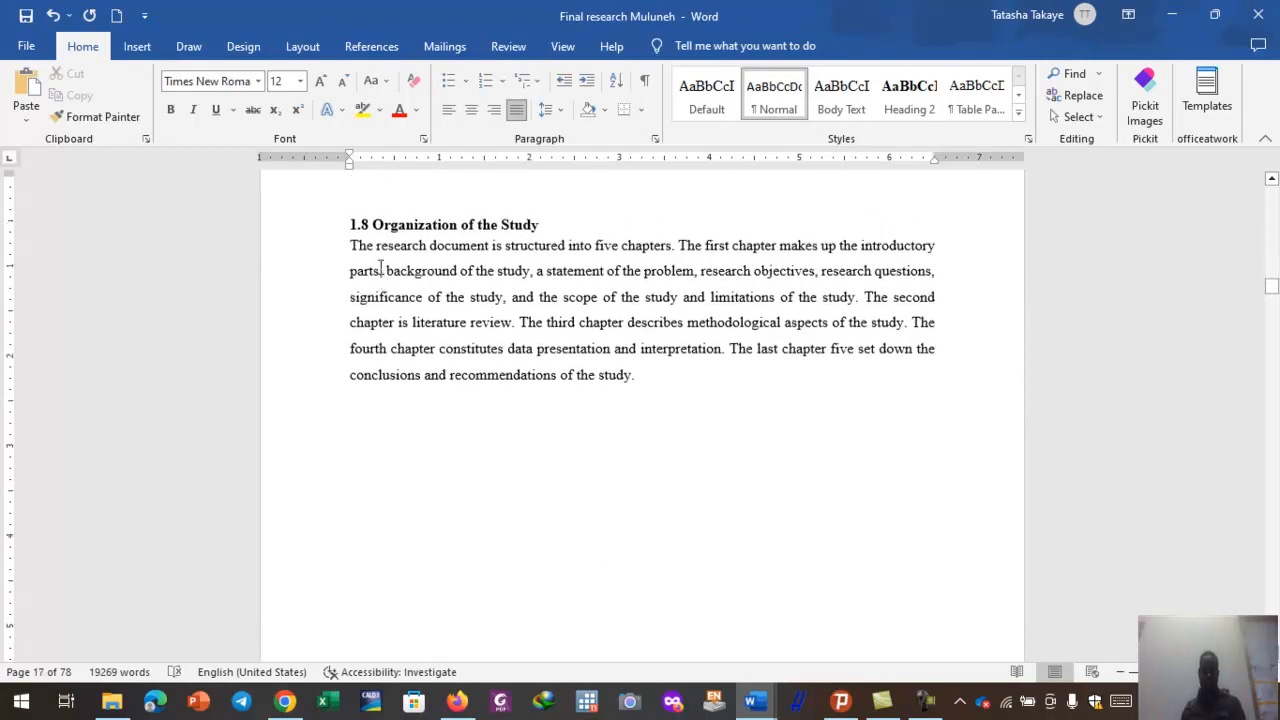
scroll(534, 399, "down", 5)
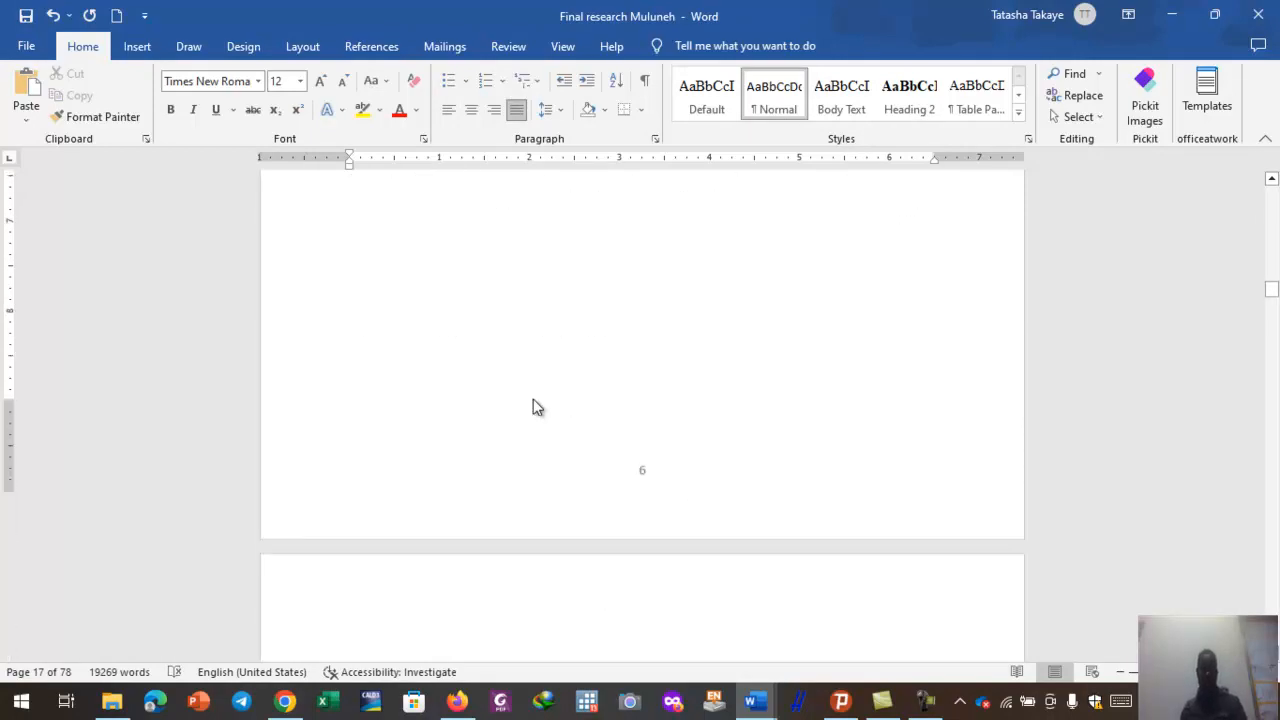
left_click(588, 379)
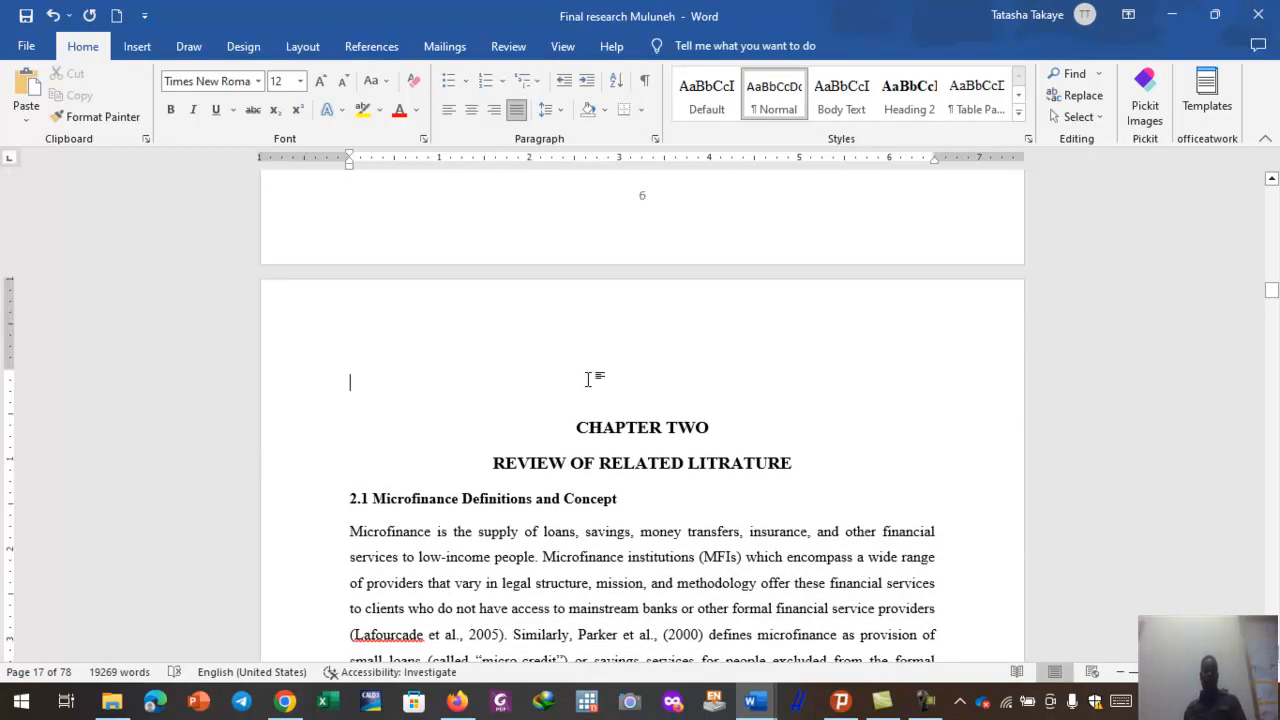
key("BackSpace")
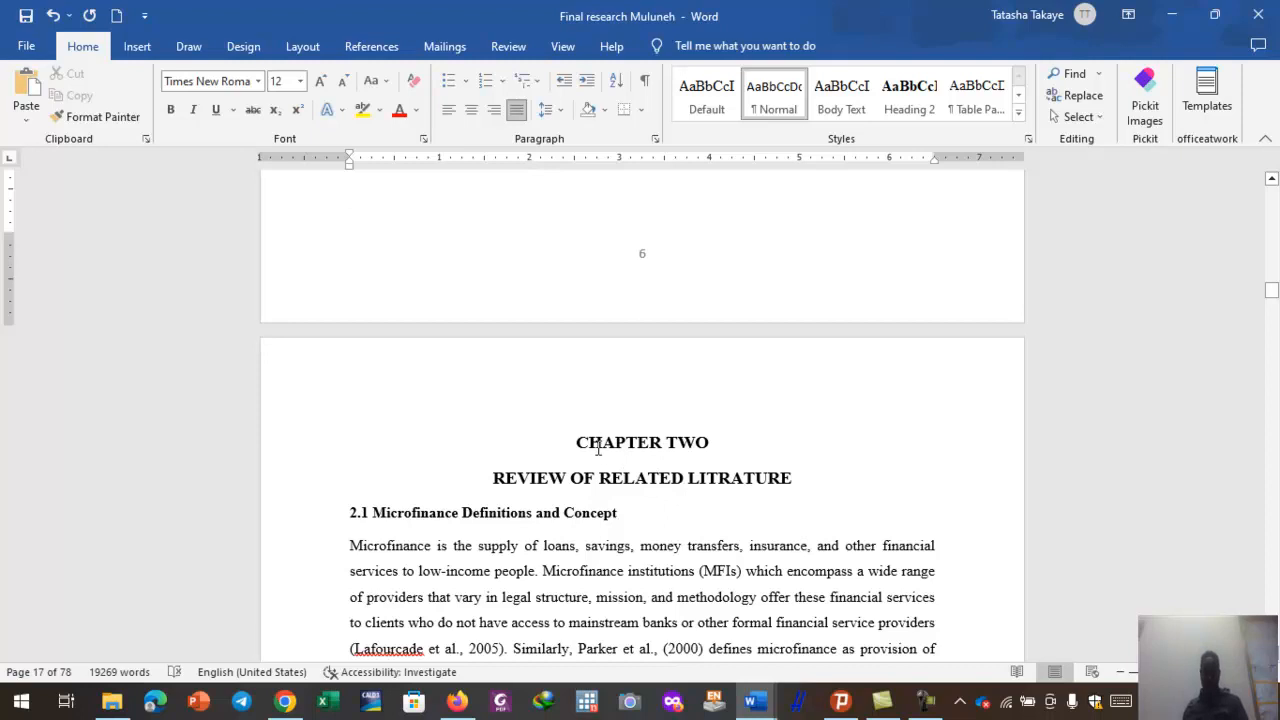
- Apply the Heading 1 style to the CHAPTER TWO and REVIEW OF RELATED LITRATURE titles and check that style's formatting settings
left_click_drag(577, 444, 784, 477)
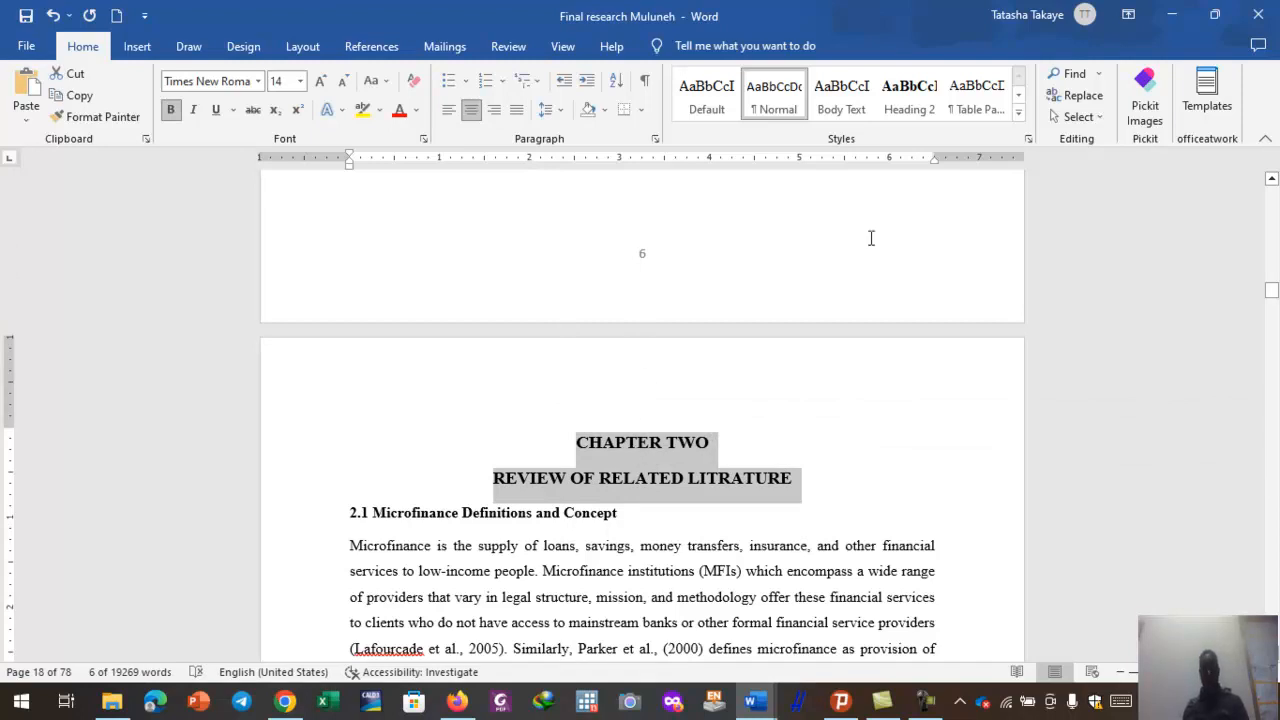
left_click(1019, 117)
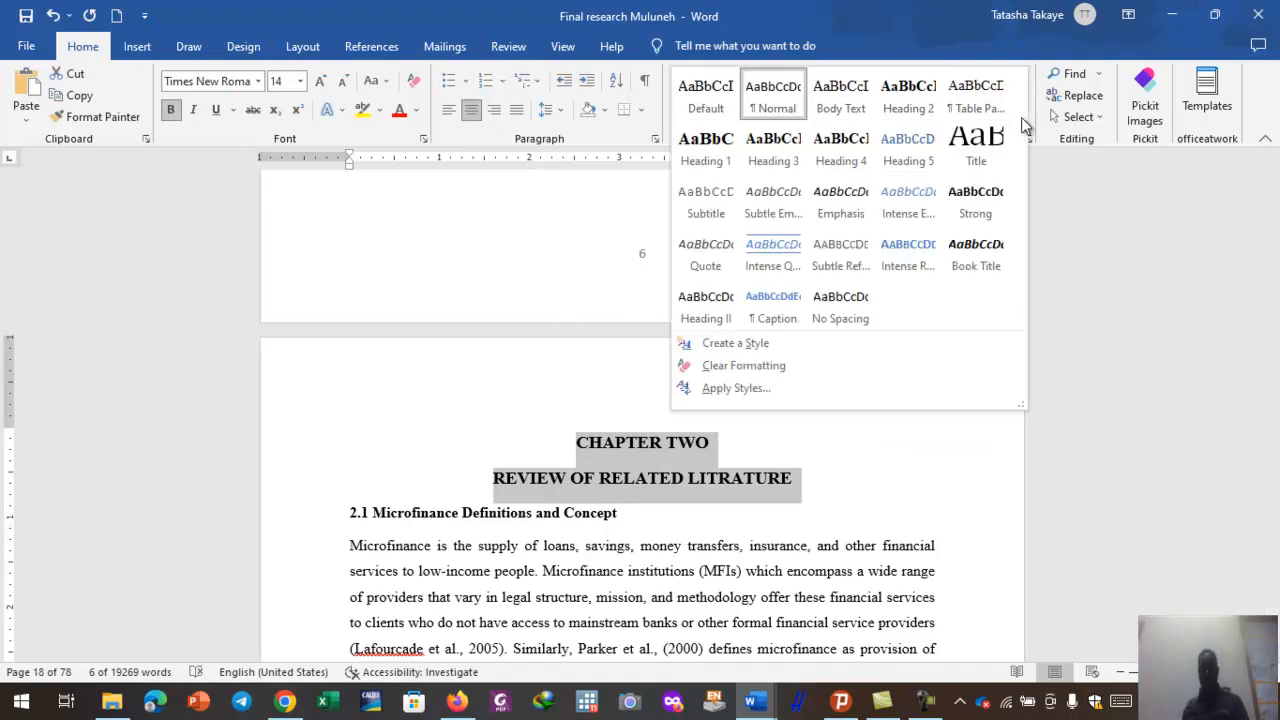
left_click(711, 149)
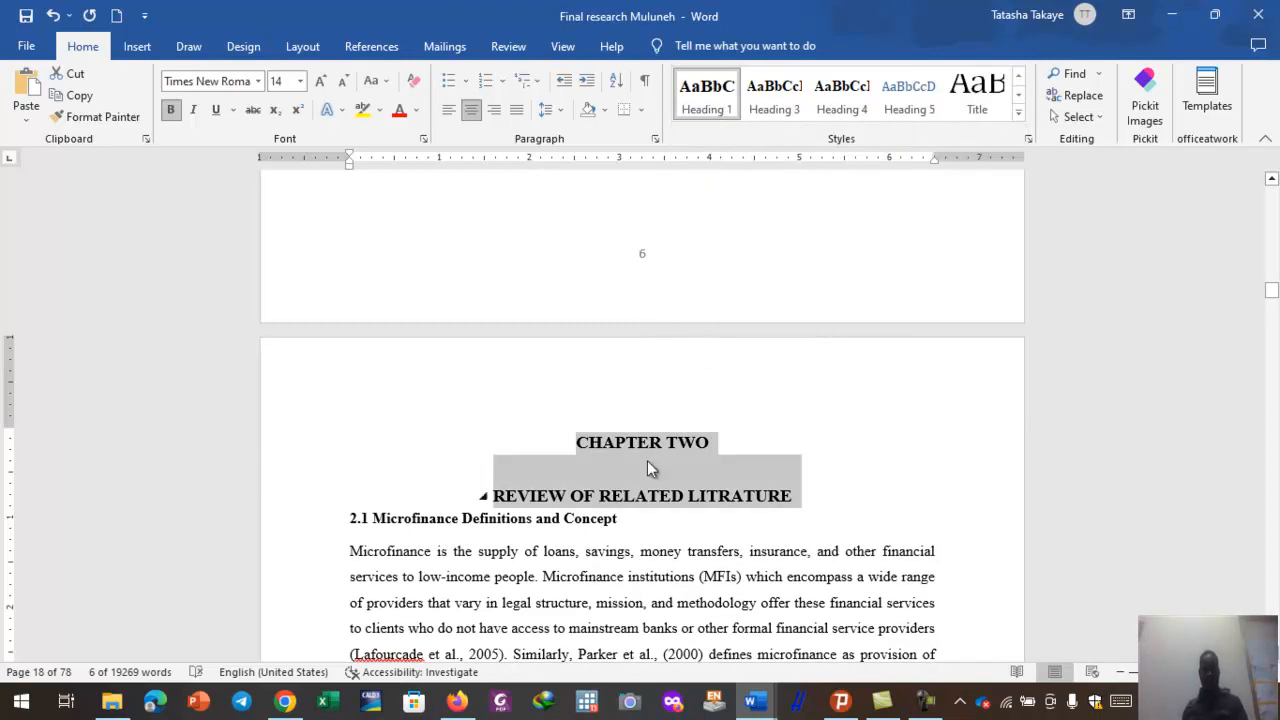
right_click(724, 97)
left_click(777, 127)
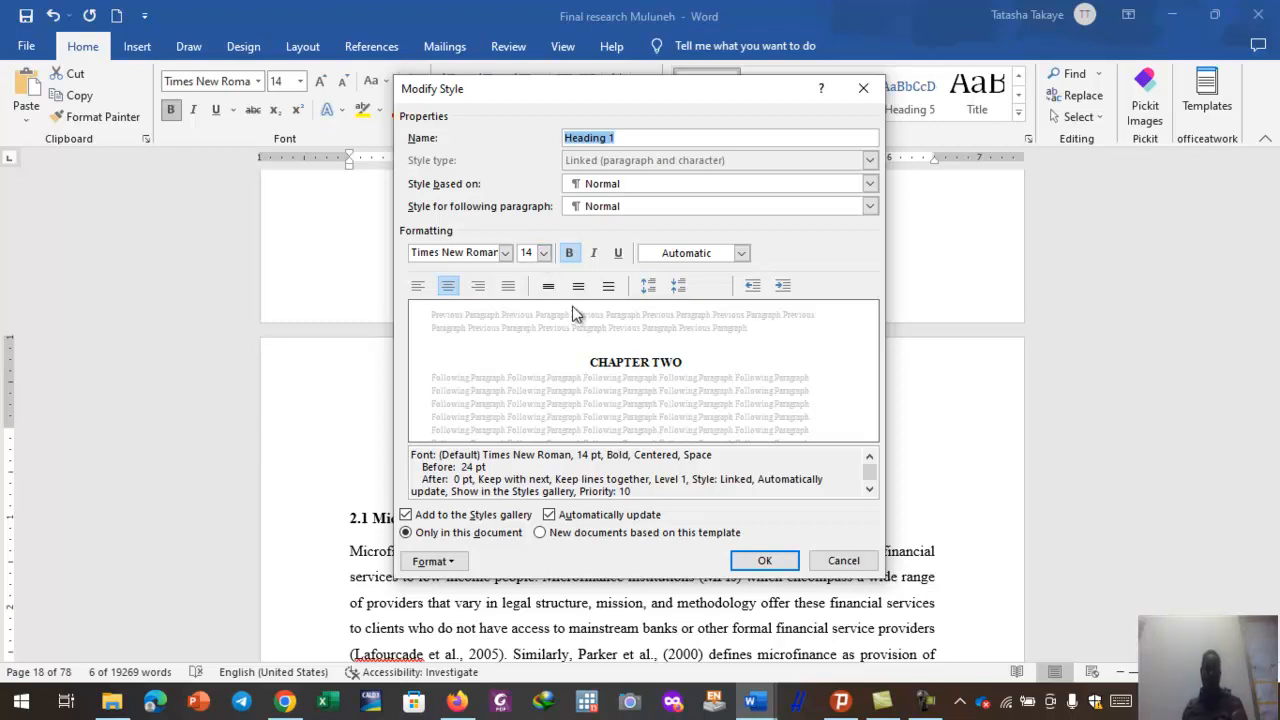
left_click(863, 88)
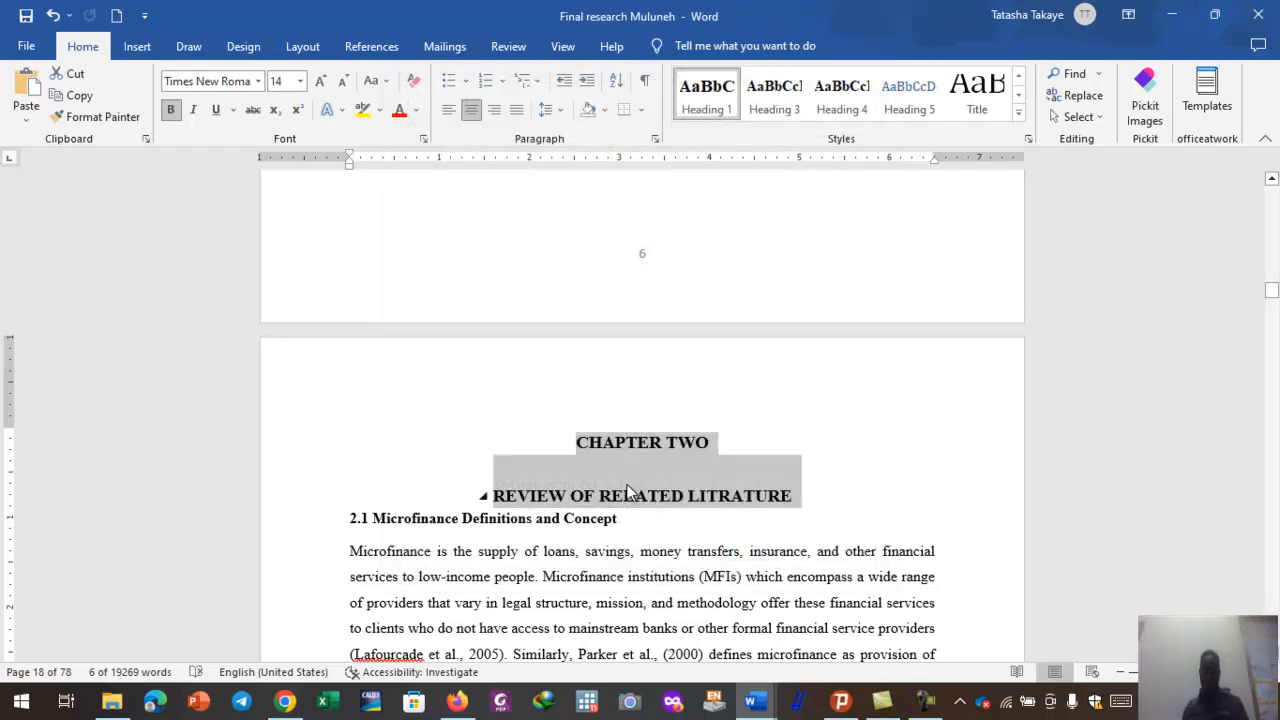
left_click(573, 552)
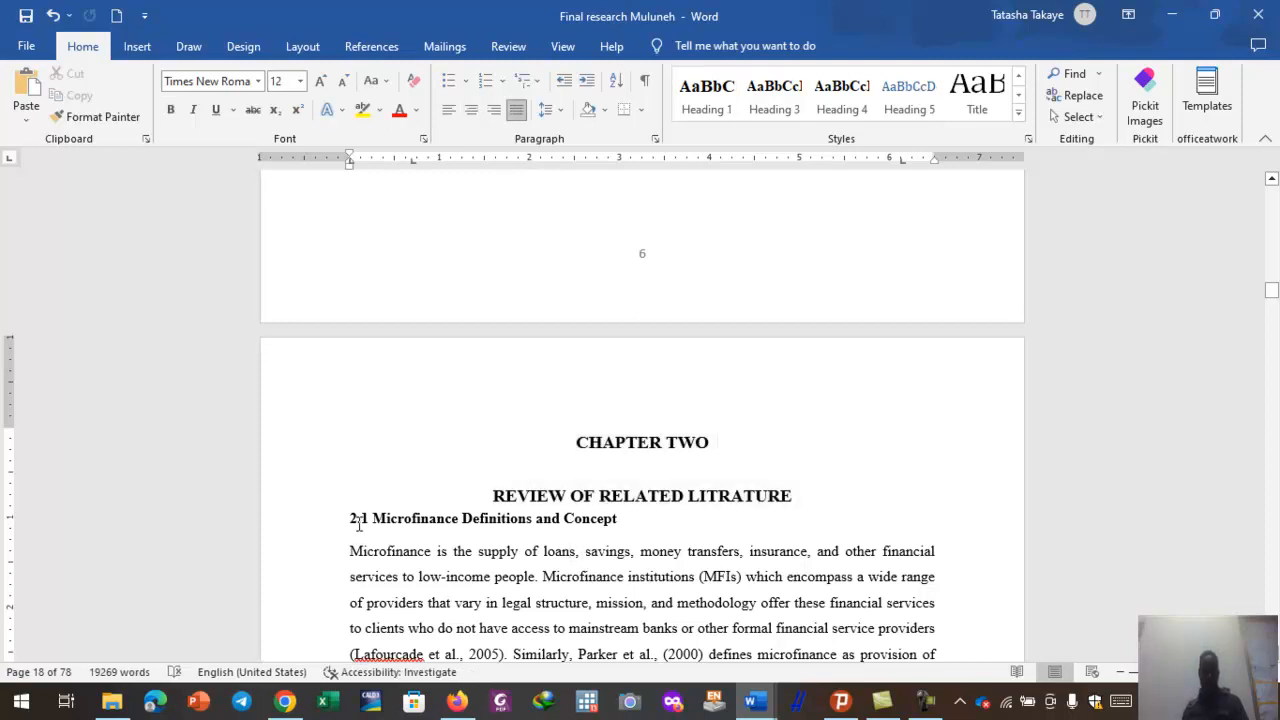
- Apply the Heading 2 style to the 2.1 Microfinance Definitions and Concept and 2.2 History of Microfinance headings
left_click_drag(350, 518, 634, 518)
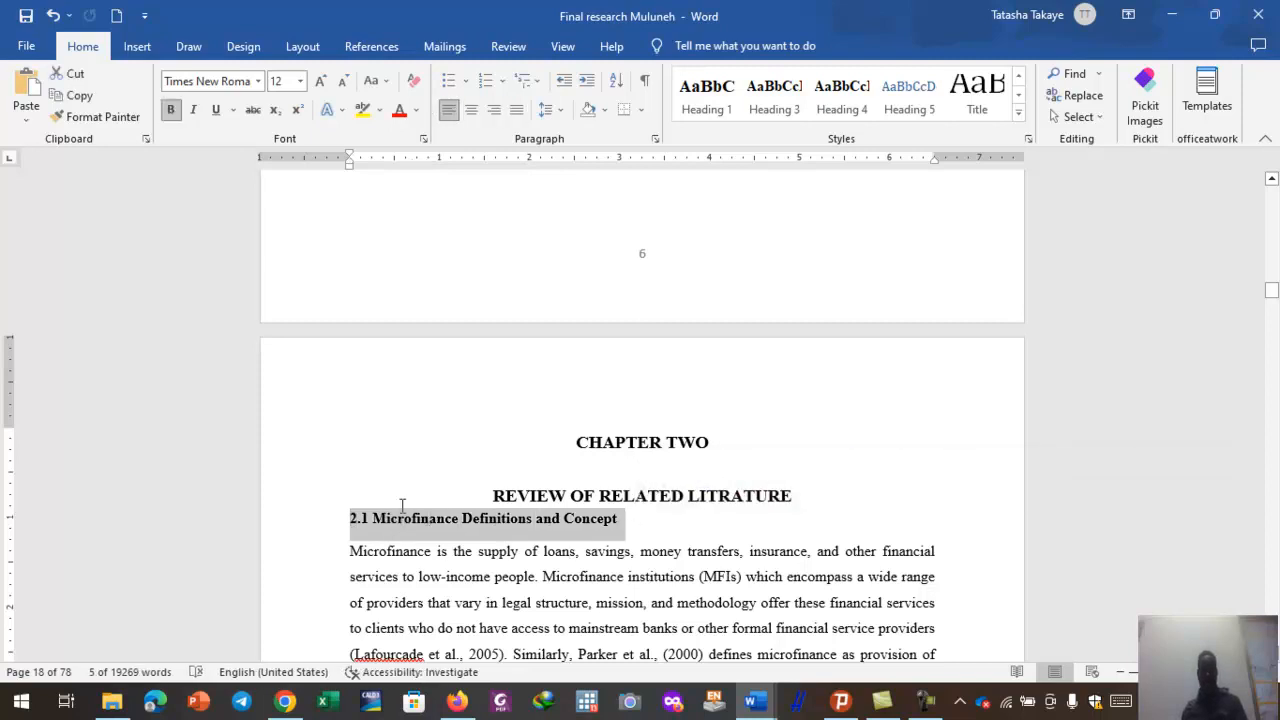
left_click(1018, 112)
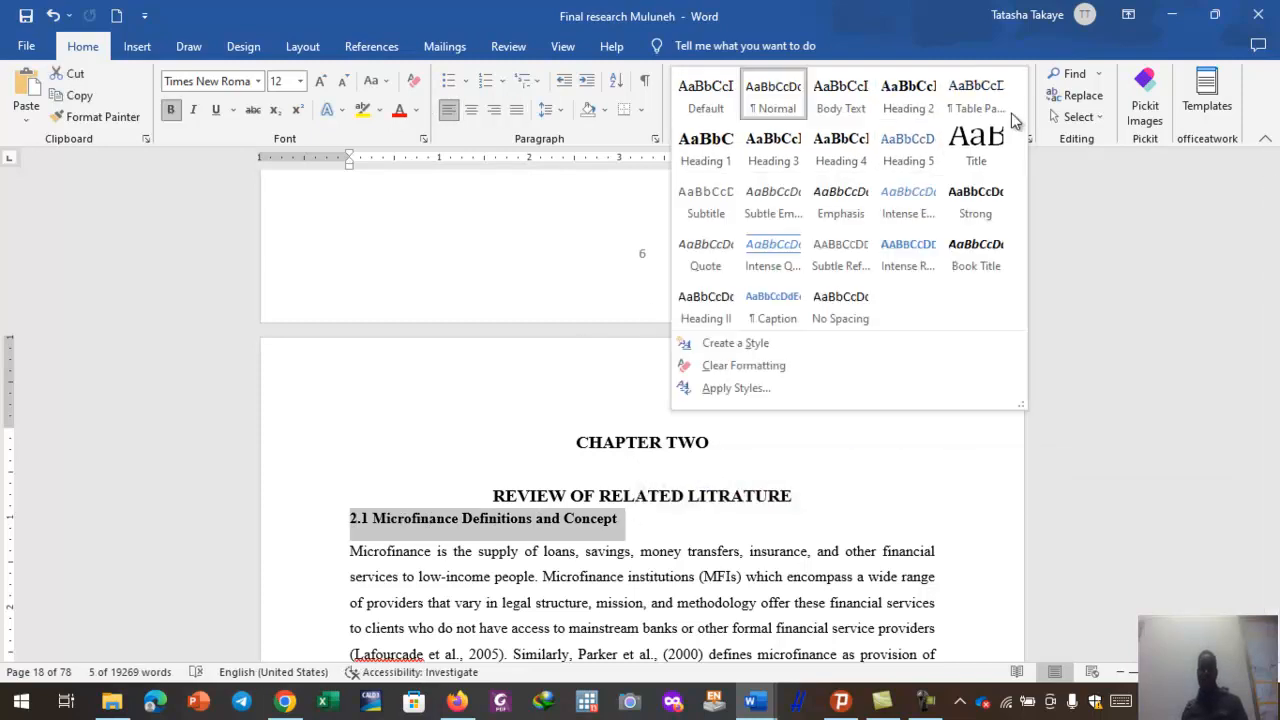
left_click(910, 105)
scroll(652, 535, "down", 5)
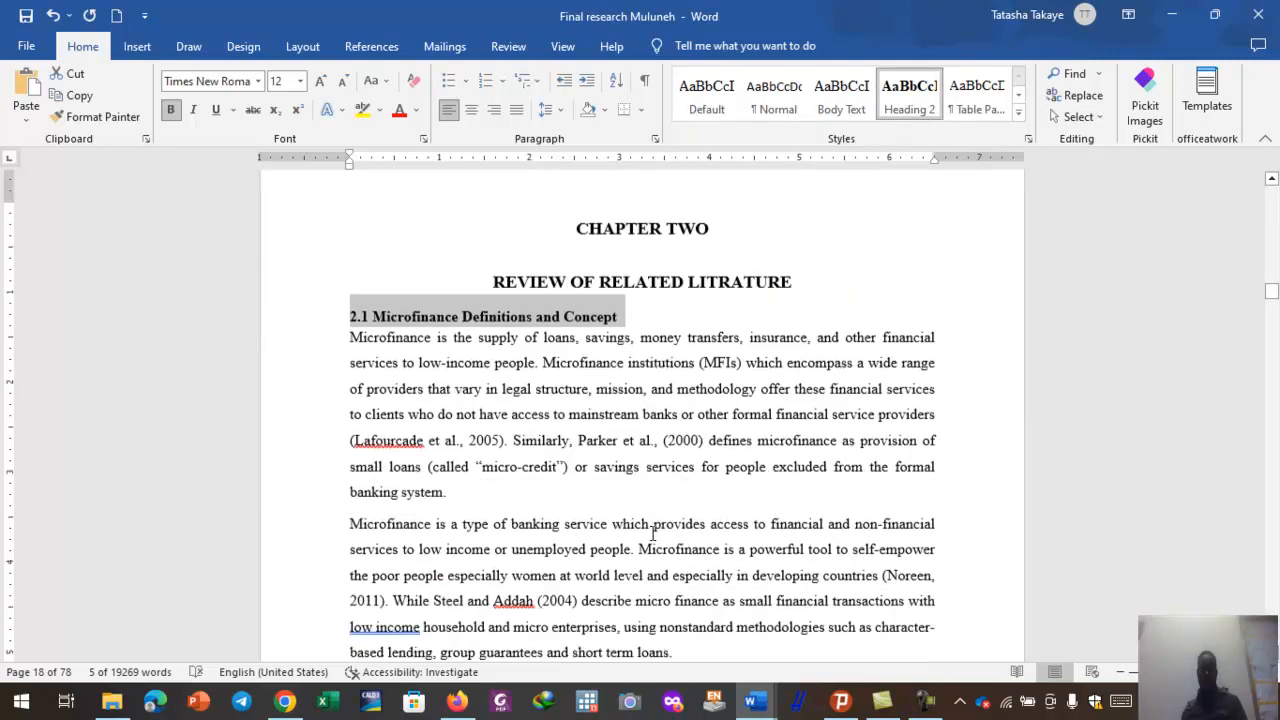
scroll(652, 535, "down", 5)
left_click_drag(352, 295, 528, 302)
left_click(909, 95)
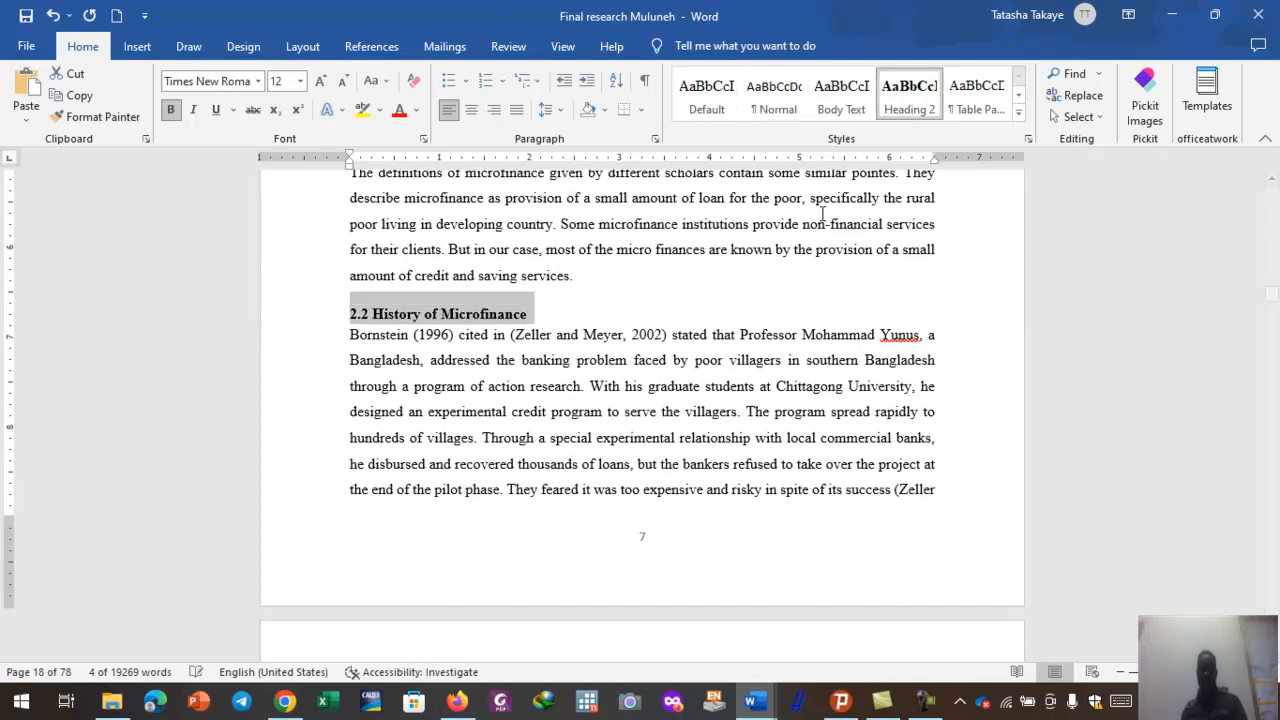
left_click(673, 386)
- Apply the Heading 2 style to the section heading following 2.2 and to the 2.4 The Need for Microfinance heading
scroll(677, 400, "down", 5)
left_click_drag(349, 308, 643, 311)
left_click(910, 95)
left_click(343, 412)
scroll(343, 412, "down", 5)
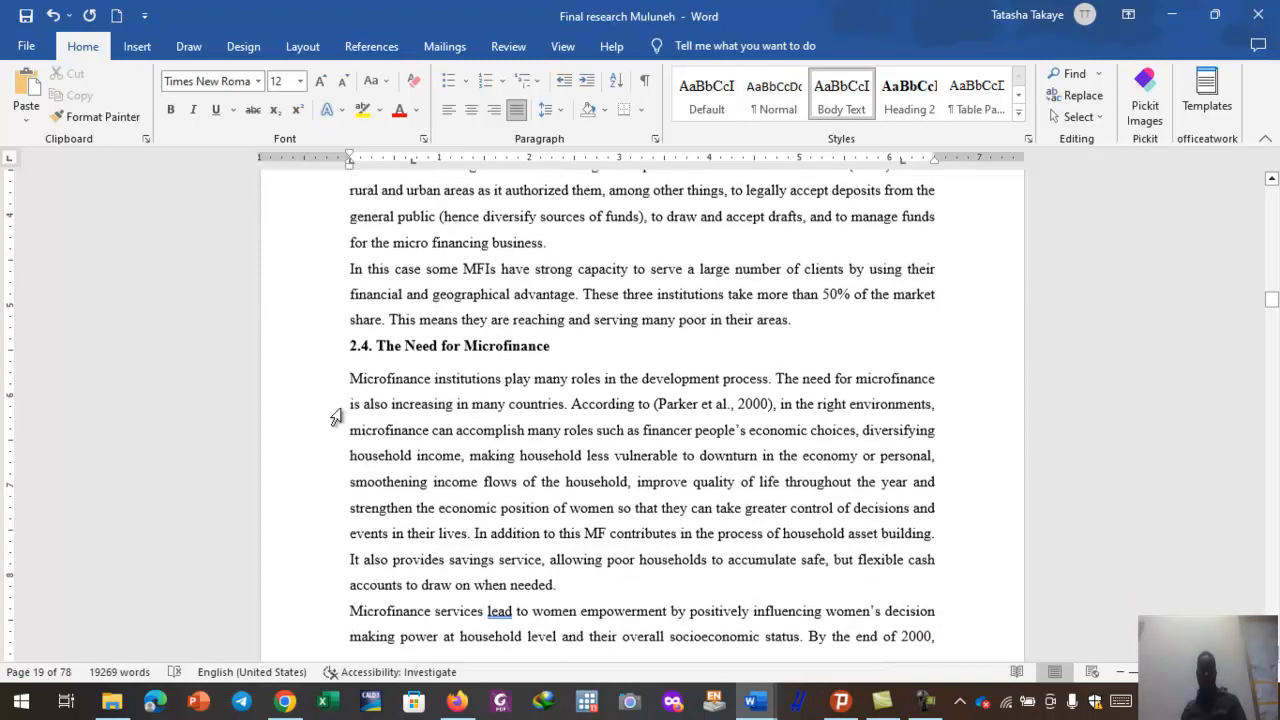
triple_click(388, 345)
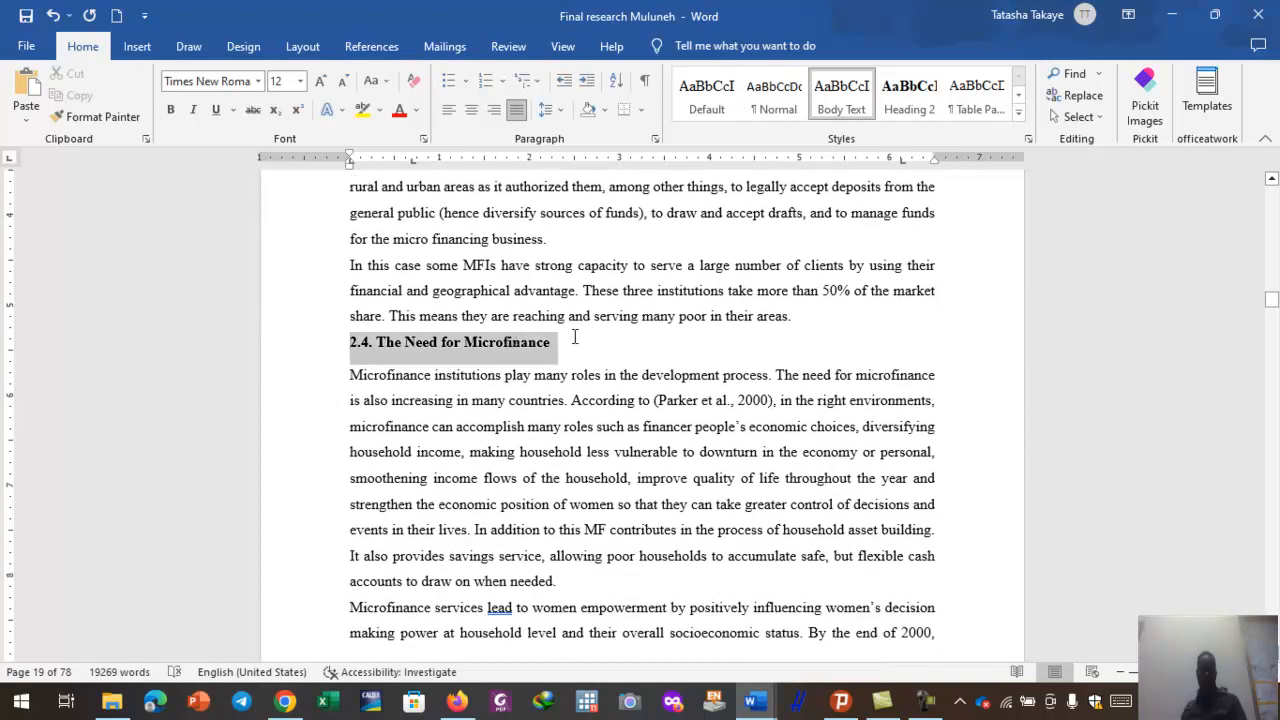
left_click(910, 95)
left_click(672, 372)
- Apply the Heading 2 style to the 2.5 Performance Measurement of MFIs and 2.6 Factors Affecting the Performance of MFIs headings
scroll(671, 417, "down", 10)
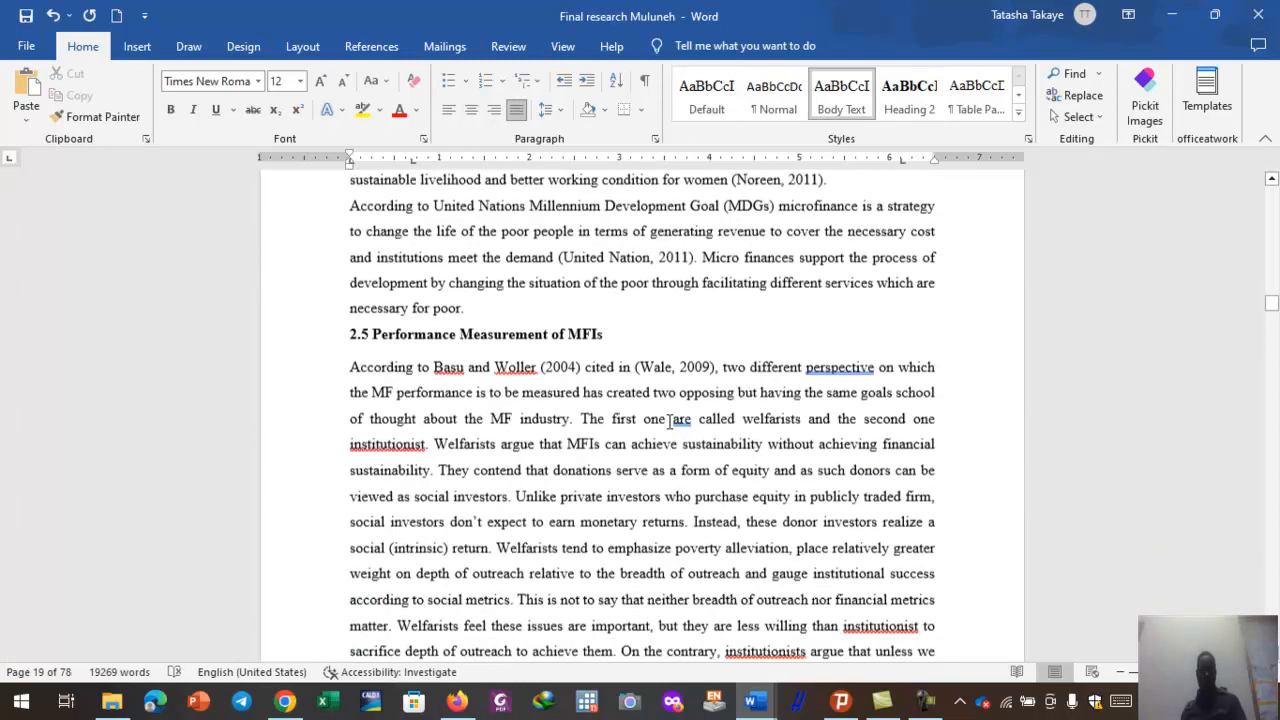
left_click_drag(352, 313, 617, 311)
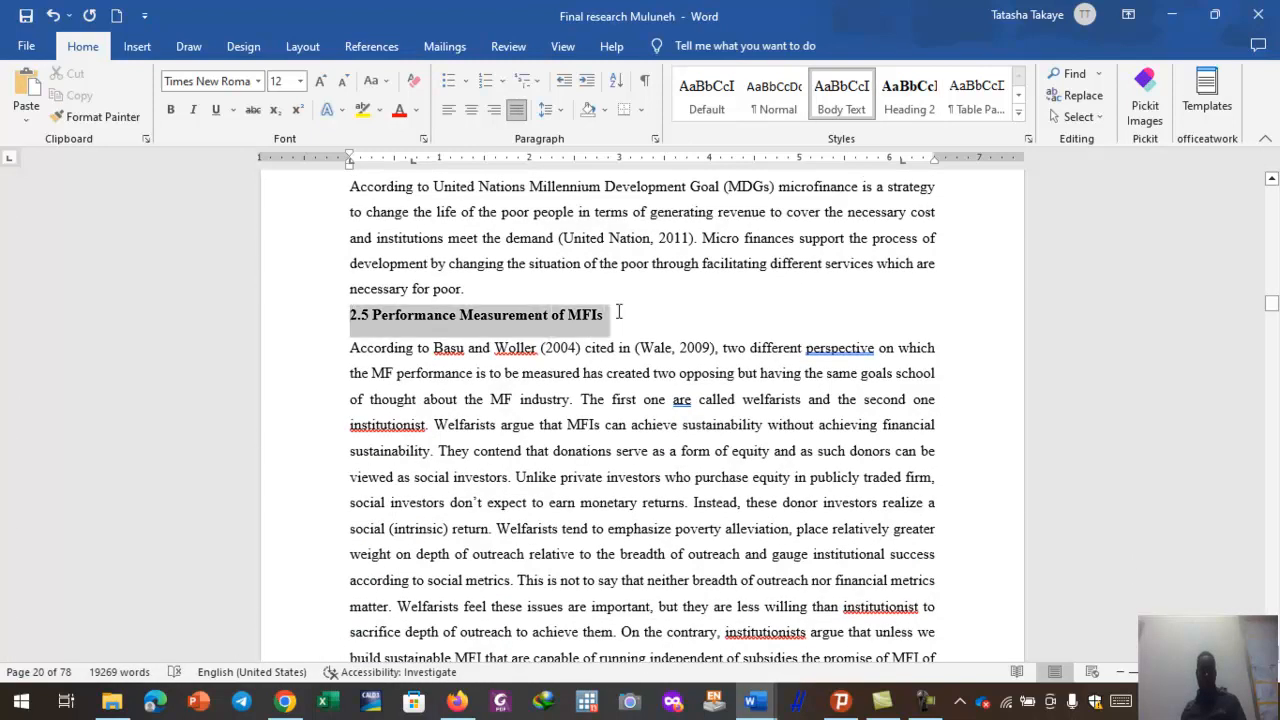
left_click(910, 95)
left_click(760, 292)
scroll(680, 500, "down", 15)
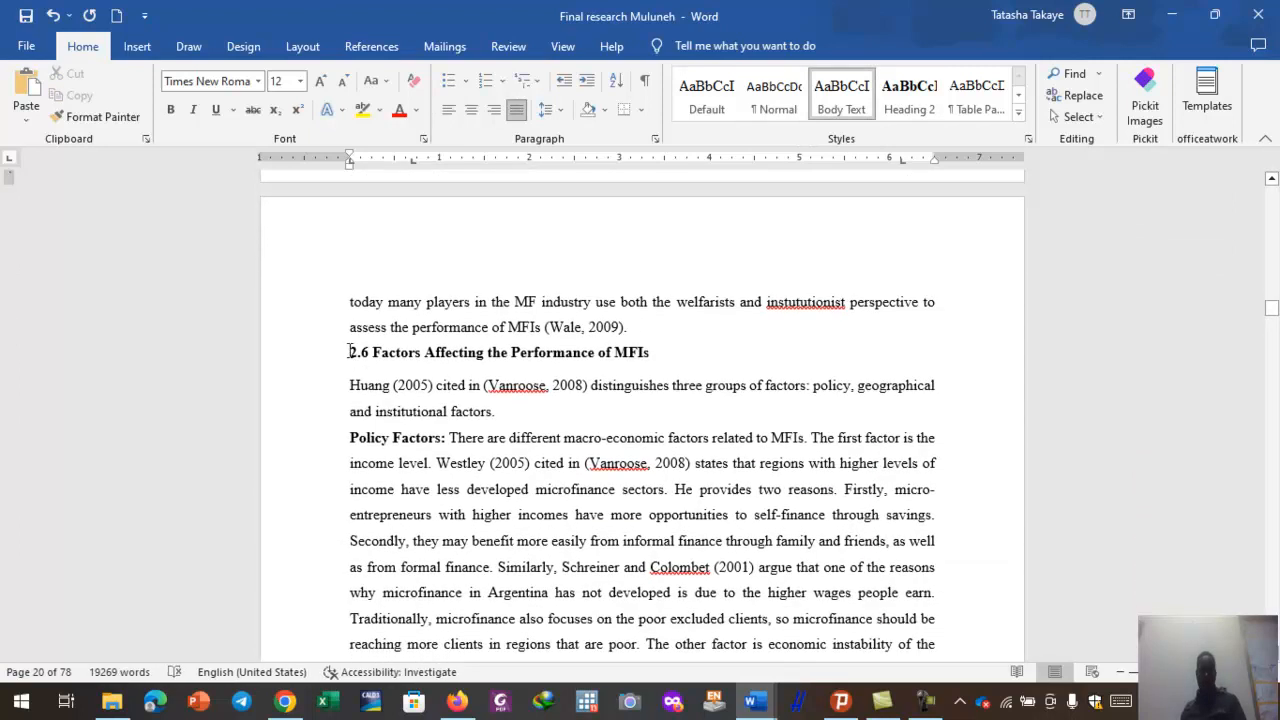
left_click(694, 353, "shift")
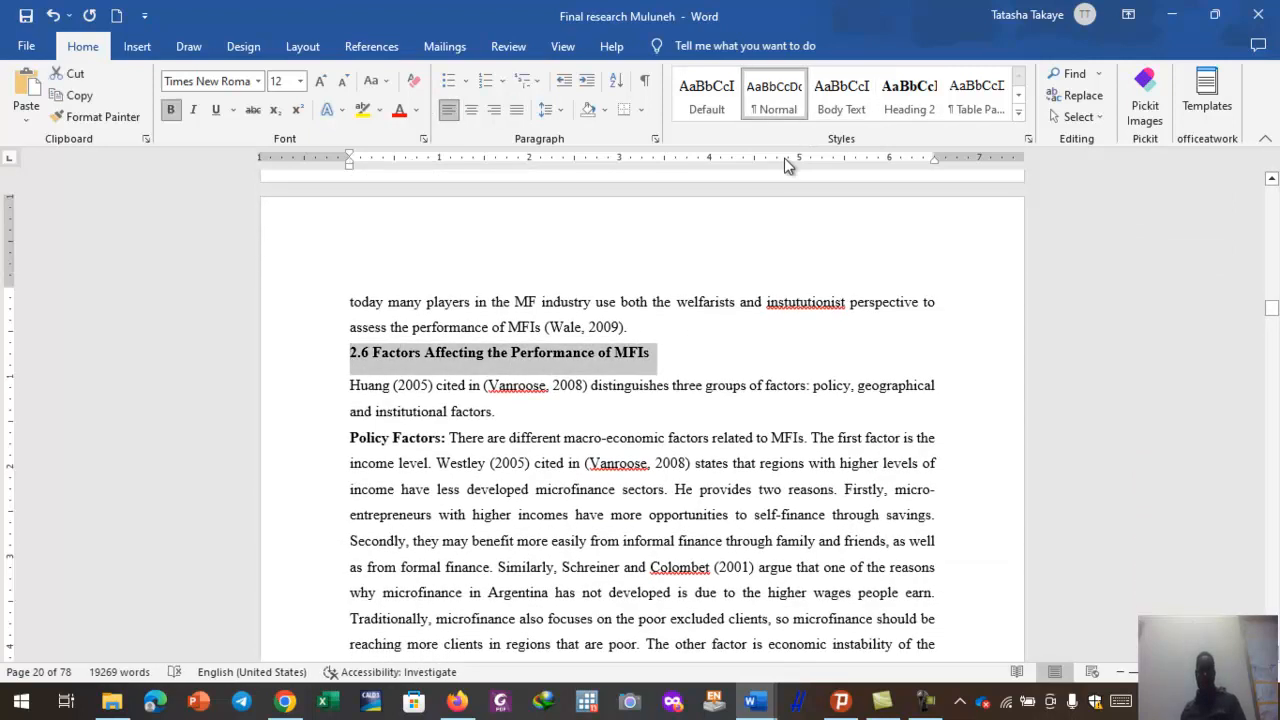
left_click(910, 100)
- Apply the Heading 2 style to the 2.7 Common Risks Found in Microfinance Institutions heading
scroll(695, 615, "down", 10)
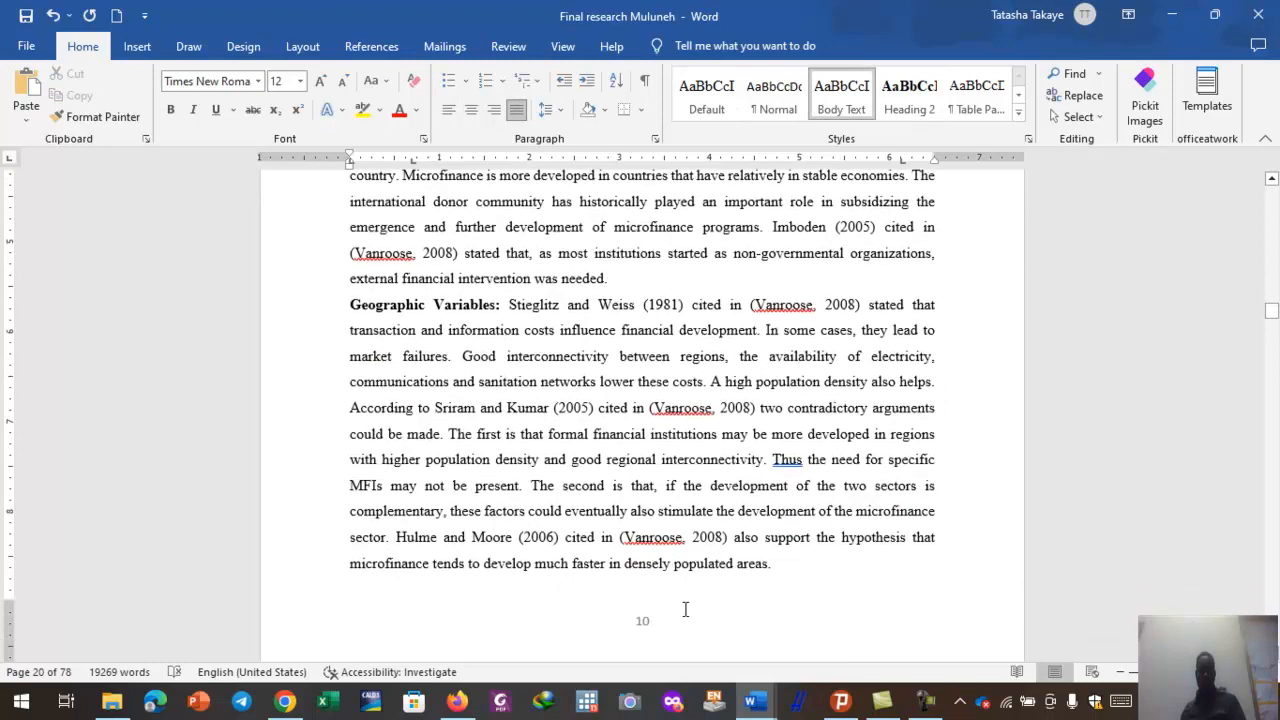
scroll(622, 590, "down", 3)
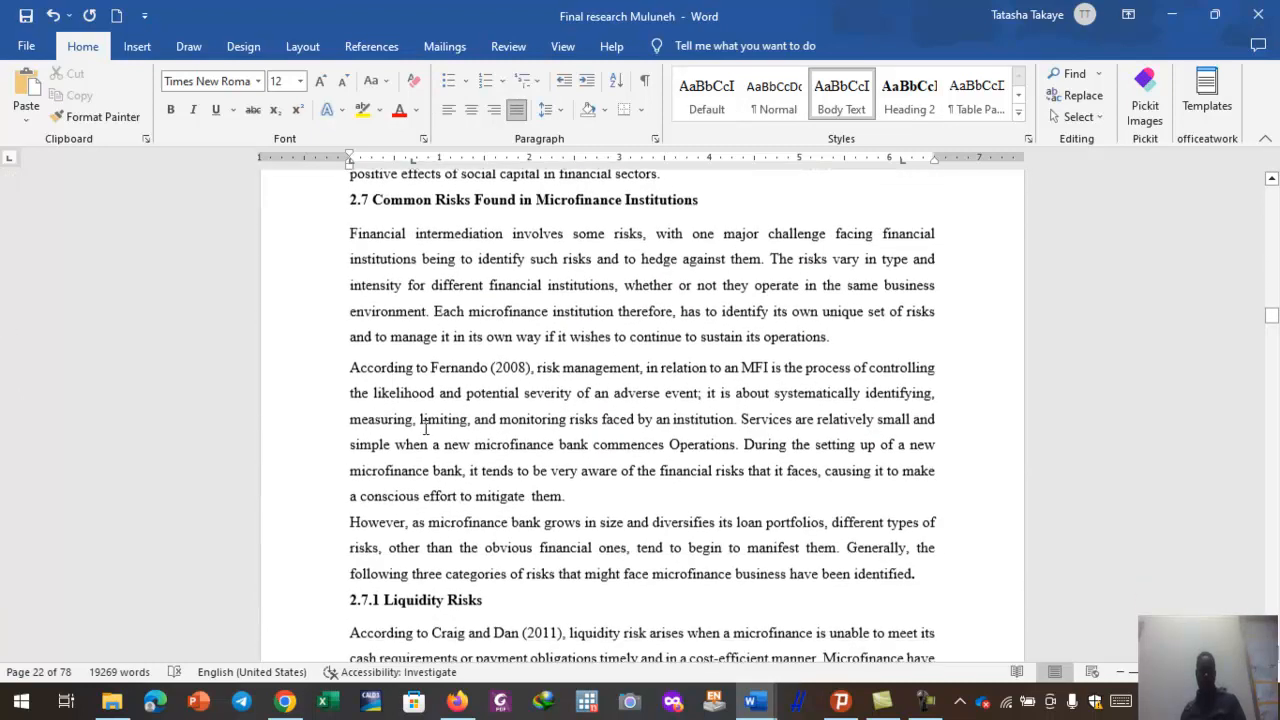
left_click_drag(352, 197, 705, 201)
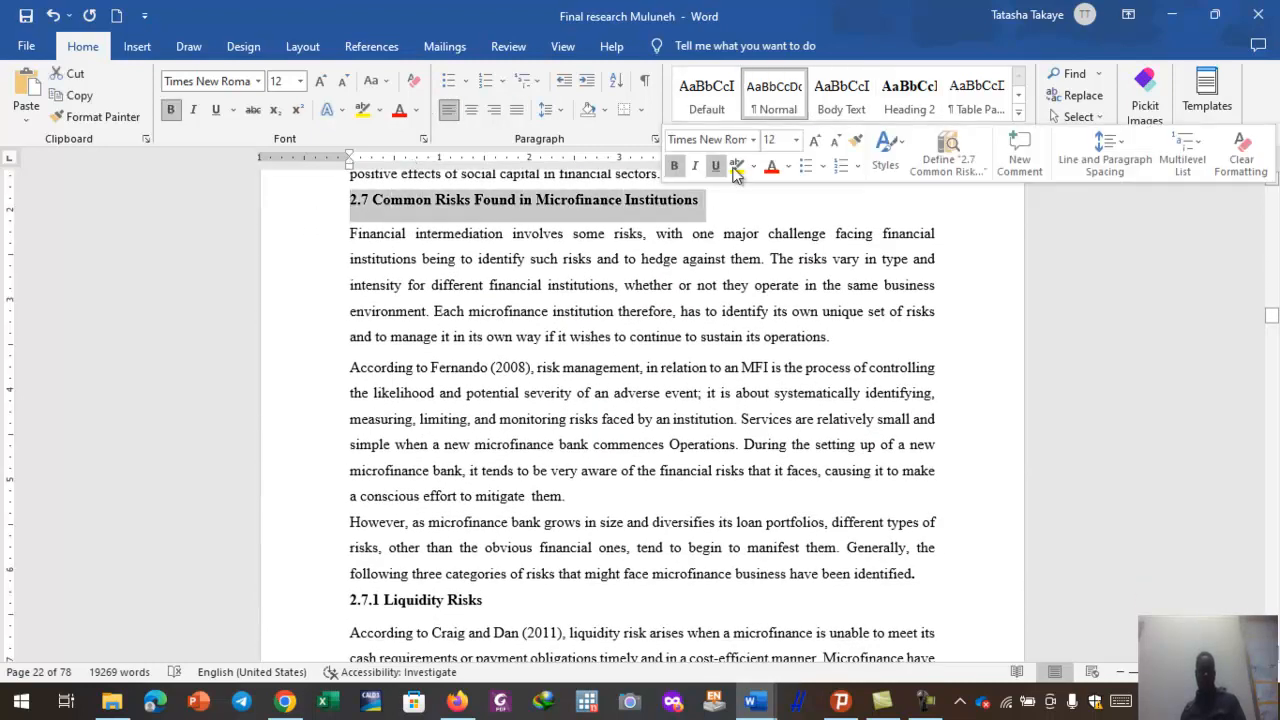
left_click(909, 95)
left_click(709, 407)
scroll(538, 480, "down", 5)
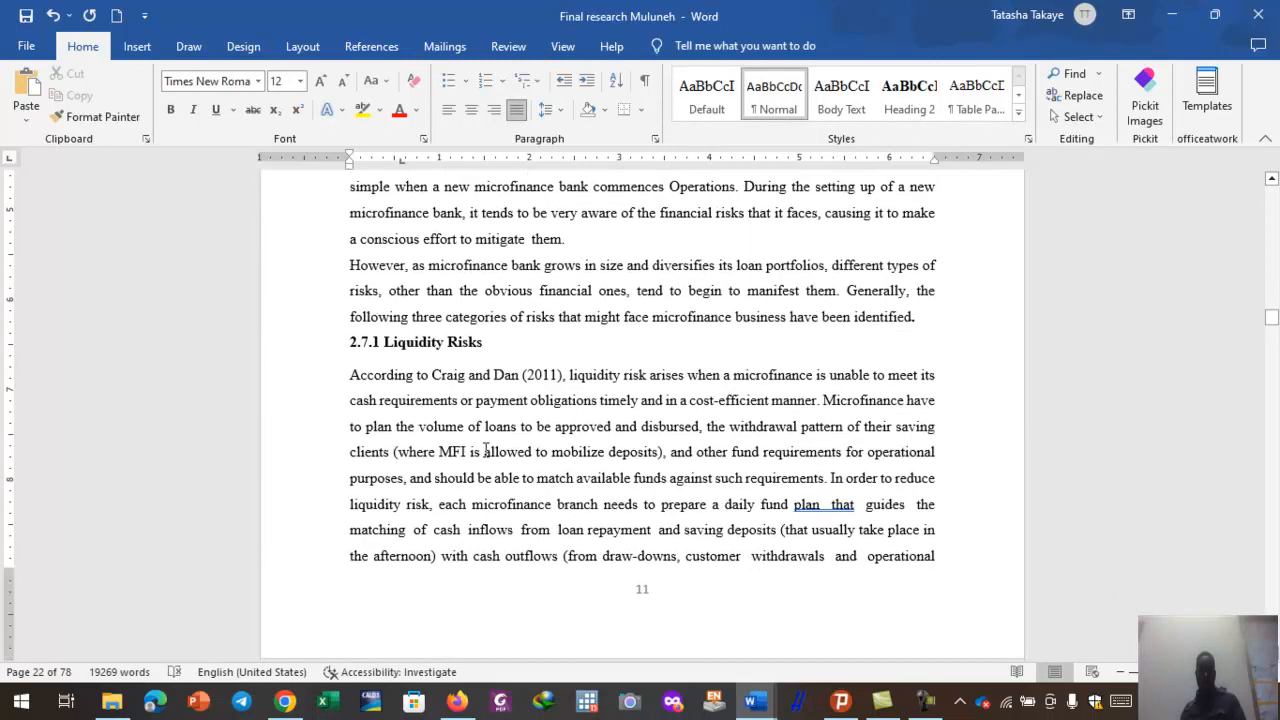
- Apply the Heading 3 style to the 2.7.1 Liquidity Risks subsection heading
left_click_drag(352, 345, 512, 345)
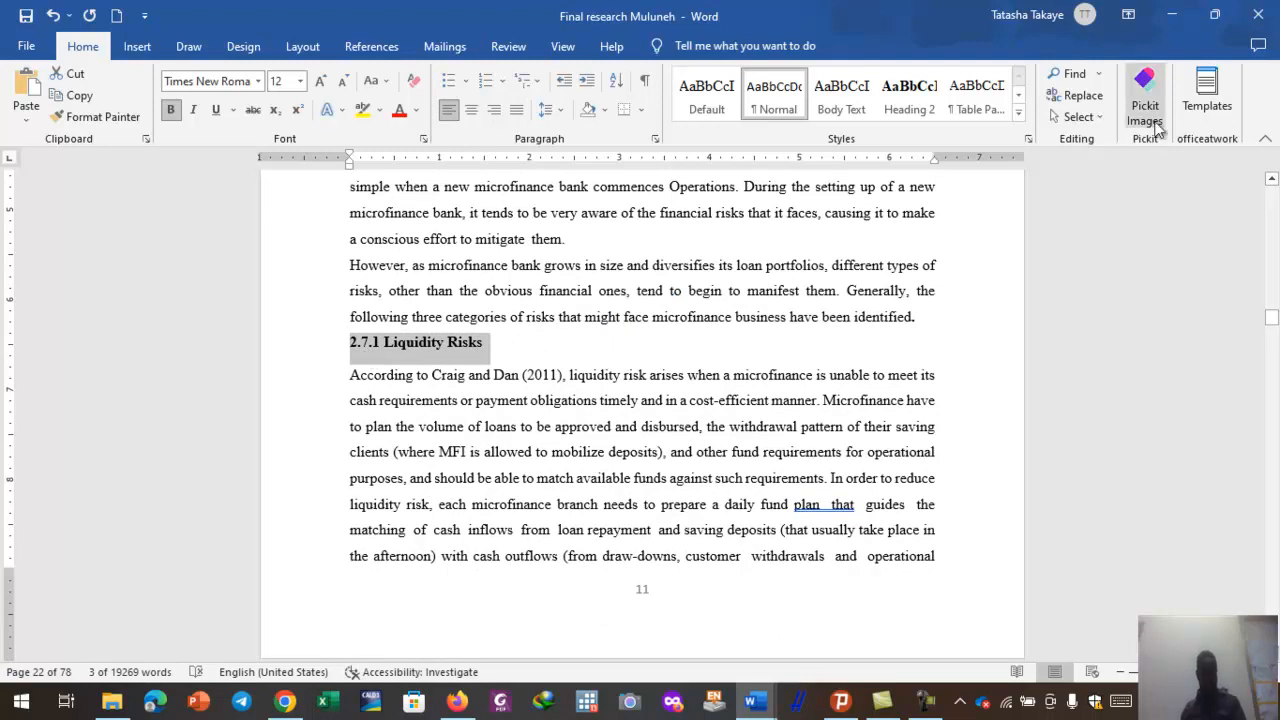
left_click(1018, 113)
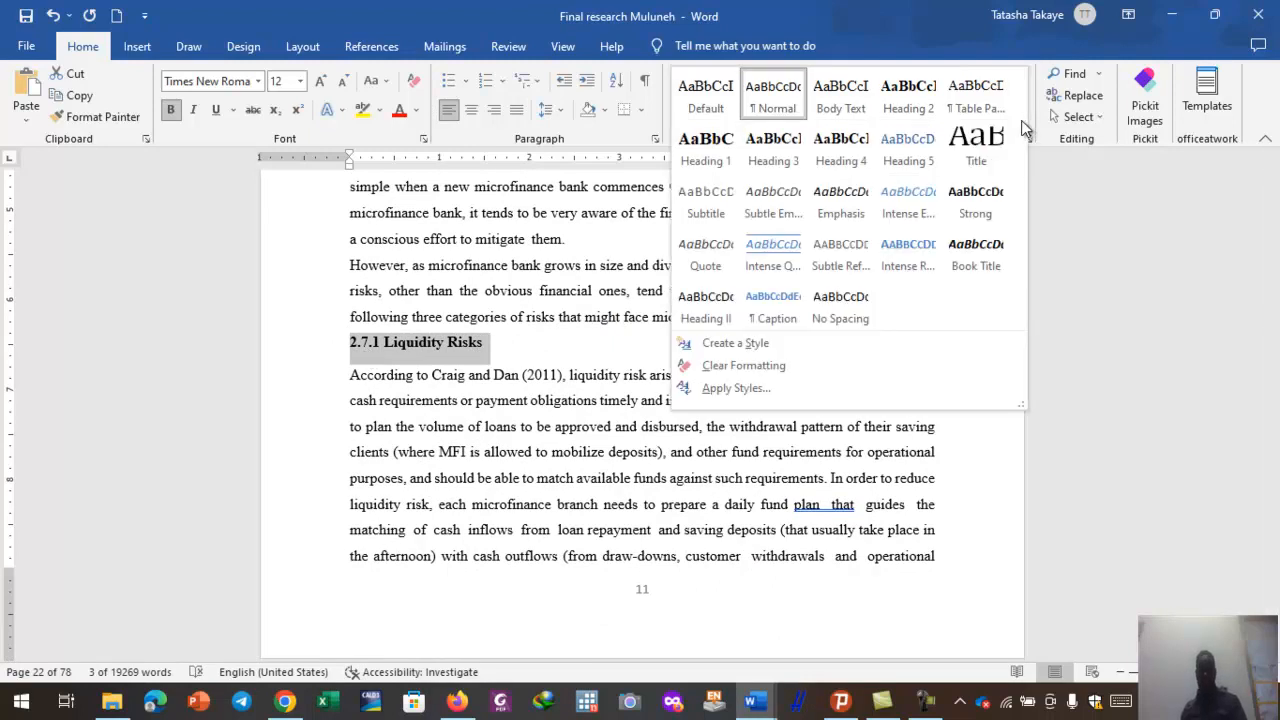
left_click(773, 150)
left_click(663, 378)
scroll(662, 420, "down", 5)
scroll(660, 432, "down", 10)
left_click_drag(343, 317, 533, 290)
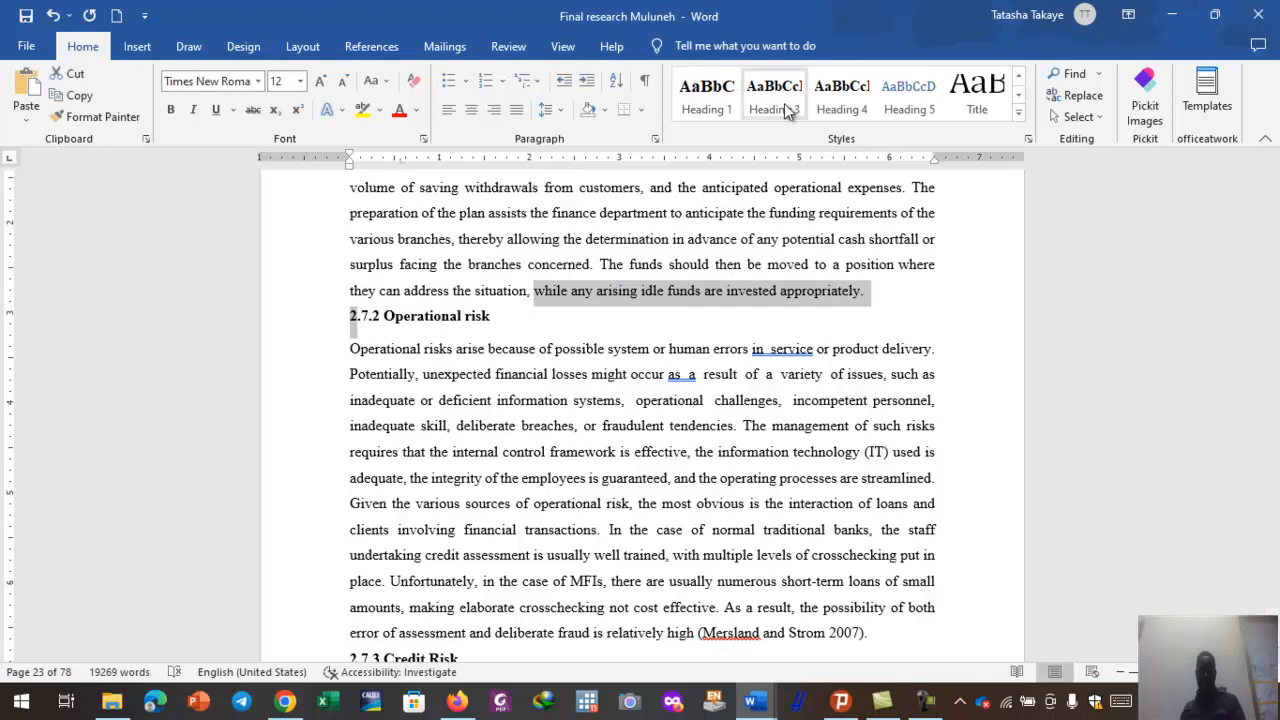
left_click(783, 103)
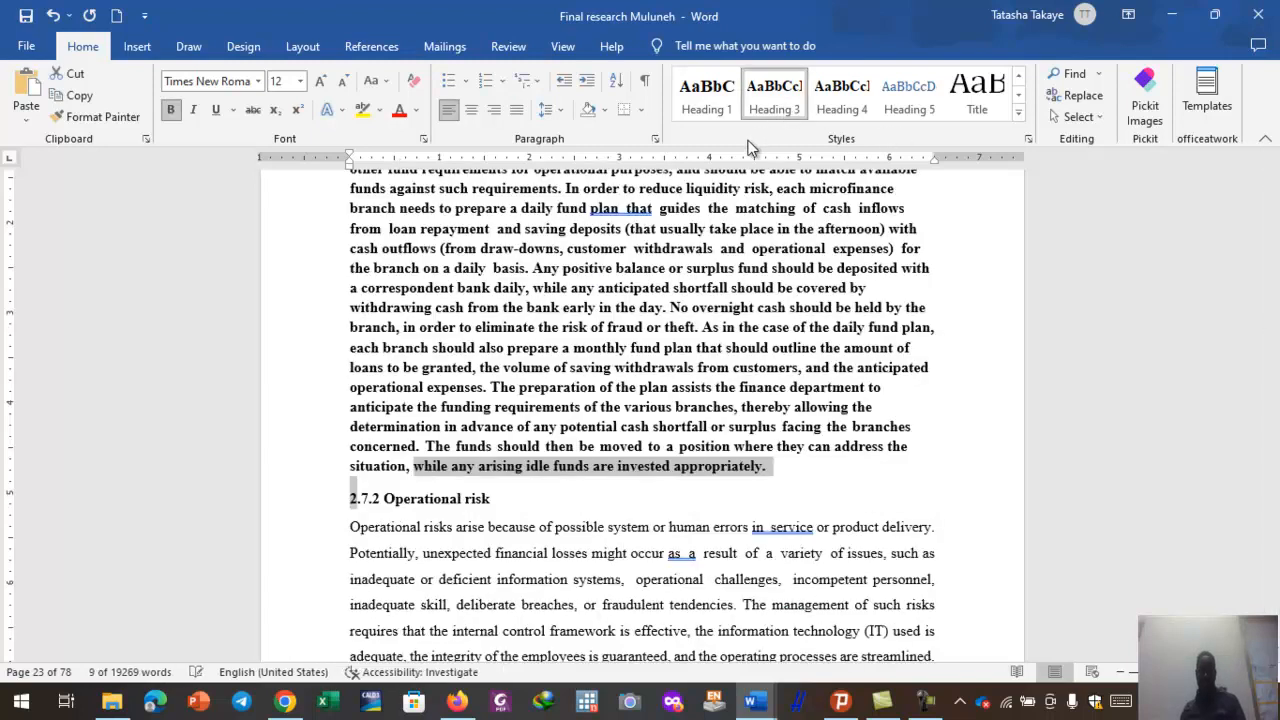
left_click(53, 15)
- Apply the Heading 3 style to only the 2.7.2 Operational risk subsection heading
left_click(498, 314)
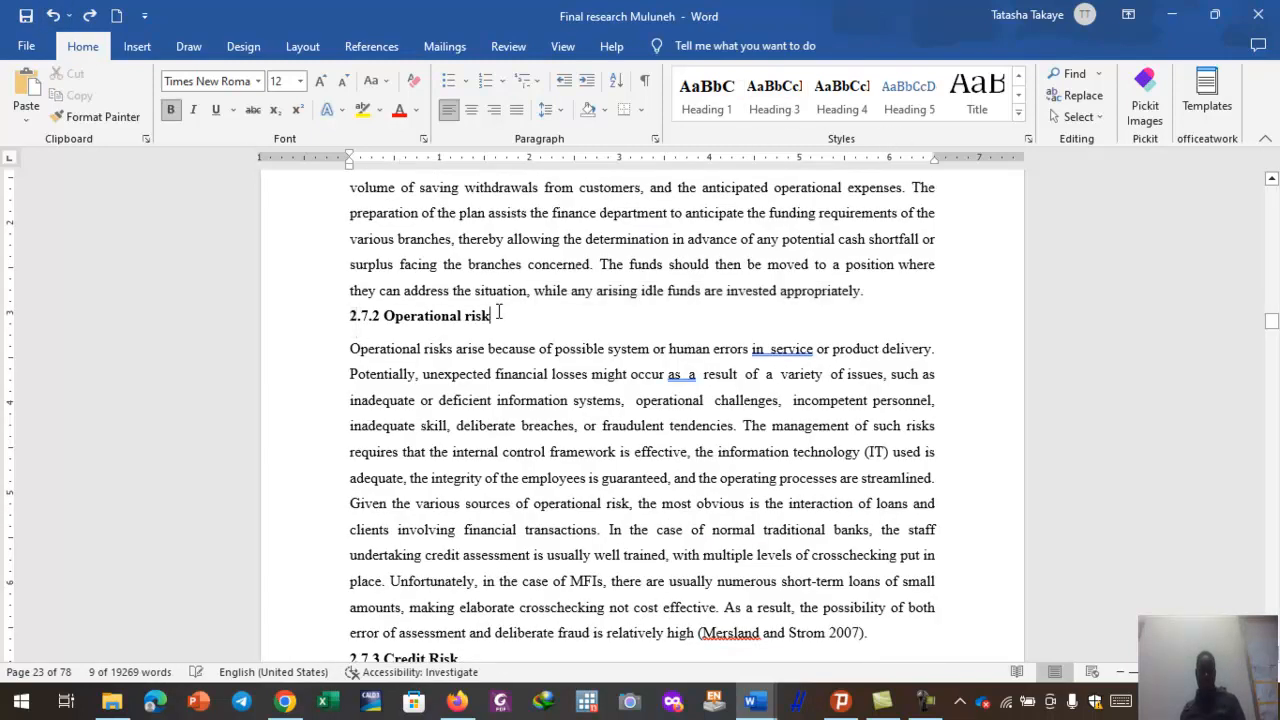
left_click_drag(492, 316, 350, 330)
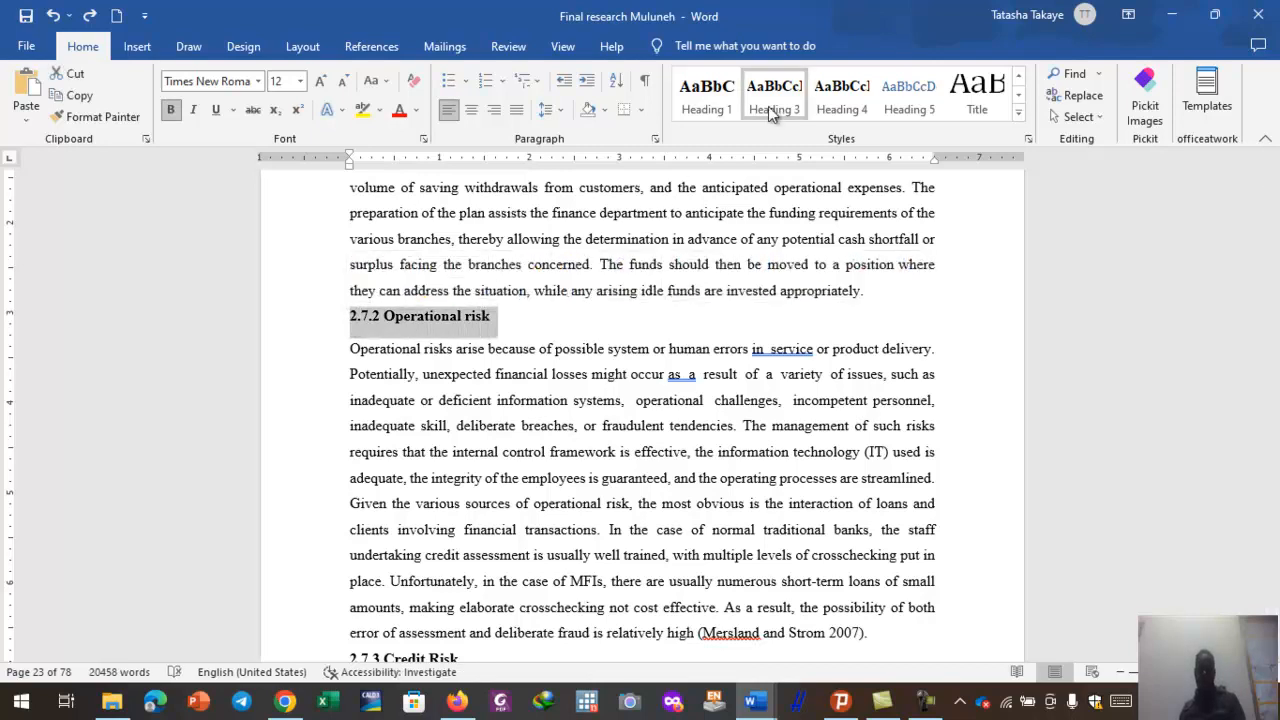
left_click(768, 106)
left_click(497, 325)
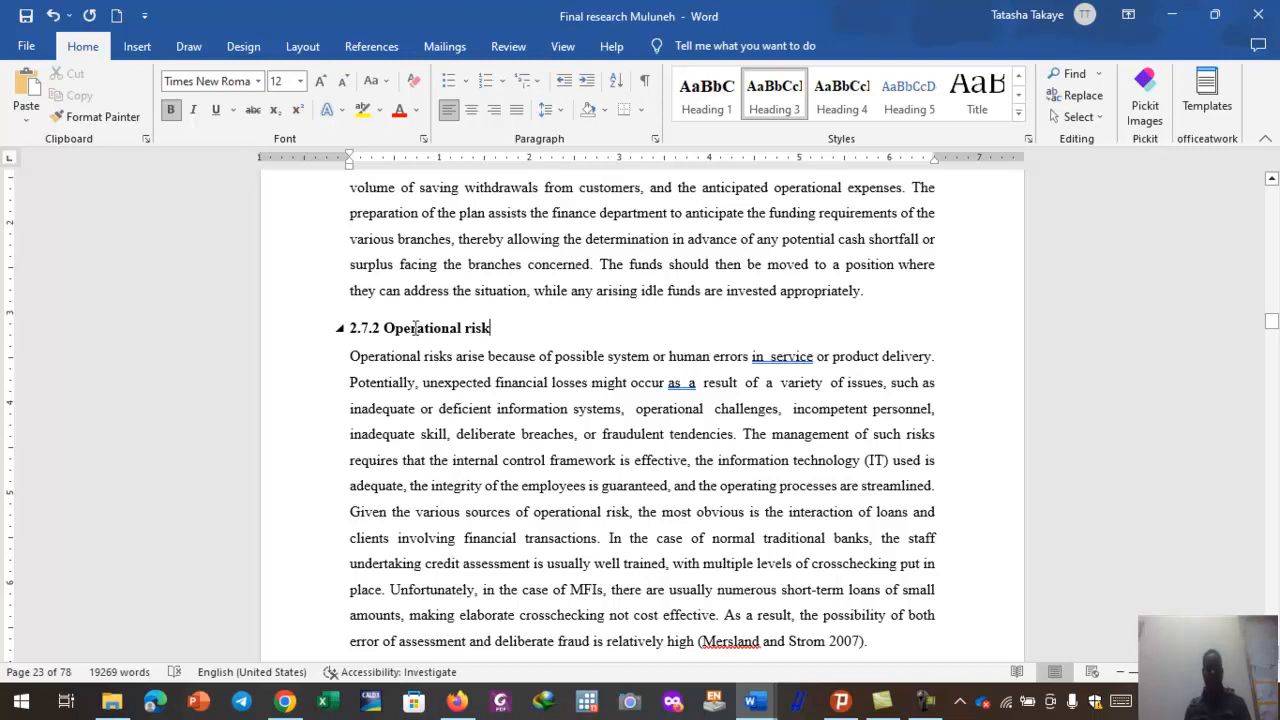
- Capitalize the word "risk" in the 2.7.2 heading with the Capitalize Each Word case option
left_click_drag(393, 331, 501, 331)
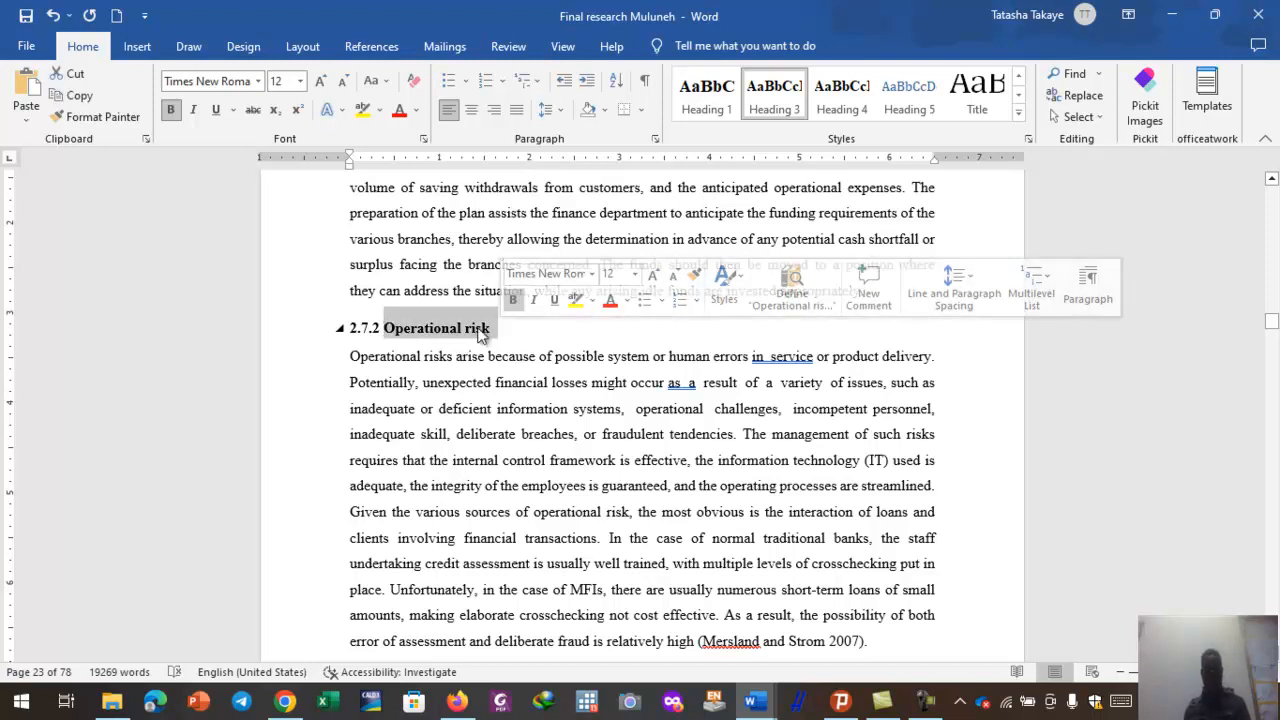
left_click(468, 330)
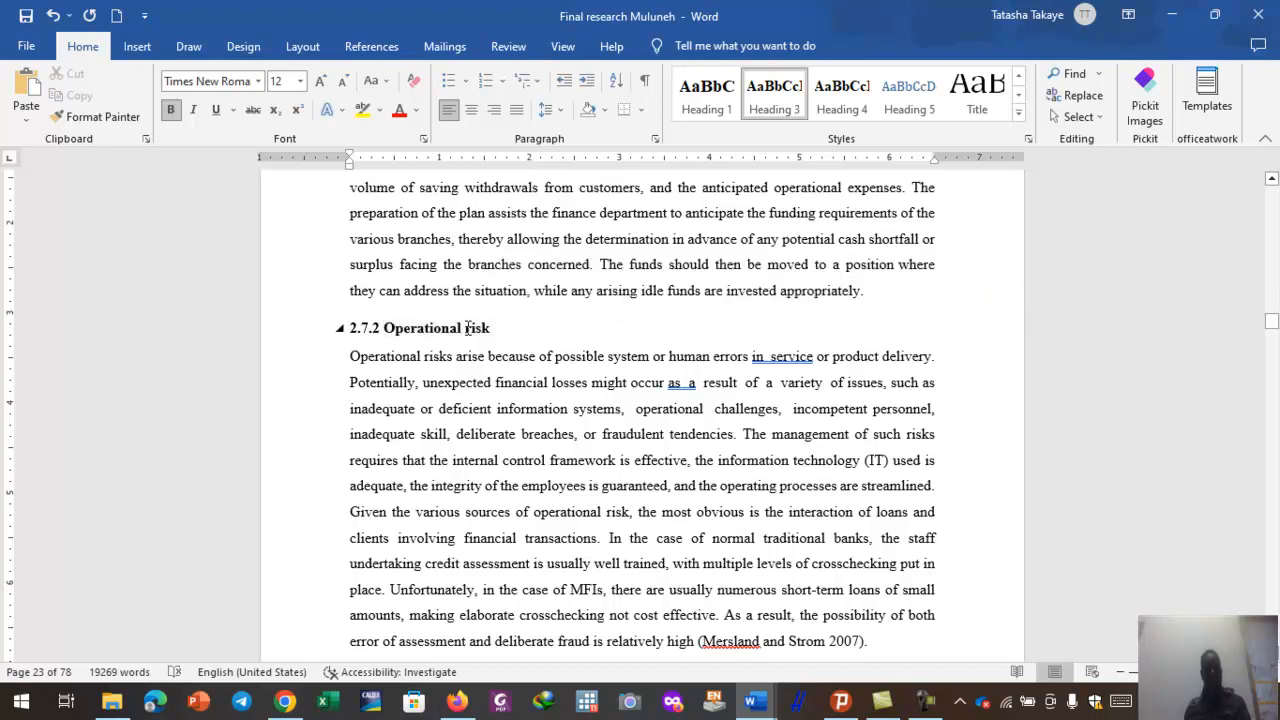
left_click_drag(474, 330, 495, 334)
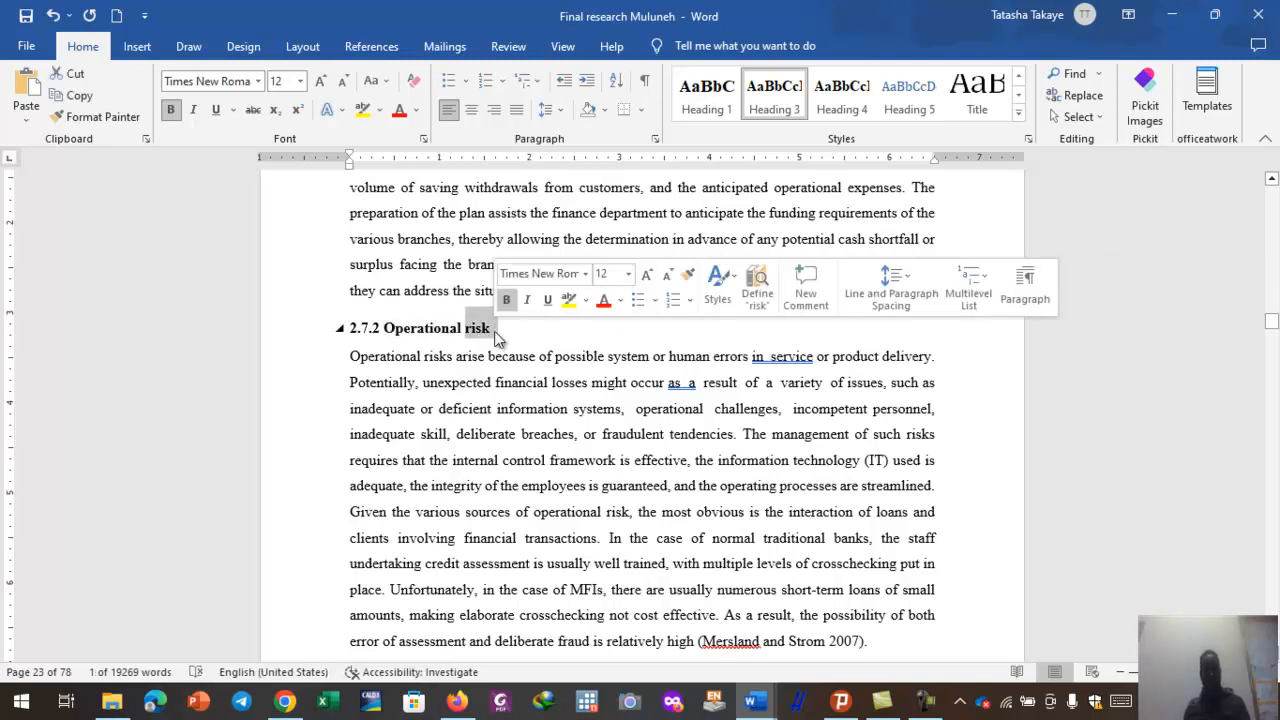
left_click(386, 82)
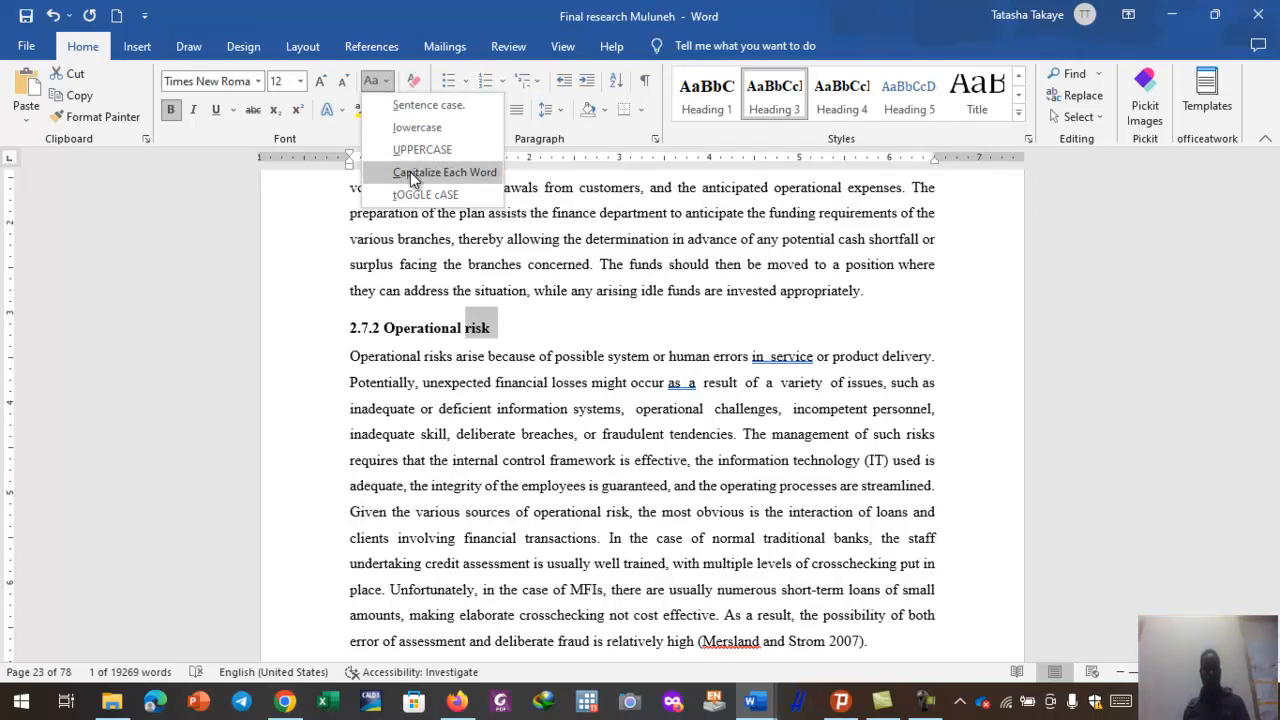
left_click(448, 173)
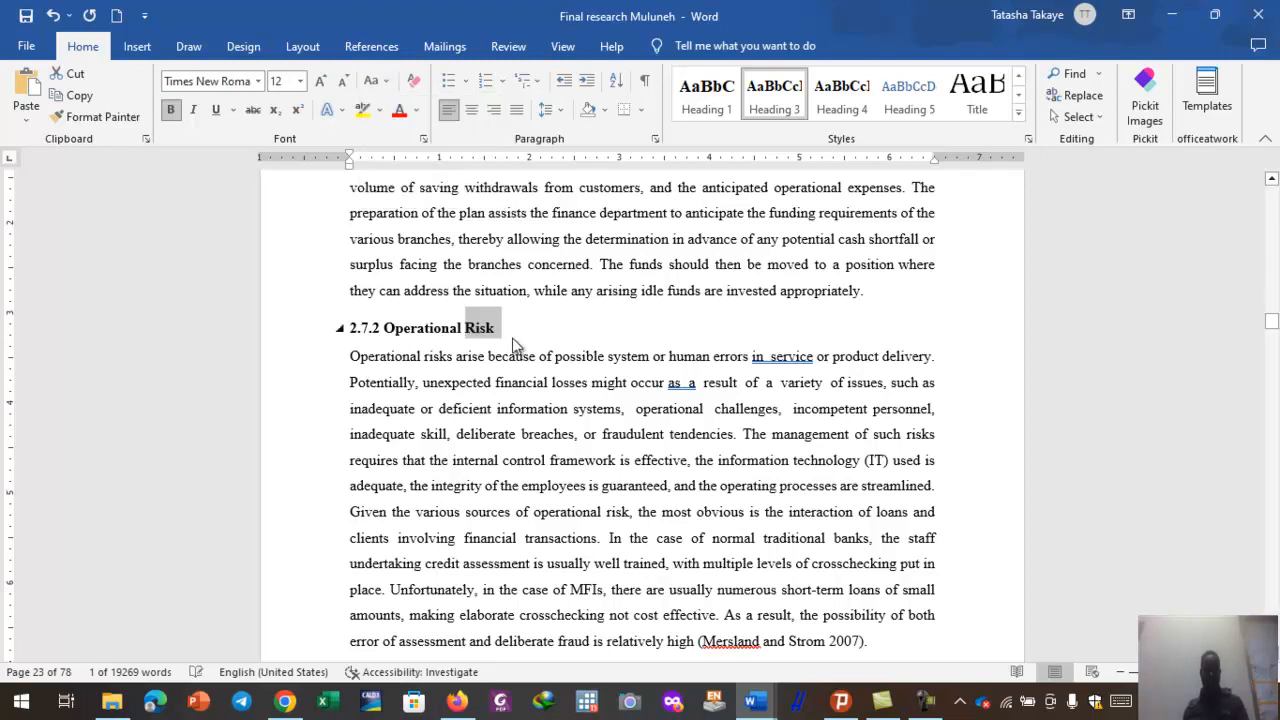
left_click(486, 352)
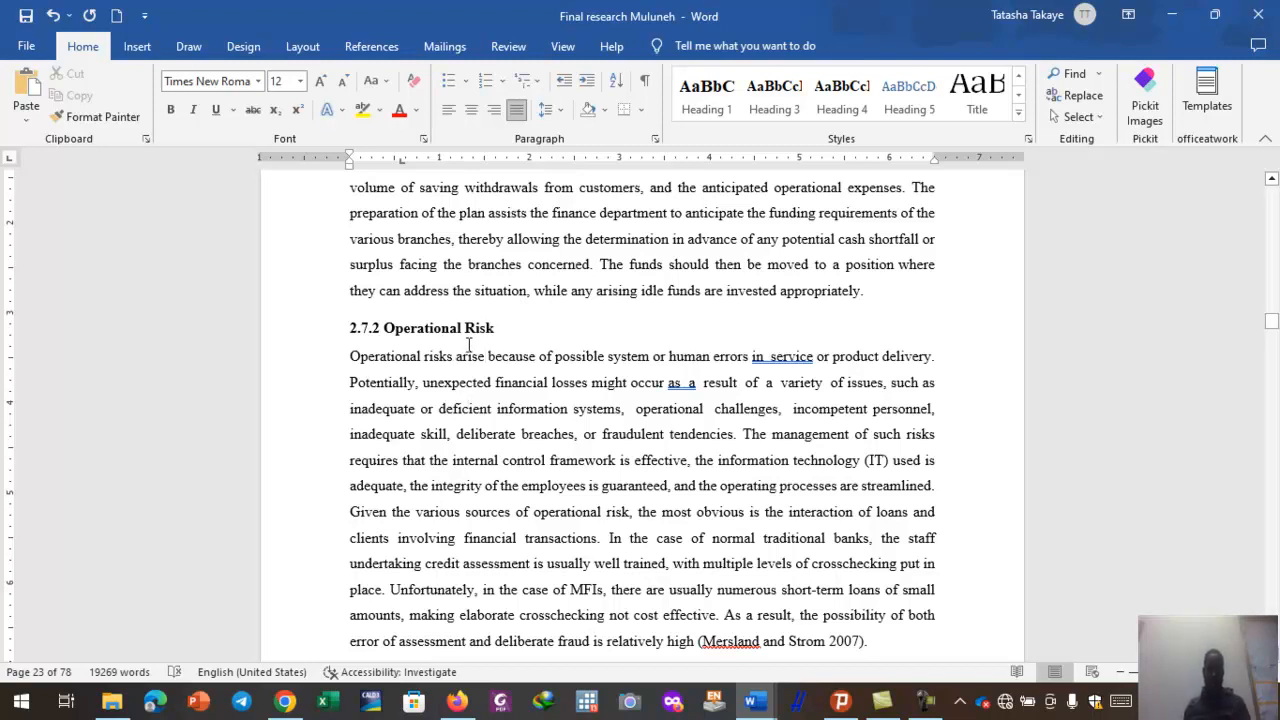
left_click_drag(466, 332, 476, 334)
left_click(478, 357)
- Apply the Heading 3 style to the 2.7.3 Credit Risk subsection heading
scroll(505, 376, "down", 4)
scroll(505, 376, "down", 1)
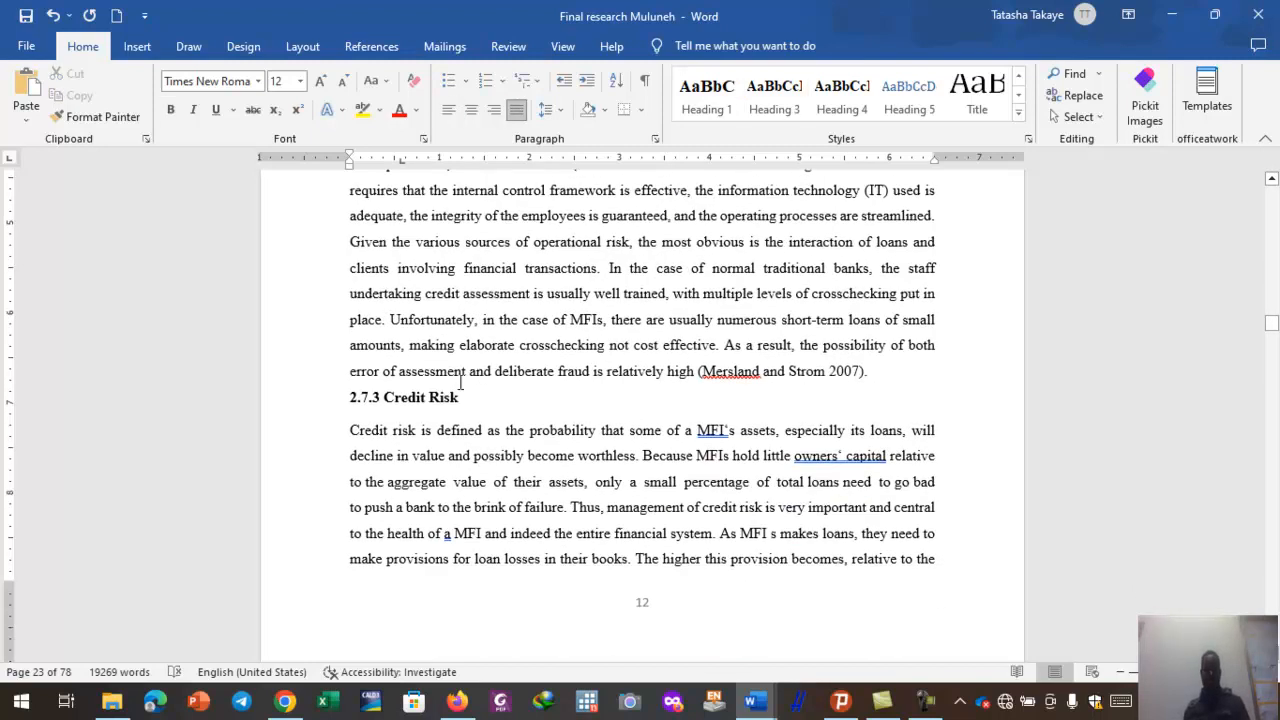
left_click_drag(425, 398, 458, 398)
left_click(432, 430)
left_click_drag(352, 397, 478, 397)
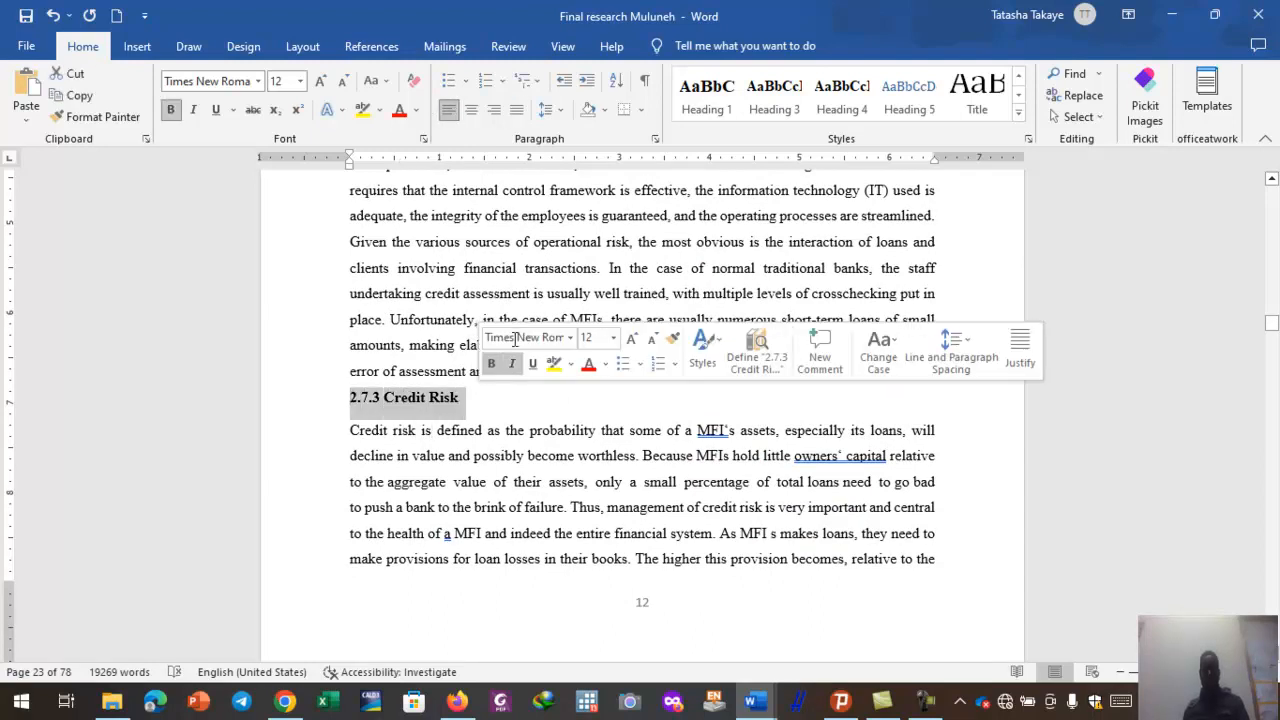
left_click(774, 95)
left_click(607, 395)
- Apply the Heading 2 style to the 2.8 Empirical Literature Review heading
scroll(607, 395, "down", 10)
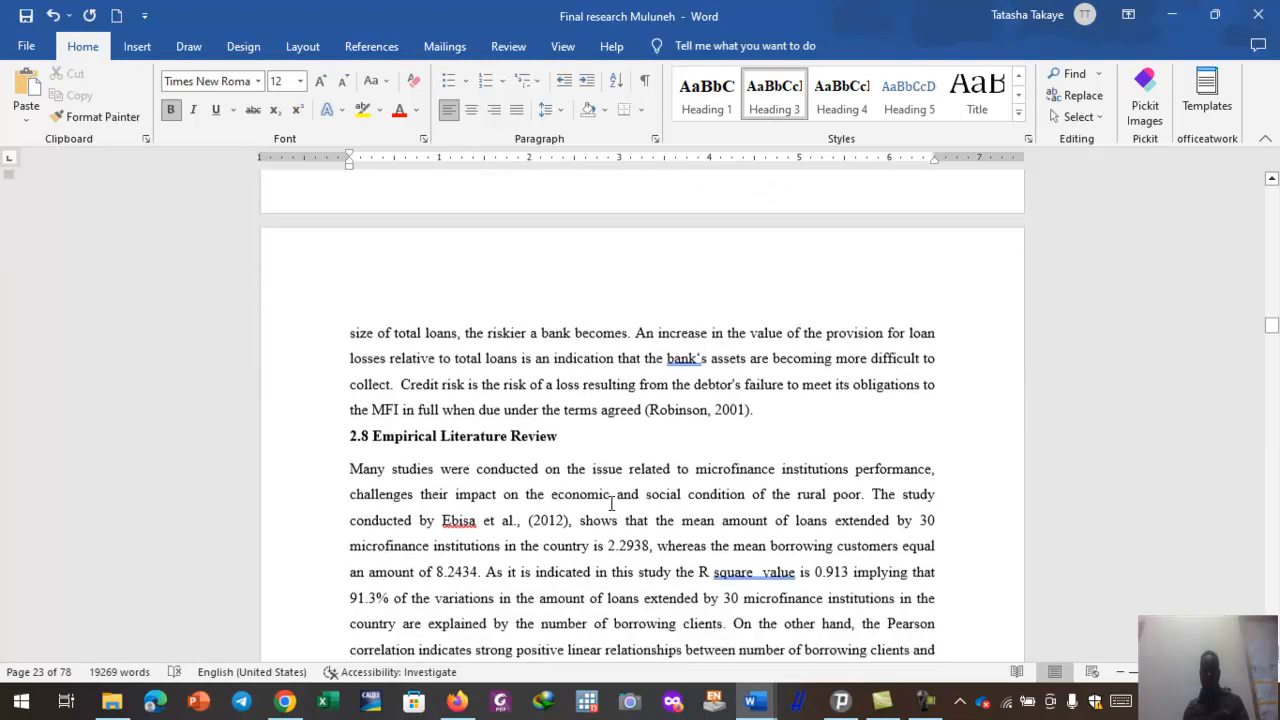
left_click_drag(352, 399, 565, 400)
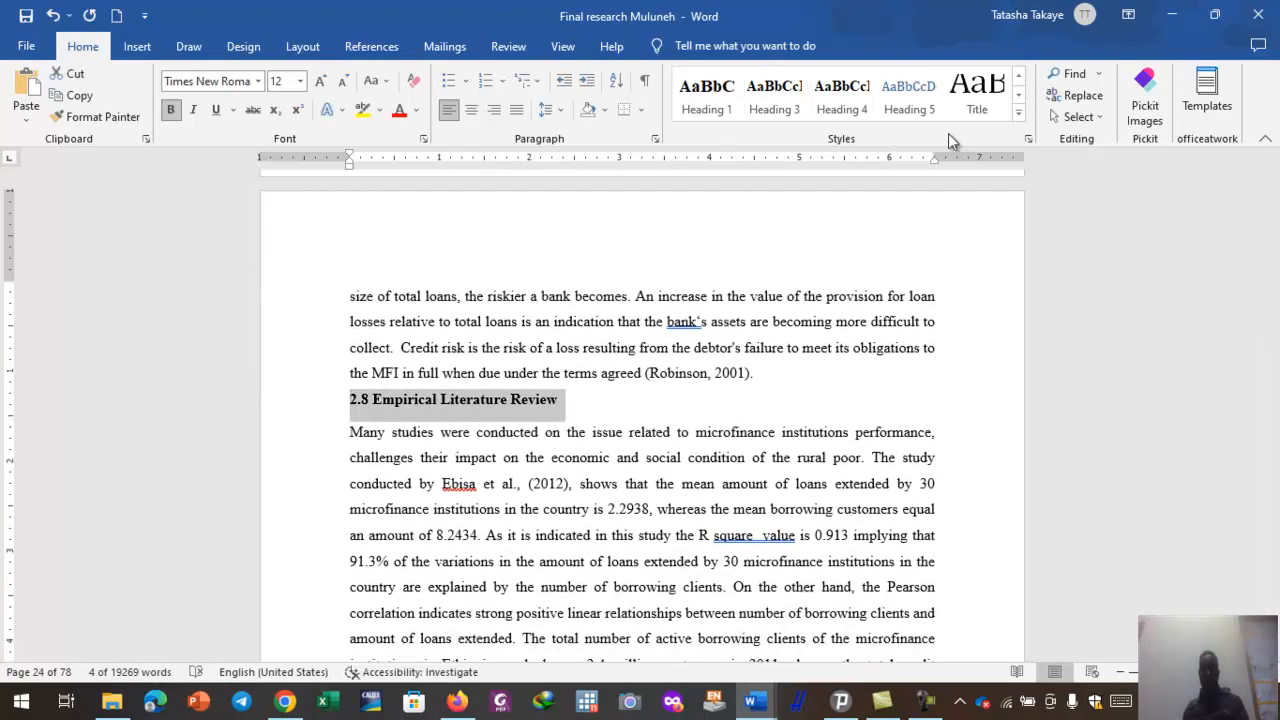
left_click(1019, 112)
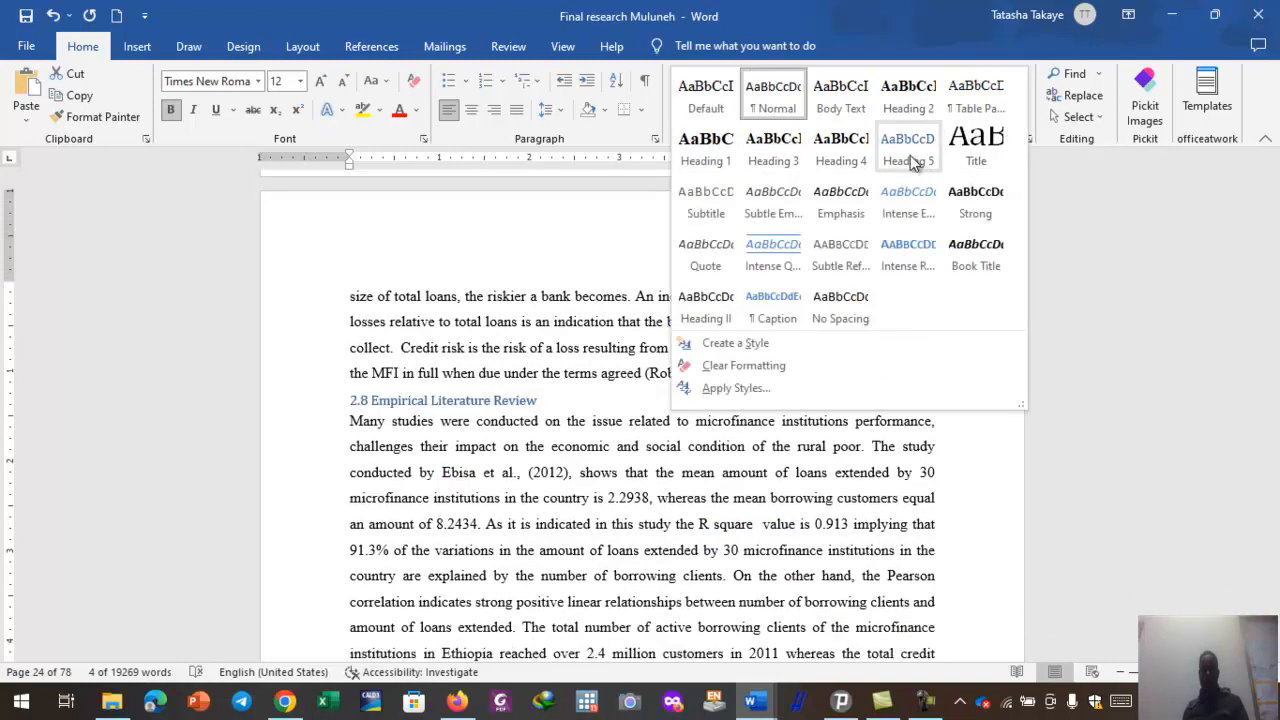
left_click(917, 114)
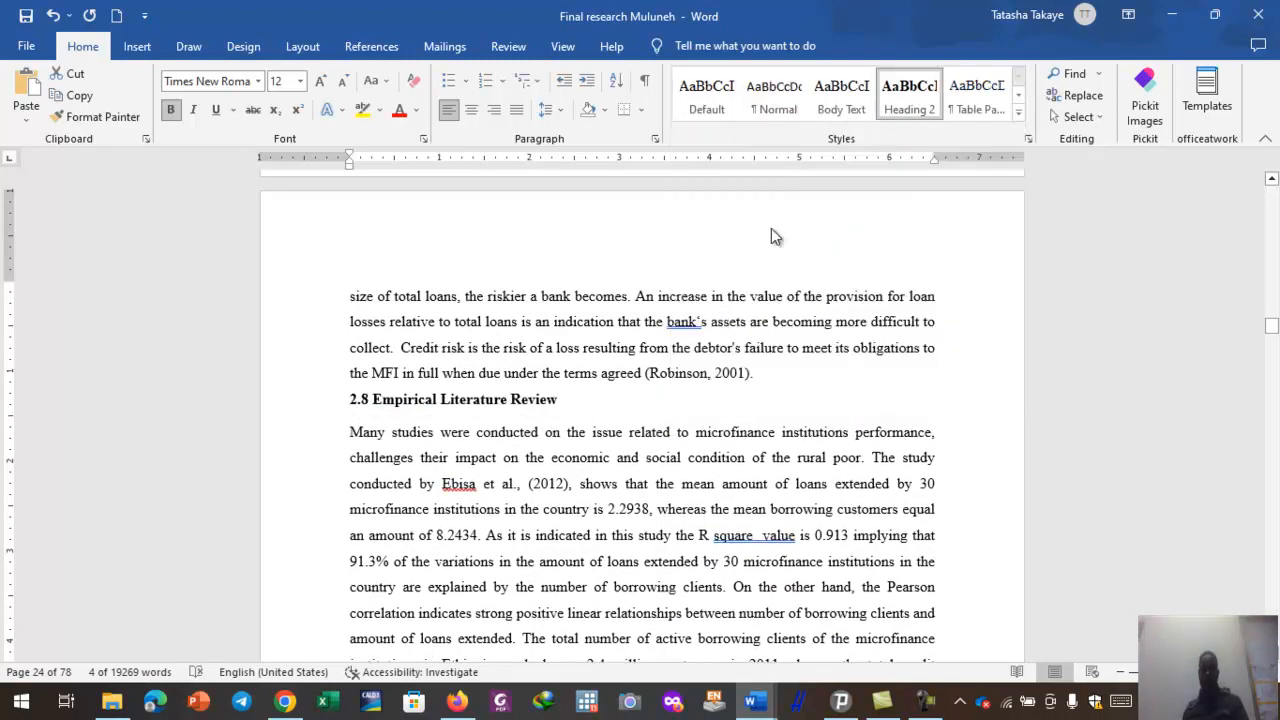
left_click(583, 458)
- Apply the Heading 1 style to the CHAPTER THREE and RESEARCH METHODOLOGY title lines
scroll(583, 461, "down", 10)
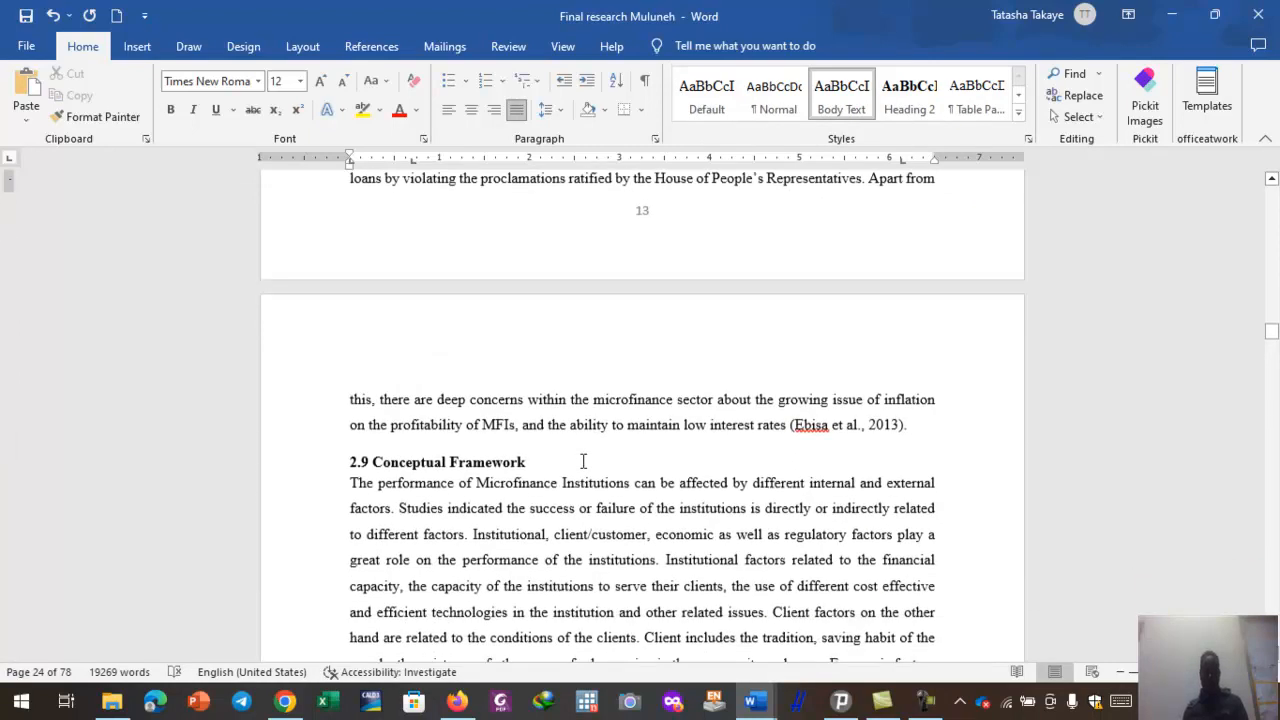
scroll(583, 461, "down", 2)
left_click_drag(352, 371, 534, 372)
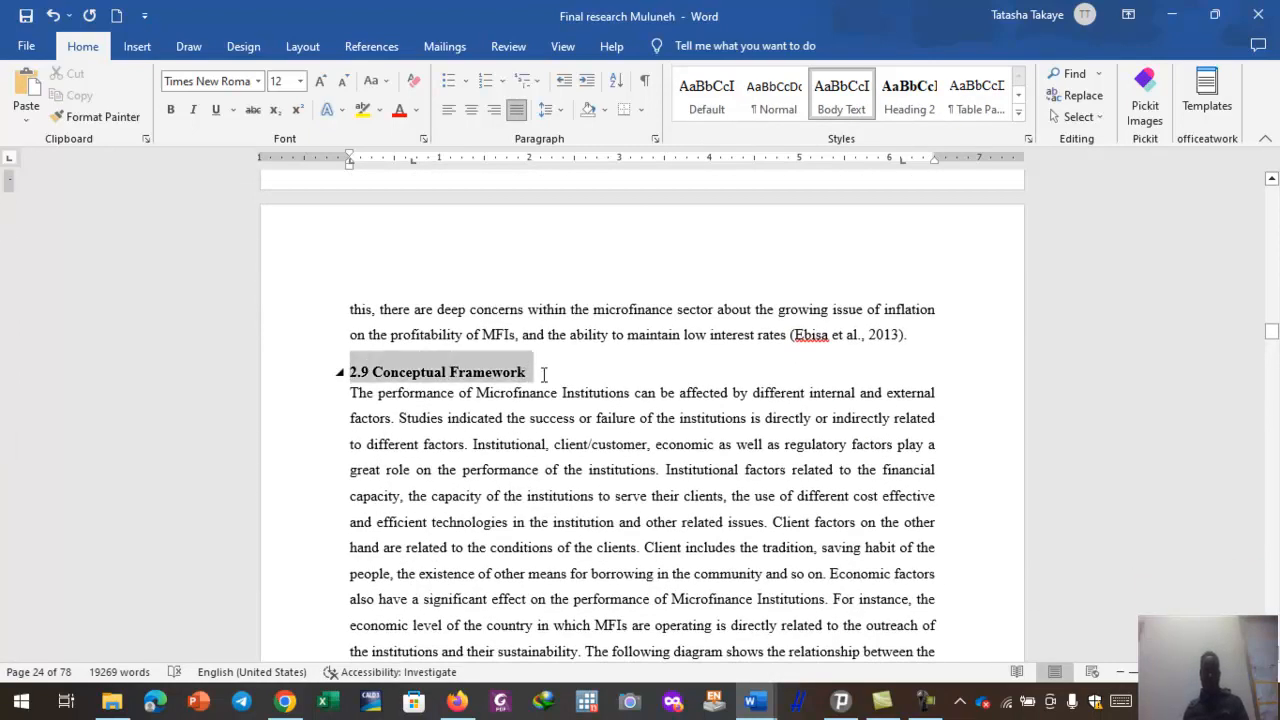
left_click(662, 449)
scroll(663, 450, "down", 15)
scroll(663, 455, "down", 15)
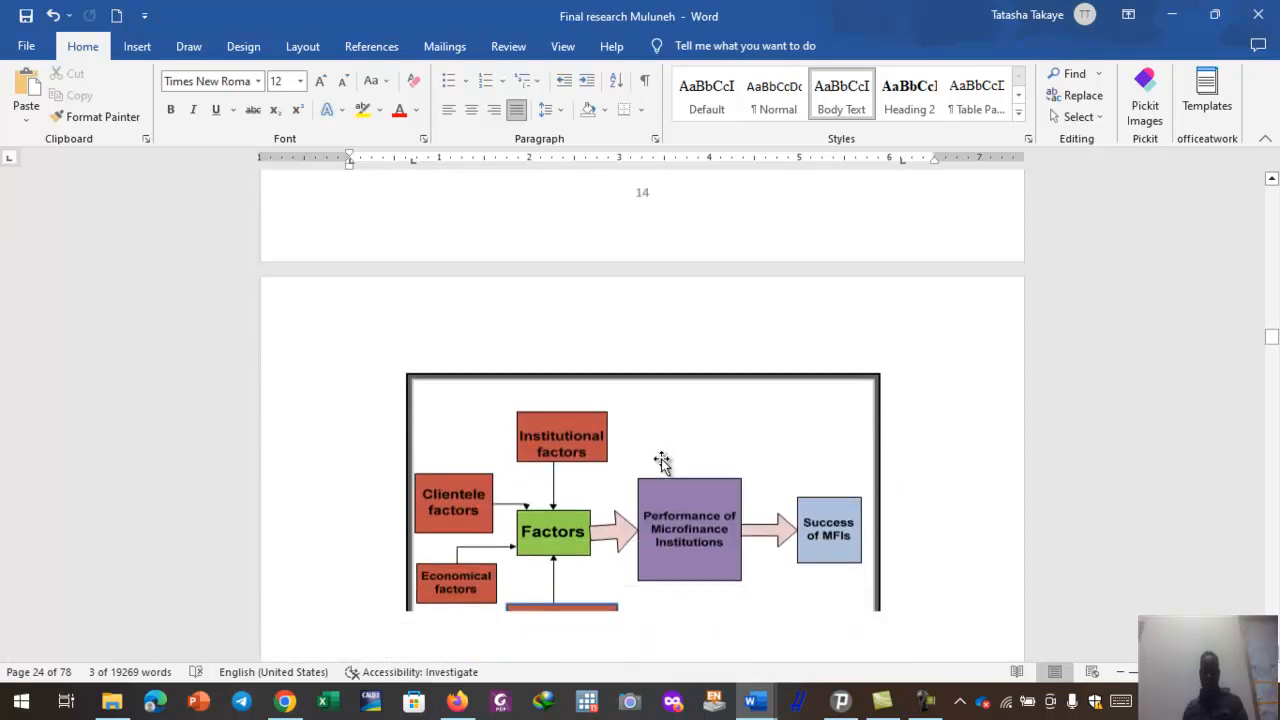
scroll(662, 459, "down", 3)
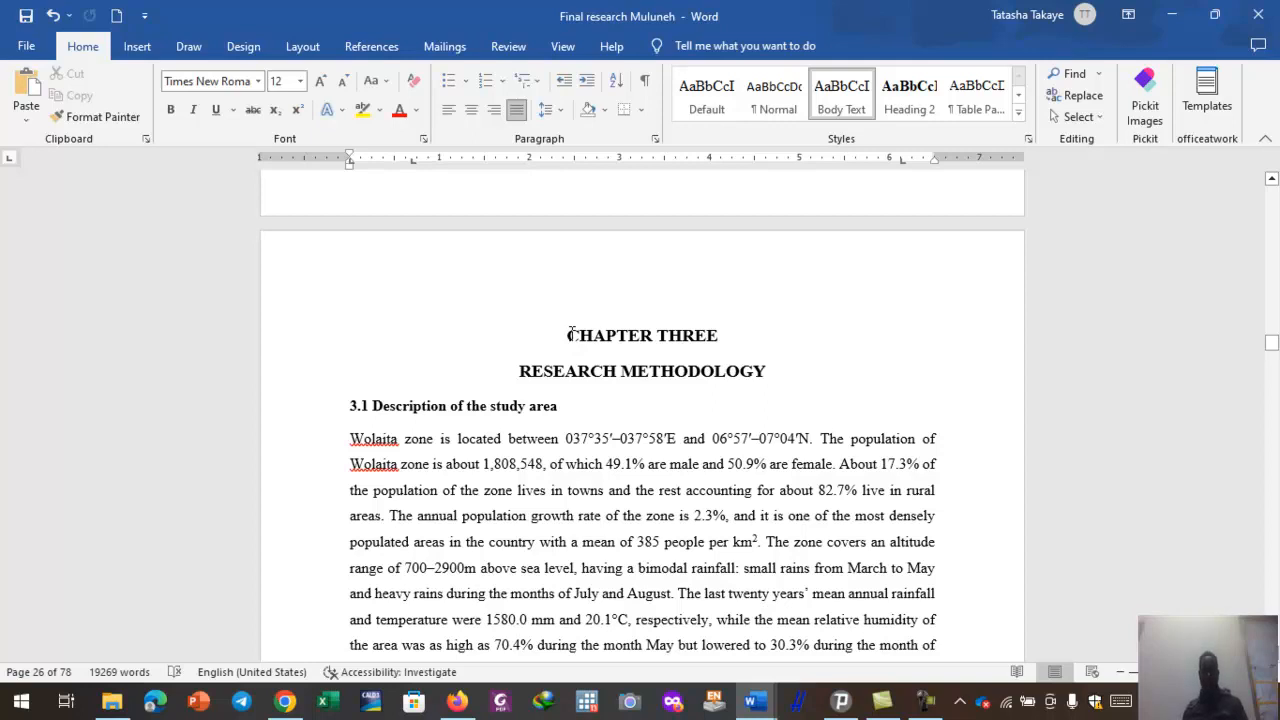
left_click_drag(571, 333, 771, 373)
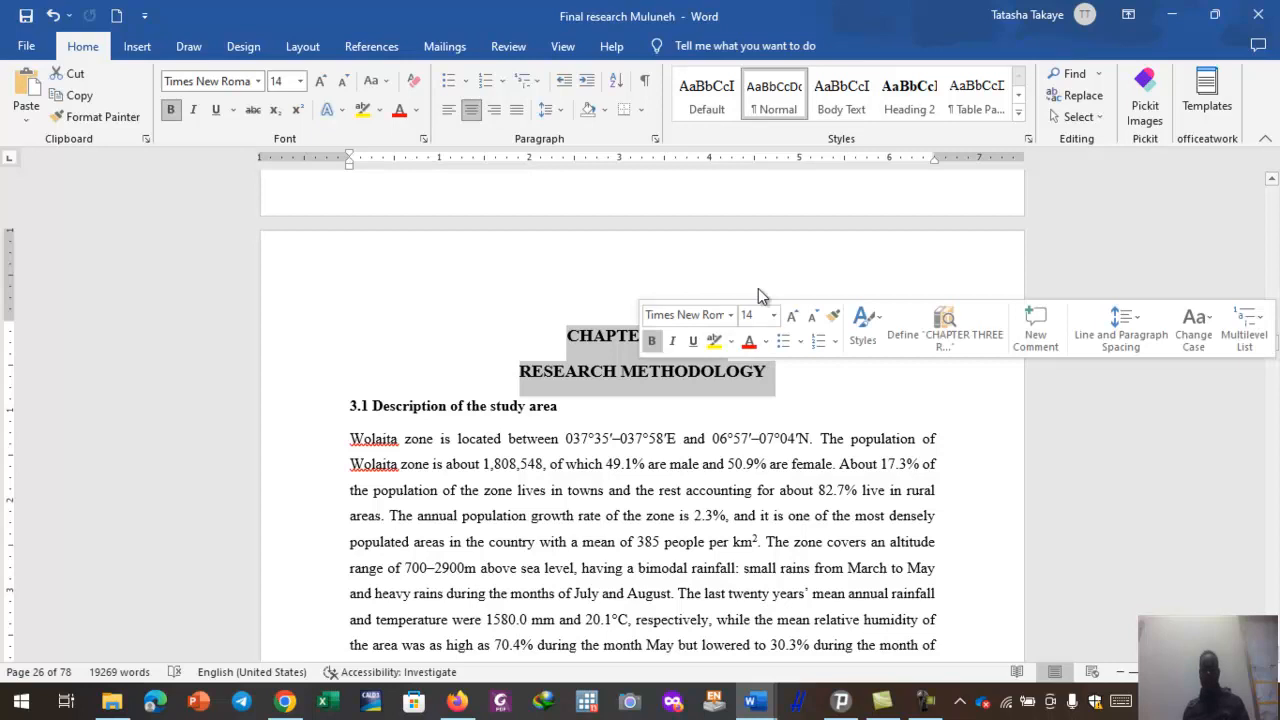
left_click(1019, 126)
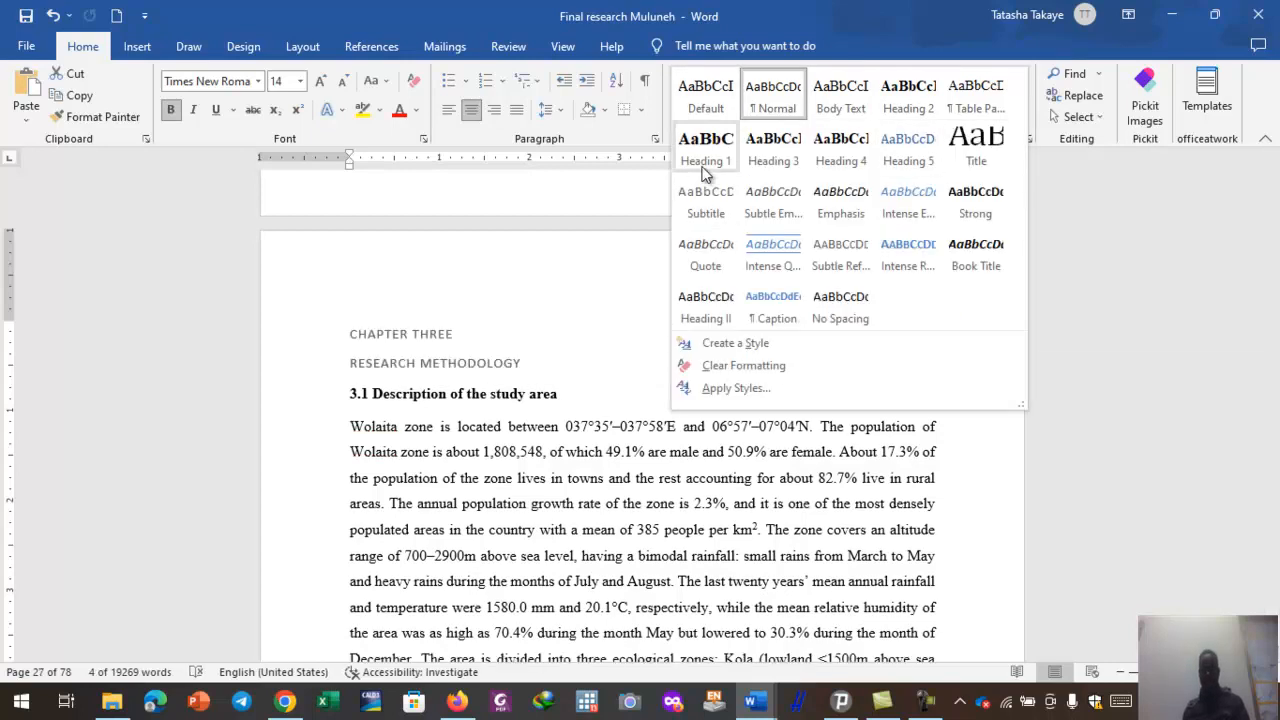
left_click(706, 161)
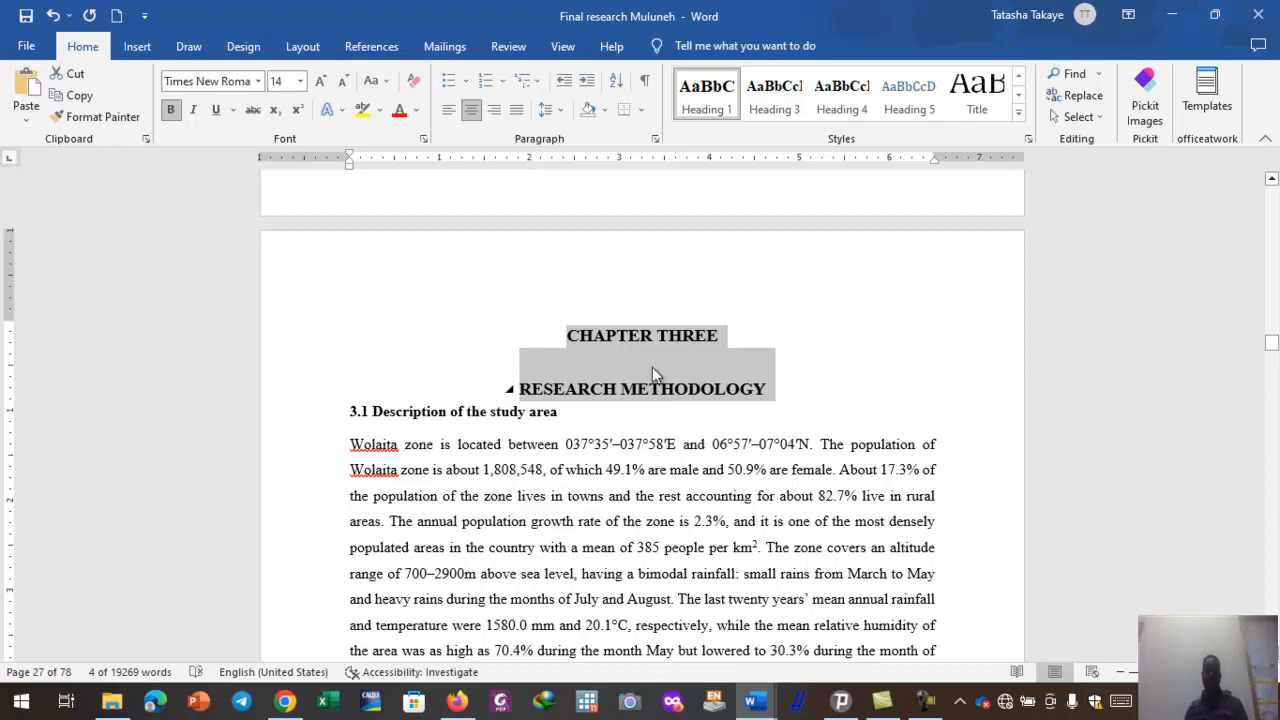
left_click(474, 448)
- Apply the Heading 2 style to the 3.1 Description of the study area heading
left_click_drag(350, 416, 566, 417)
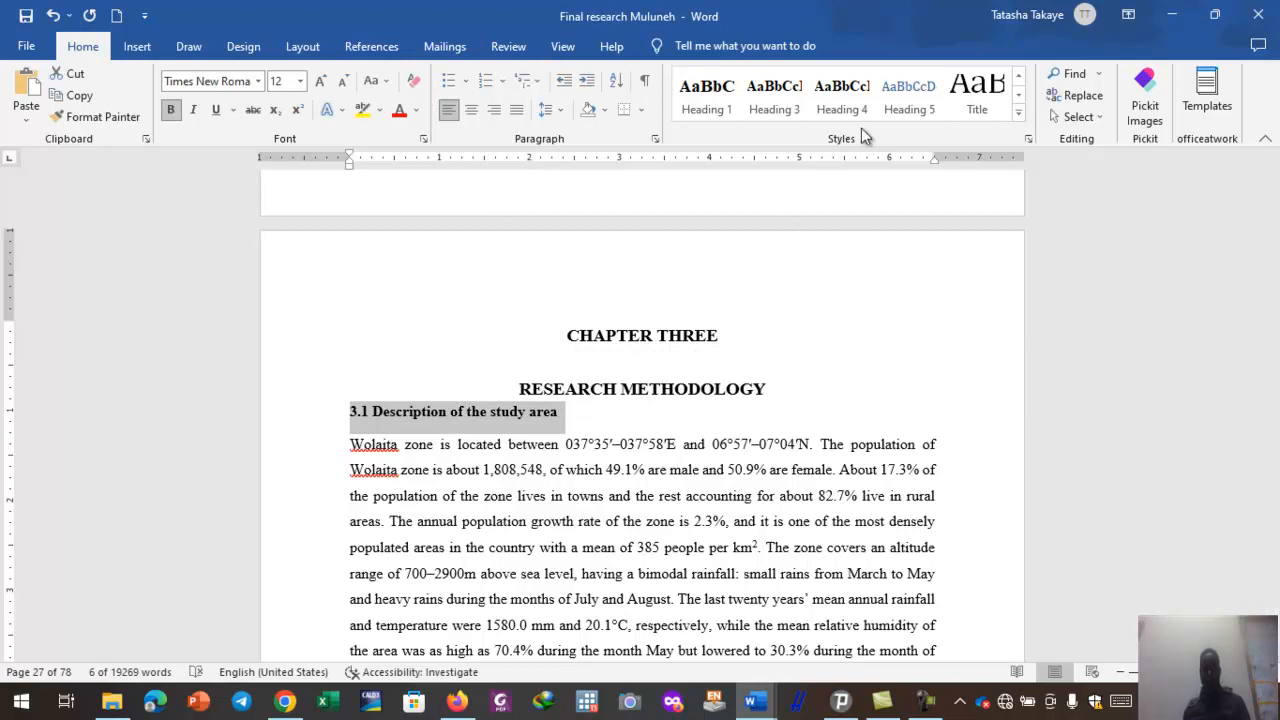
left_click(1019, 113)
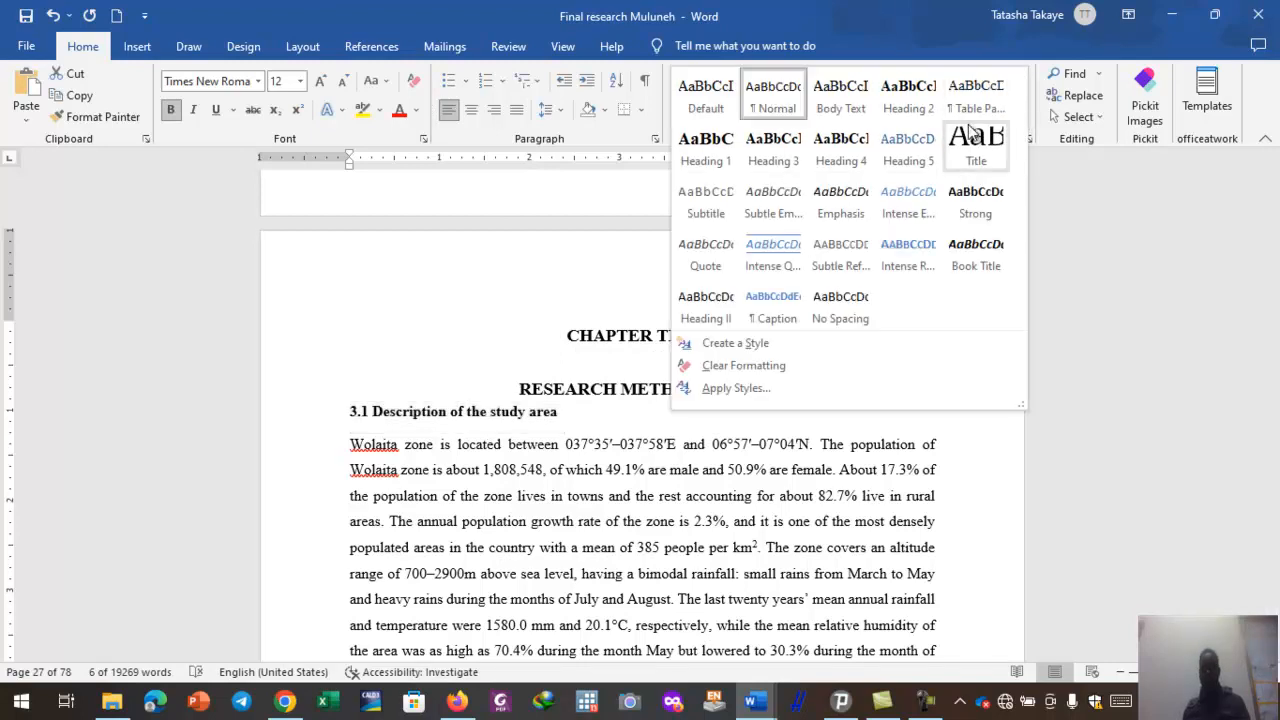
left_click(910, 100)
left_click(591, 547)
- Apply the Heading 2 style to the 3.2 Research design heading below the Wolaita zone map
scroll(591, 547, "down", 8)
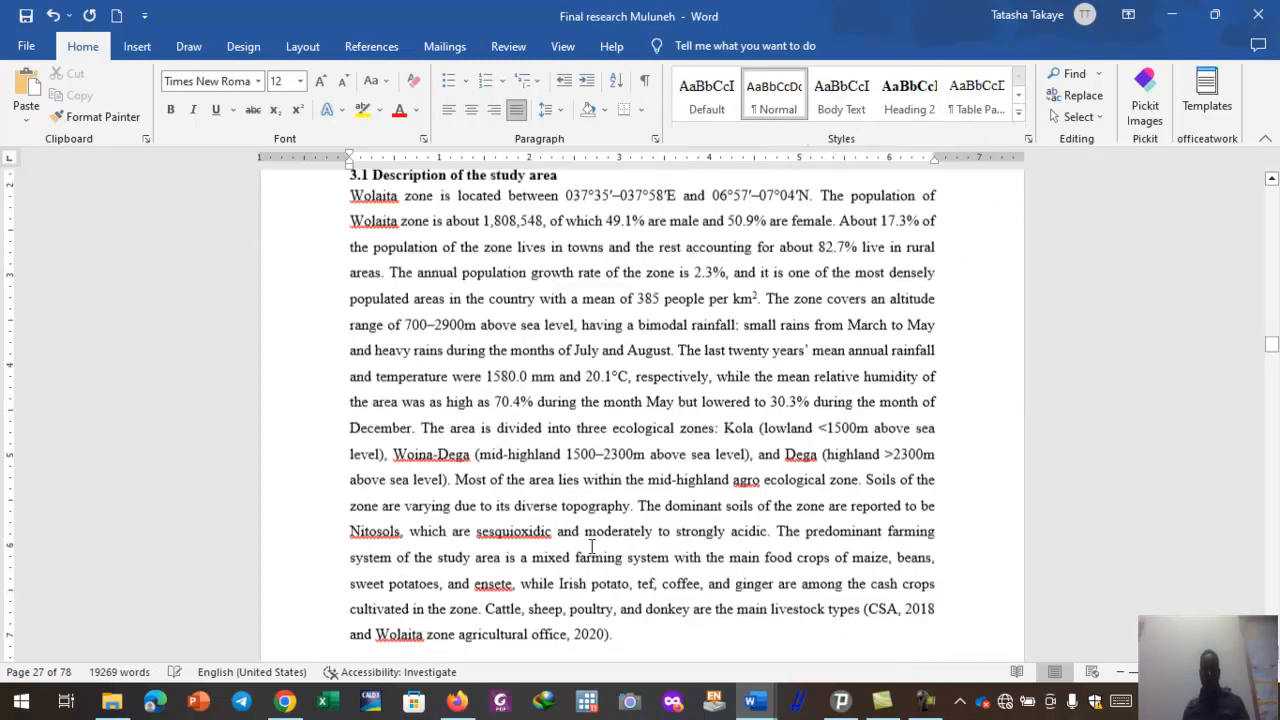
scroll(591, 547, "down", 5)
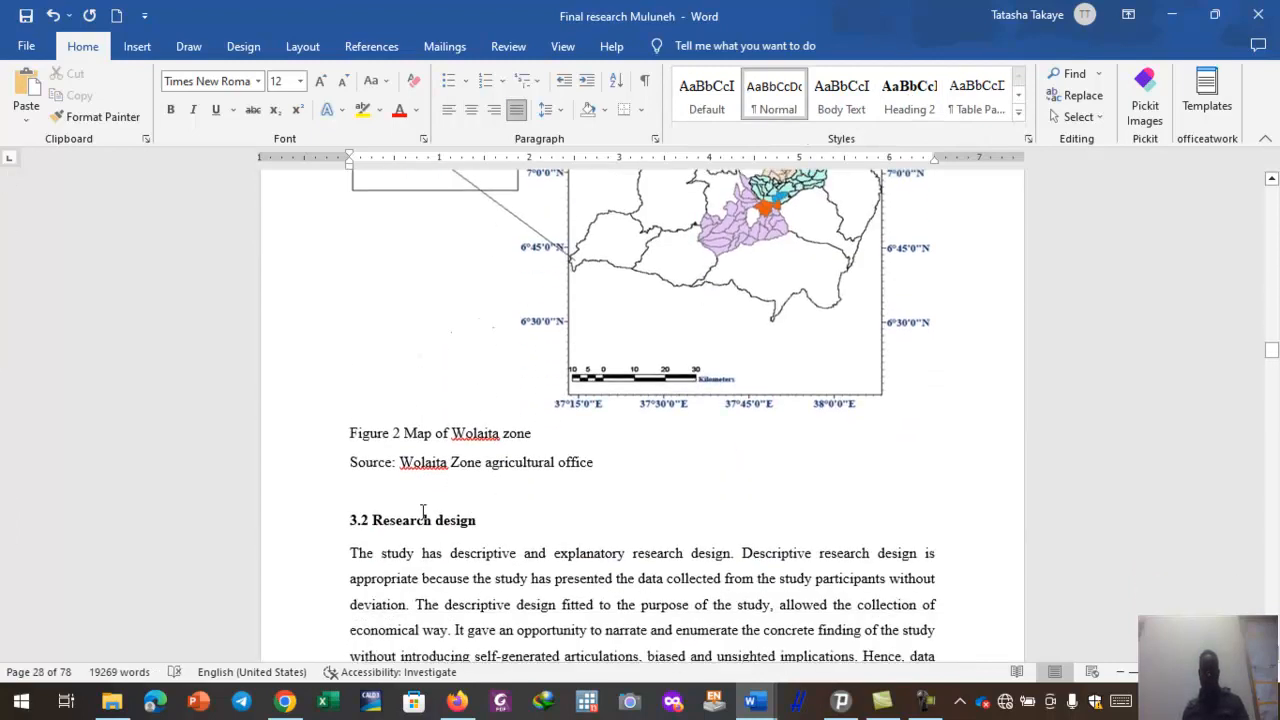
left_click(425, 521)
left_click_drag(345, 519, 500, 520)
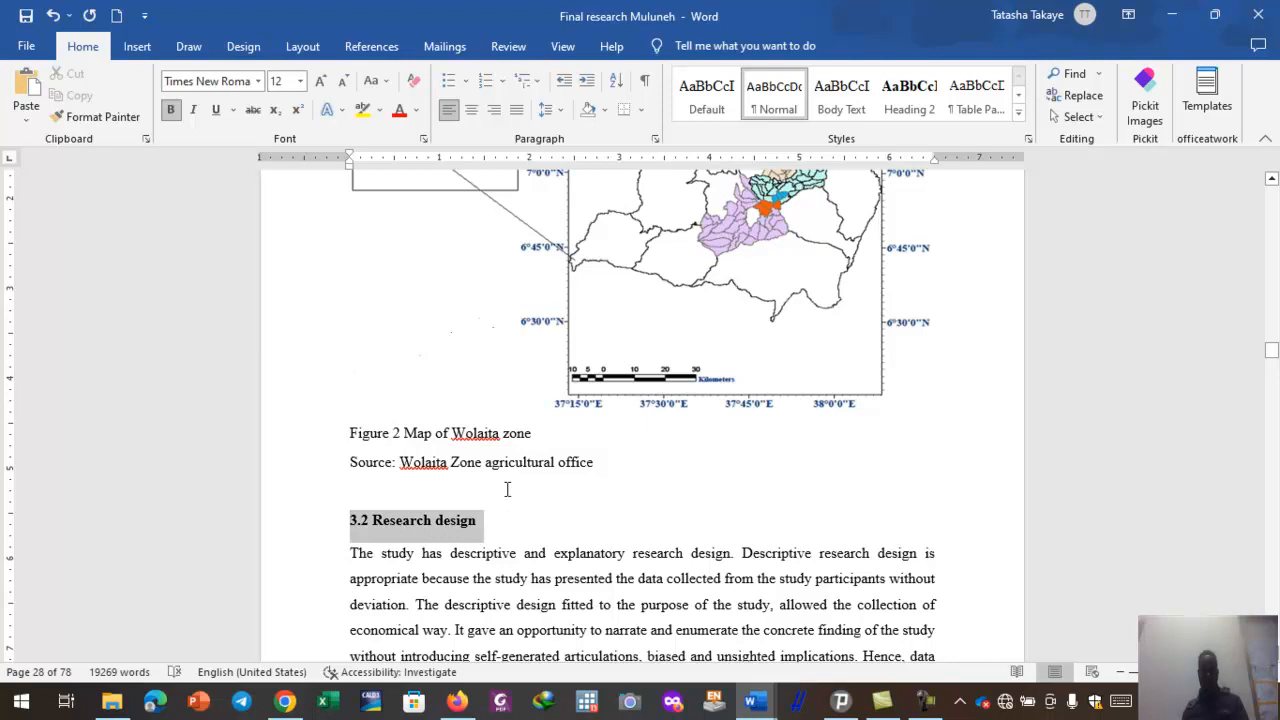
left_click(921, 110)
left_click(398, 533)
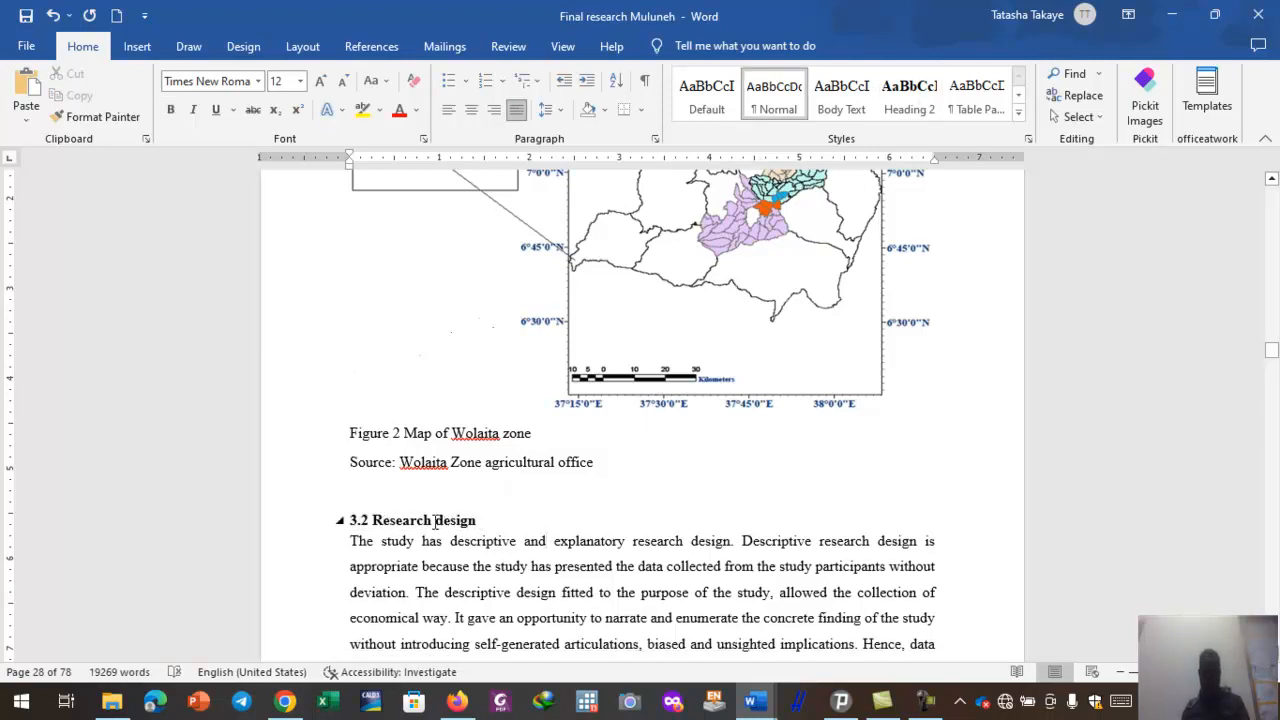
- Capitalize the word "design" in the 3.2 heading with the Capitalize Each Word case option
left_click_drag(436, 520, 515, 522)
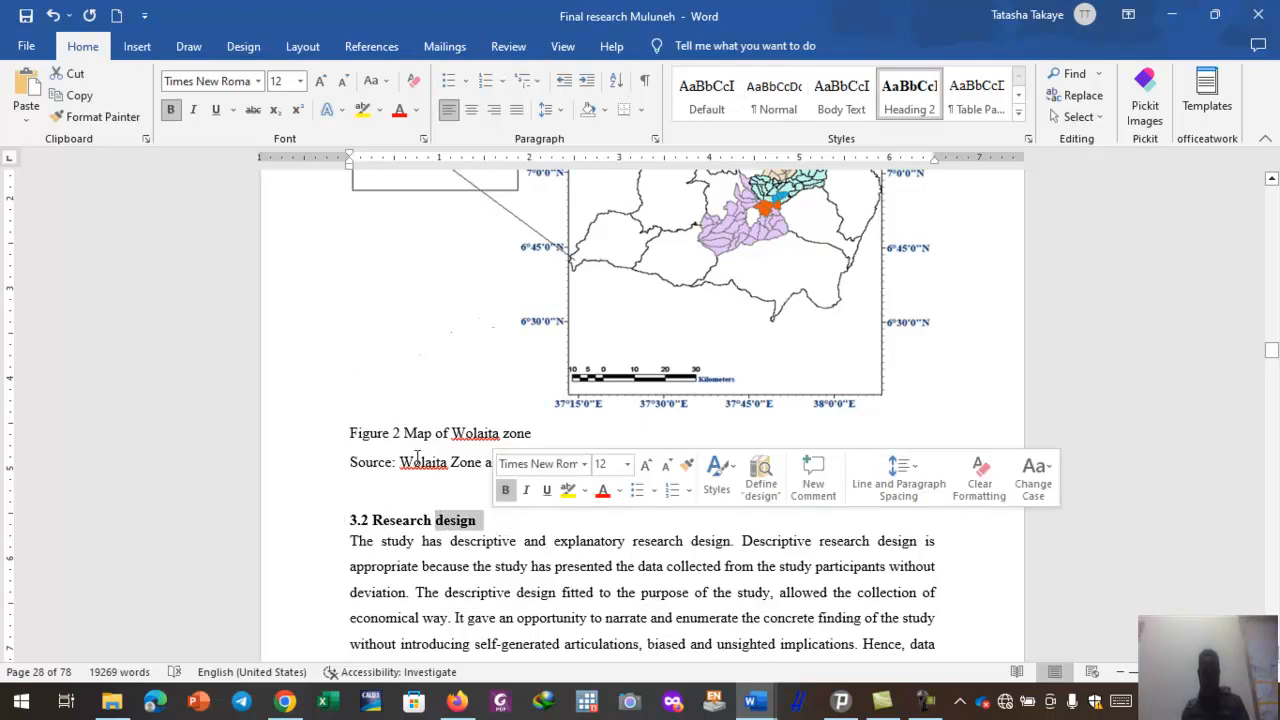
left_click(387, 84)
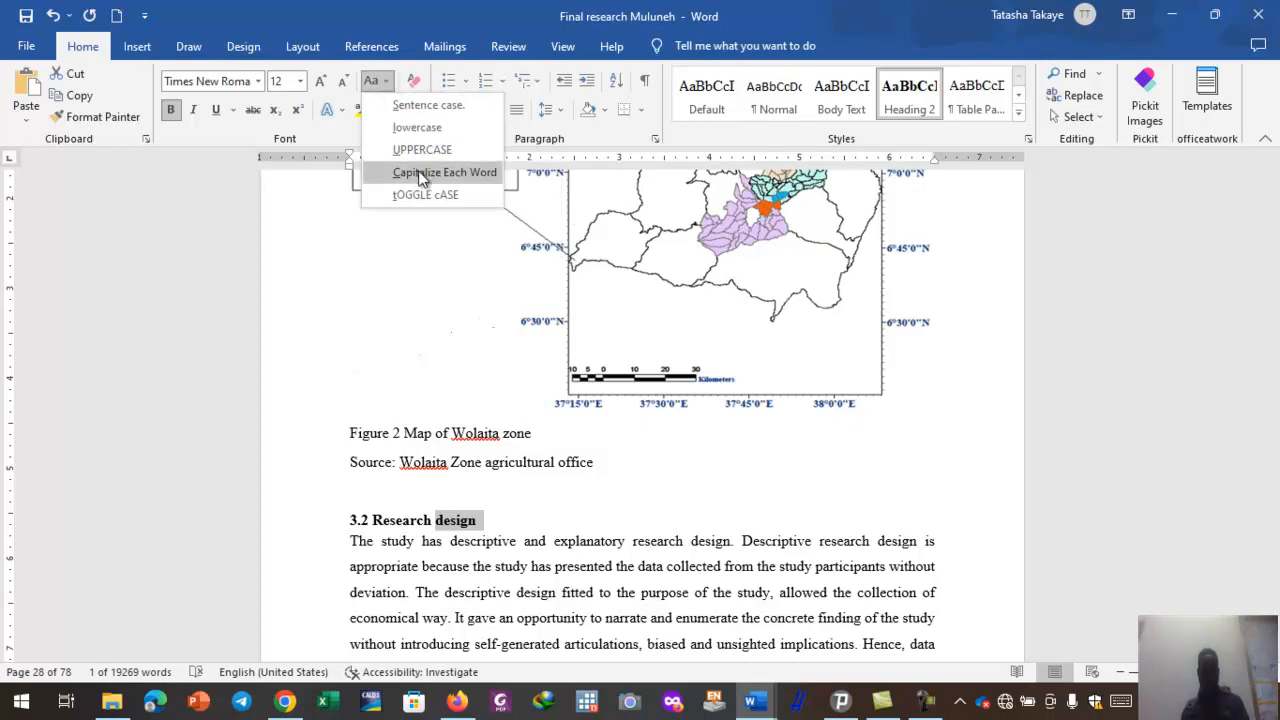
left_click(444, 172)
left_click(410, 343)
scroll(510, 603, "down", 5)
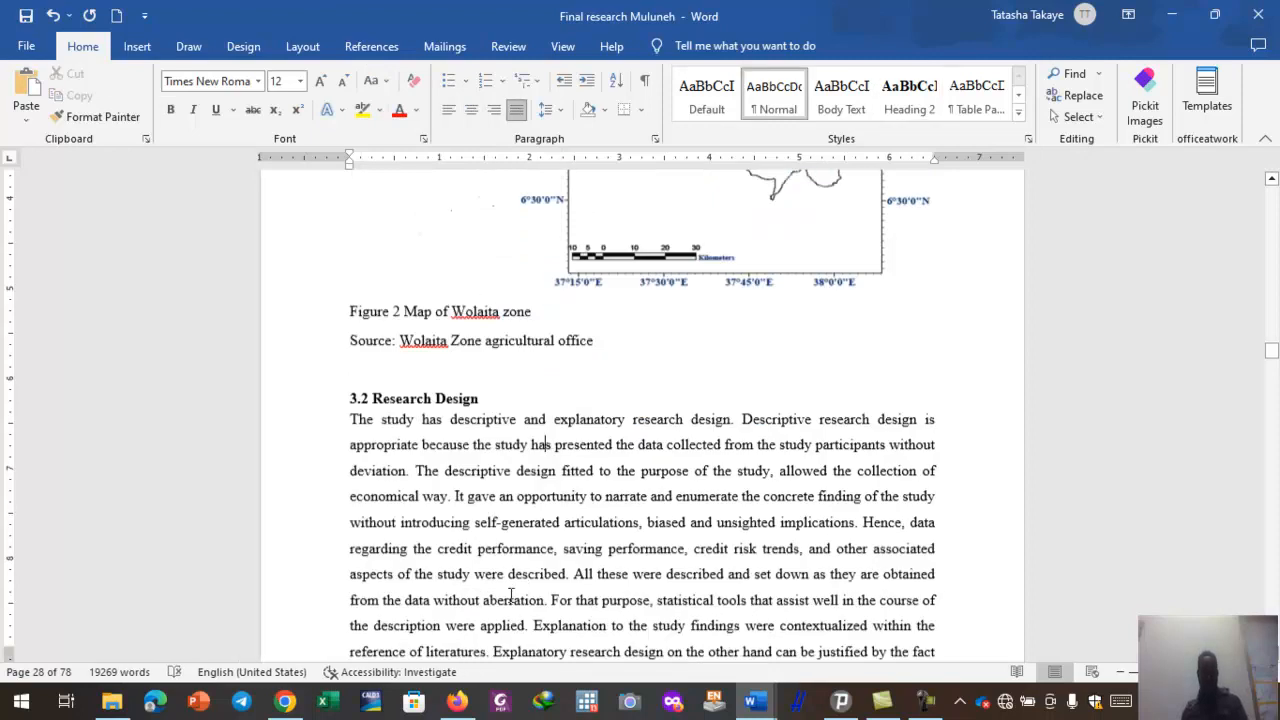
- Apply the Heading 2 style to the 3.3 Data Sources and Types heading
scroll(510, 603, "down", 8)
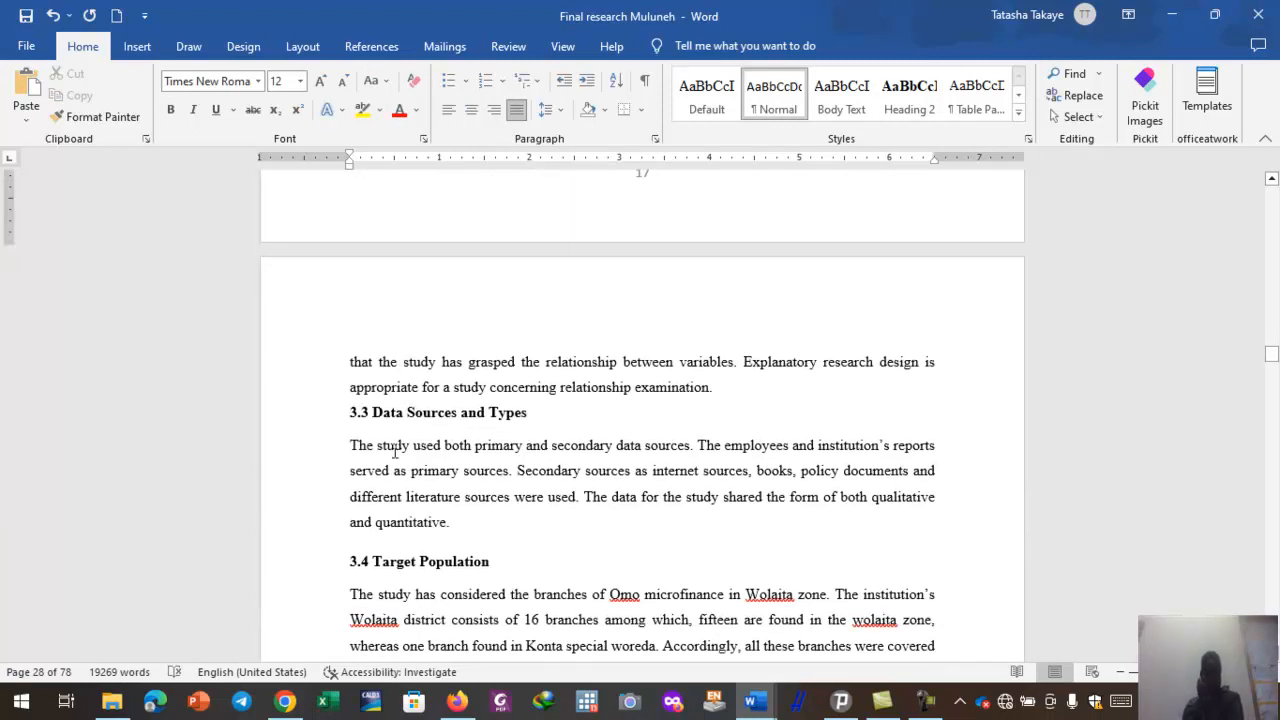
left_click(391, 411)
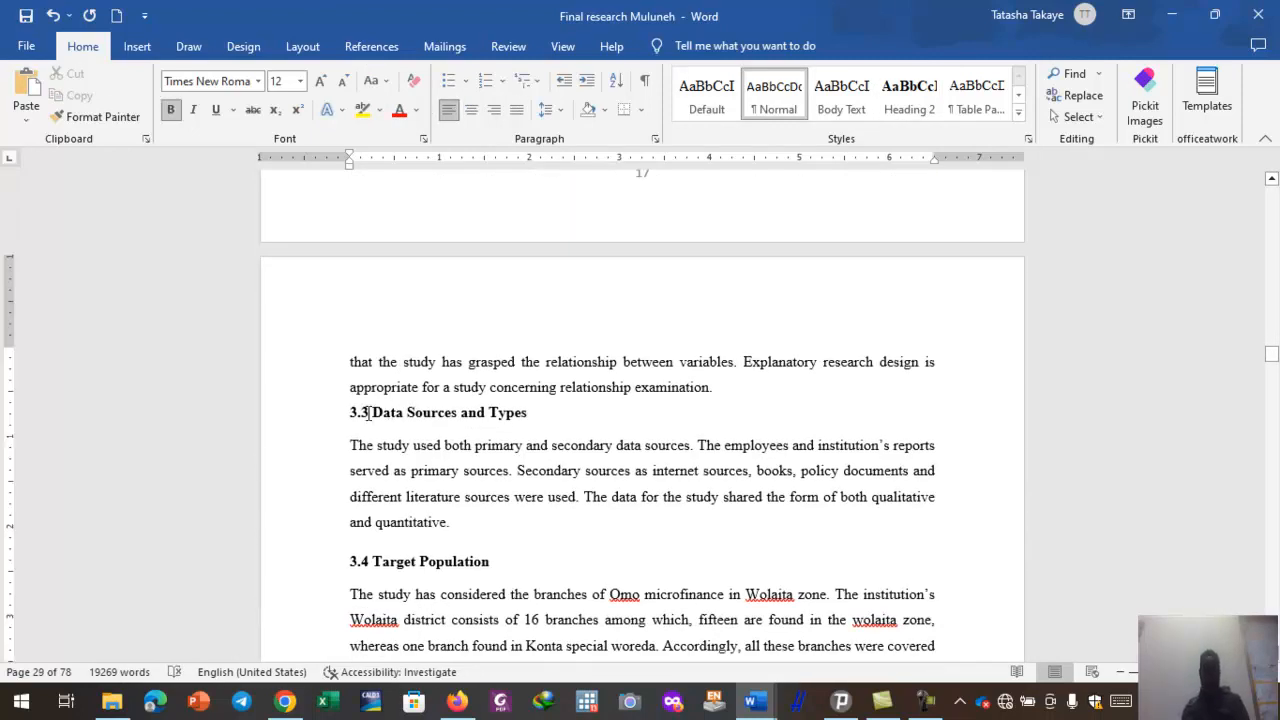
left_click_drag(361, 418, 536, 415)
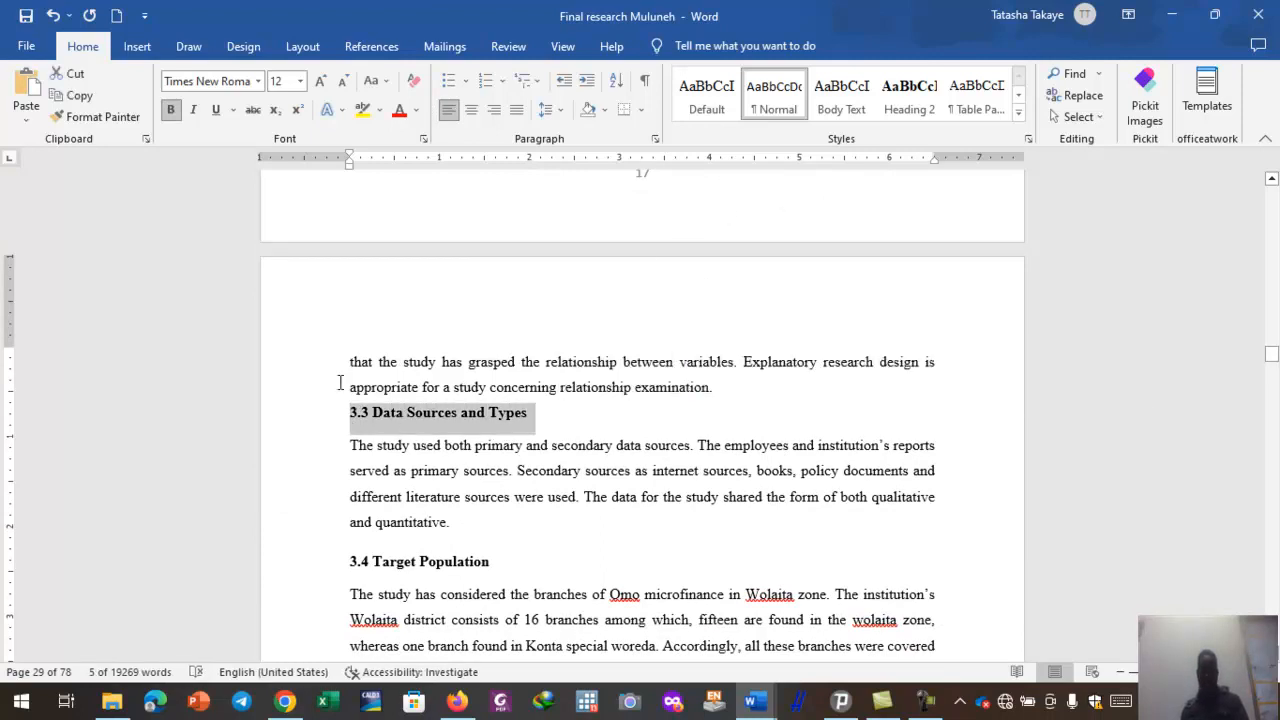
left_click(905, 98)
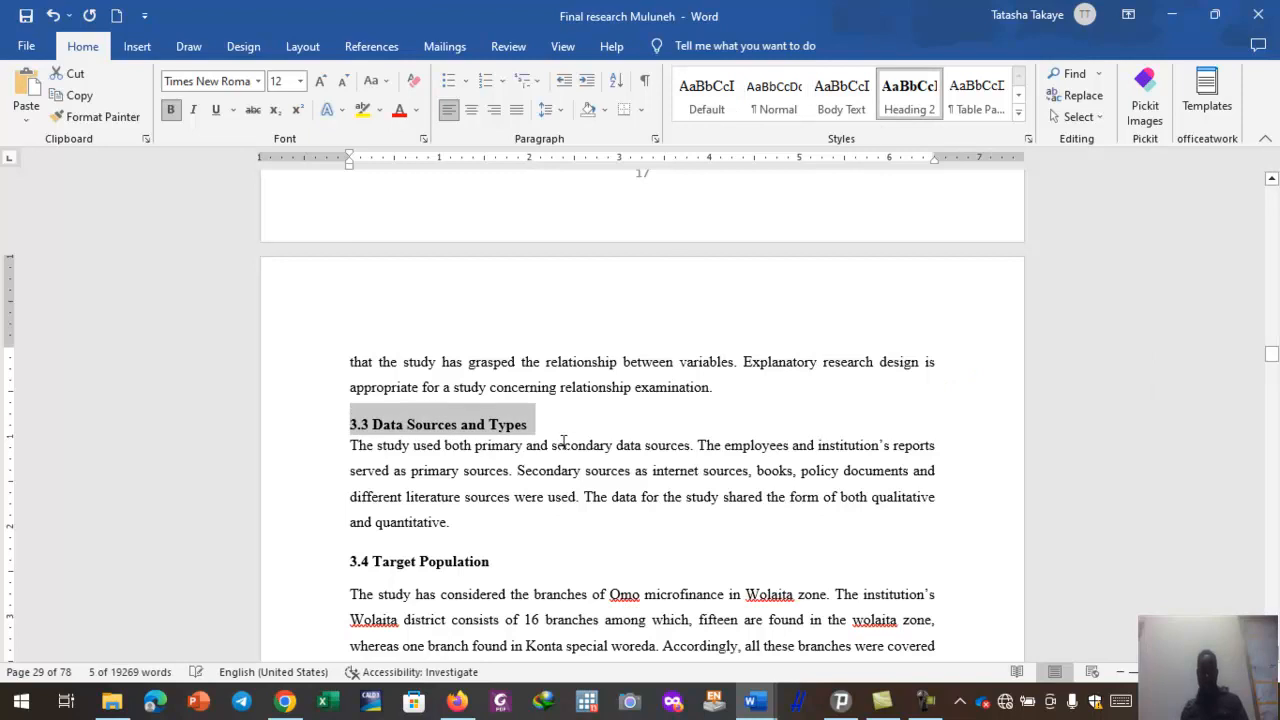
left_click(549, 440)
- Apply the Heading 2 style to the 3.4 Target Population and 3.5 Data Collection Tool headings
scroll(549, 440, "down", 3)
left_click_drag(350, 381, 529, 380)
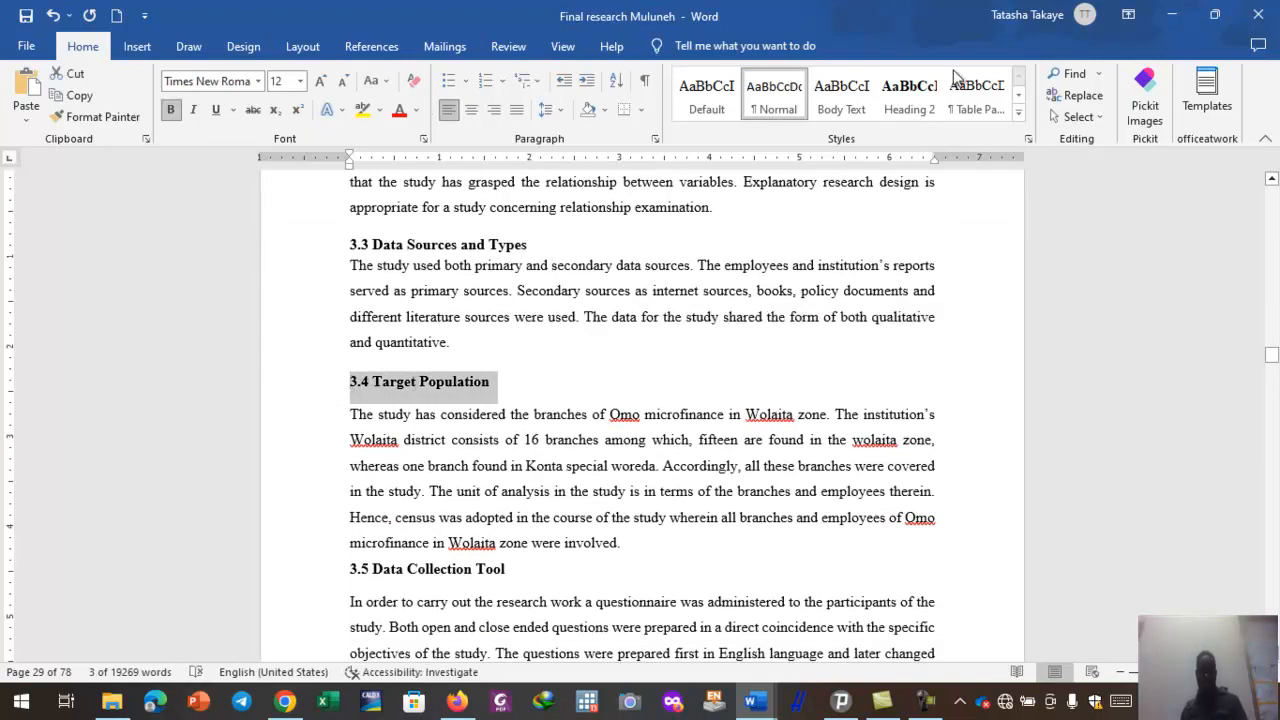
left_click(909, 98)
left_click(680, 452)
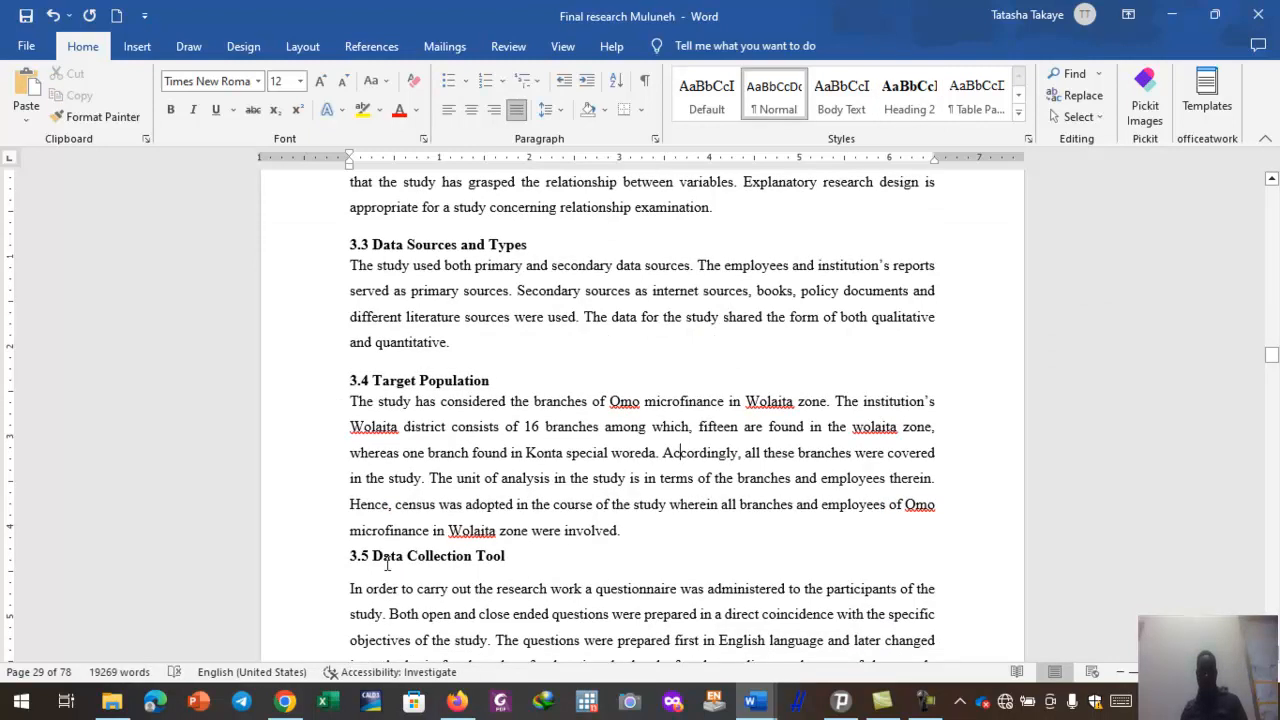
left_click_drag(350, 556, 537, 561)
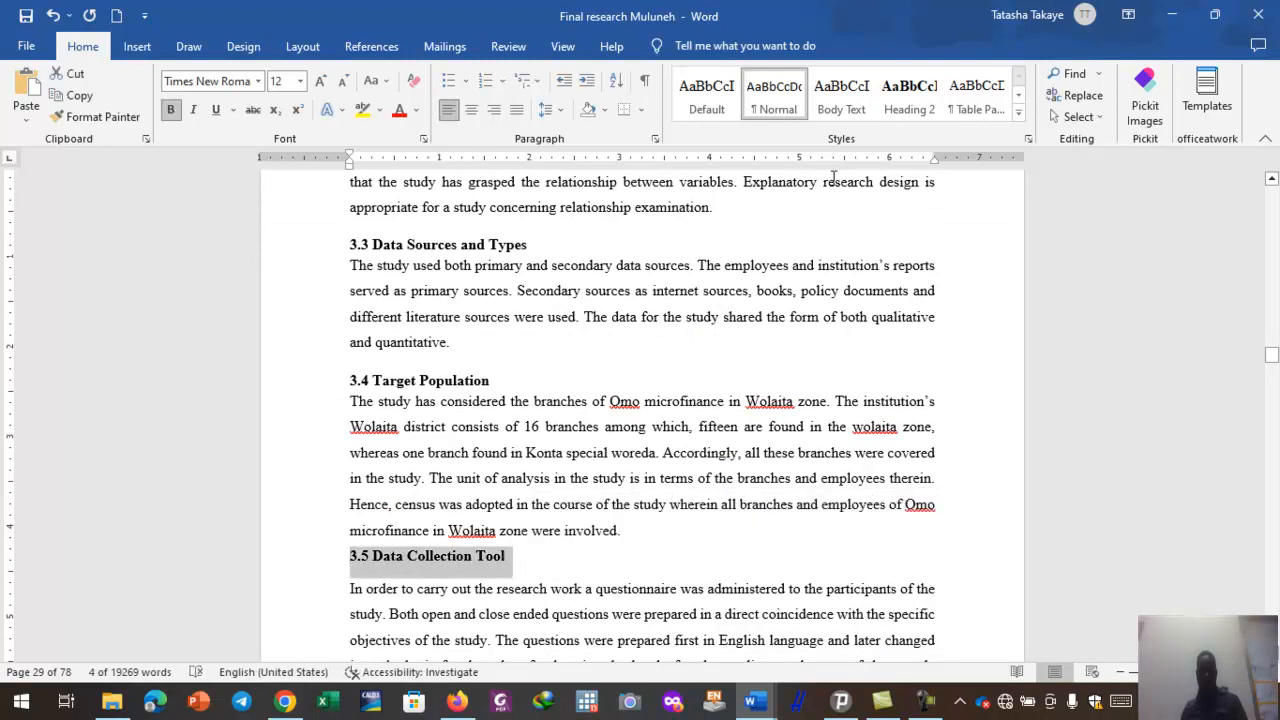
left_click(918, 117)
left_click(634, 525)
- Apply the Heading 2 style to the 3.6 Data Analysis and 3.7 Ethical Consideration headings
scroll(634, 543, "down", 10)
scroll(634, 544, "down", 5)
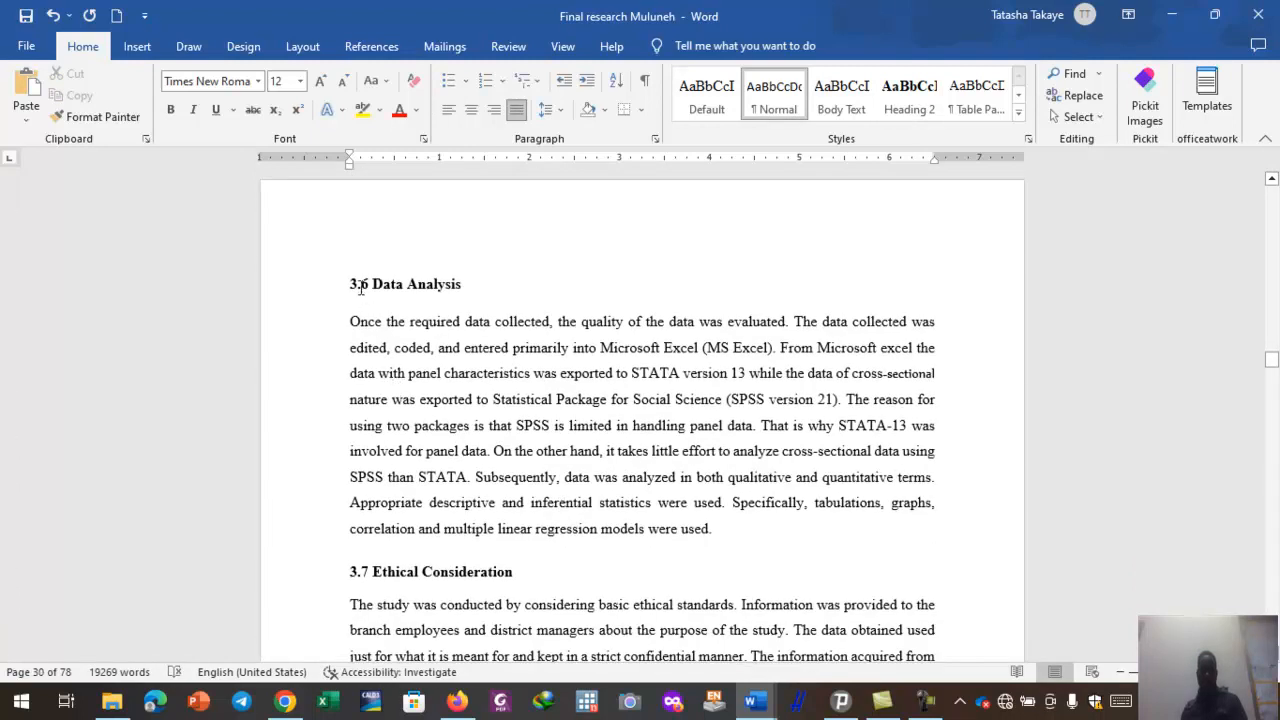
triple_click(404, 290)
left_click(909, 95)
left_click(660, 363)
scroll(331, 420, "down", 4)
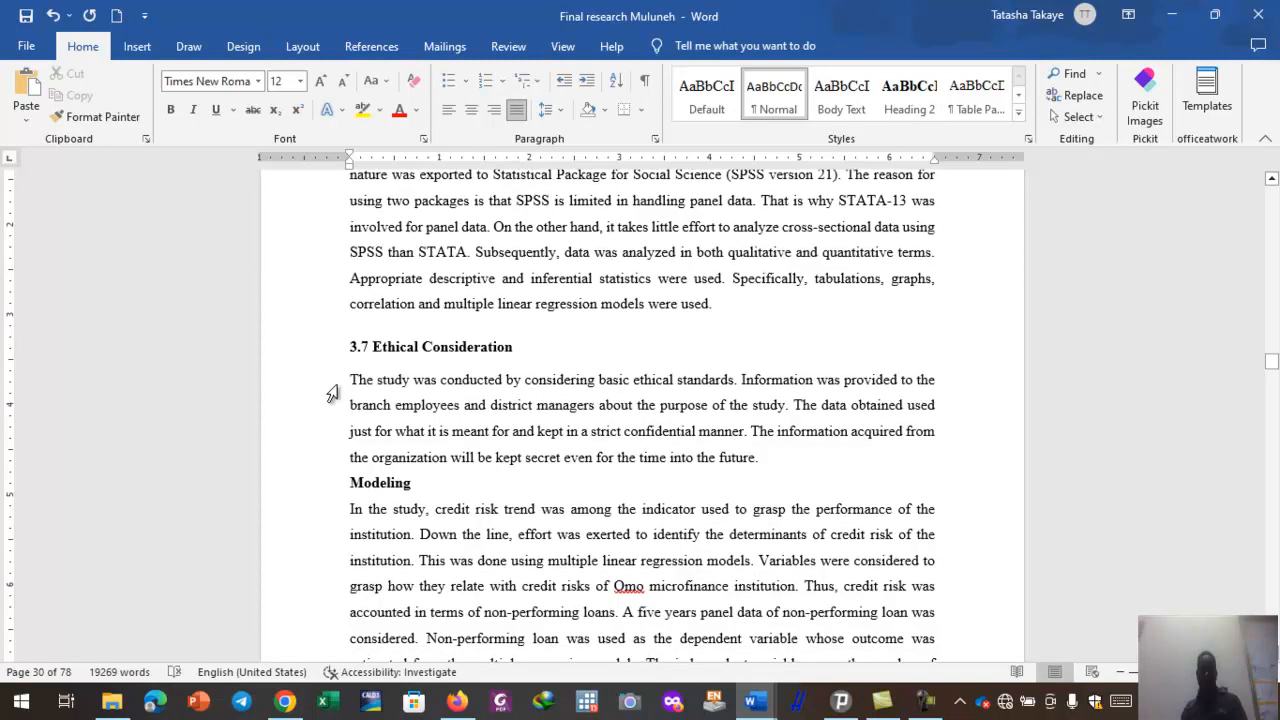
left_click_drag(348, 350, 520, 350)
left_click(910, 100)
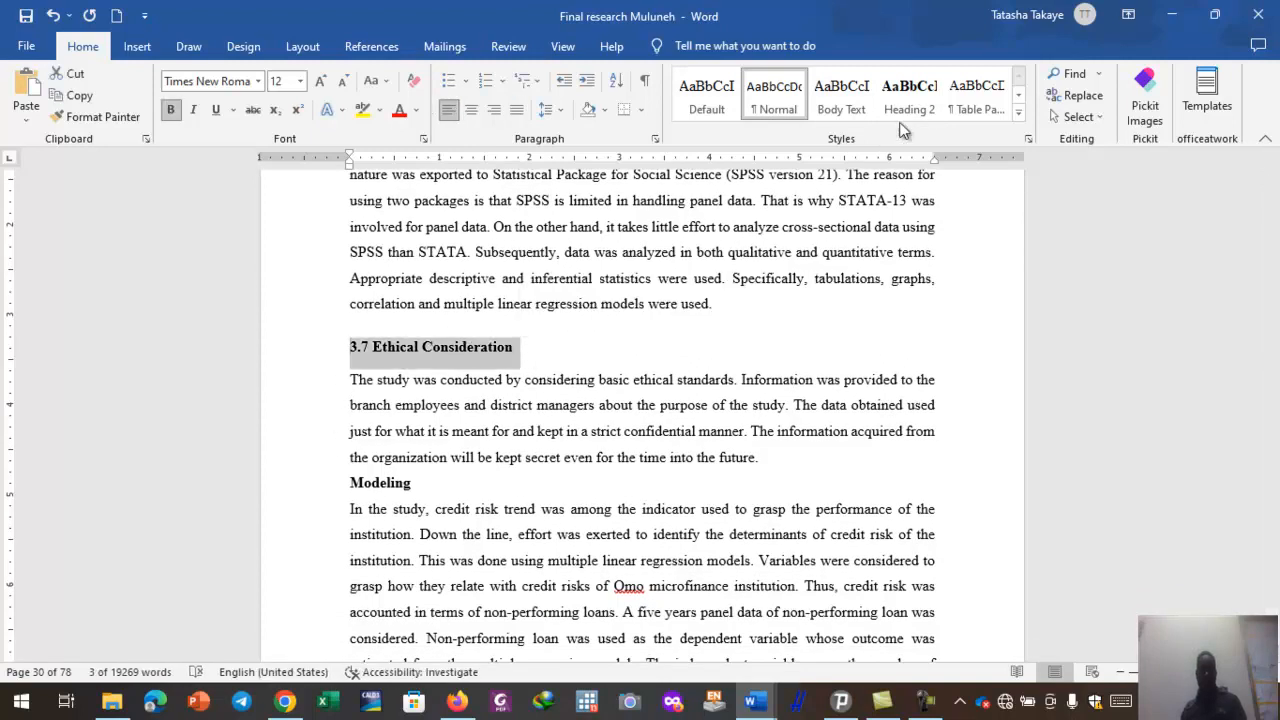
left_click(586, 428)
- Apply the Heading 1 style to the CHAPTER FOUR and RESULTS AND DISCUSSIONS title lines
scroll(586, 428, "down", 14)
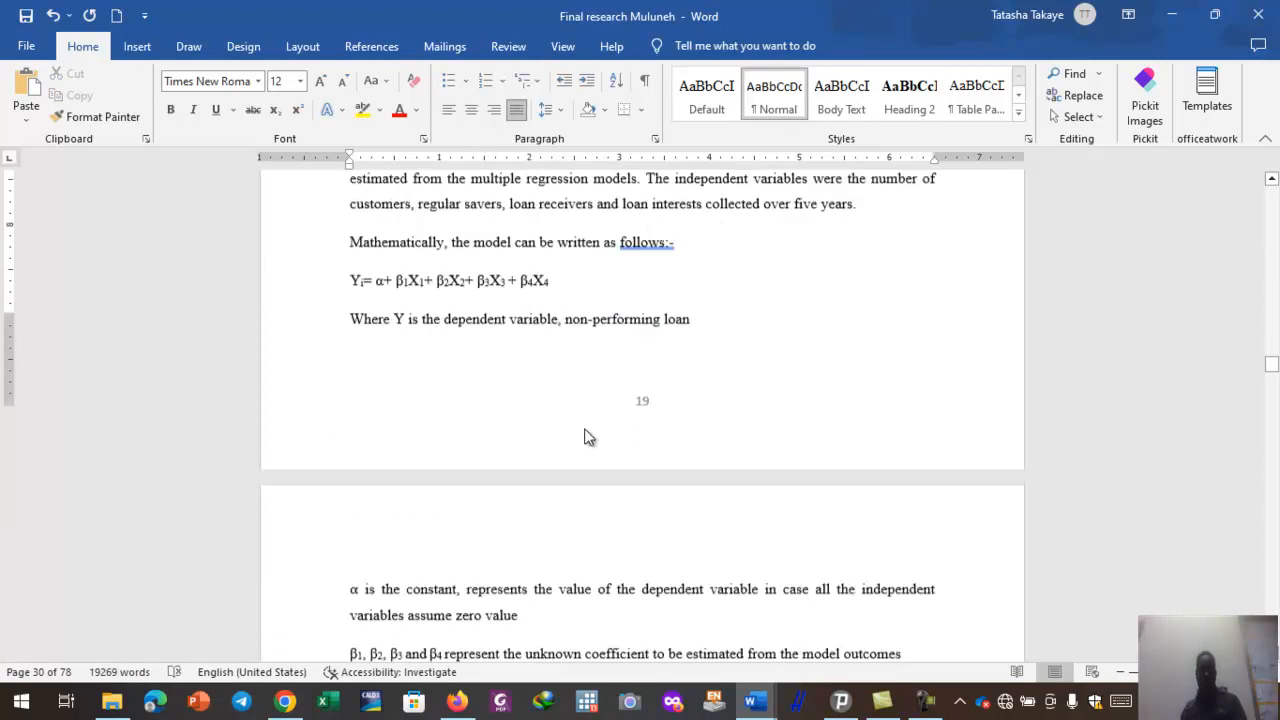
scroll(586, 428, "down", 12)
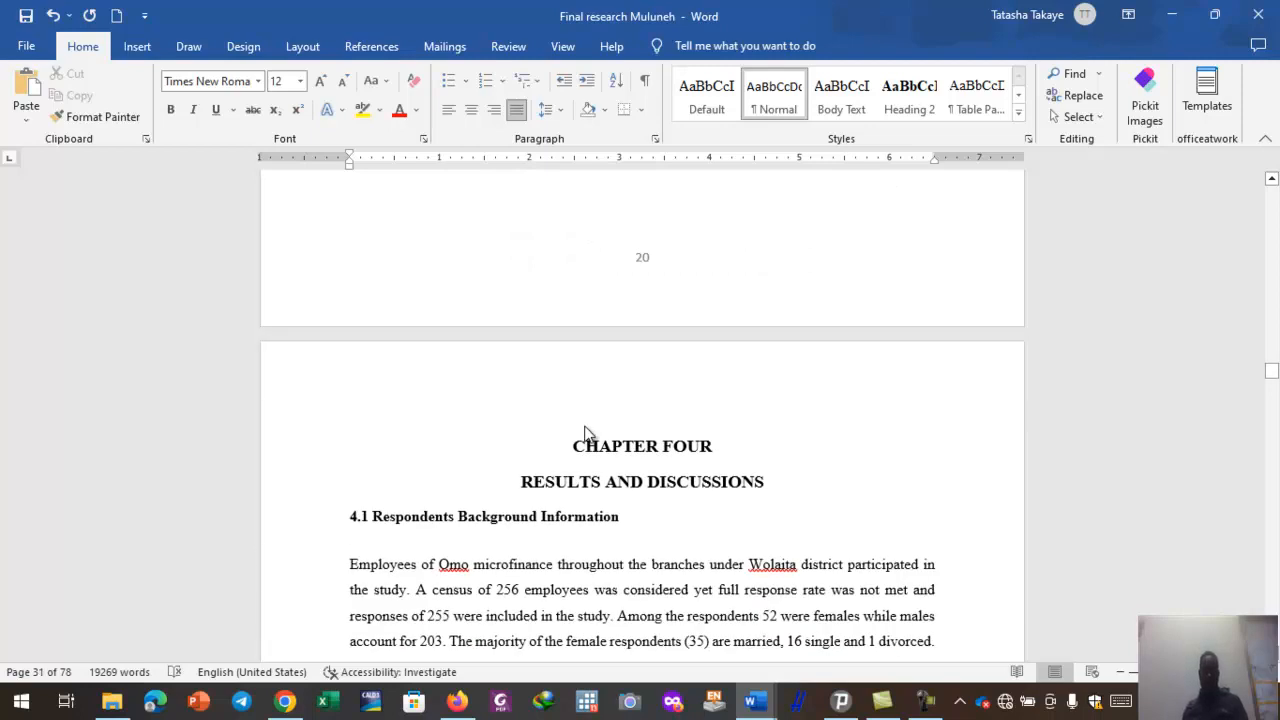
left_click_drag(573, 445, 766, 480)
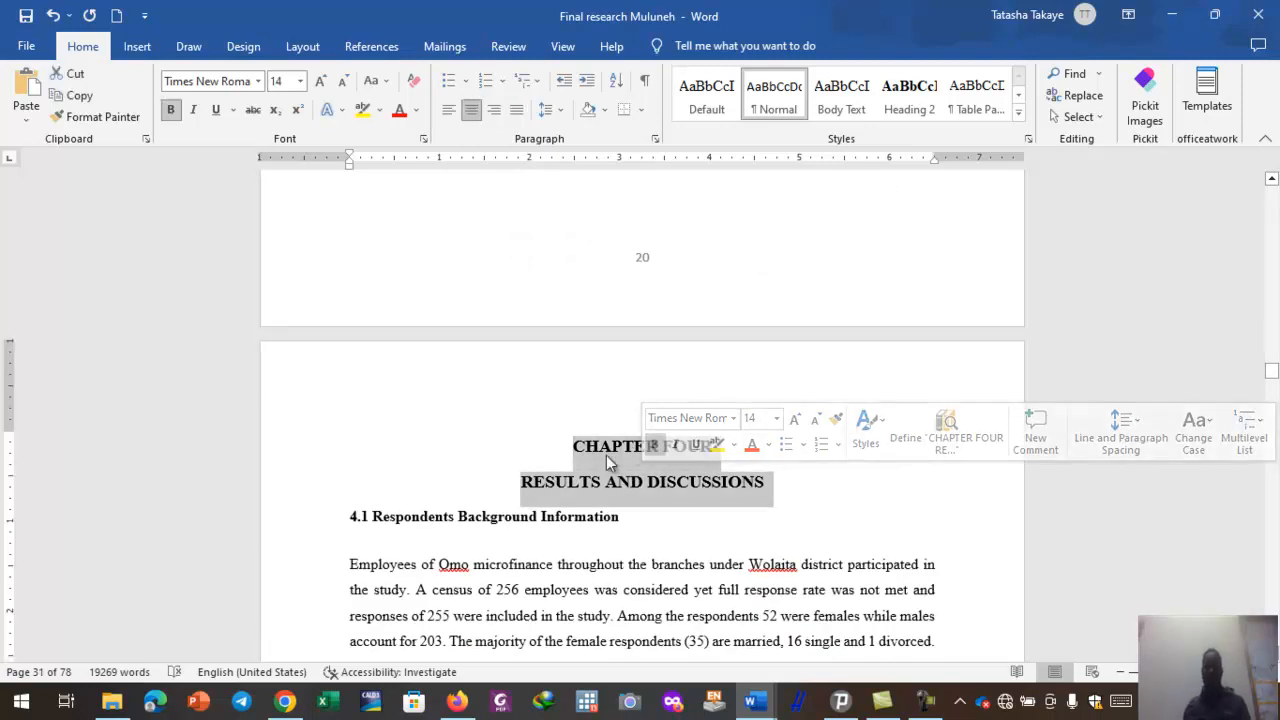
left_click(1019, 111)
left_click(707, 156)
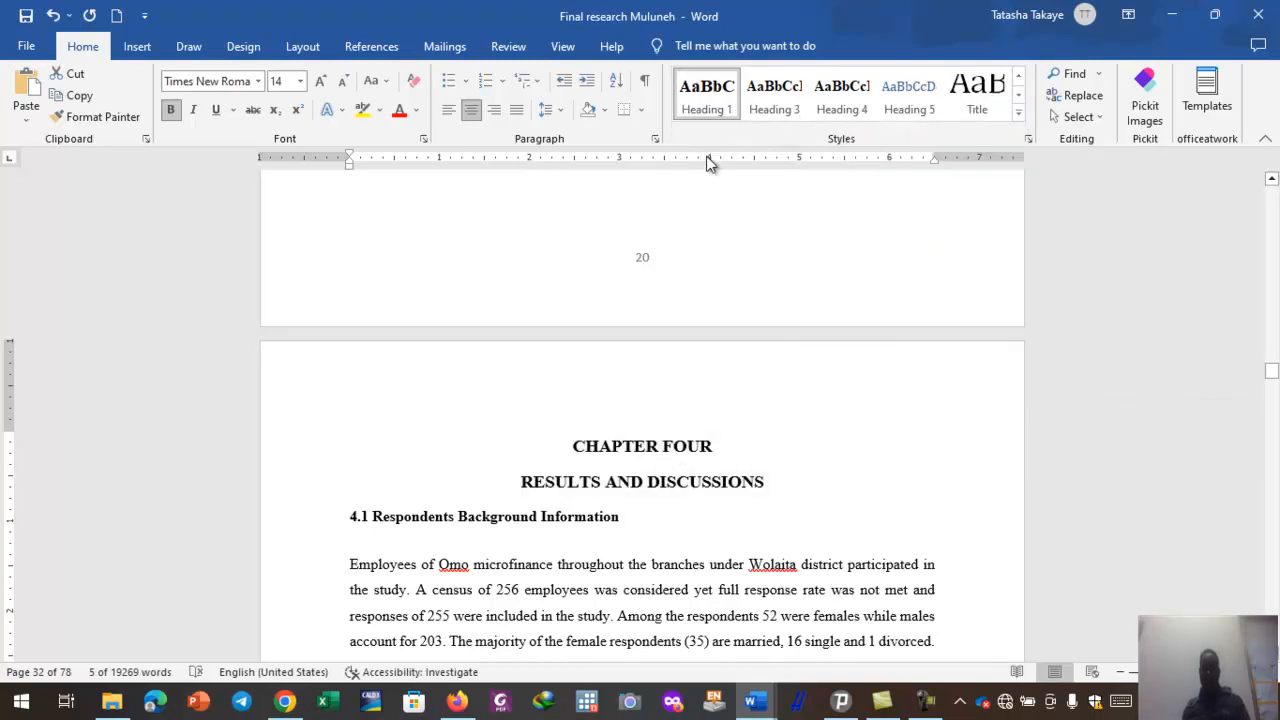
left_click(590, 598)
- Apply the Heading 2 style to the 4.1 Respondents Background Information heading
left_click(387, 518)
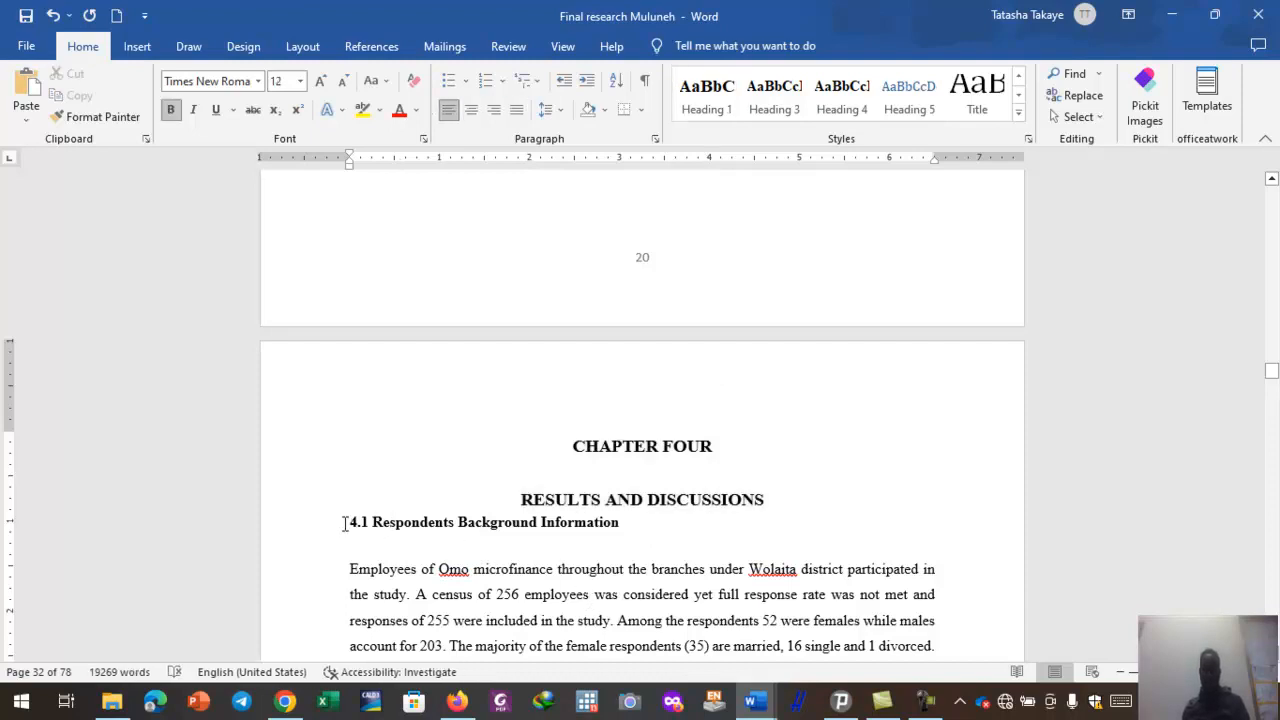
left_click_drag(358, 524, 668, 528)
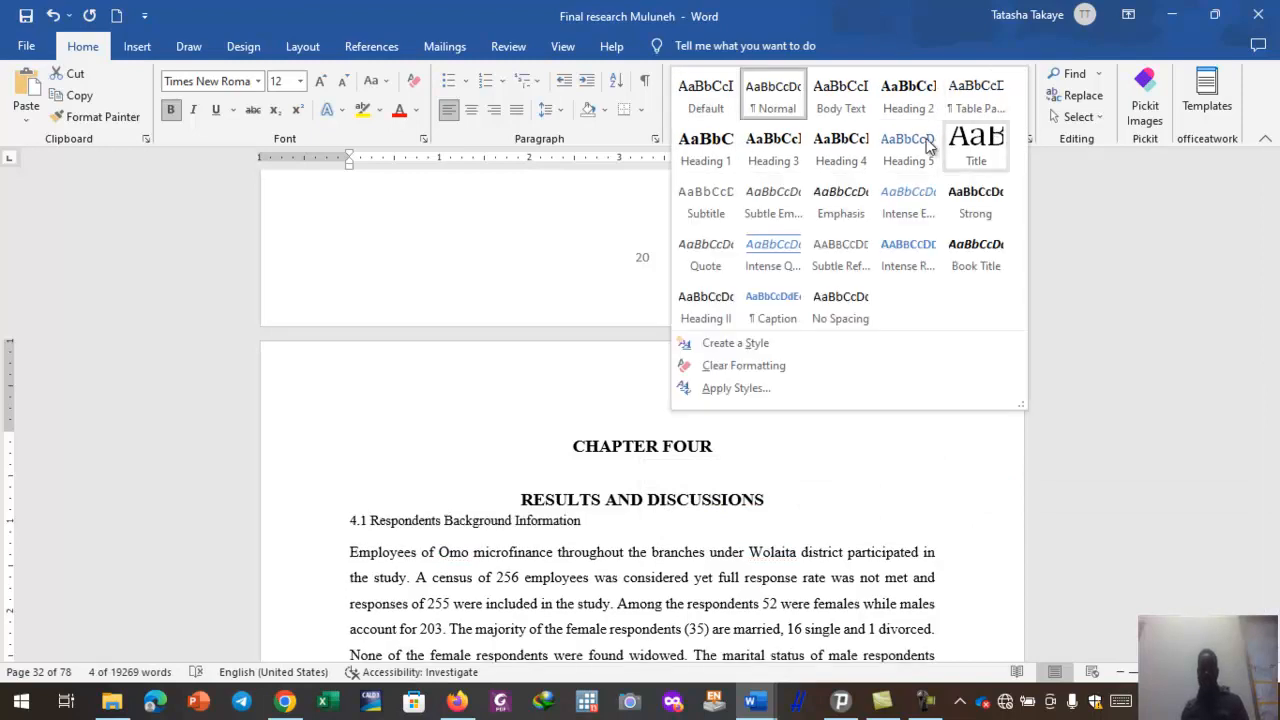
left_click(908, 97)
left_click(643, 591)
- Check the style of the 4.2 heading and look through the rest of chapter four up to the chapter five title
scroll(640, 585, "down", 3)
scroll(640, 585, "down", 15)
scroll(586, 583, "down", 1)
left_click(436, 301)
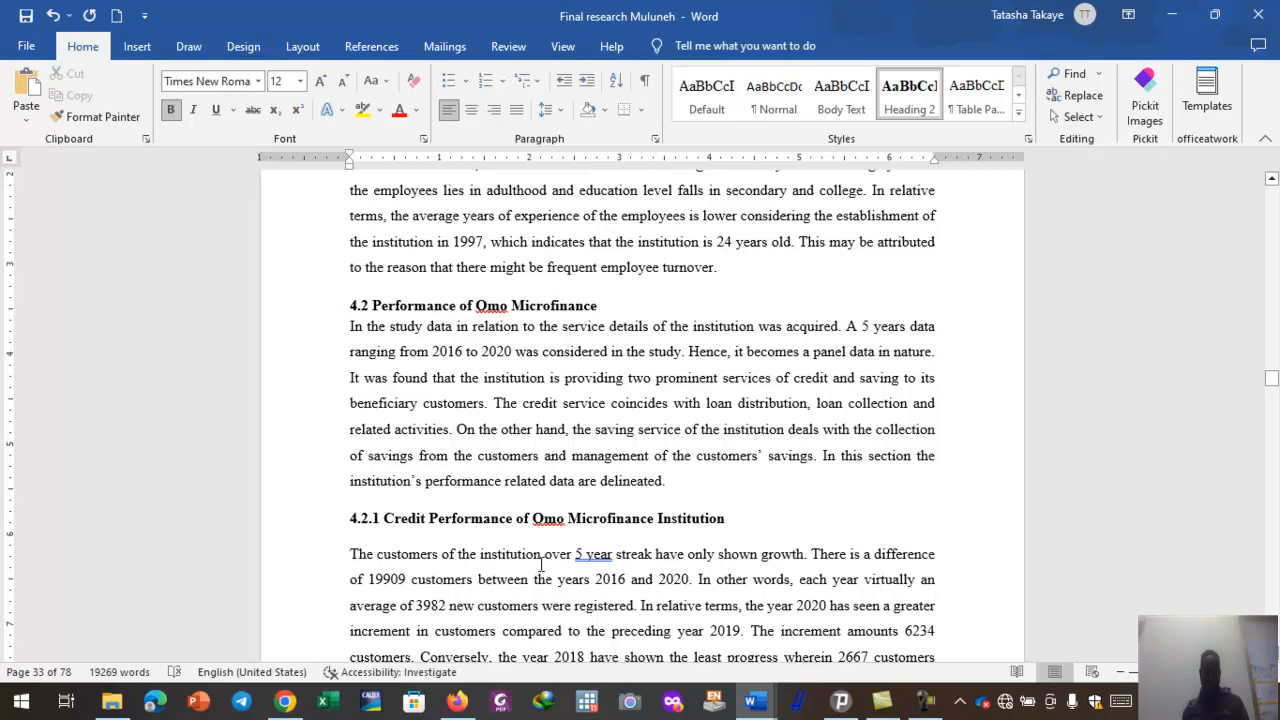
scroll(525, 562, "down", 10)
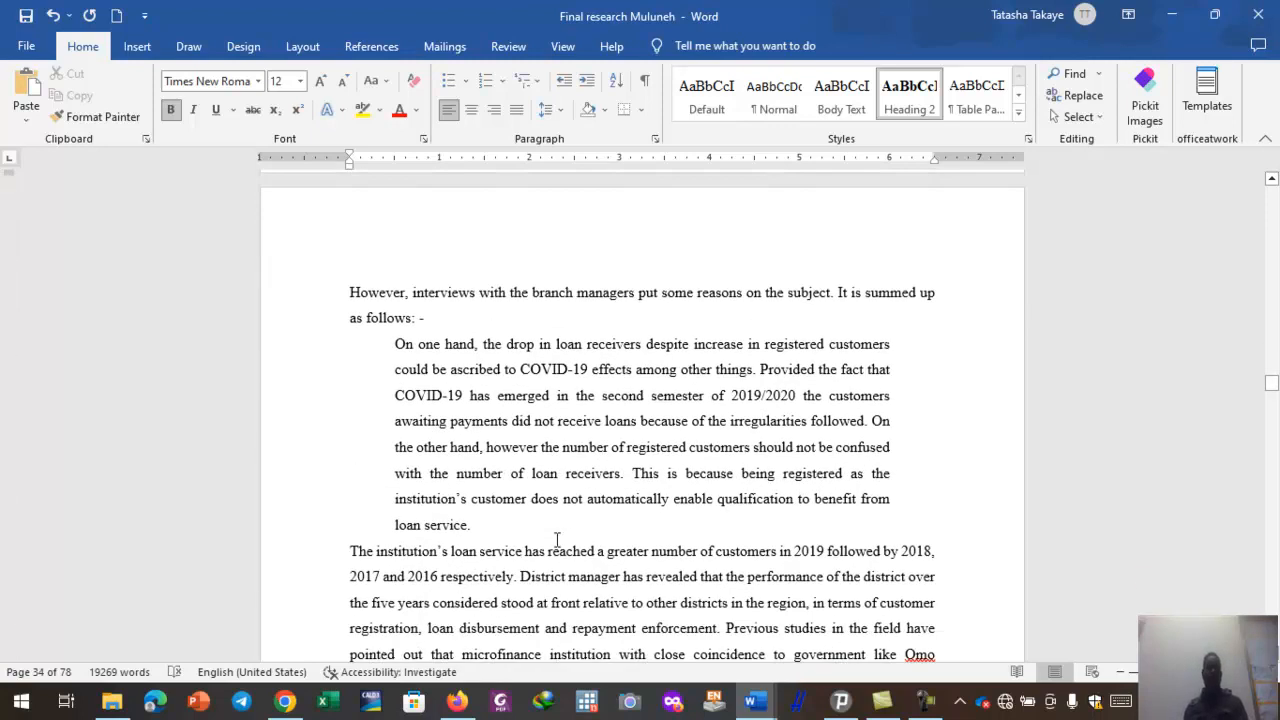
scroll(559, 541, "down", 15)
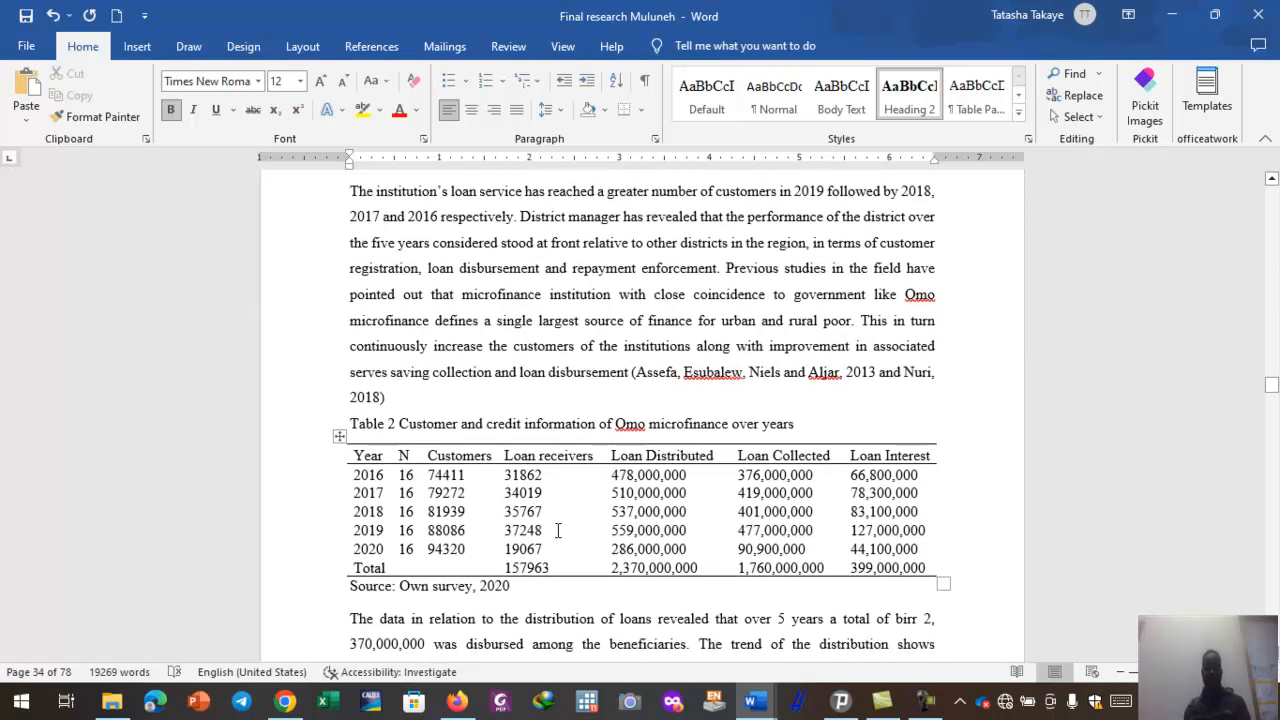
scroll(559, 527, "down", 20)
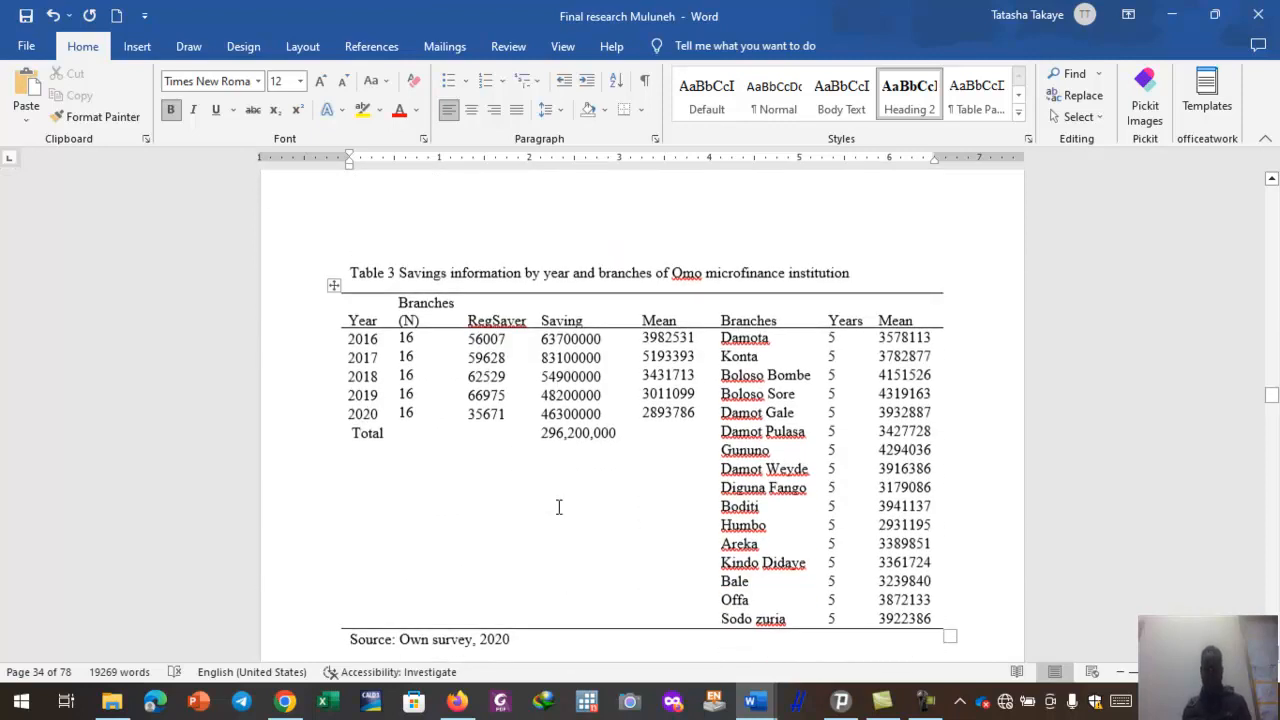
scroll(559, 506, "down", 20)
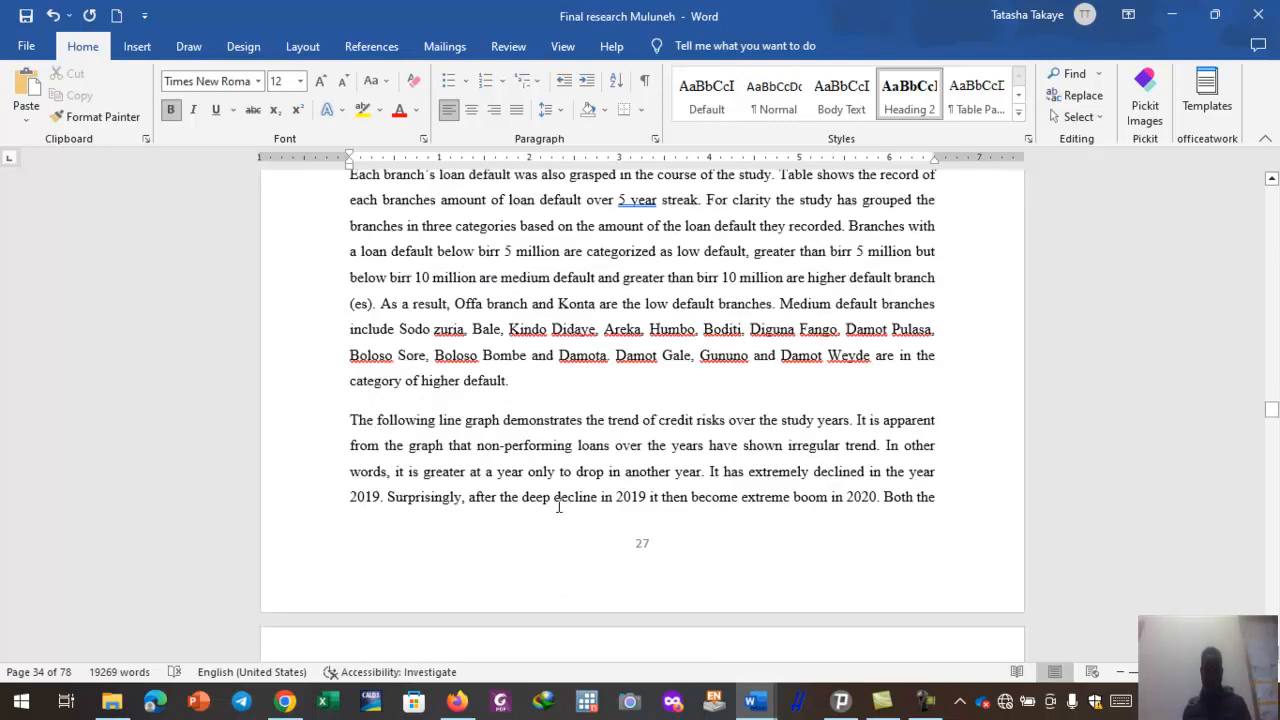
scroll(559, 506, "down", 20)
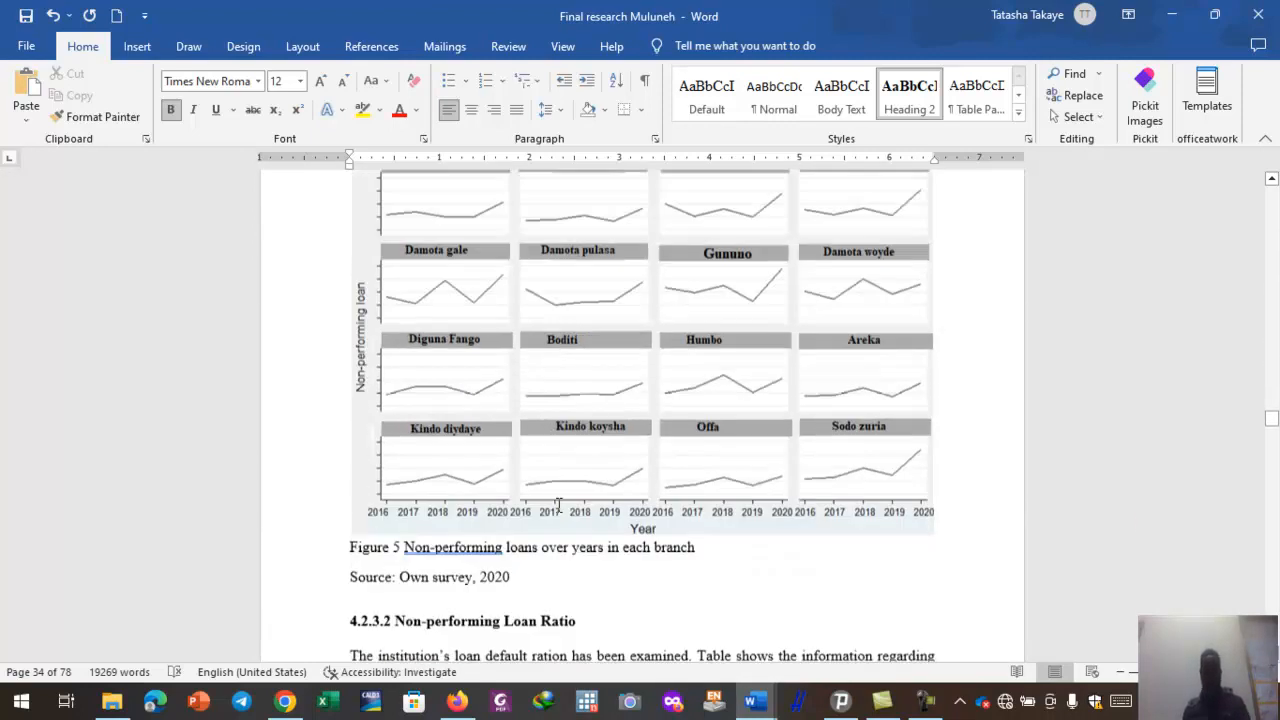
scroll(561, 491, "down", 20)
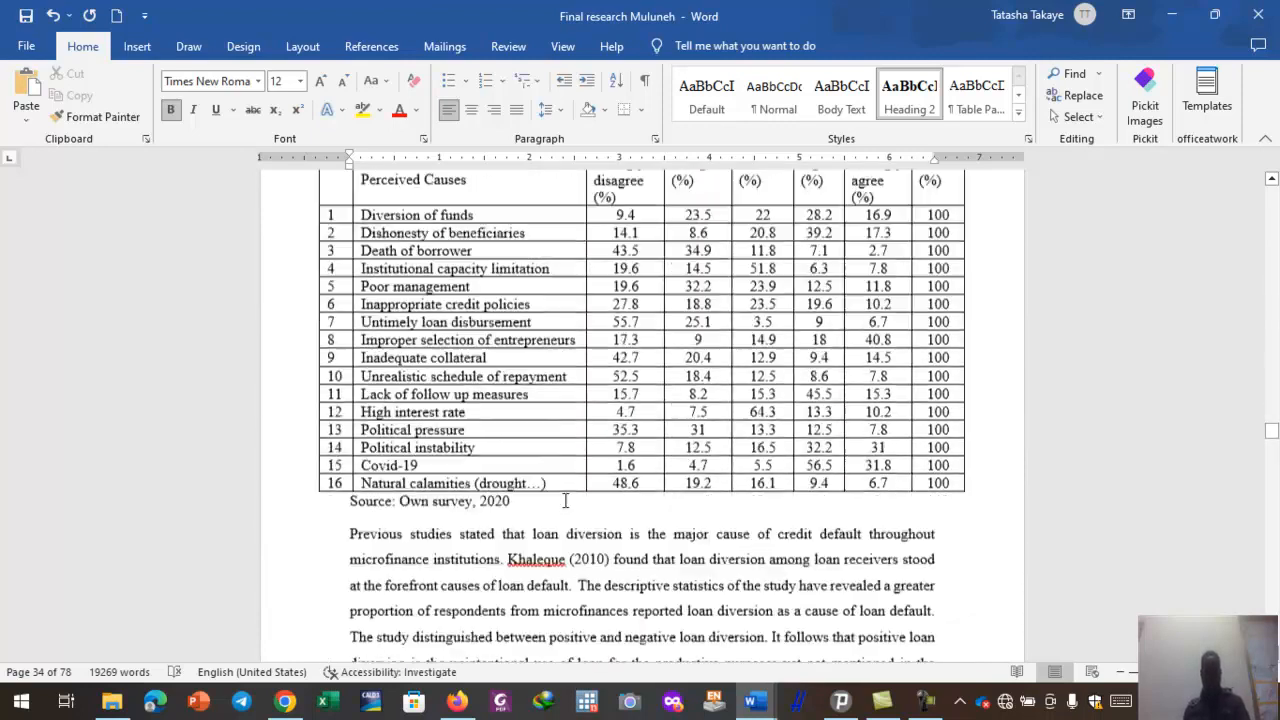
scroll(565, 498, "down", 20)
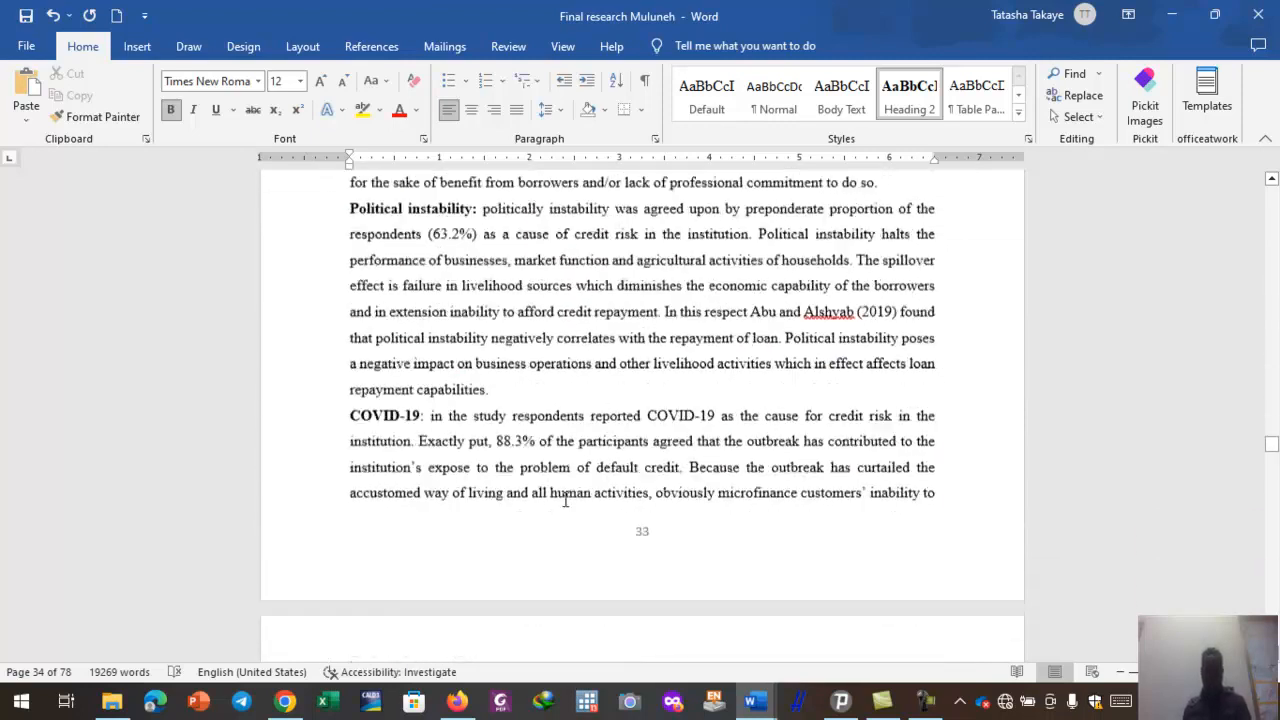
scroll(566, 490, "down", 20)
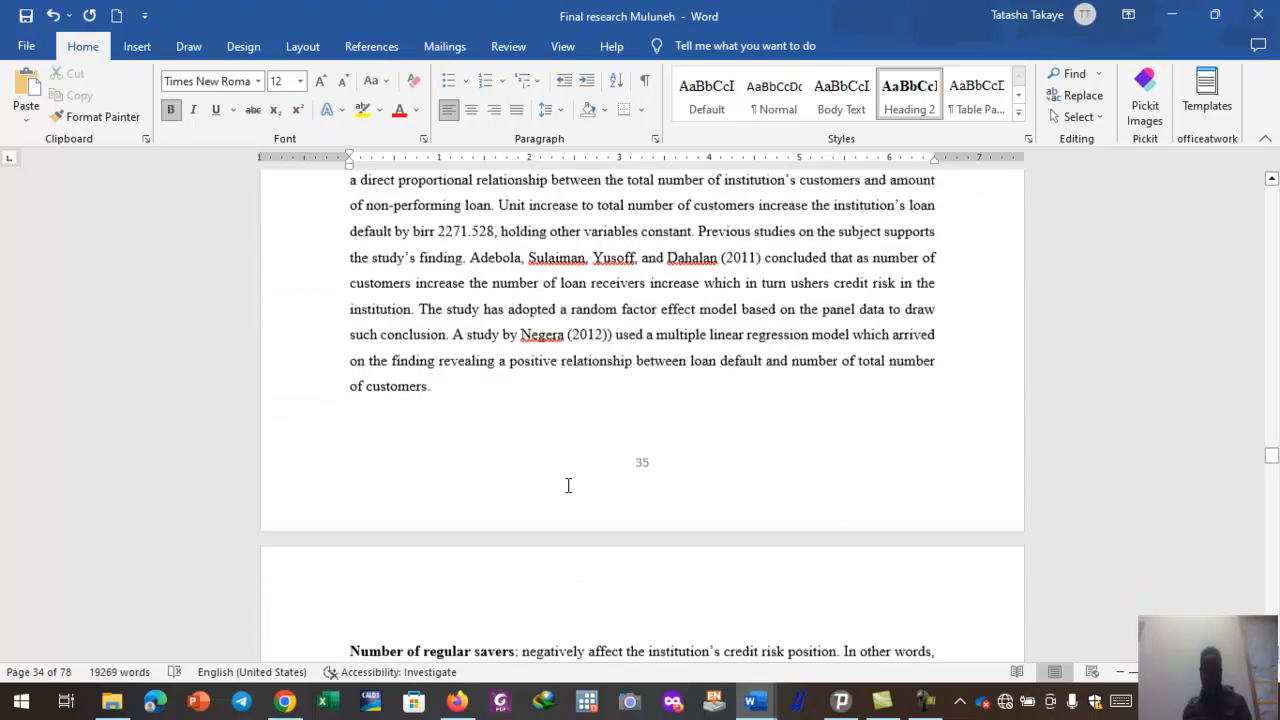
scroll(568, 473, "down", 20)
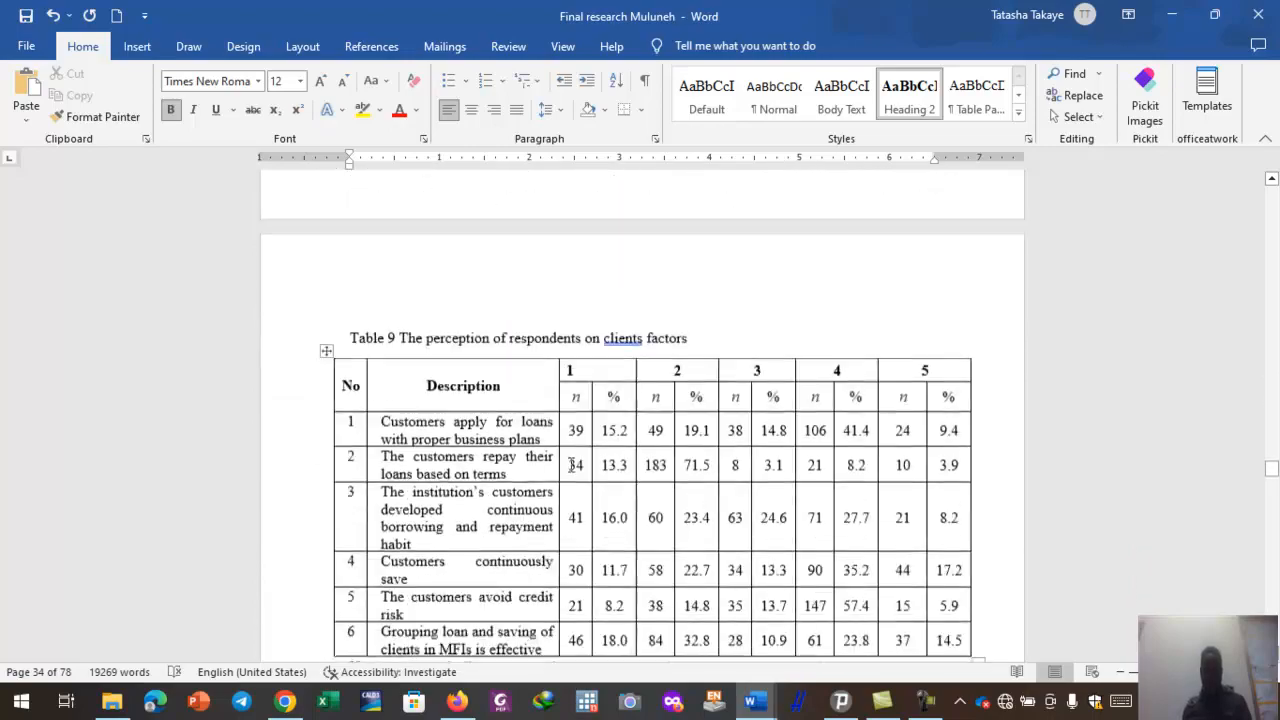
scroll(572, 454, "down", 20)
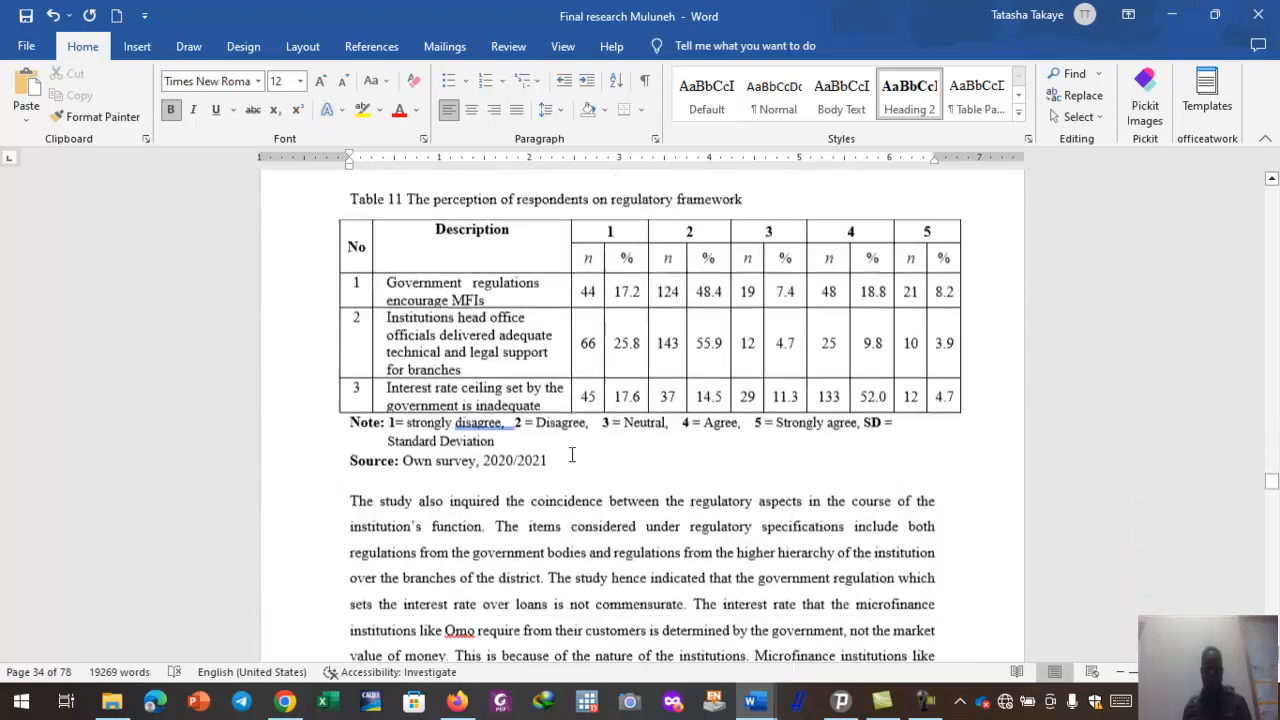
scroll(572, 454, "down", 20)
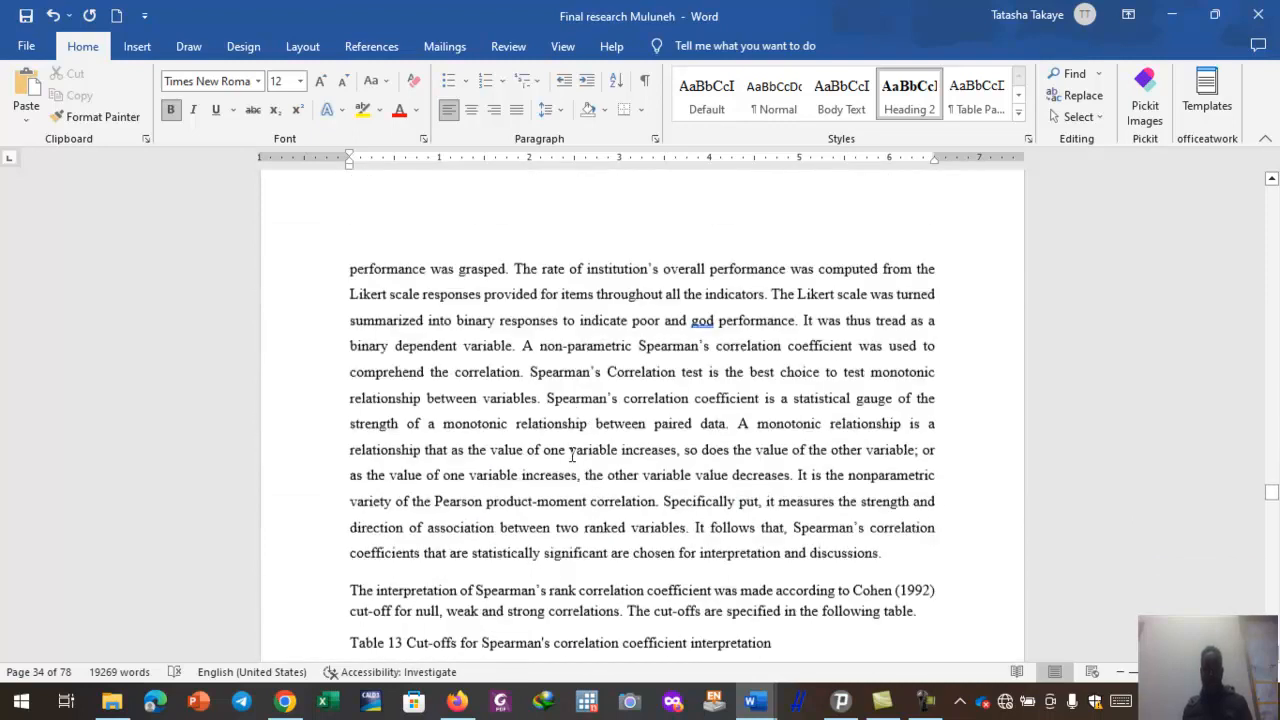
scroll(572, 454, "down", 20)
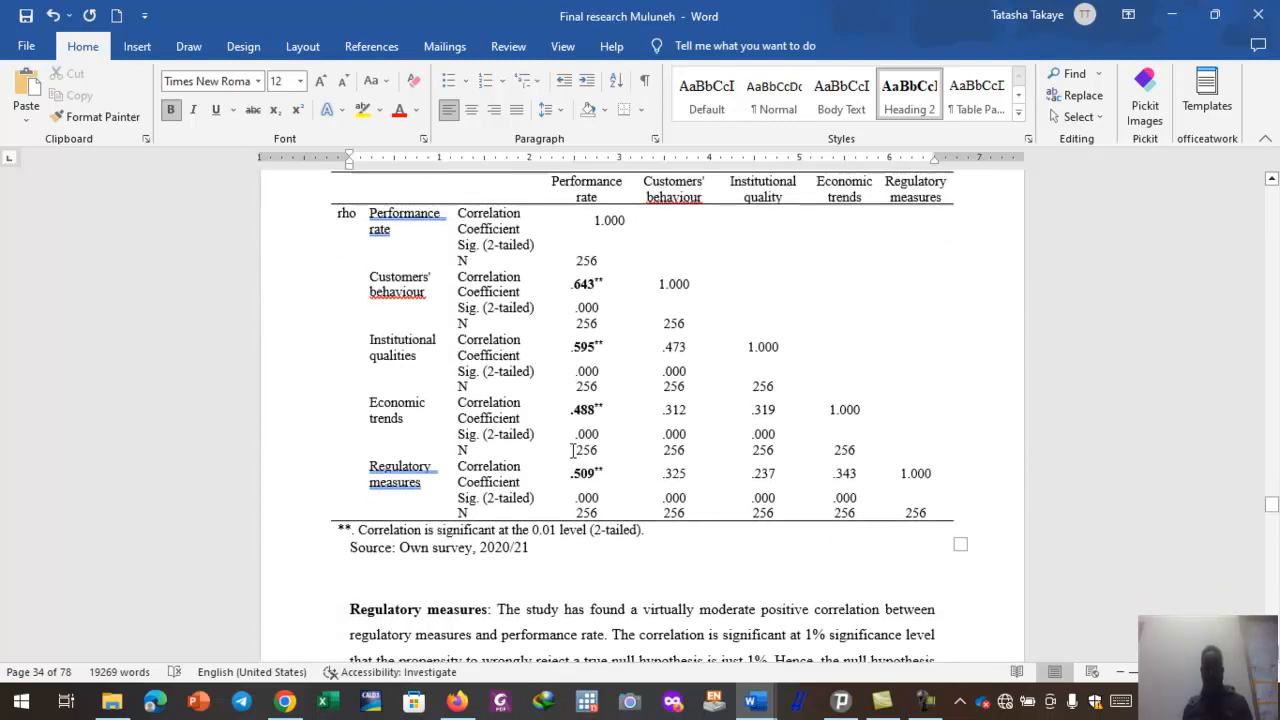
scroll(573, 447, "up", 3)
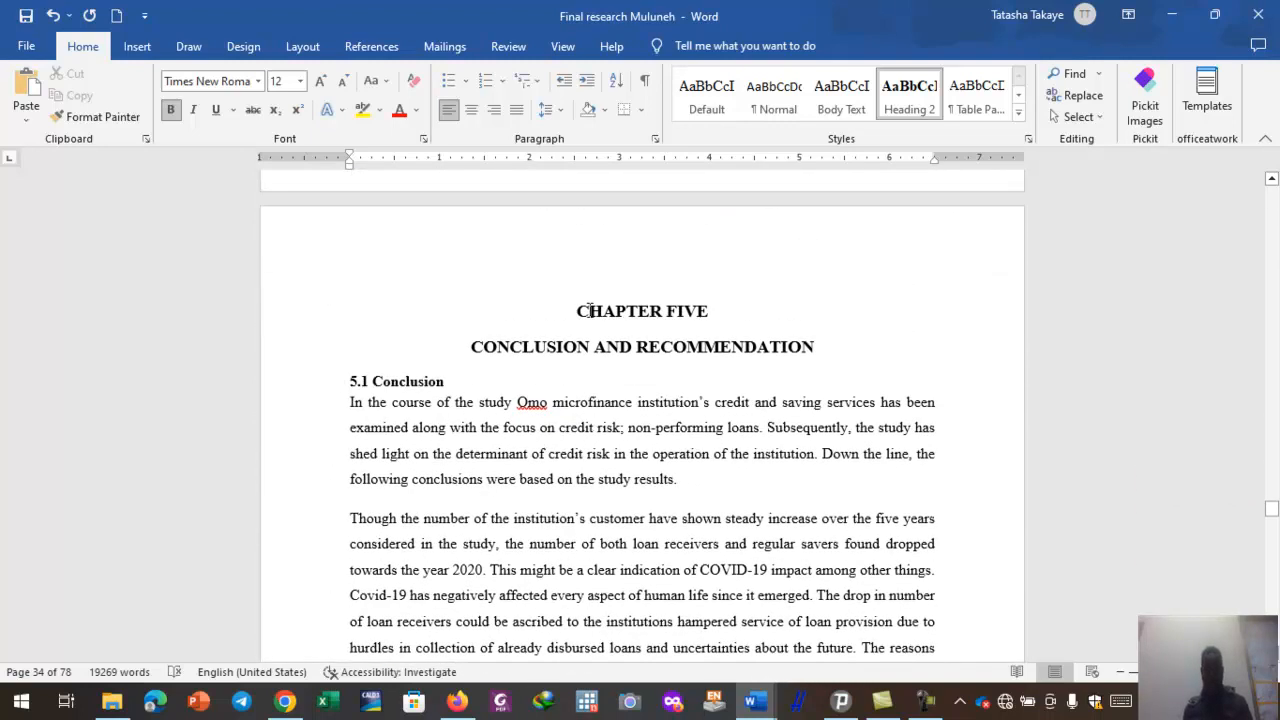
- Apply the Heading 1 style to the CHAPTER FIVE and CONCLUSION AND RECOMMENDATION title lines
left_click_drag(732, 325, 806, 335)
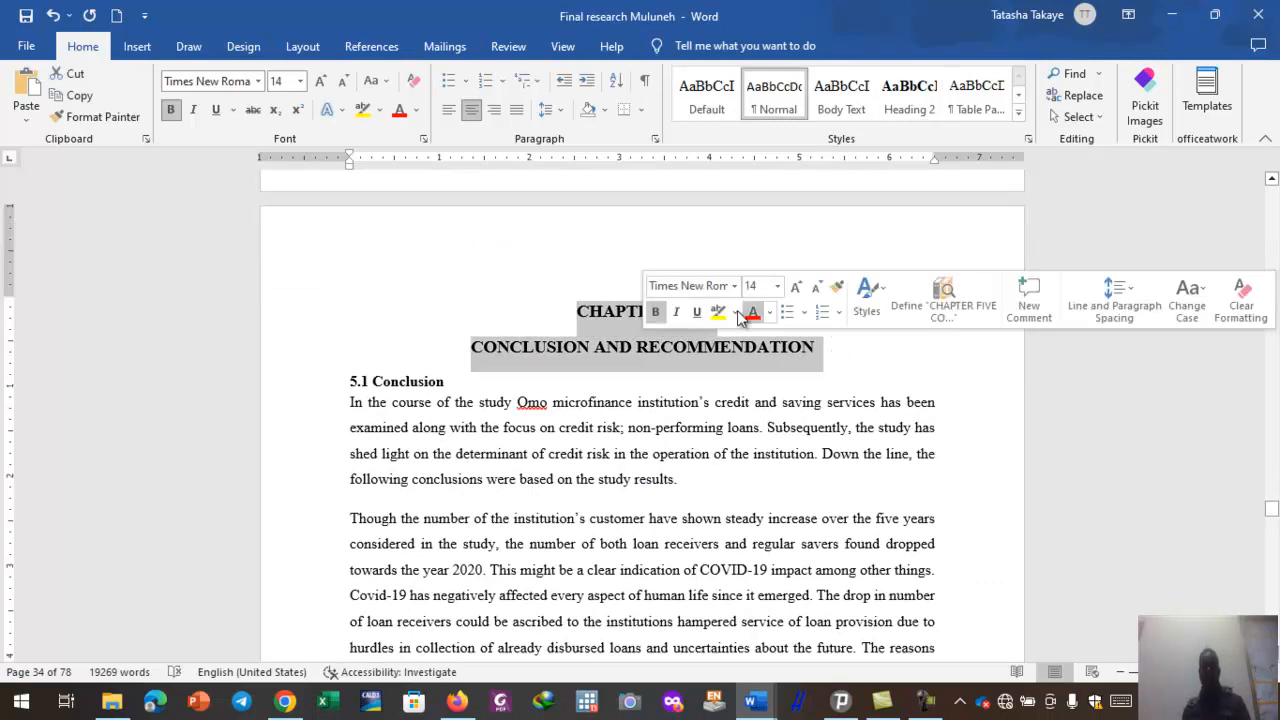
left_click(1019, 118)
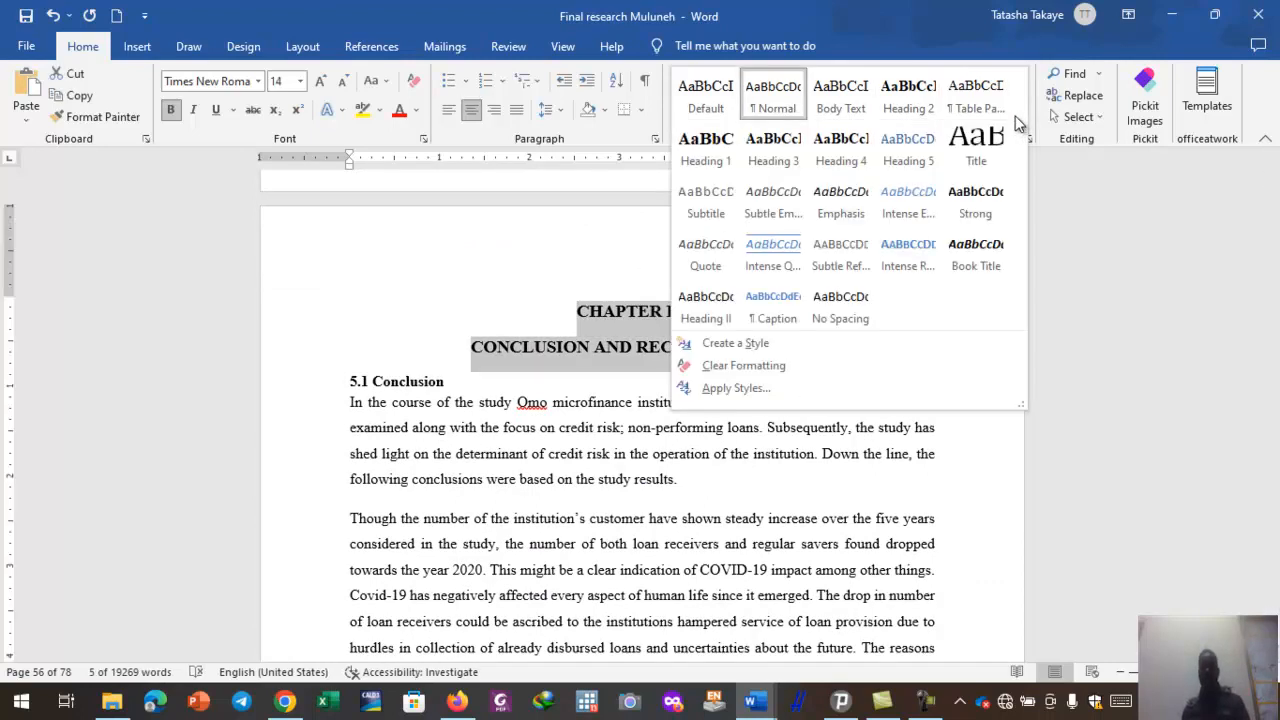
left_click(694, 156)
left_click(487, 444)
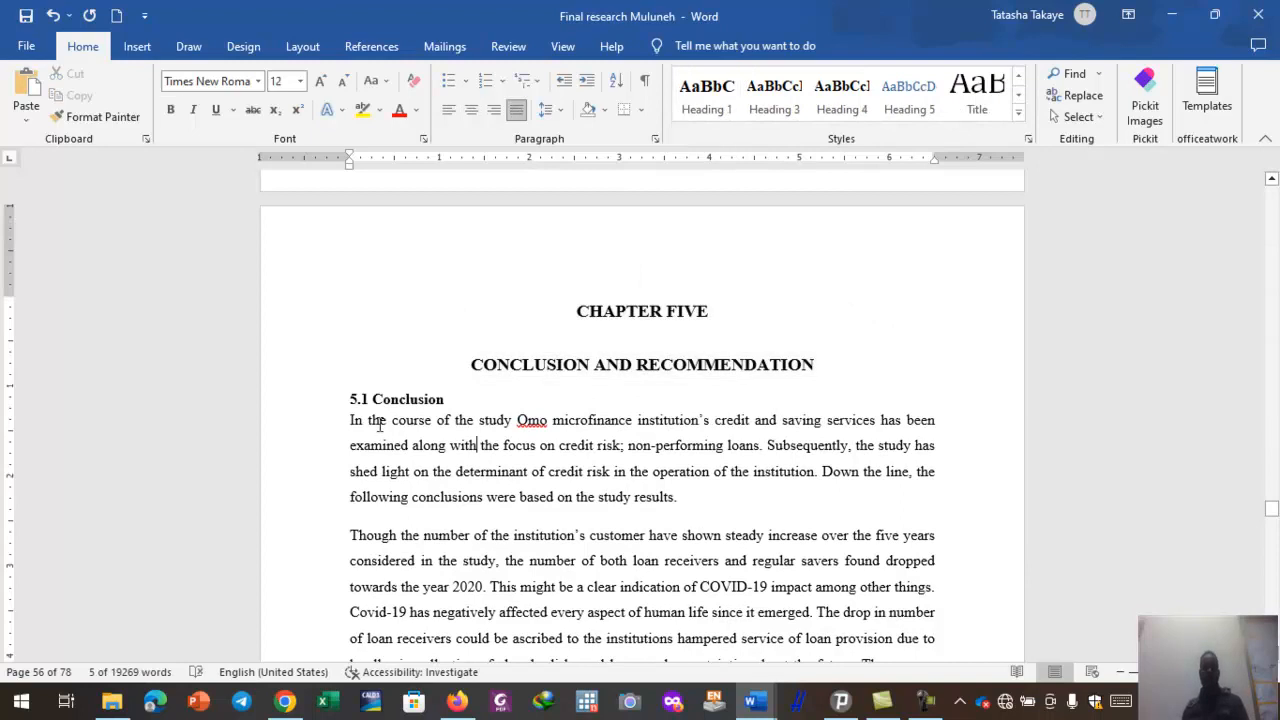
- Check which style is applied to the 5.1 Conclusion heading
left_click_drag(351, 405, 454, 401)
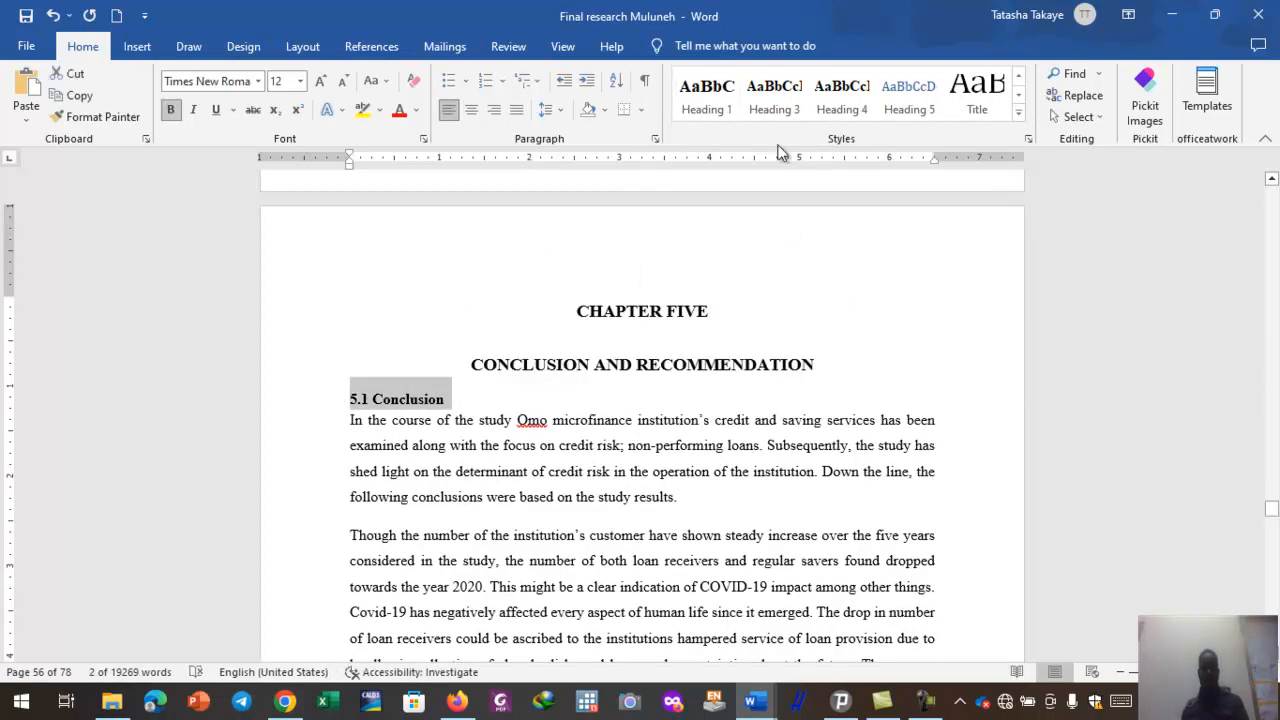
left_click(1018, 112)
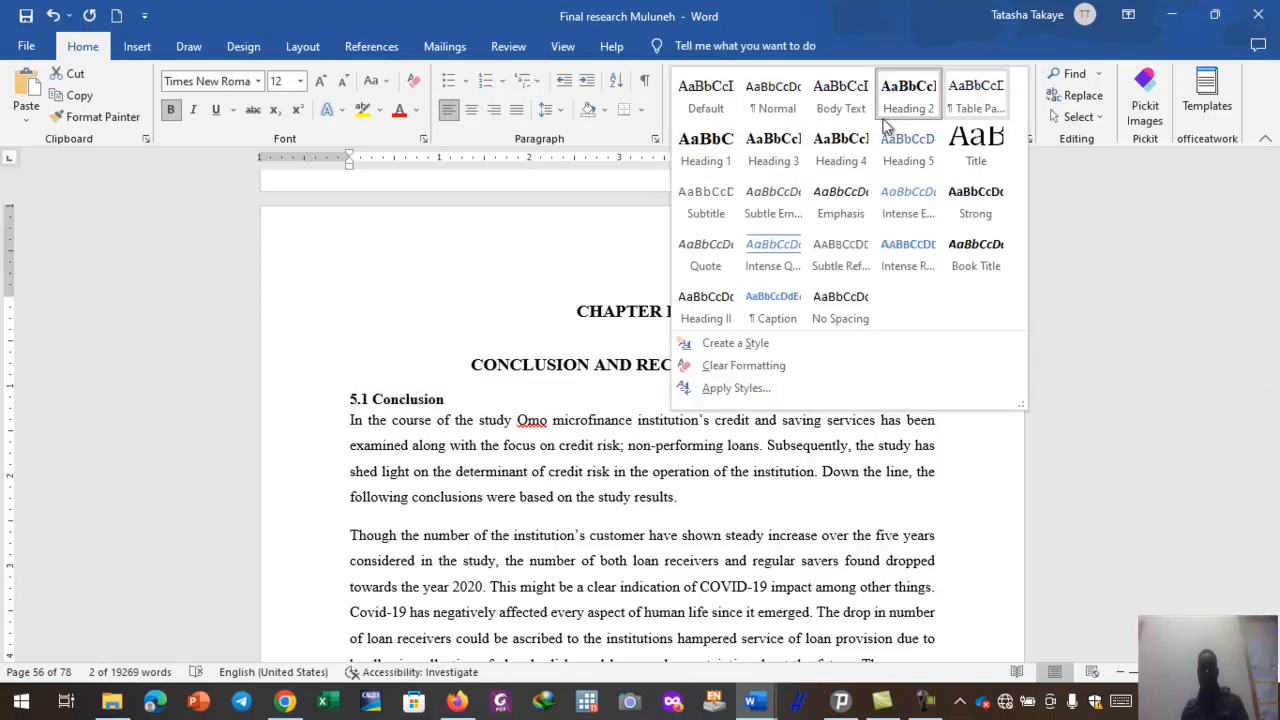
left_click(563, 506)
left_click(571, 500)
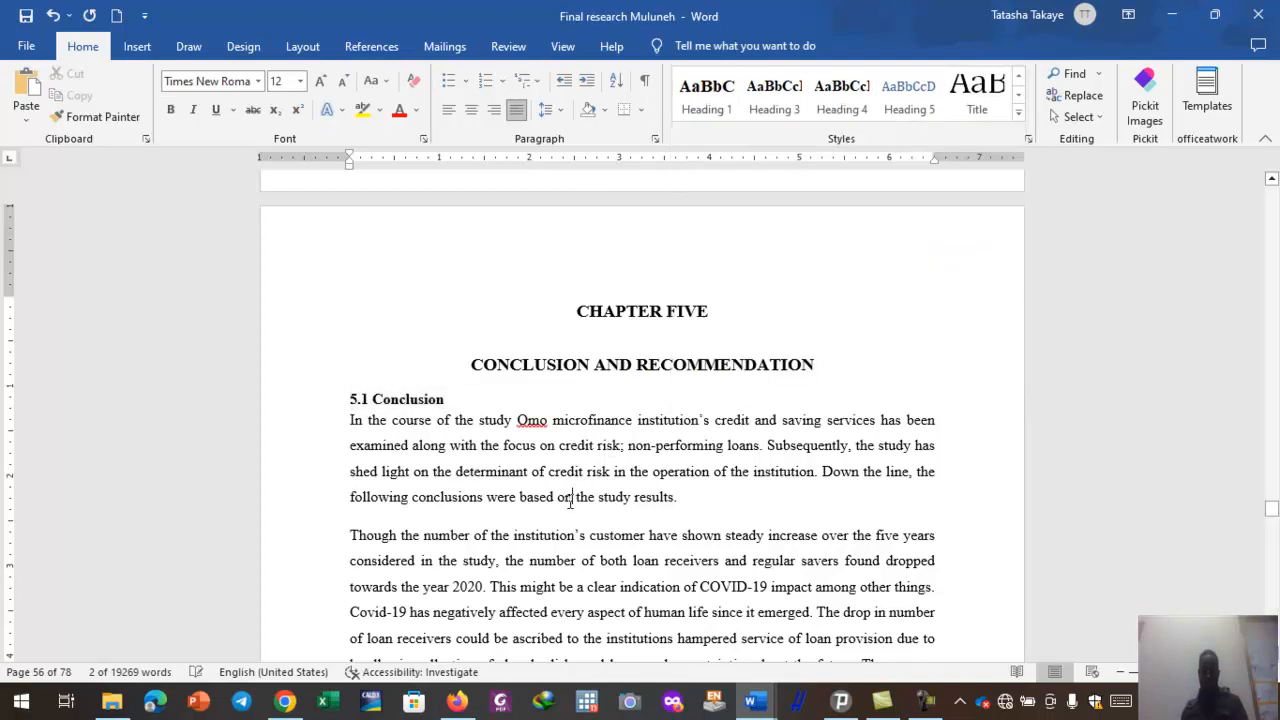
- Apply the Heading 2 style to the 5.2 Recommendations heading
scroll(566, 511, "down", 10)
scroll(566, 511, "down", 8)
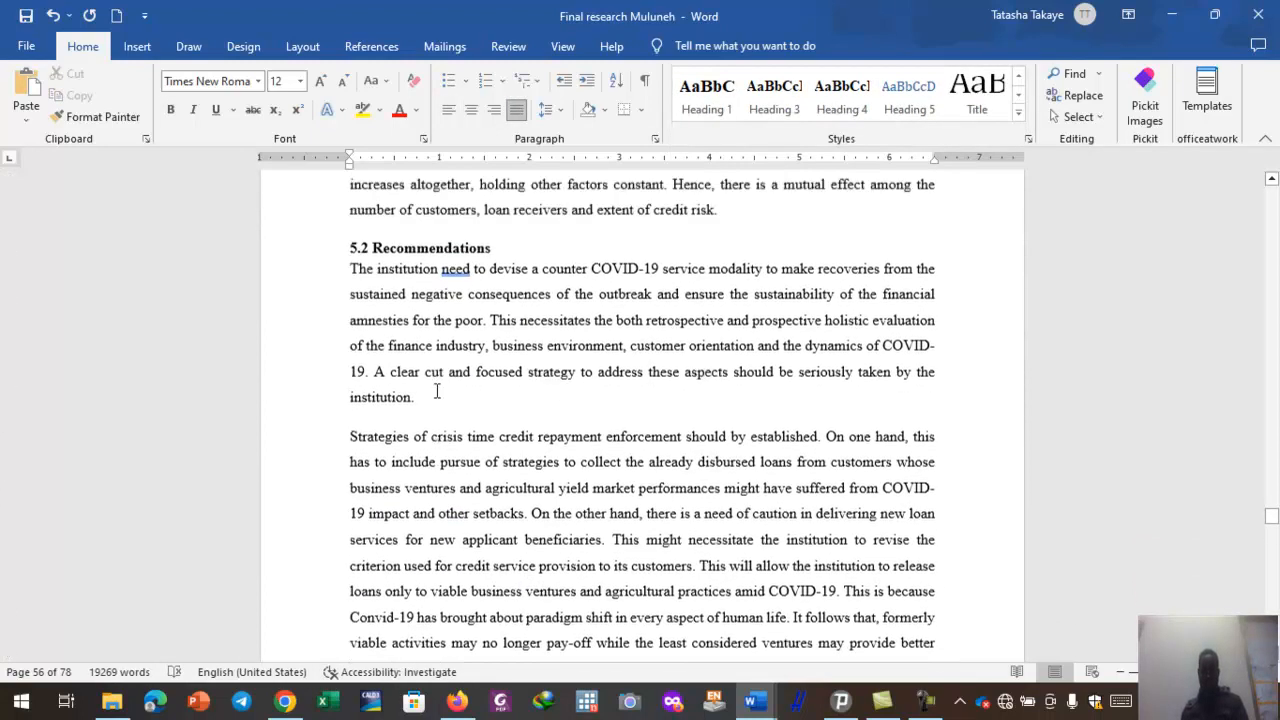
left_click(429, 318)
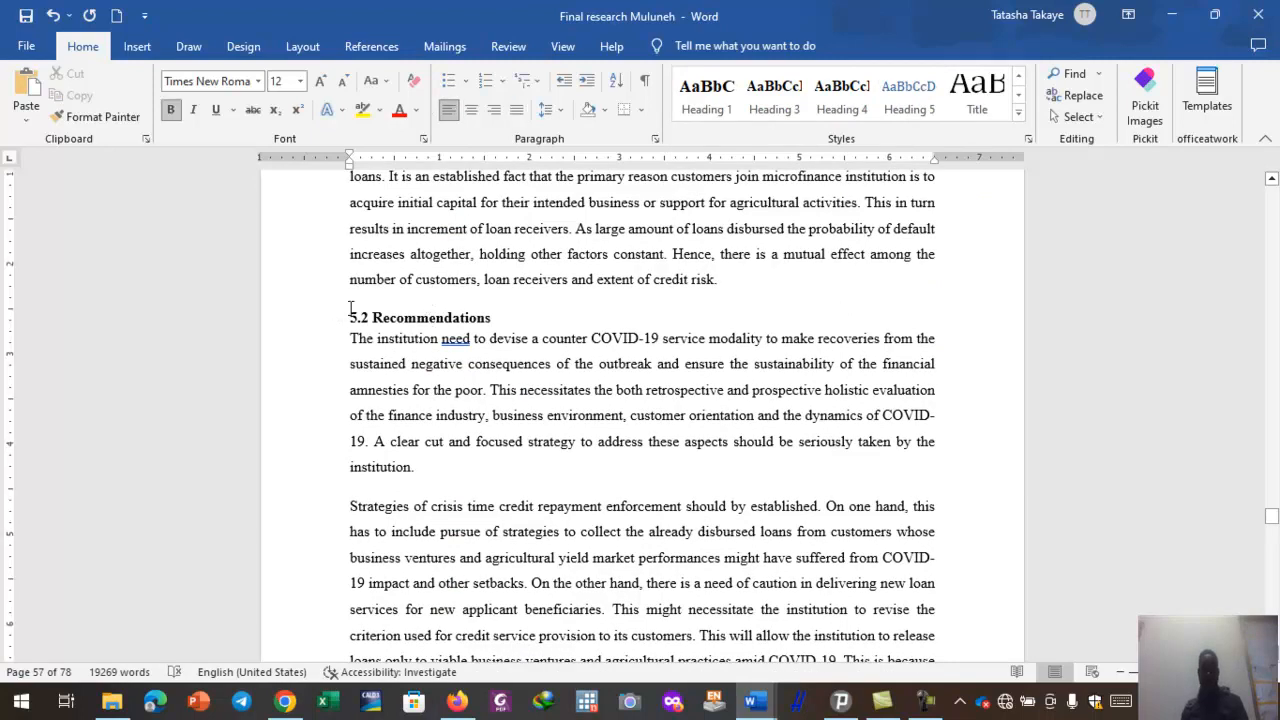
left_click_drag(395, 318, 490, 318)
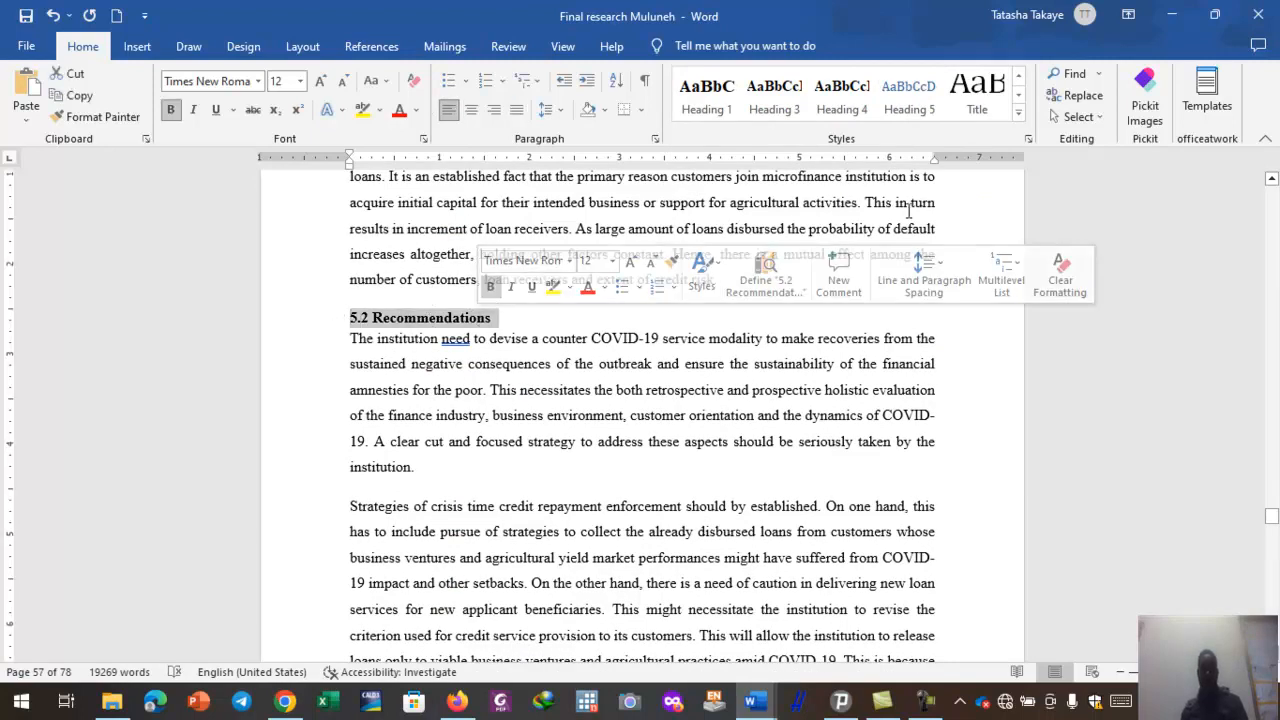
left_click(1019, 114)
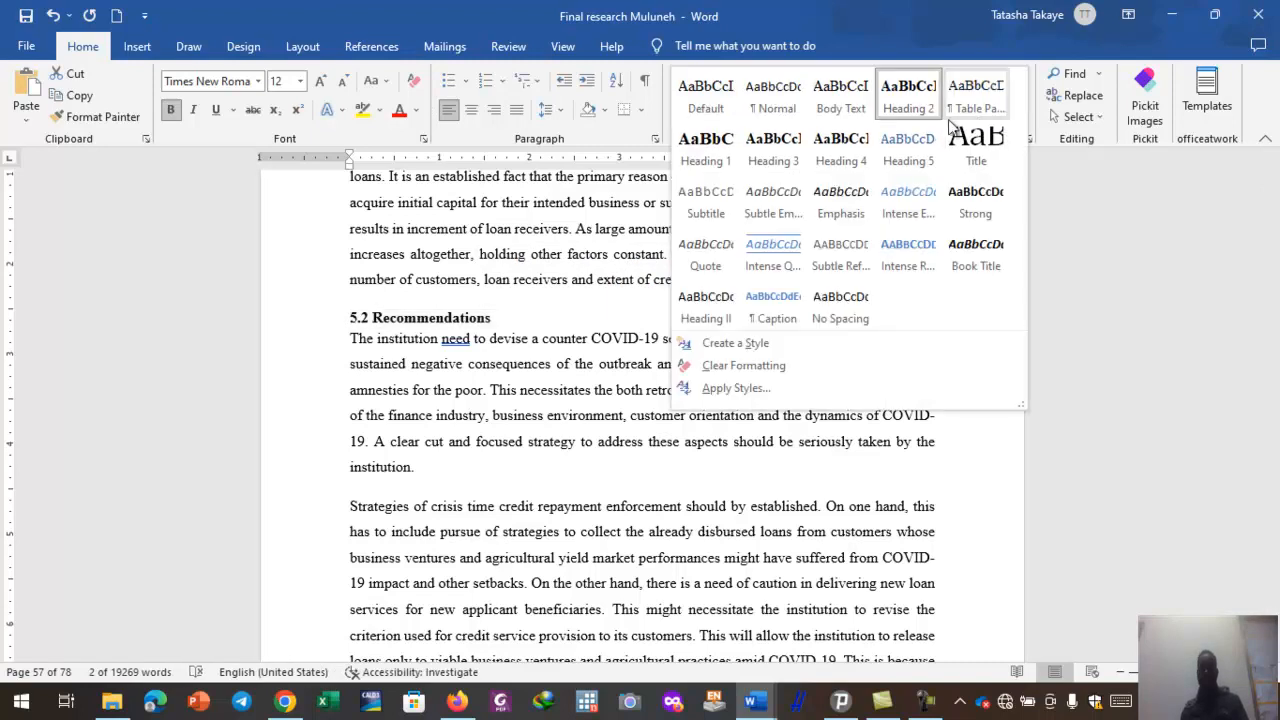
left_click(918, 100)
- Apply the Heading 1 style to the REFERENCE title above the list of sources
scroll(619, 479, "down", 10)
scroll(619, 479, "down", 12)
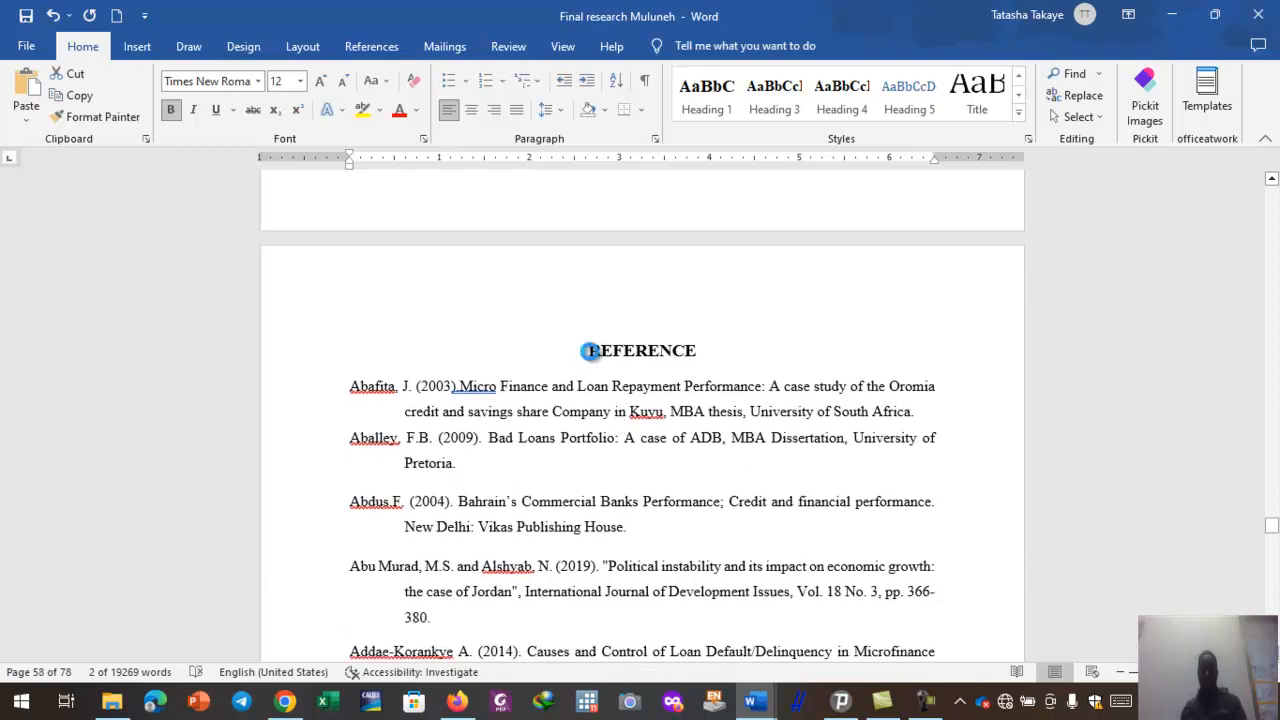
left_click_drag(589, 351, 713, 358)
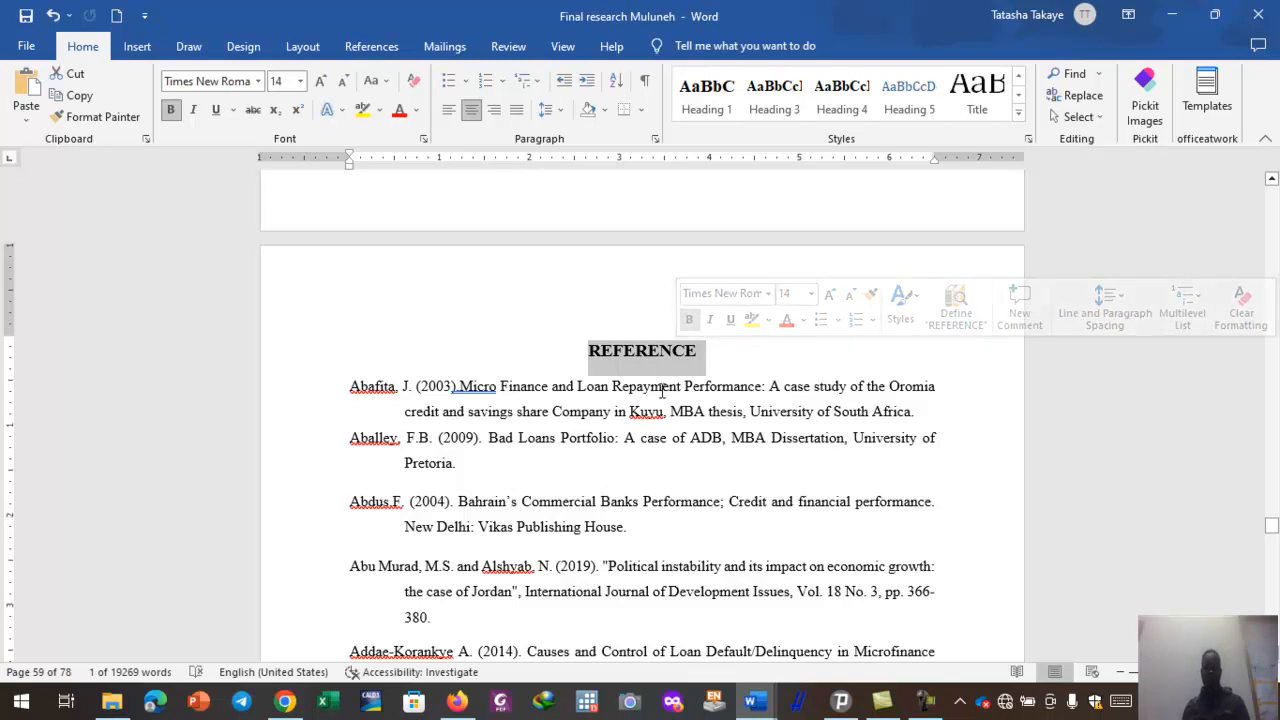
left_click(707, 97)
left_click(606, 493)
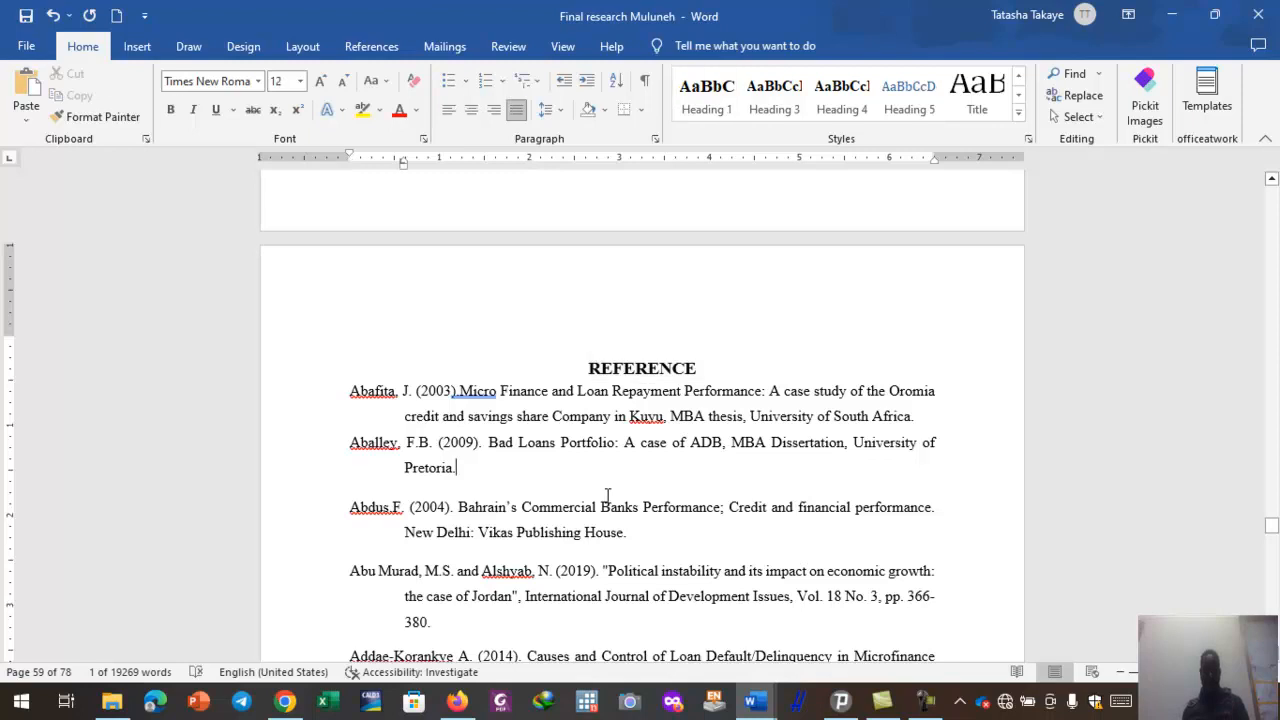
- Apply the Heading 1 style to the APPENDICES title that follows the reference list
scroll(612, 492, "down", 8)
scroll(614, 490, "down", 20)
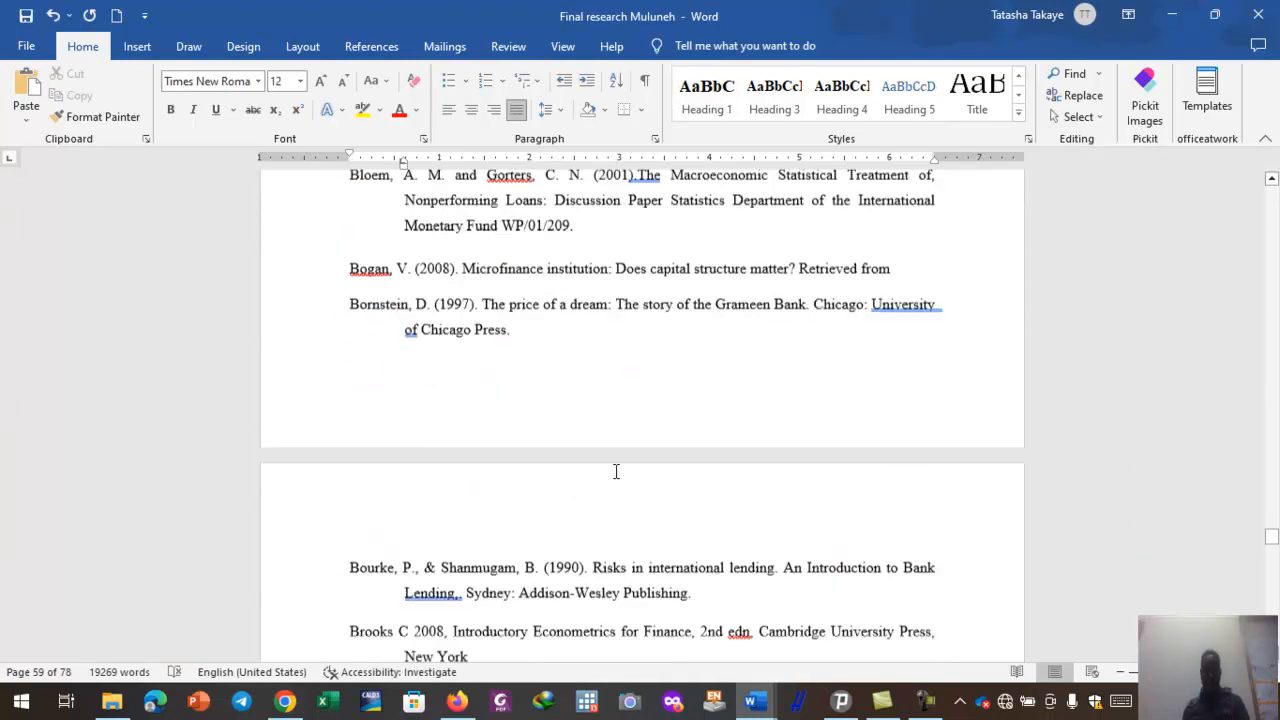
scroll(617, 477, "down", 20)
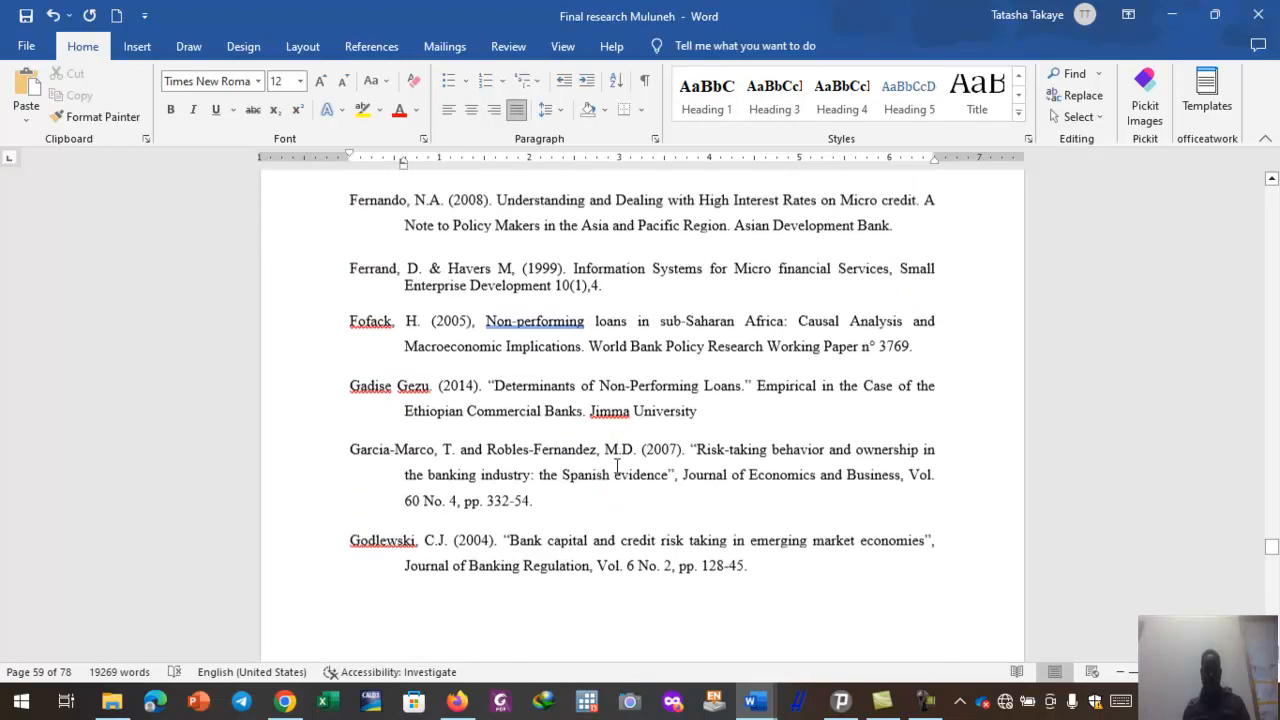
scroll(617, 463, "down", 20)
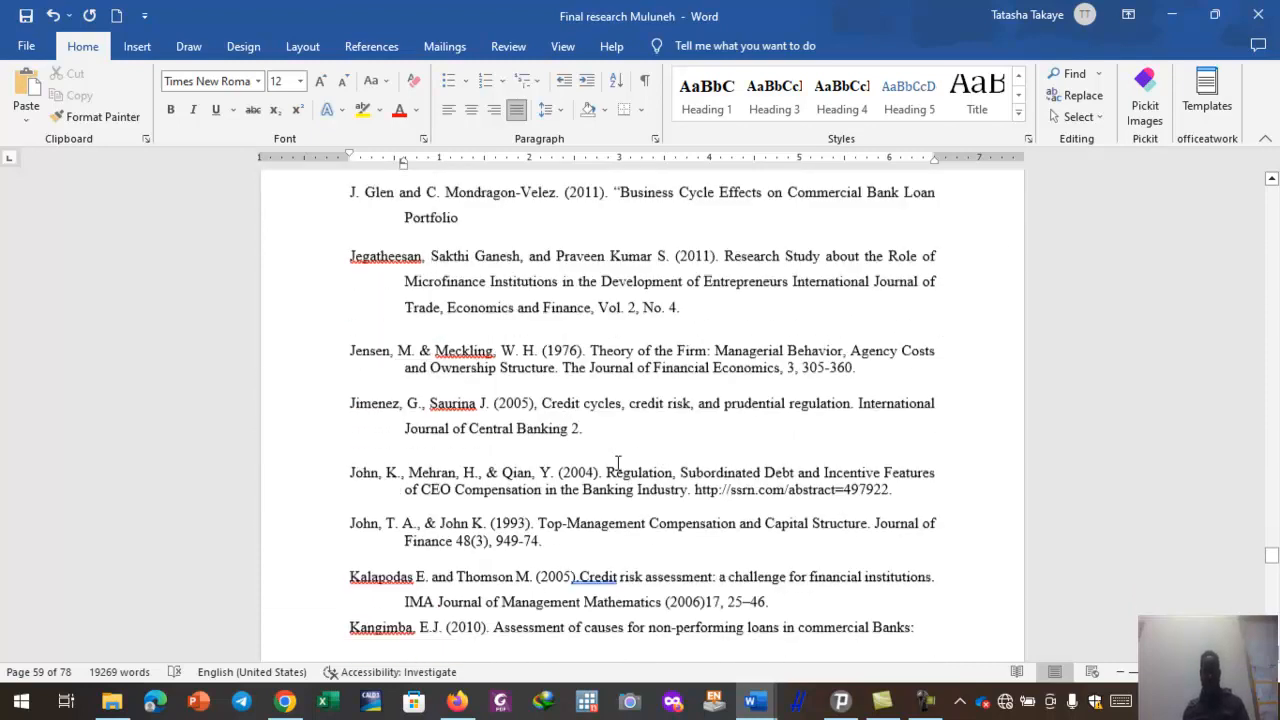
scroll(617, 463, "down", 20)
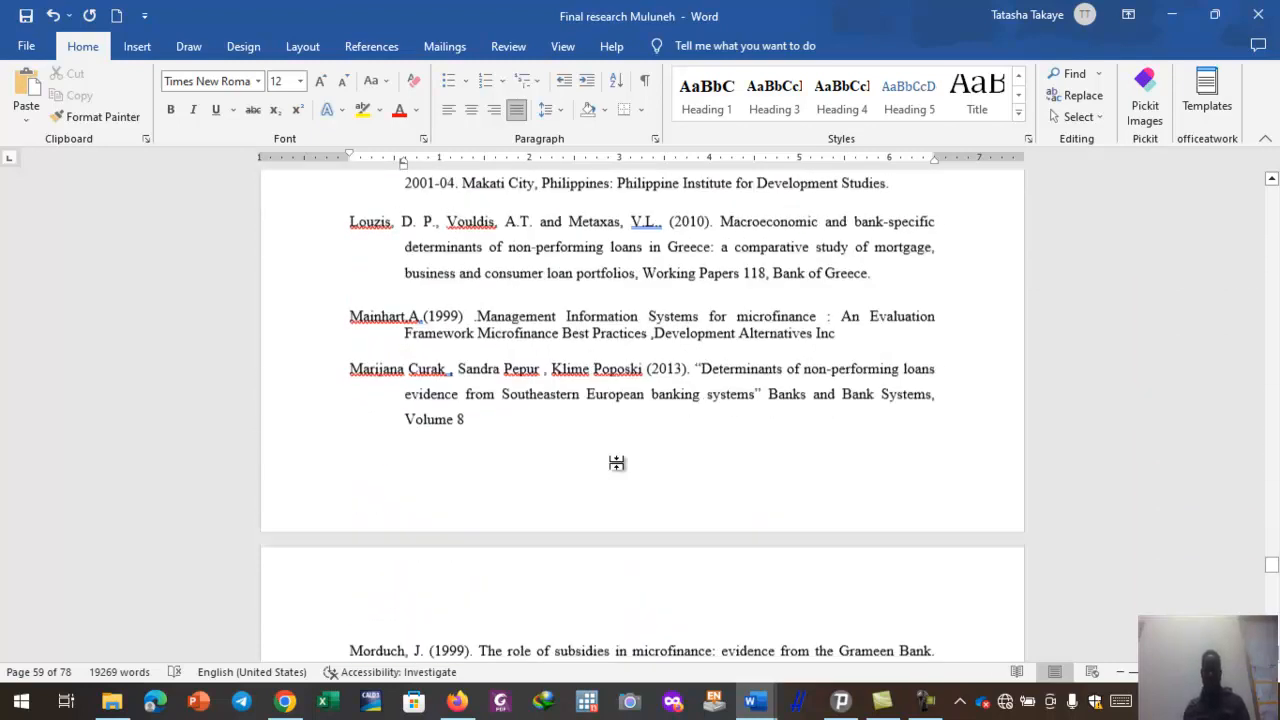
scroll(617, 463, "down", 20)
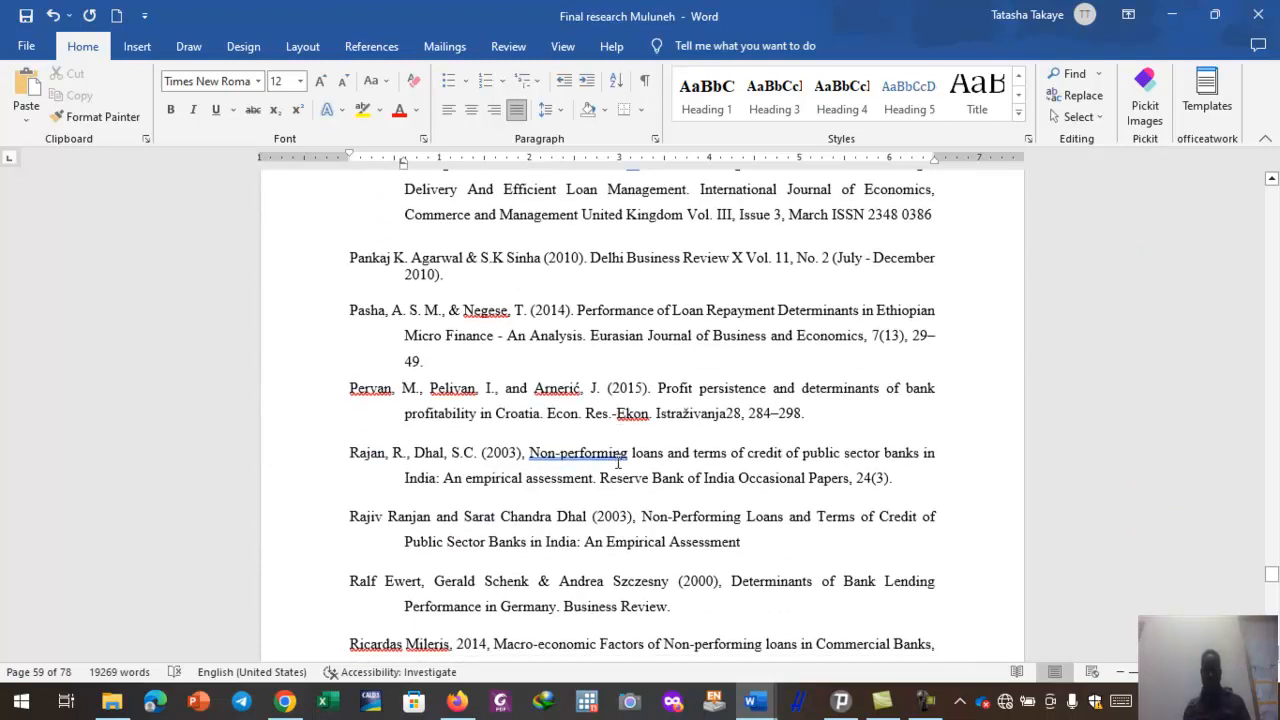
scroll(617, 463, "down", 20)
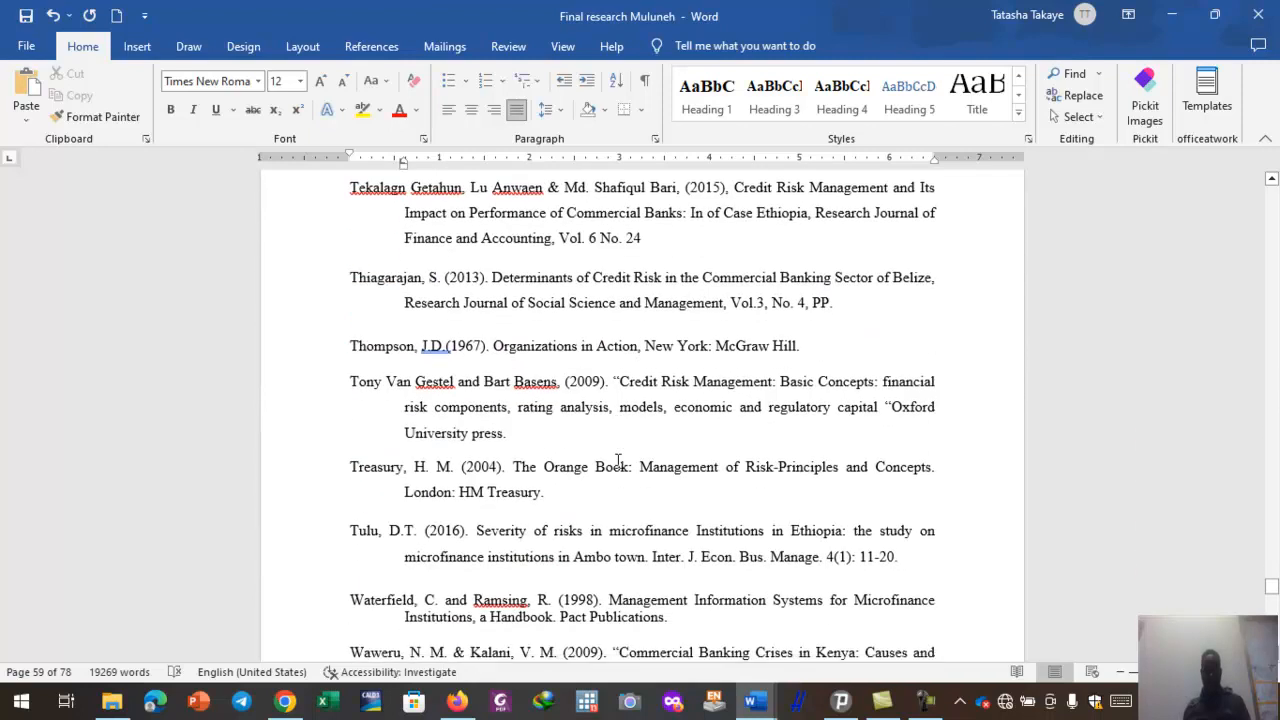
scroll(617, 457, "down", 8)
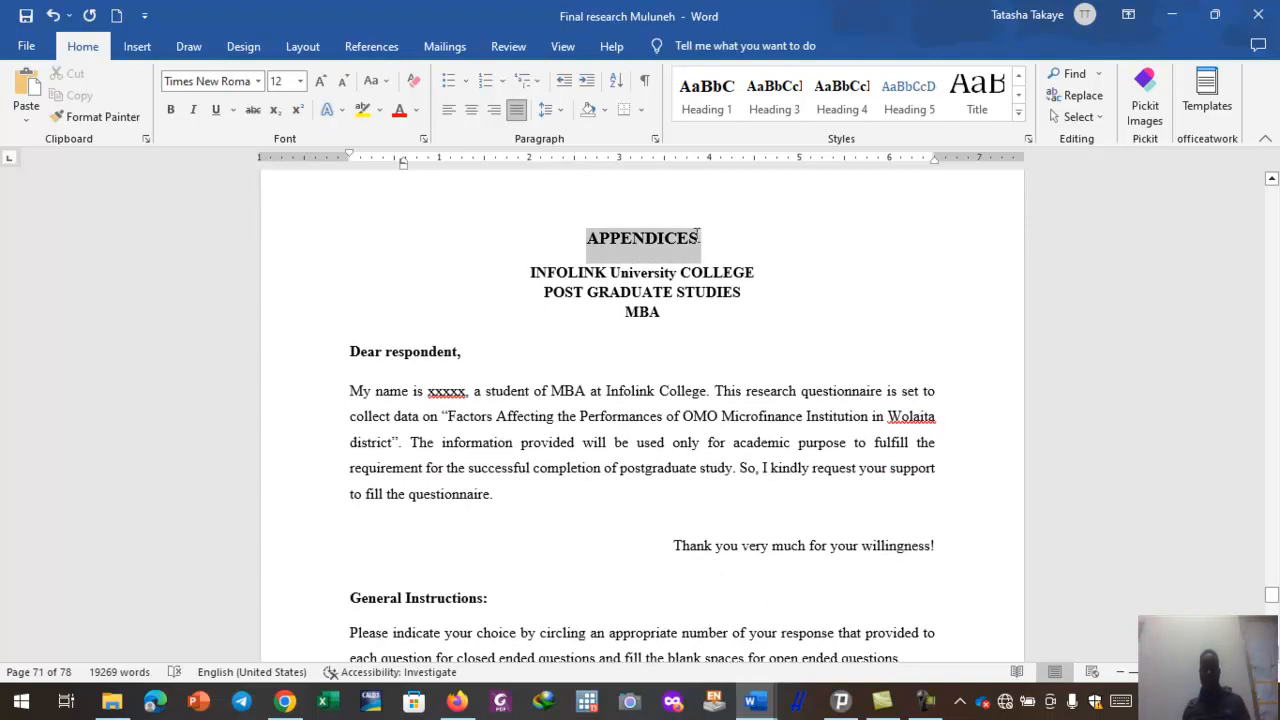
left_click(718, 112)
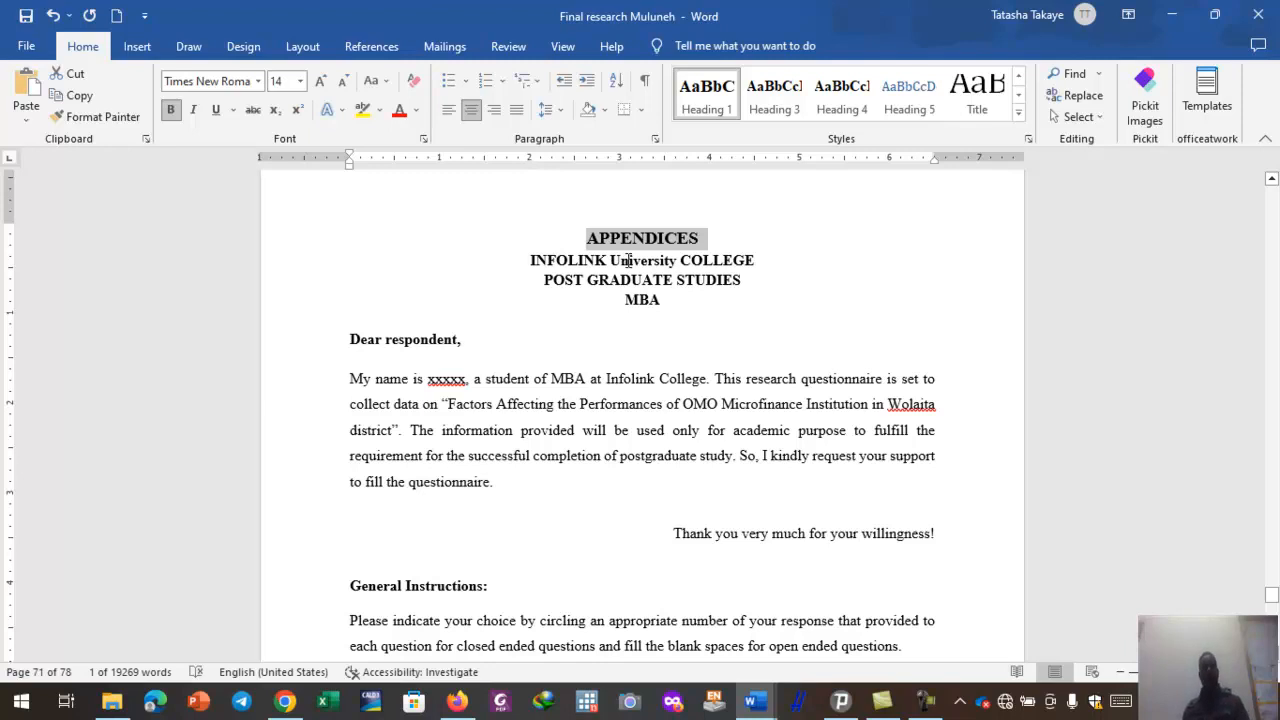
left_click(636, 279)
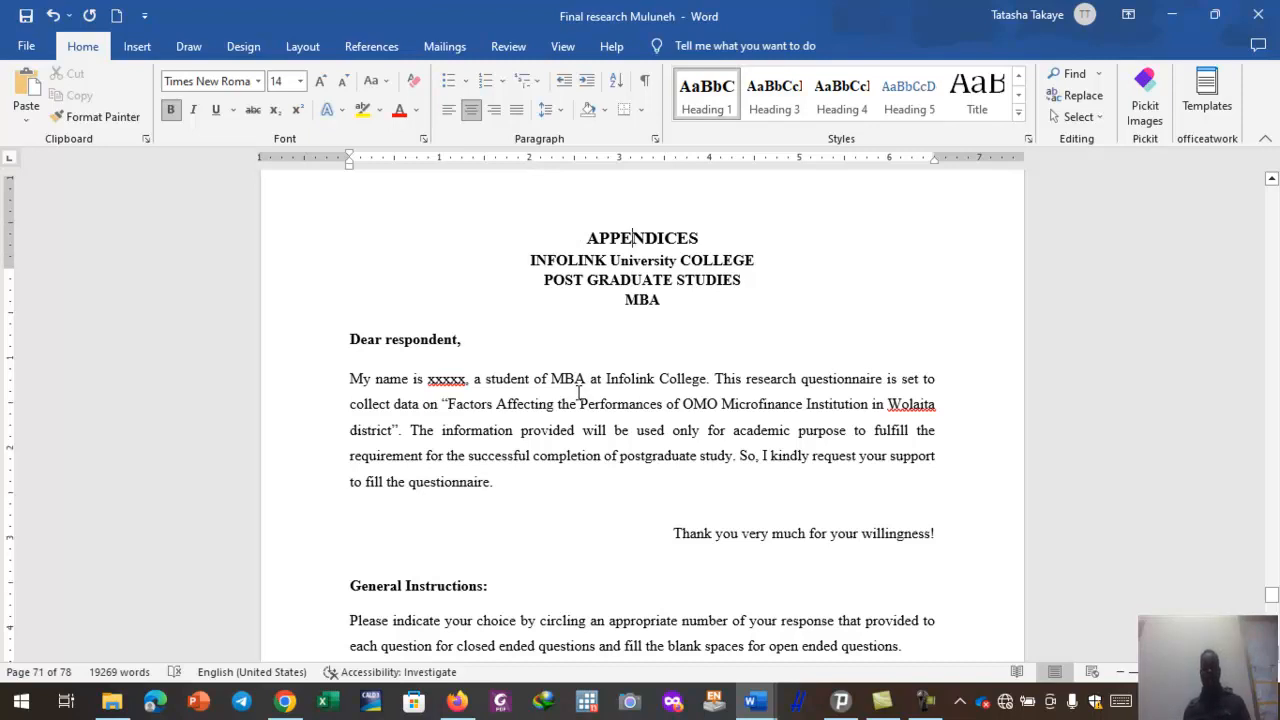
- Return to the beginning of the thesis and look through the front pages from the cover to the approval sheet
scroll(577, 392, "up", 3)
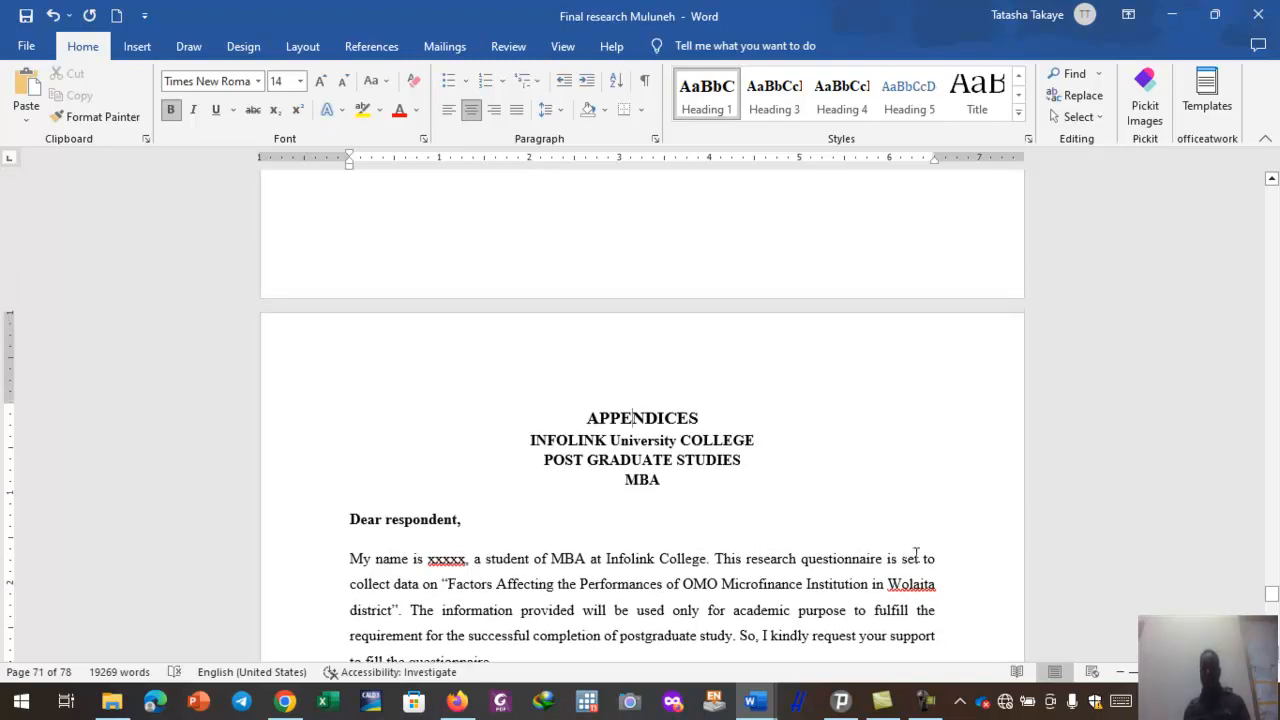
scroll(658, 500, "up", 1)
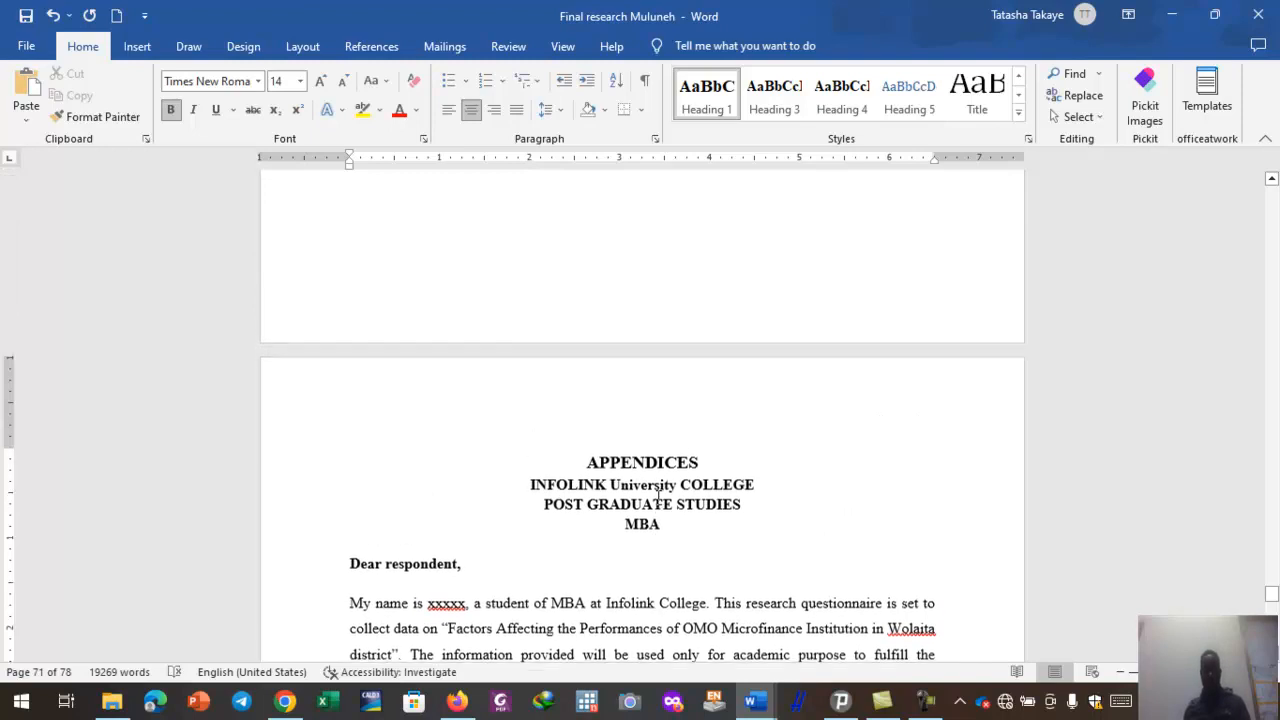
scroll(658, 492, "up", 5)
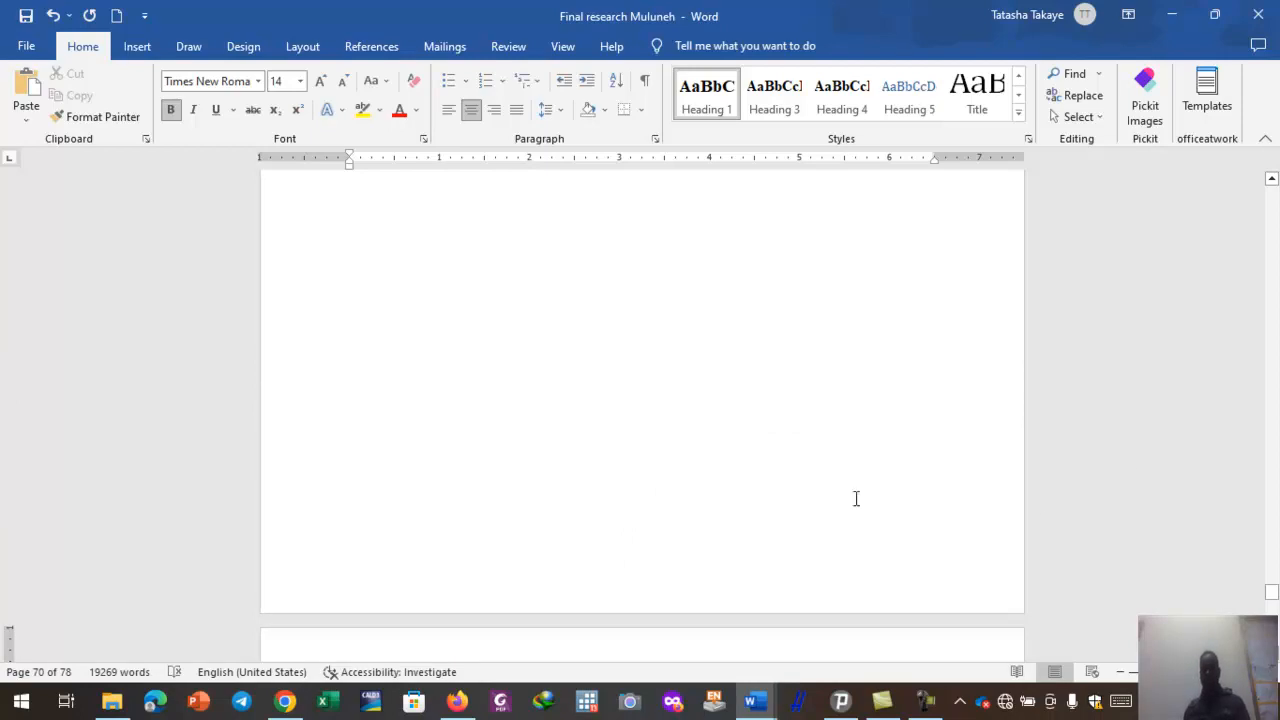
left_click_drag(1272, 593, 1266, 185)
scroll(736, 525, "down", 6)
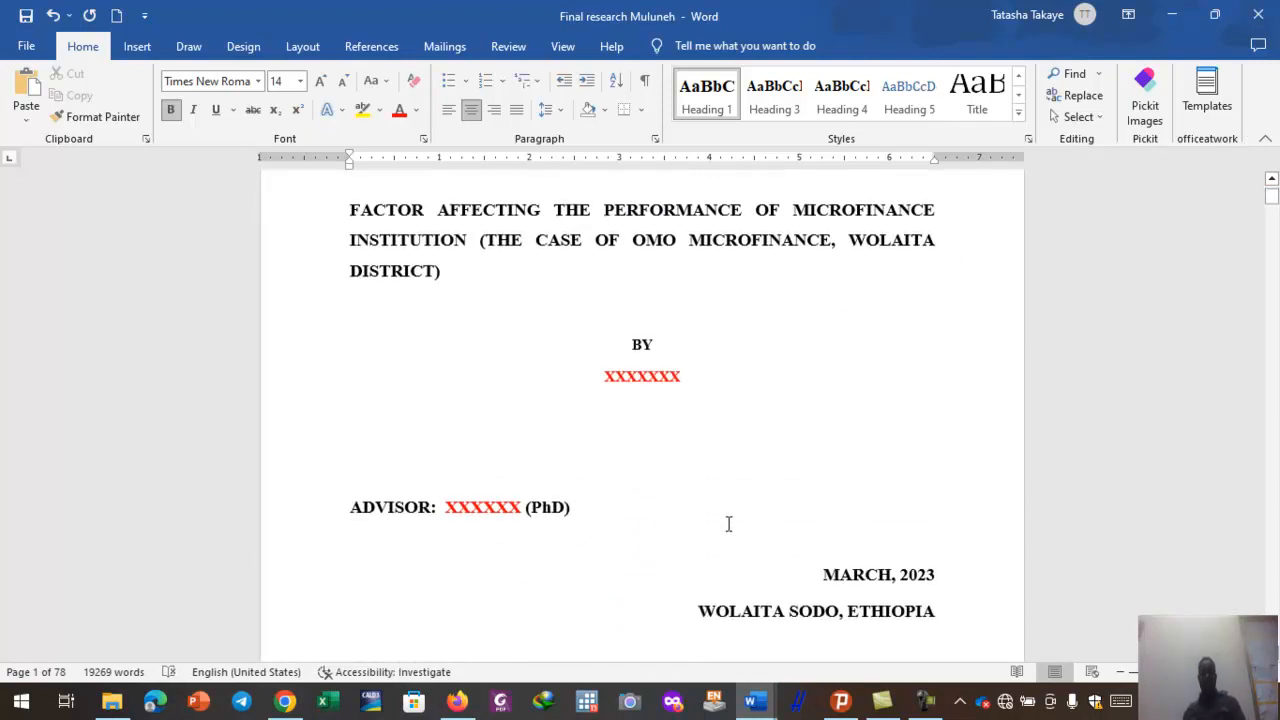
scroll(728, 524, "down", 6)
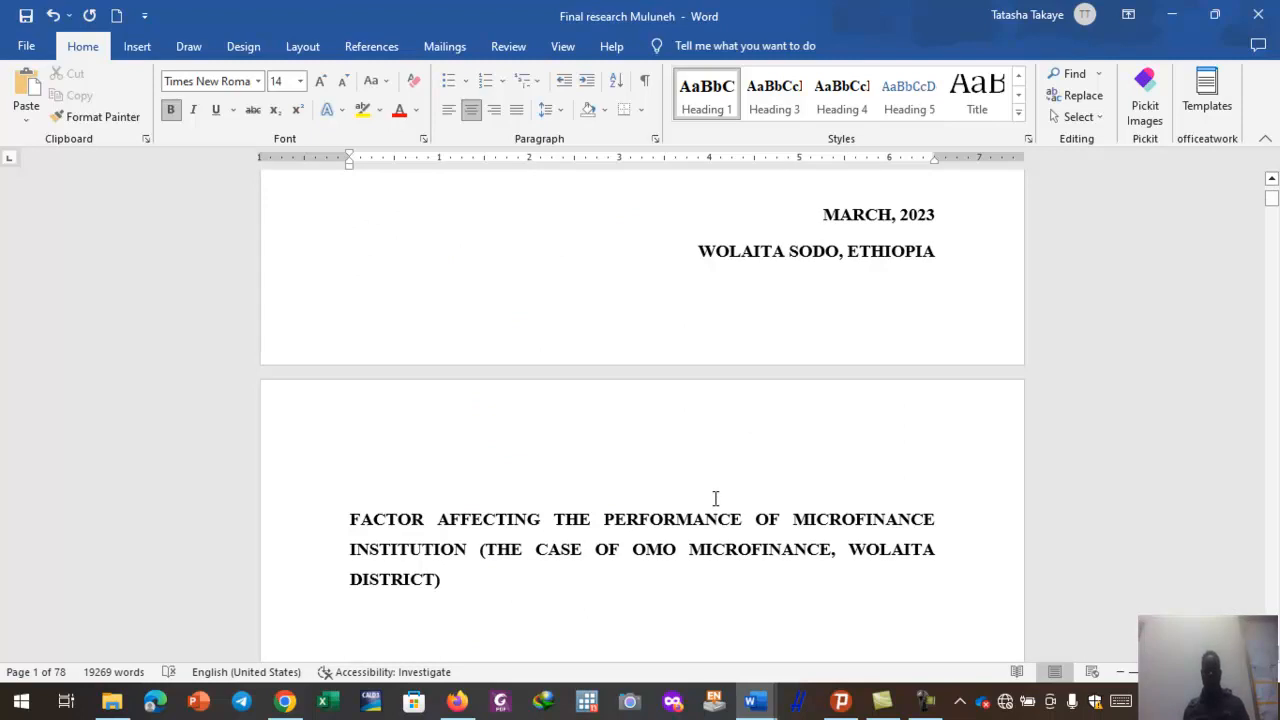
scroll(670, 537, "down", 18)
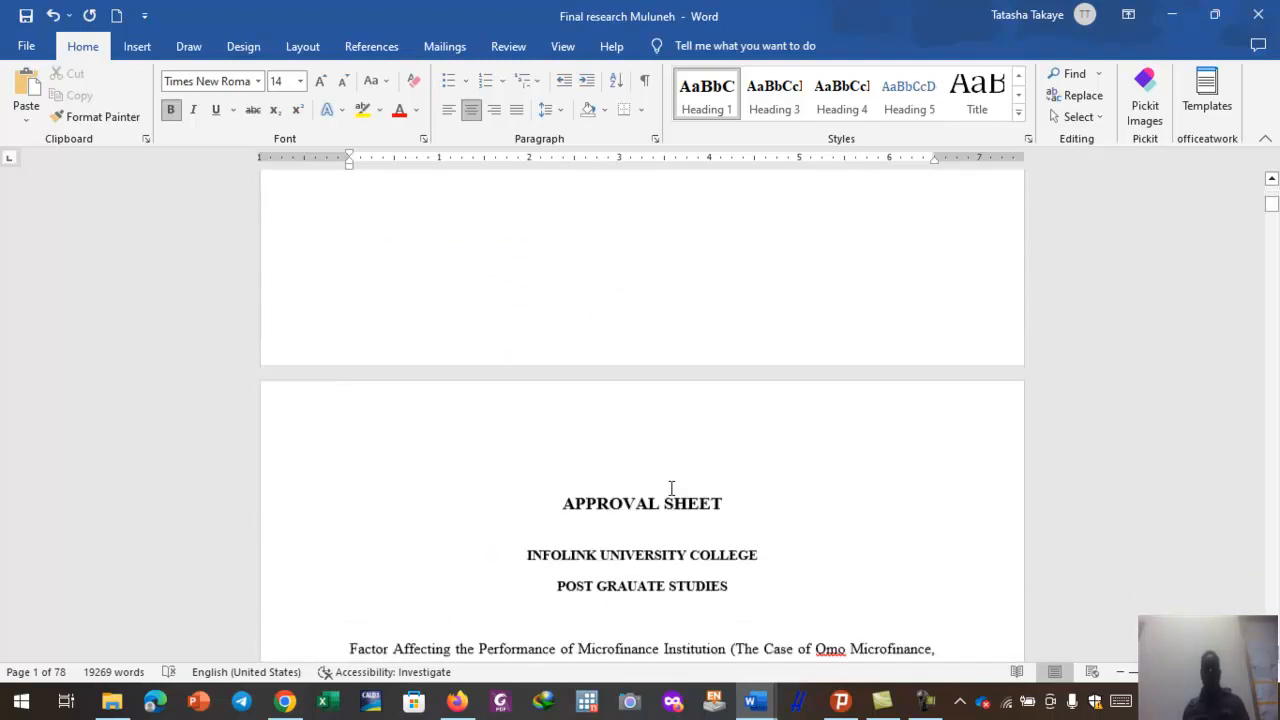